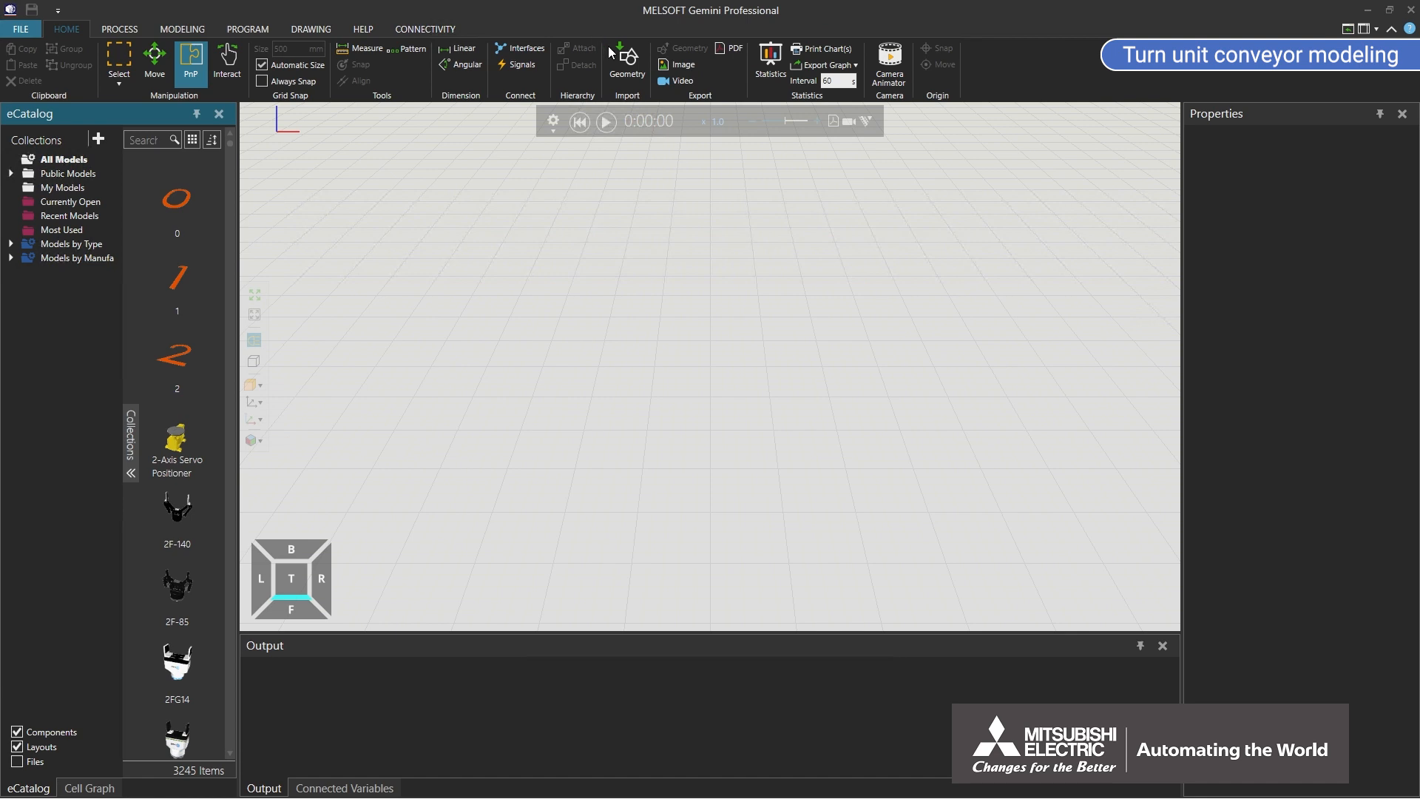
# Step: Import the geometry file turn_unit.3ds from the Downloads folder with the default import options
pyautogui.click(622, 67)
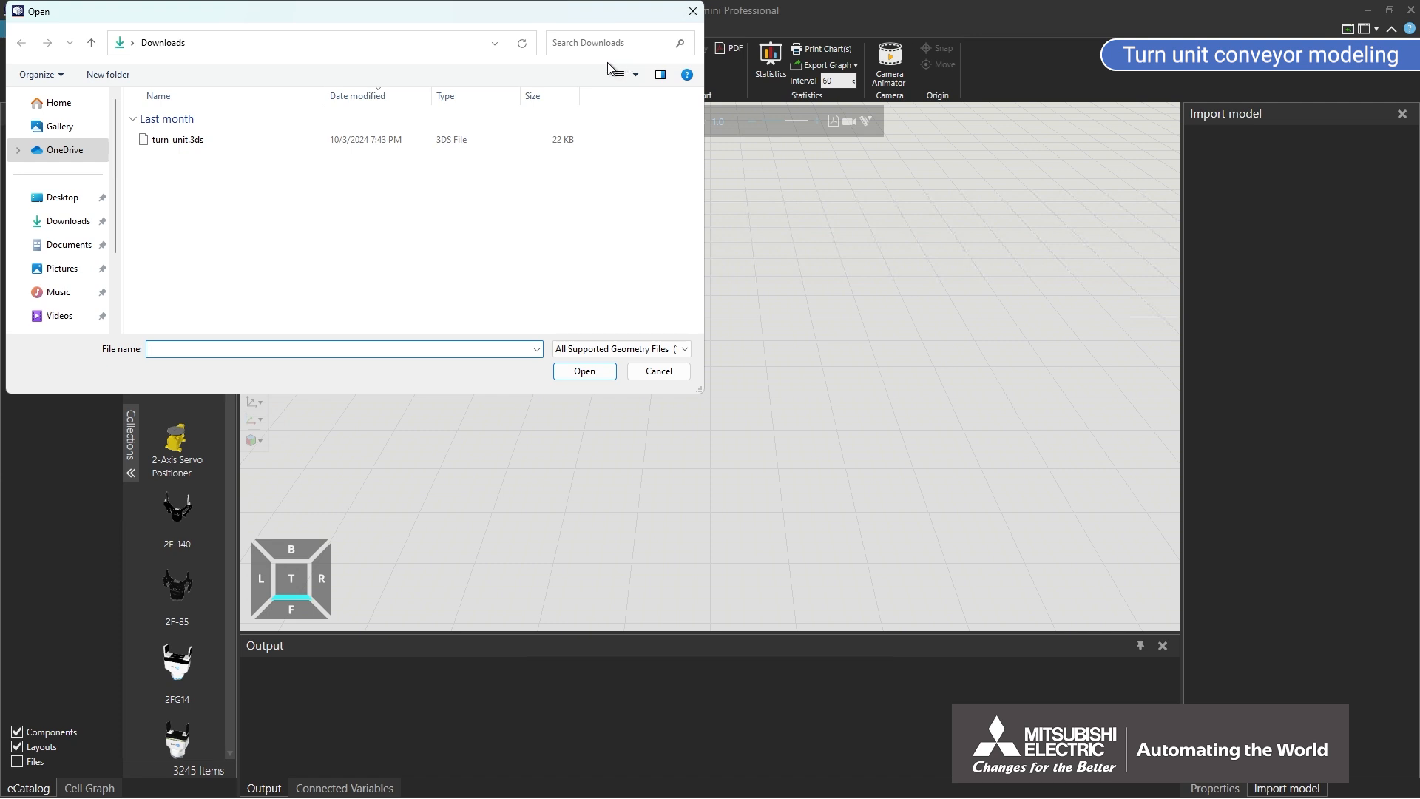
pyautogui.click(195, 141)
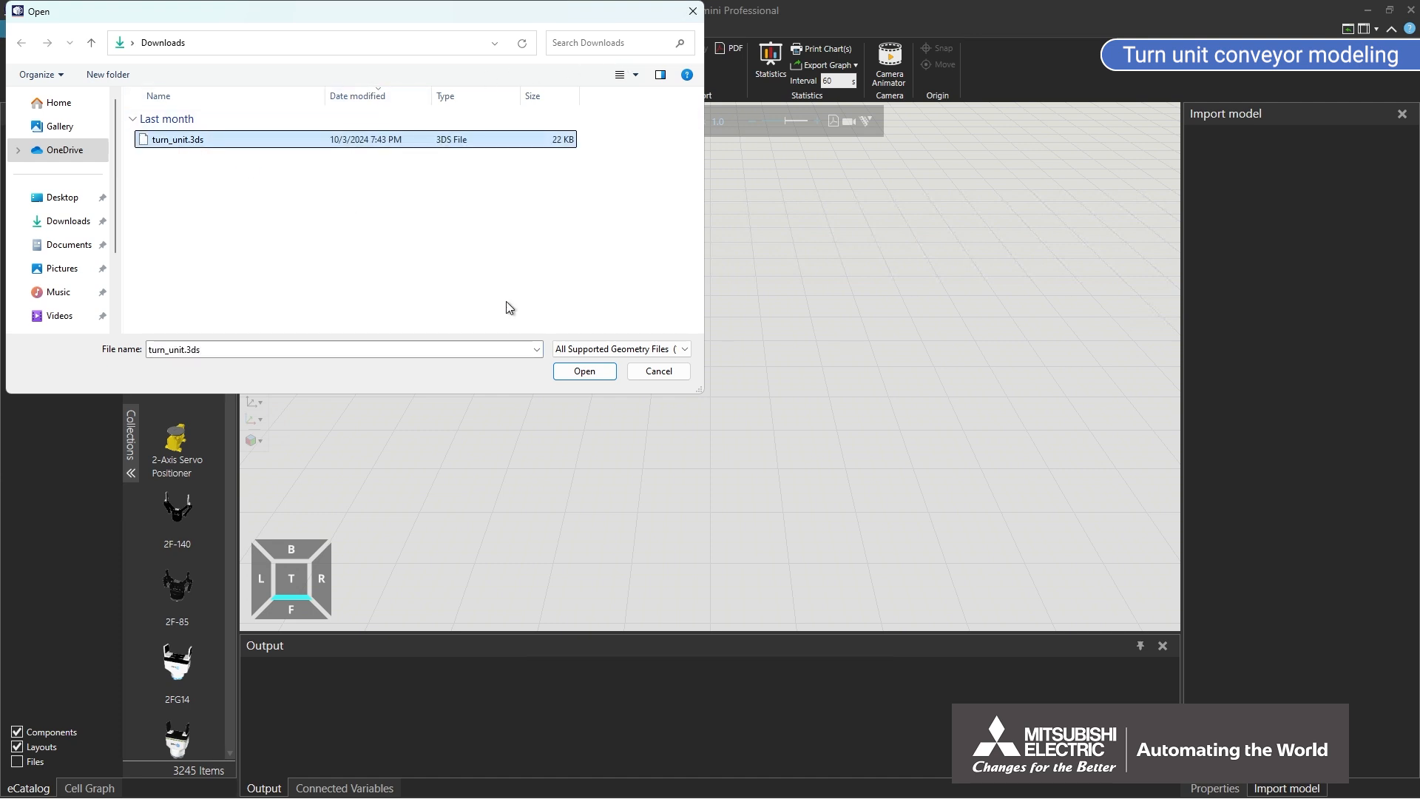
pyautogui.click(582, 370)
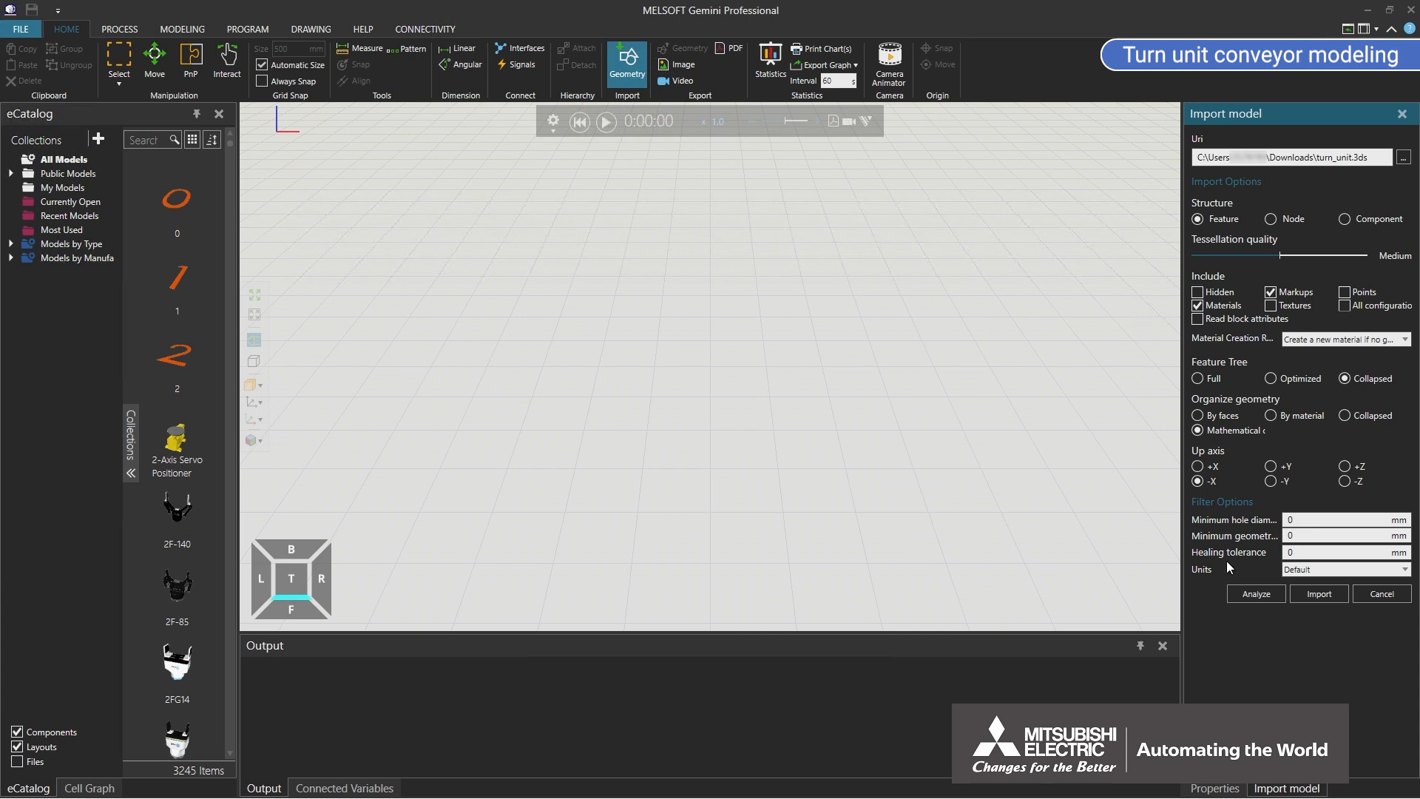
pyautogui.click(1307, 593)
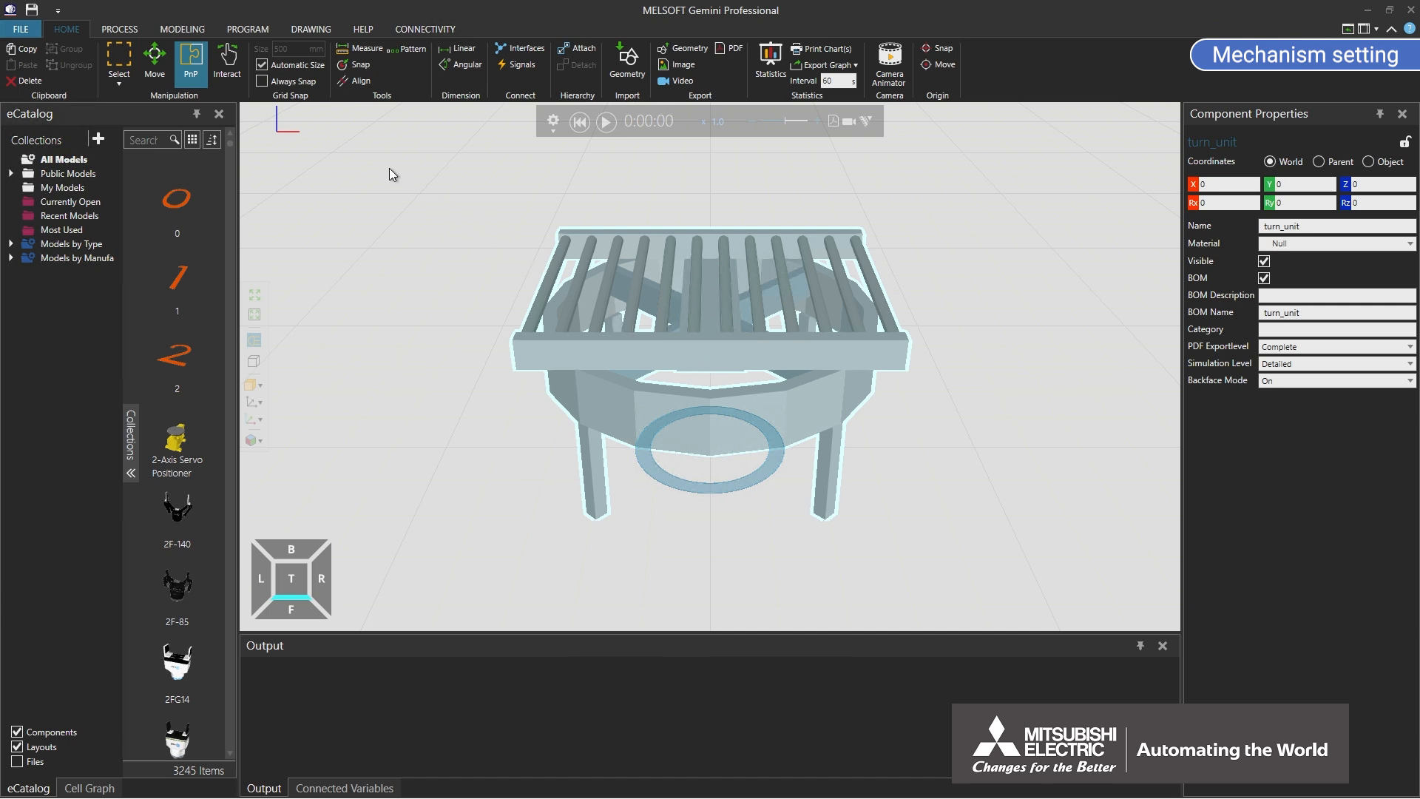
# Step: Rename the imported turn_unit component to Turn Unit in the modeling workspace
pyautogui.click(175, 28)
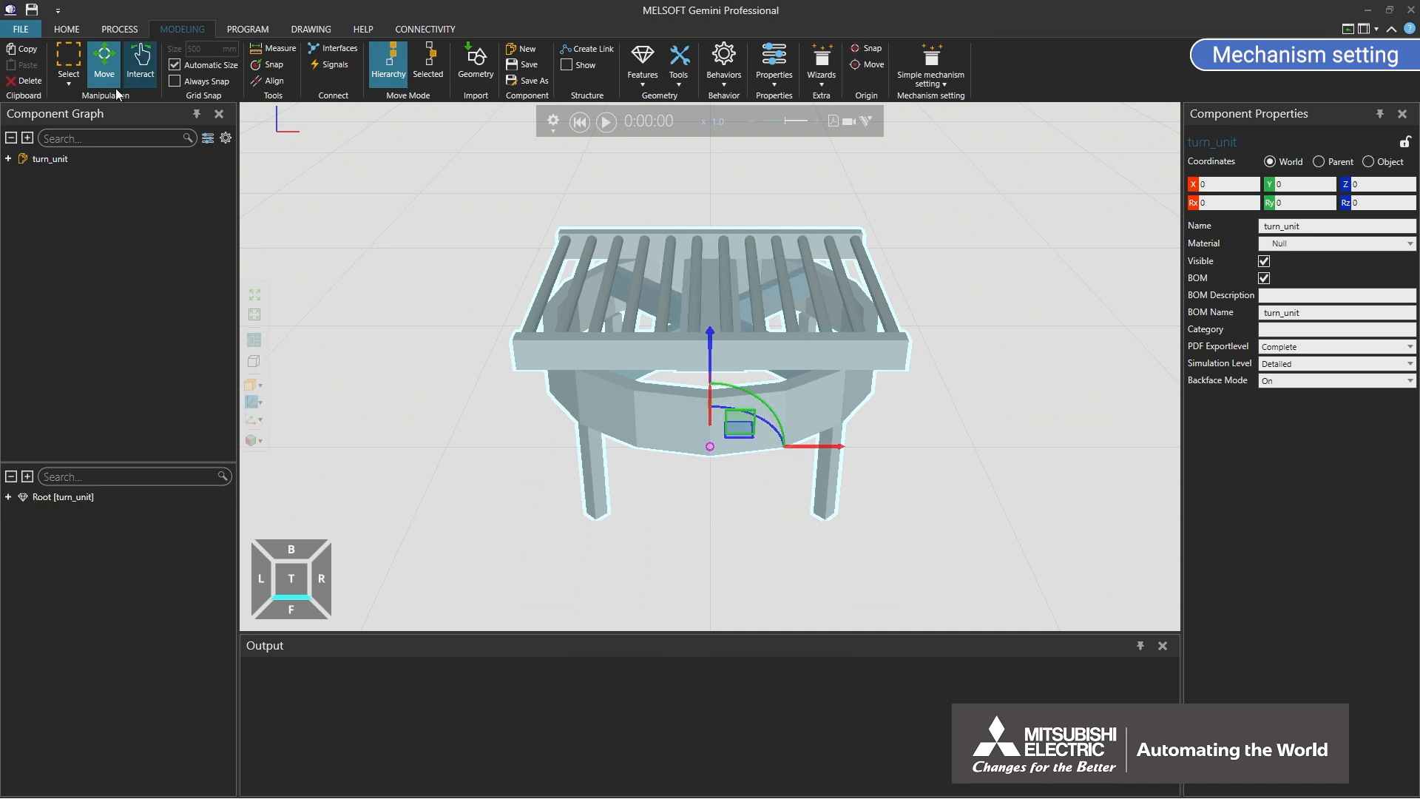
pyautogui.click(57, 160)
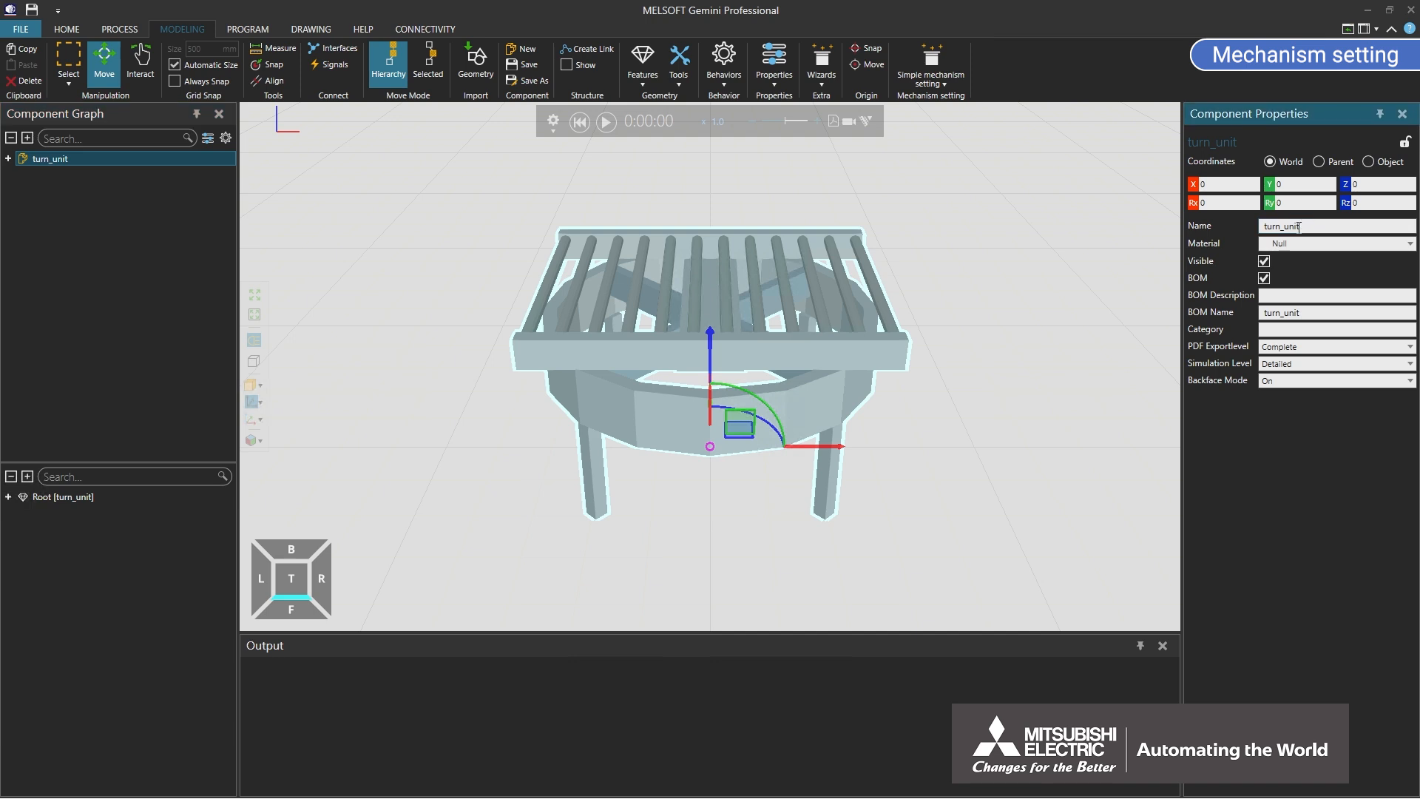
pyautogui.moveTo(1300, 227); pyautogui.dragTo(1270, 227)
pyautogui.write('Turn Unit')
pyautogui.press('Return')
# Step: Split all the rollers, both side rails and the central support under the rollers from the Collapsed_0 feature into a separate feature
pyautogui.click(9, 497)
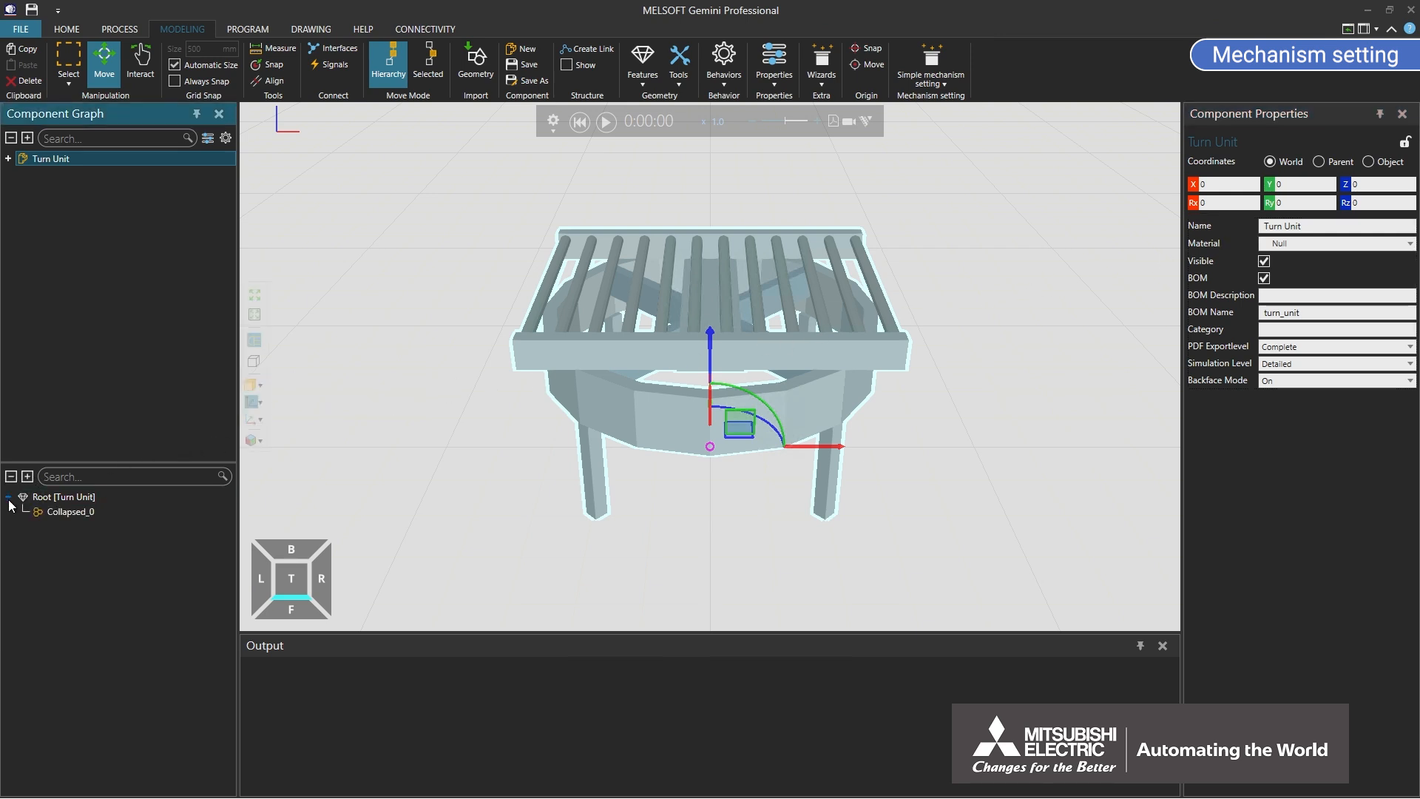
pyautogui.click(59, 514)
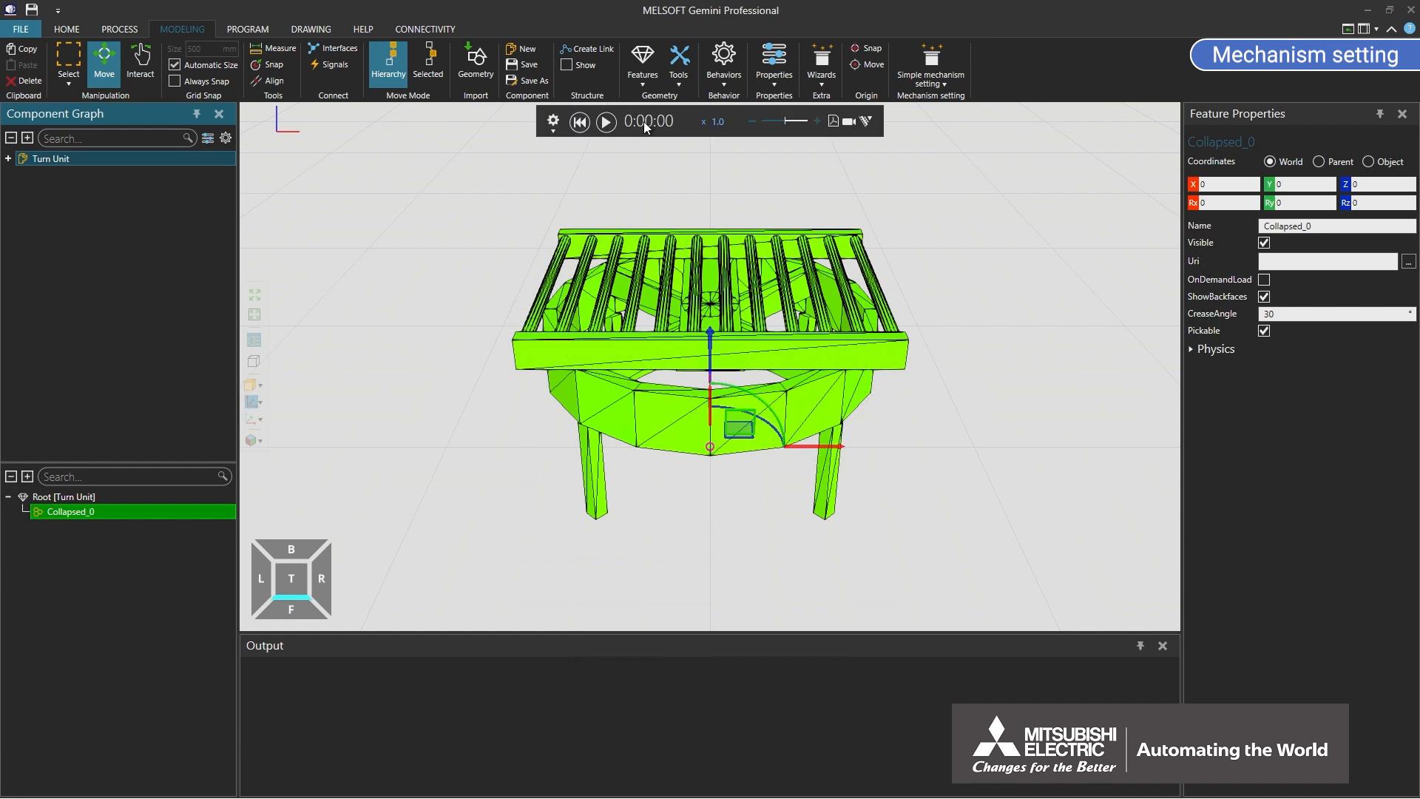
pyautogui.click(678, 65)
pyautogui.click(692, 115)
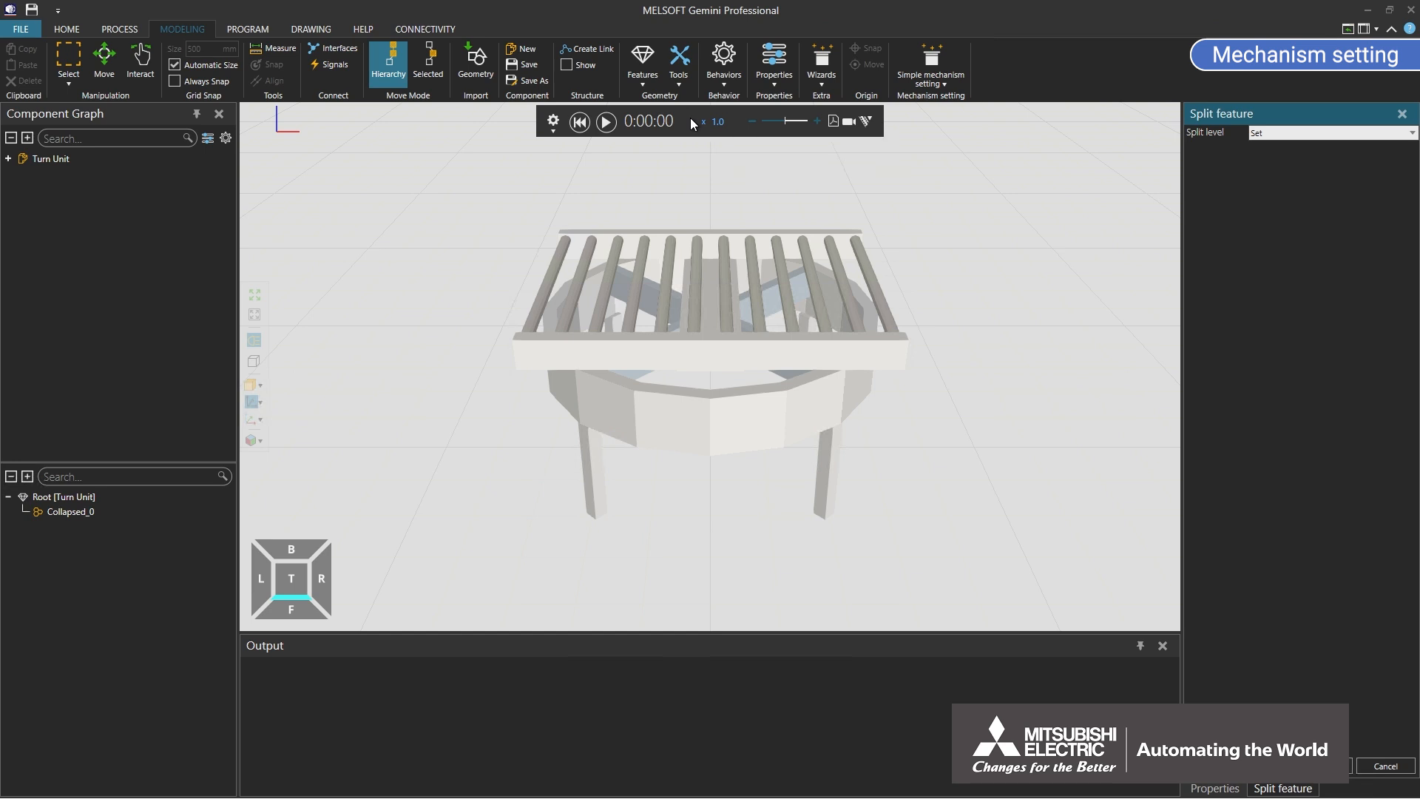
pyautogui.click(552, 273)
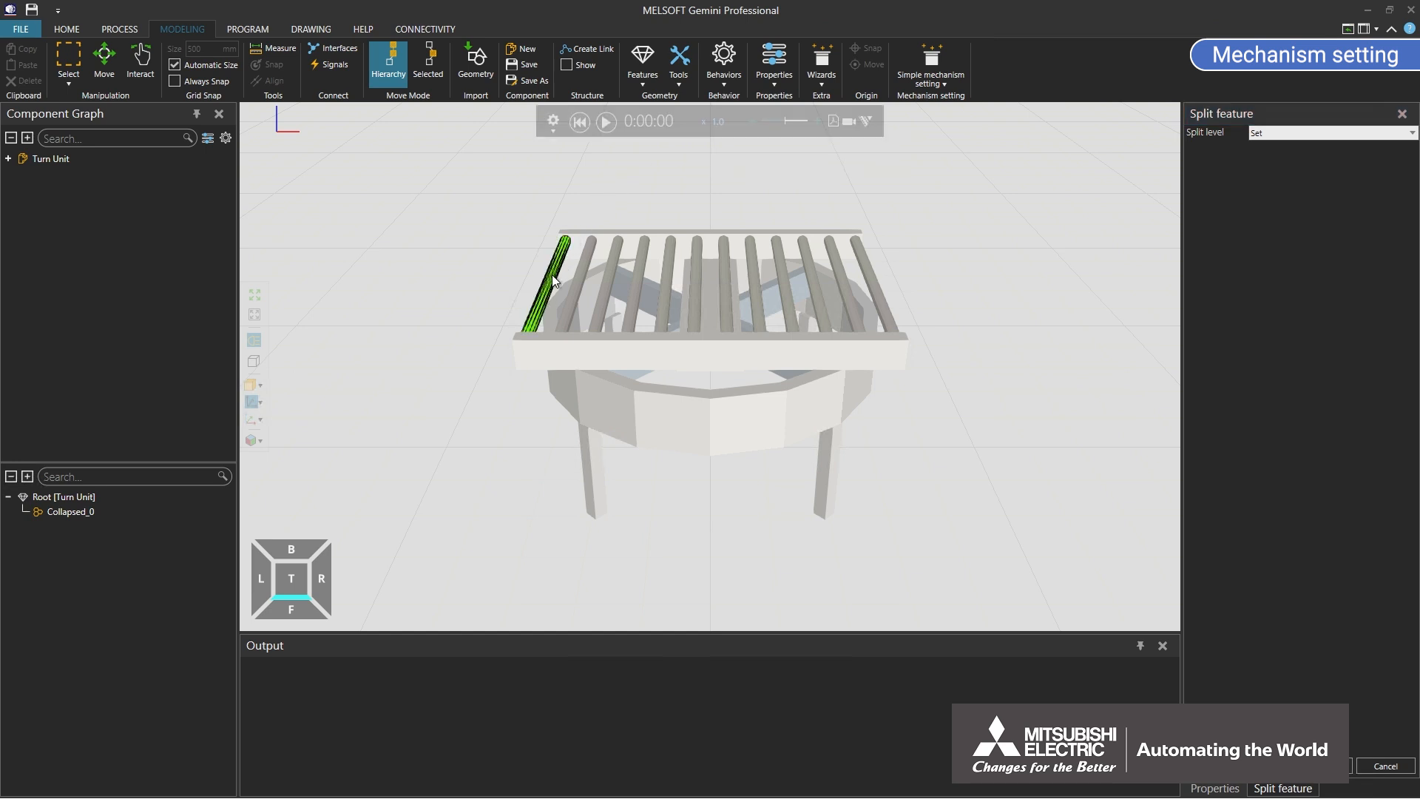
pyautogui.keyDown('ctrl'); pyautogui.click(578, 270); pyautogui.keyUp('ctrl')
pyautogui.keyDown('ctrl'); pyautogui.click(608, 277); pyautogui.keyUp('ctrl')
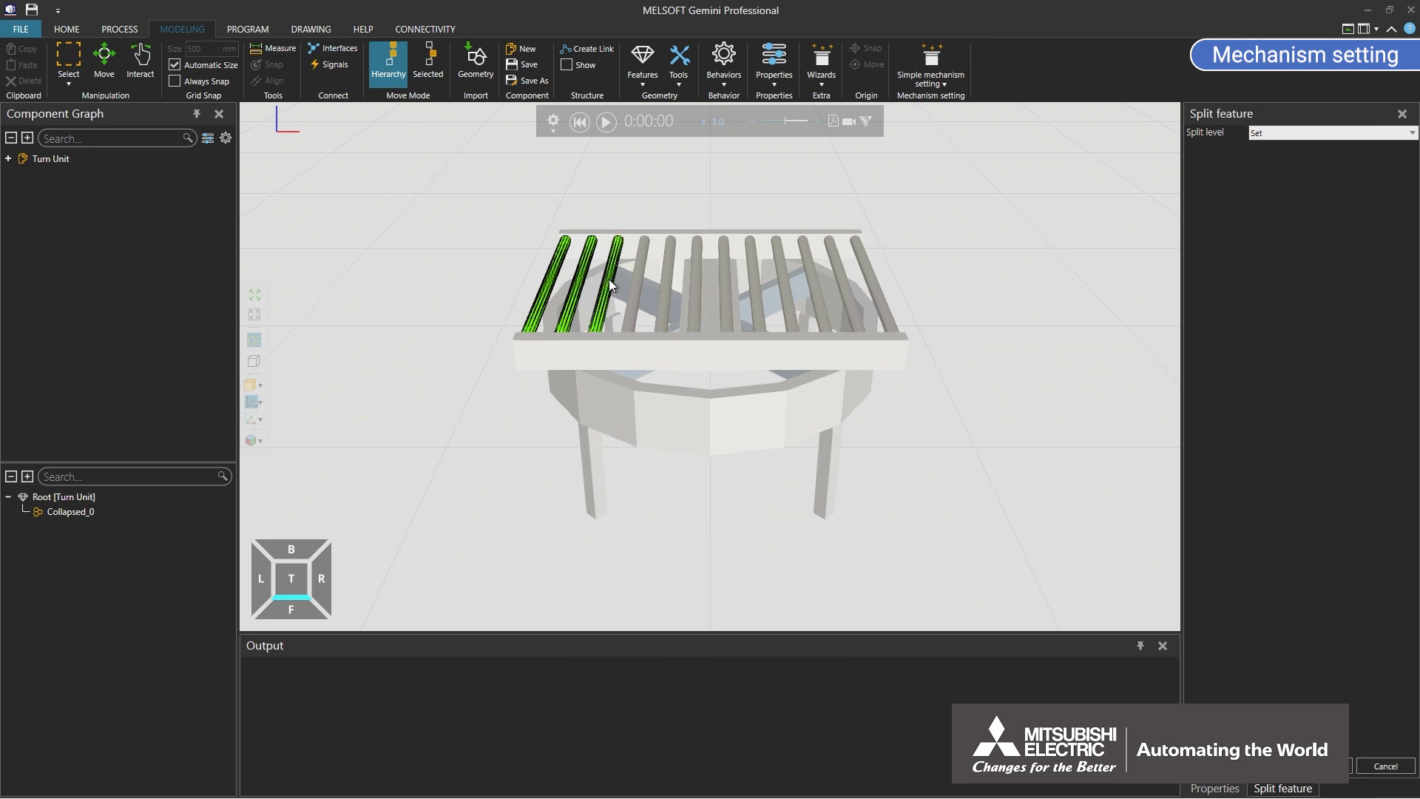
pyautogui.keyDown('ctrl'); pyautogui.click(668, 287); pyautogui.keyUp('ctrl')
pyautogui.keyDown('ctrl'); pyautogui.click(695, 291); pyautogui.keyUp('ctrl')
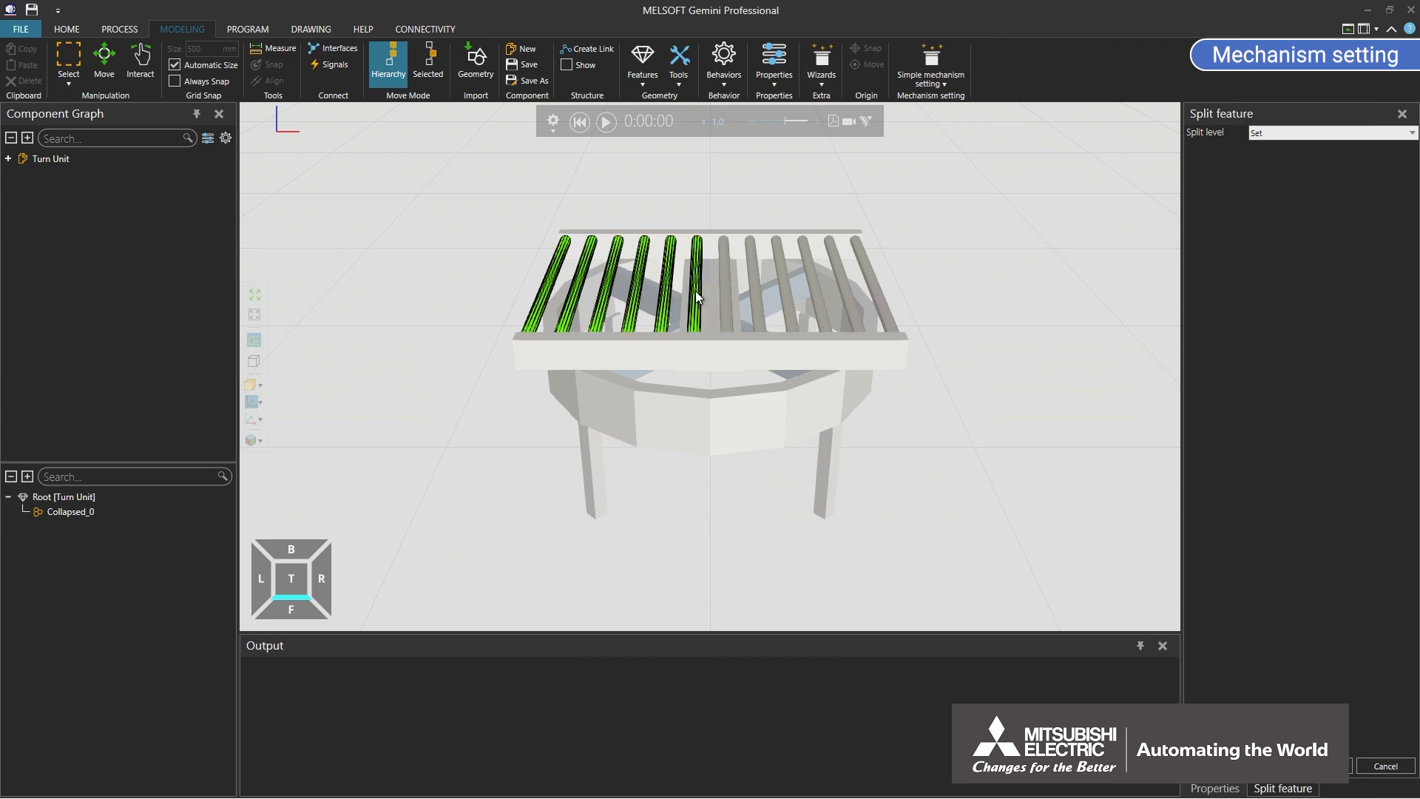
pyautogui.keyDown('ctrl'); pyautogui.click(722, 290); pyautogui.keyUp('ctrl')
pyautogui.keyDown('ctrl'); pyautogui.click(753, 290); pyautogui.keyUp('ctrl')
pyautogui.keyDown('ctrl'); pyautogui.click(780, 290); pyautogui.keyUp('ctrl')
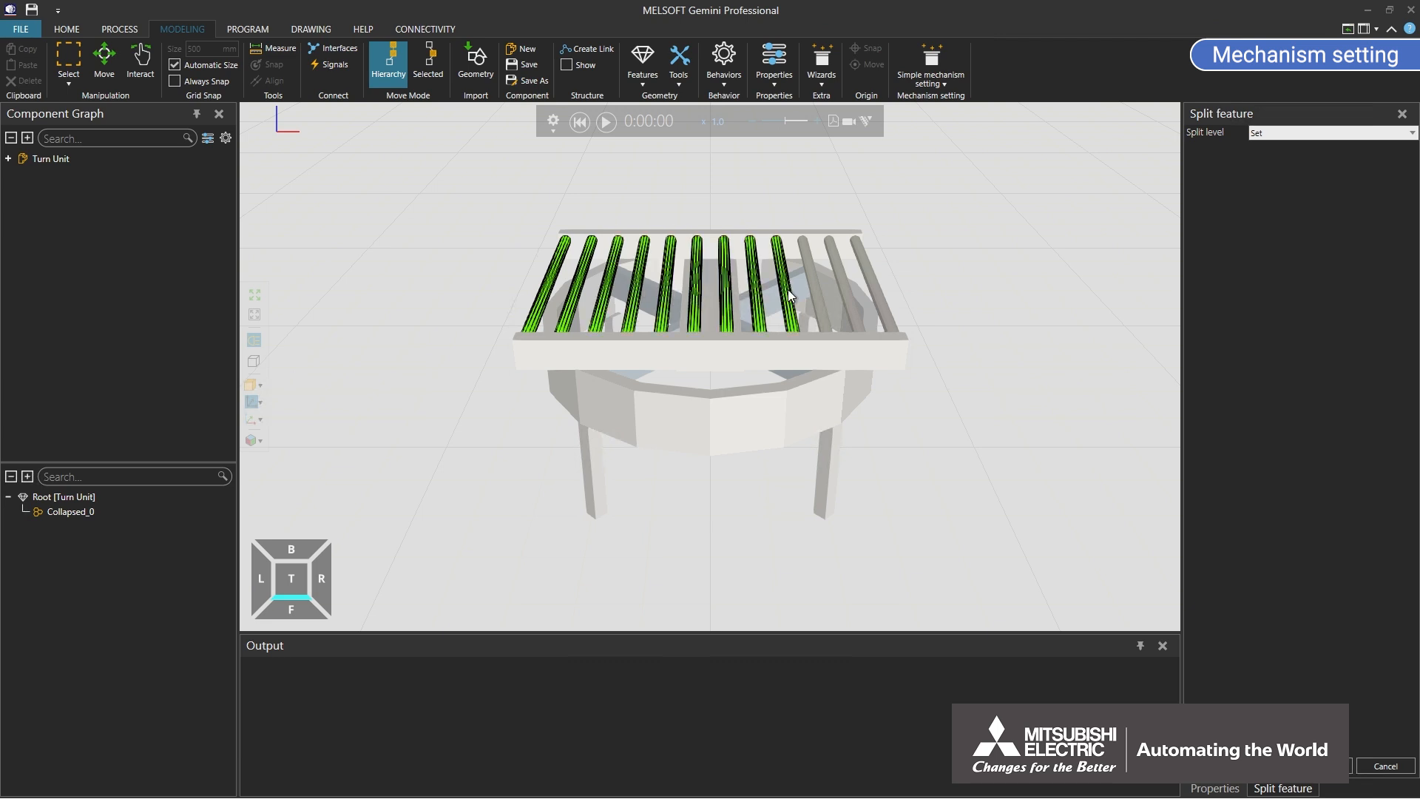
pyautogui.keyDown('ctrl'); pyautogui.click(812, 290); pyautogui.keyUp('ctrl')
pyautogui.keyDown('ctrl'); pyautogui.click(870, 287); pyautogui.keyUp('ctrl')
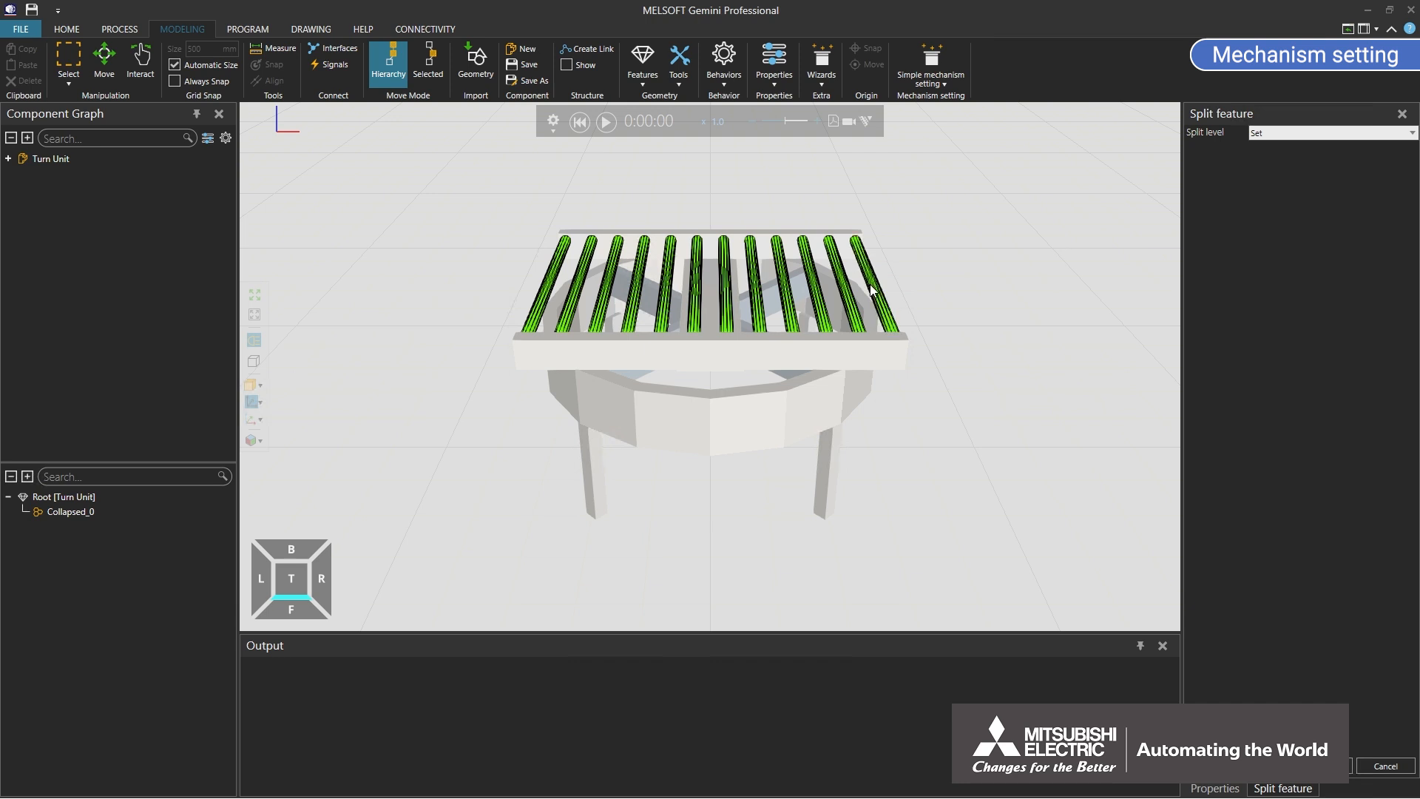
pyautogui.keyDown('ctrl'); pyautogui.click(852, 248); pyautogui.keyUp('ctrl')
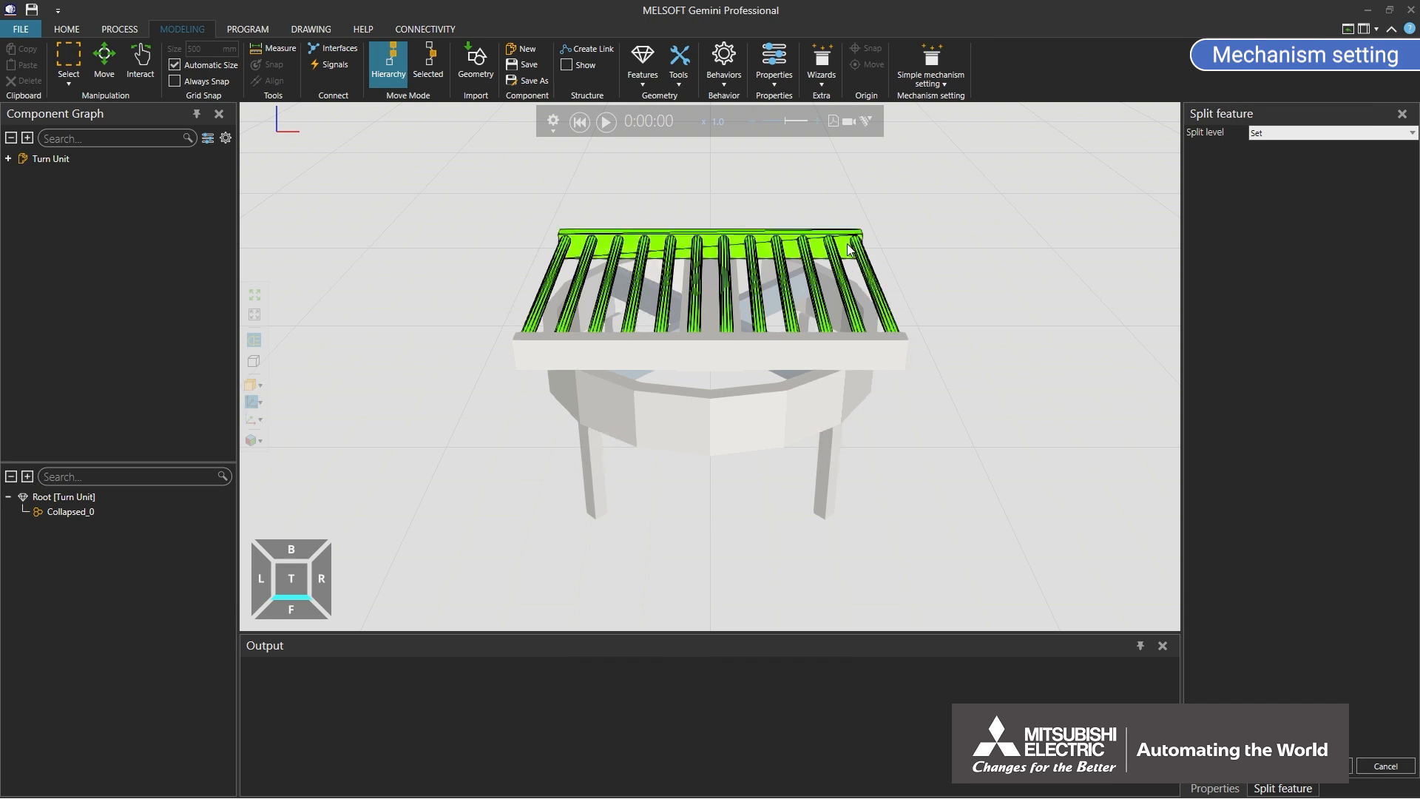
pyautogui.keyDown('ctrl'); pyautogui.click(862, 344); pyautogui.keyUp('ctrl')
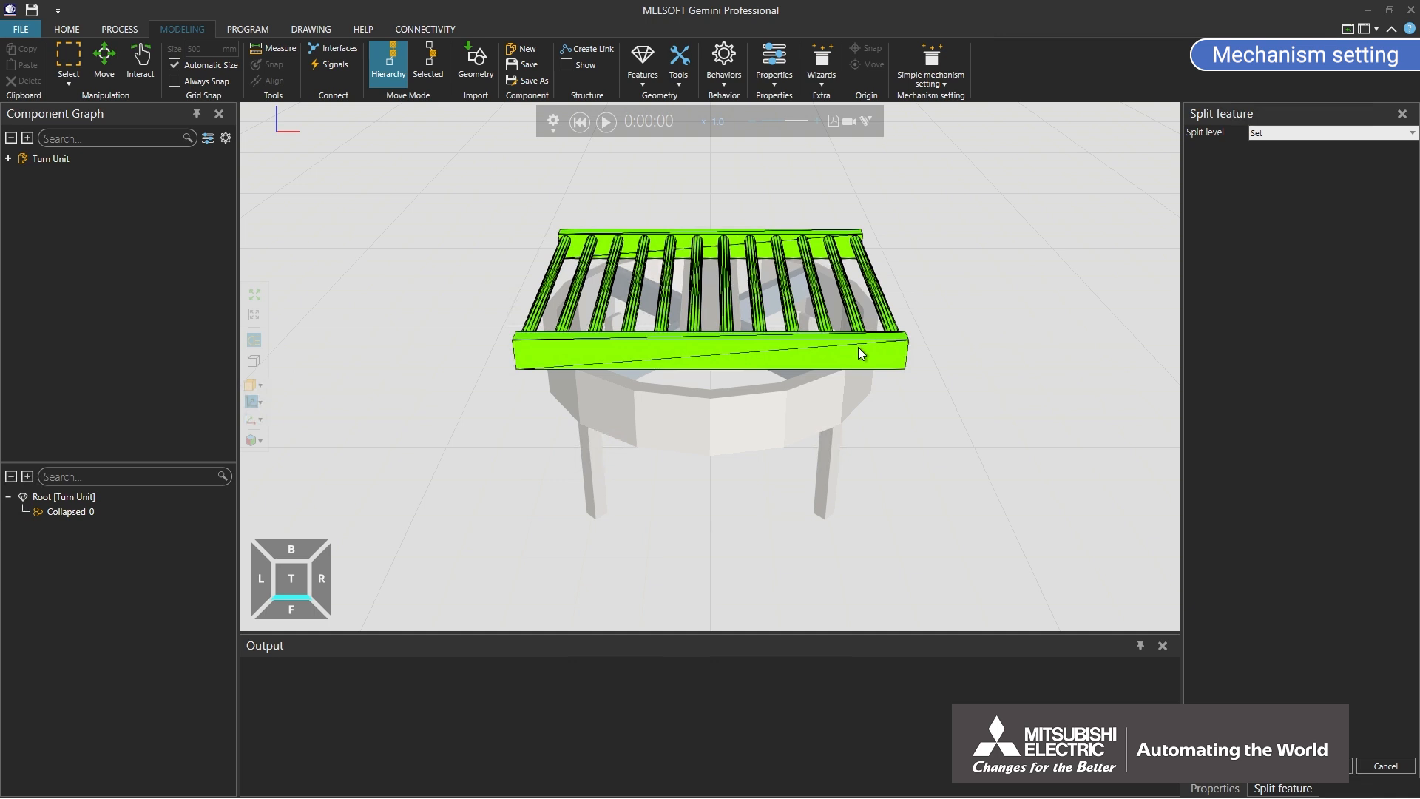
pyautogui.keyDown('ctrl'); pyautogui.click(712, 316); pyautogui.keyUp('ctrl')
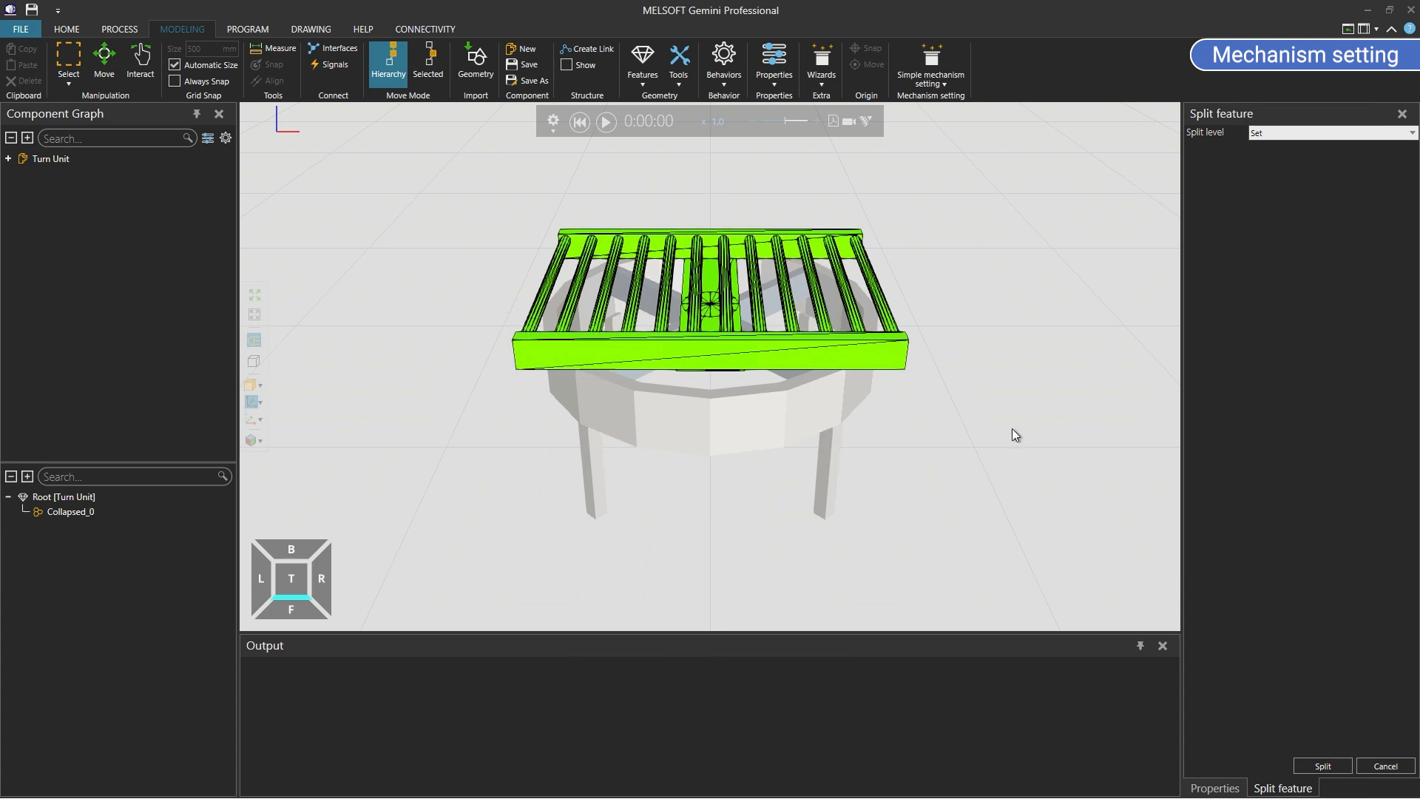
pyautogui.click(1307, 768)
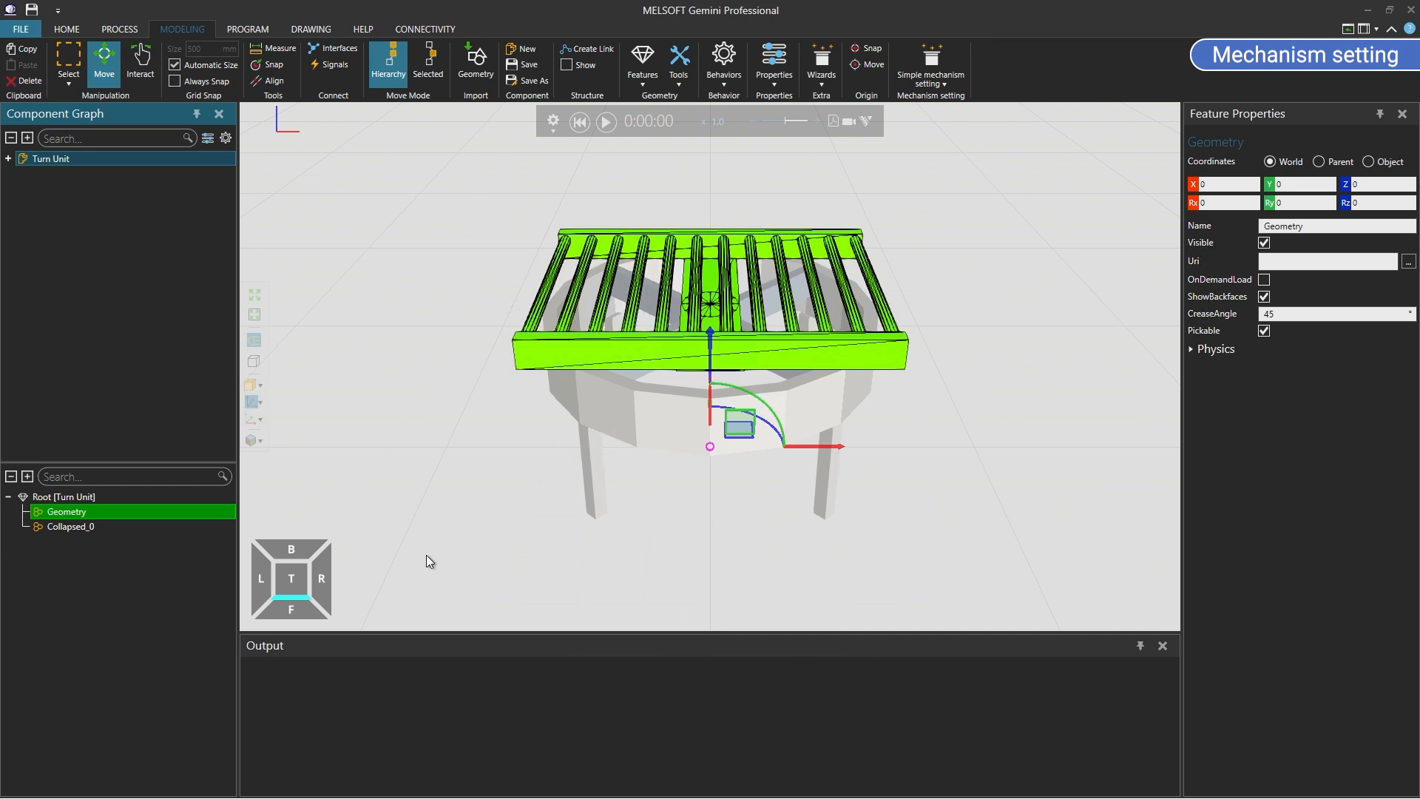
# Step: Check both split features by selecting each, and extract the roller table geometry as a link
pyautogui.click(62, 525)
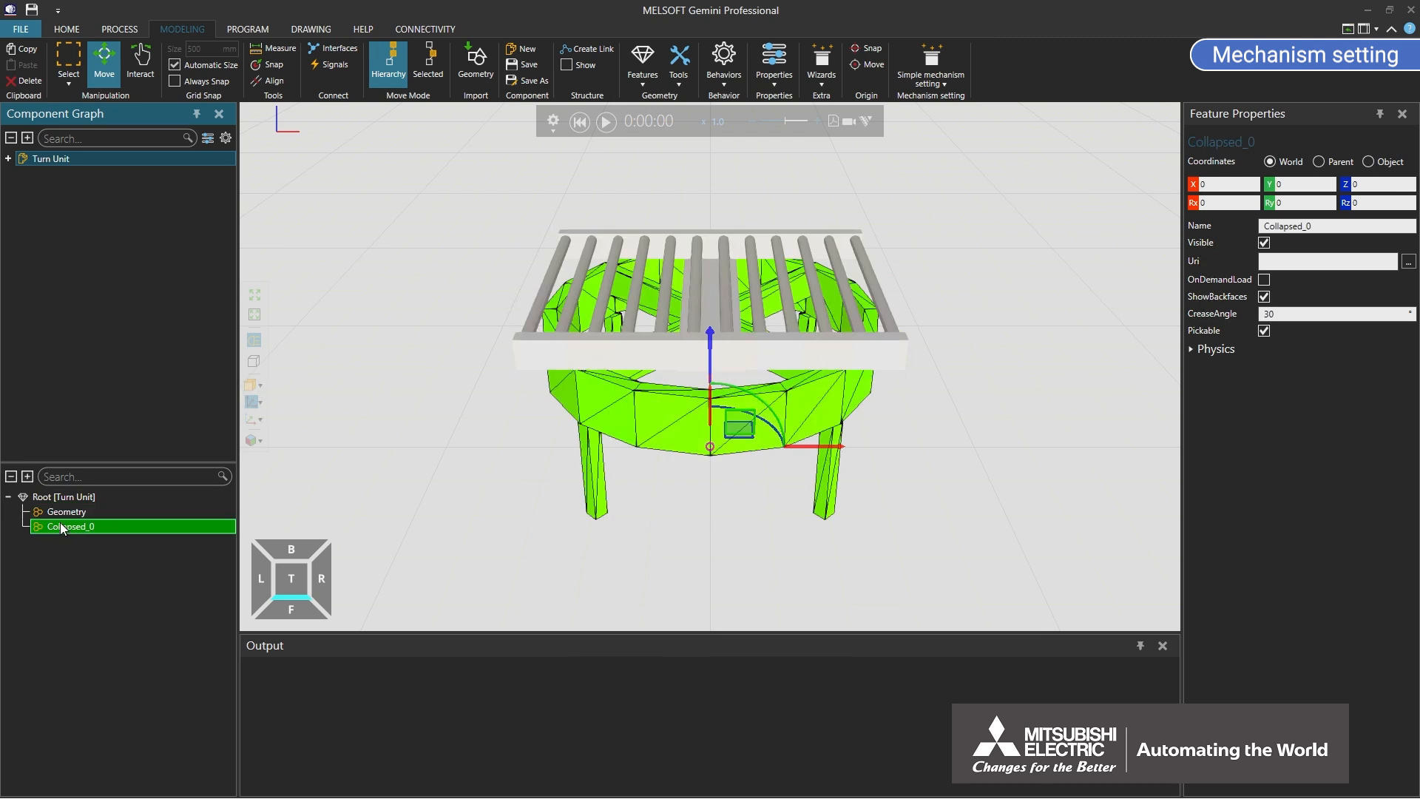
pyautogui.click(65, 518)
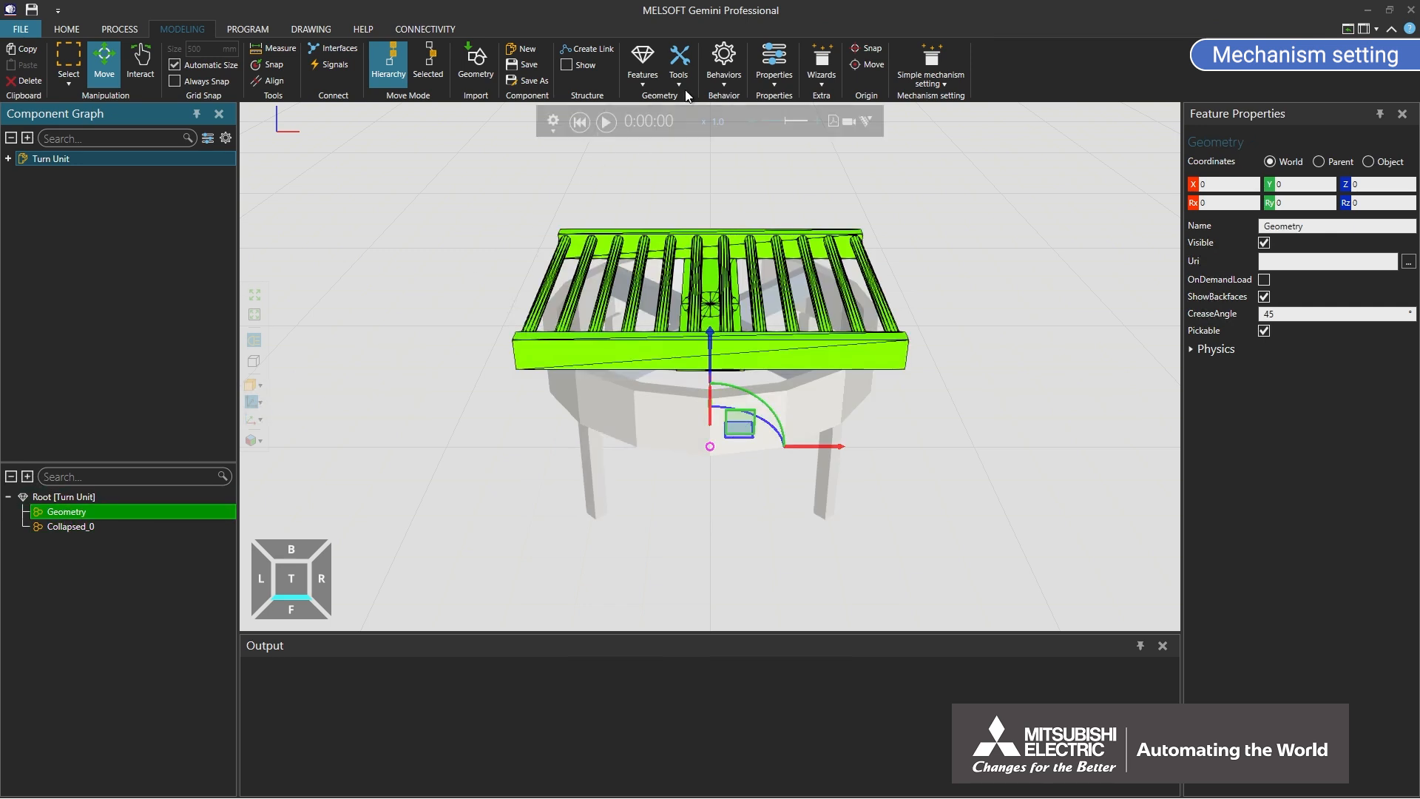
pyautogui.click(690, 60)
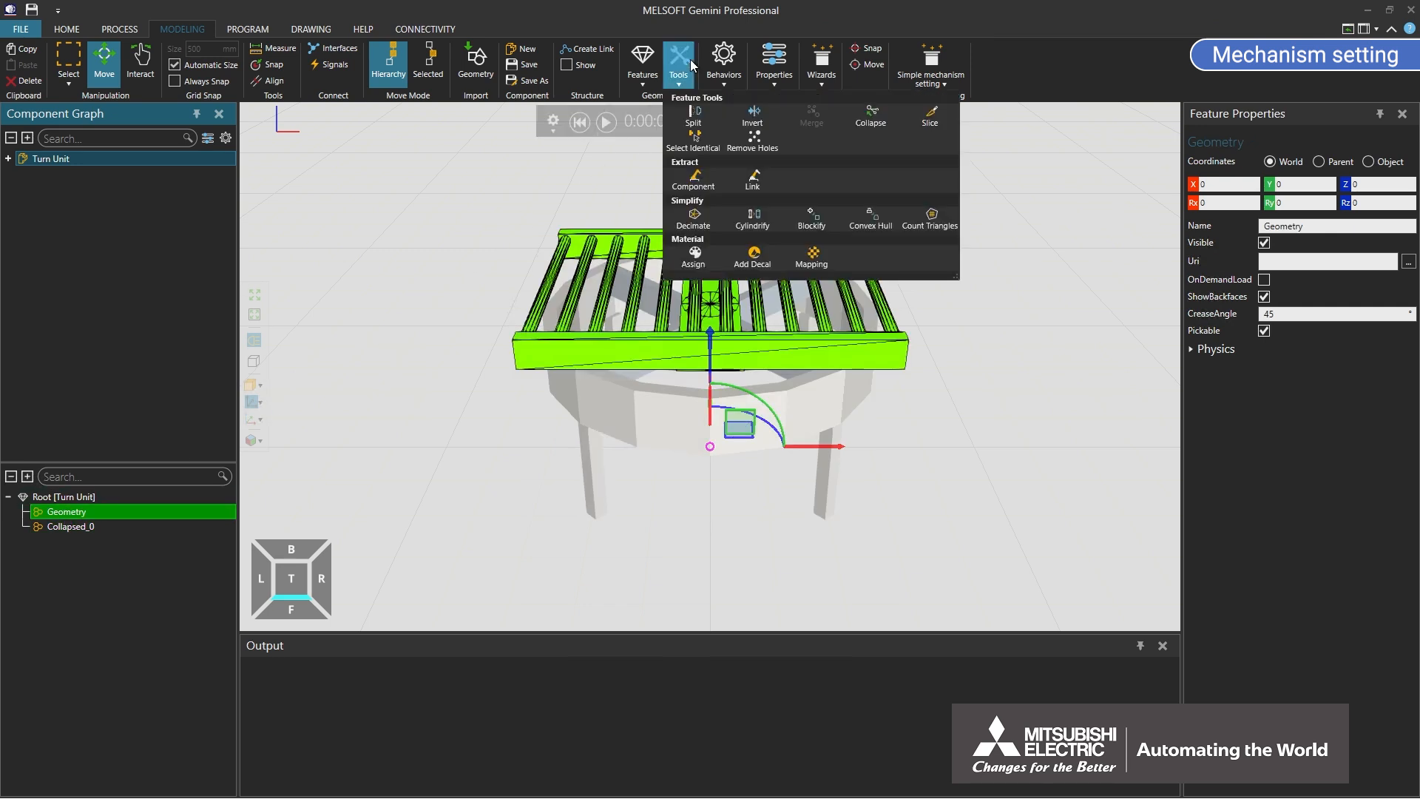
pyautogui.click(764, 187)
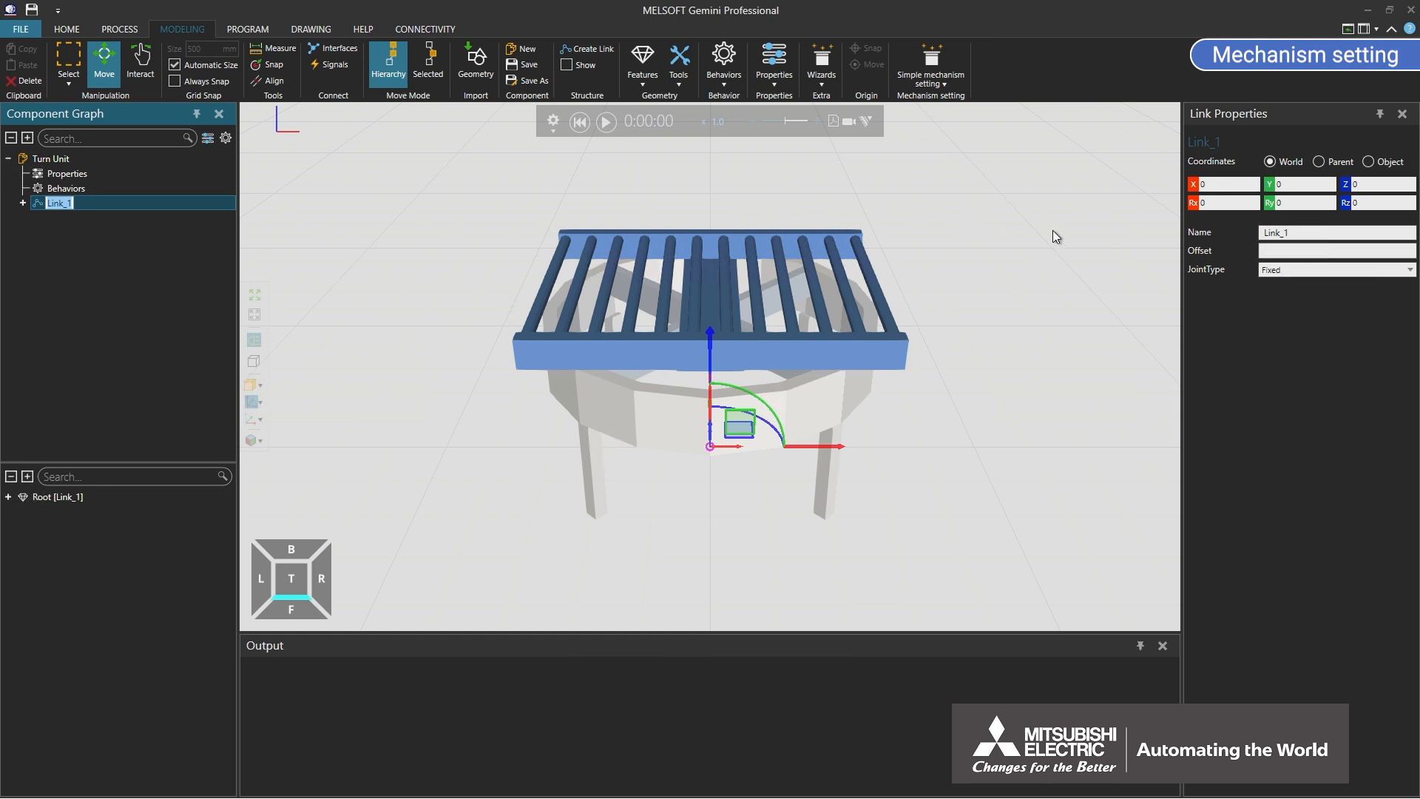
# Step: Set the extracted link's joint type to Rotational and assign a new servo controller to the joint
pyautogui.click(1295, 269)
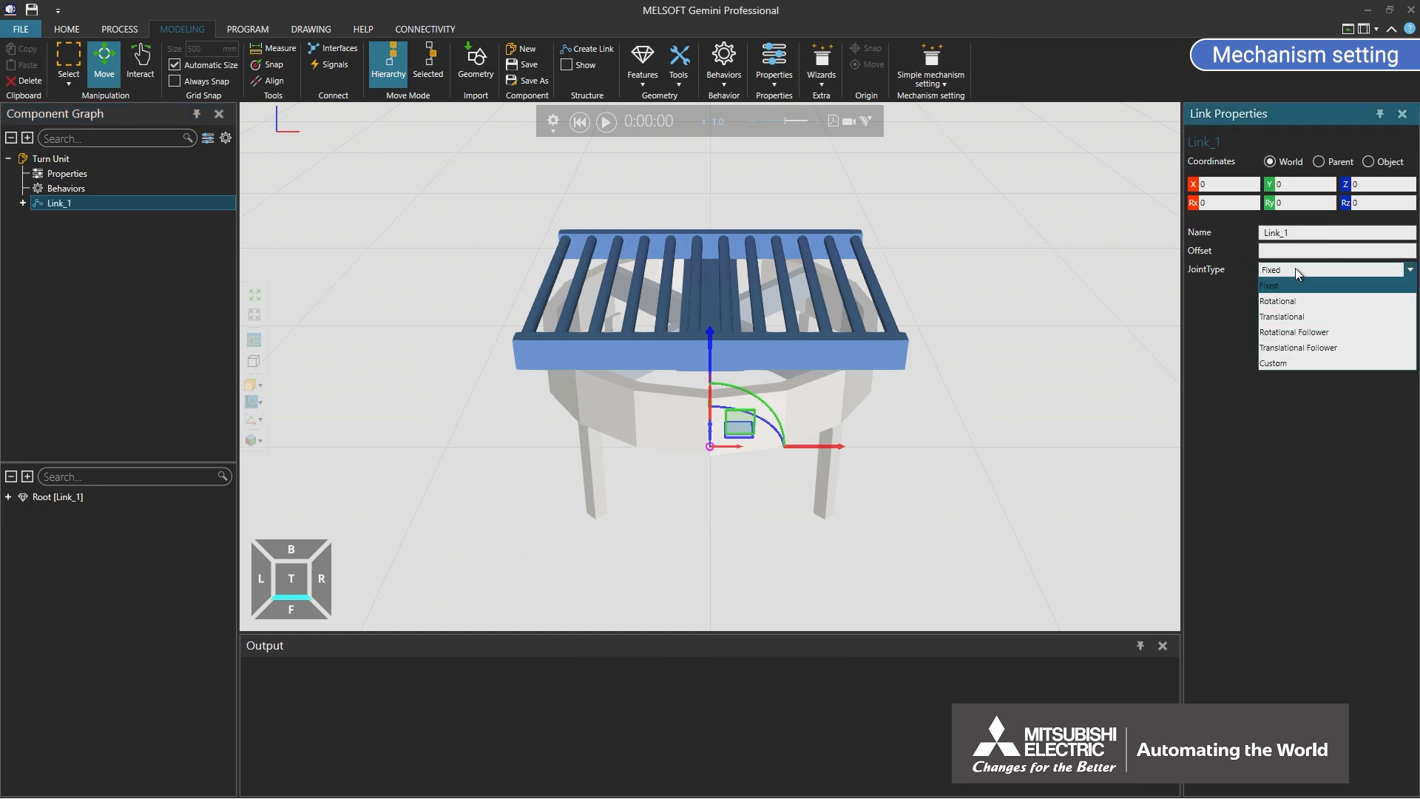
pyautogui.click(1306, 300)
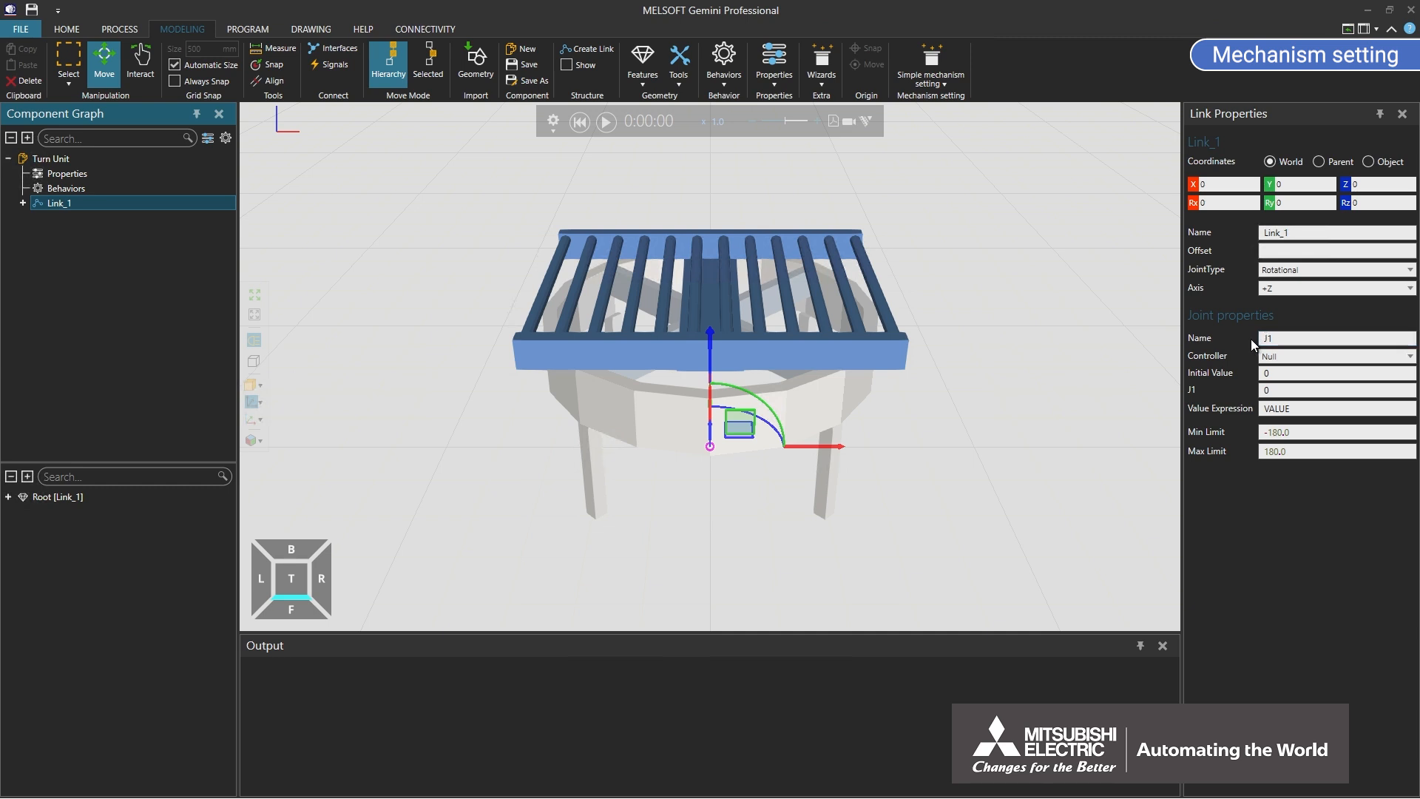
pyautogui.click(1291, 354)
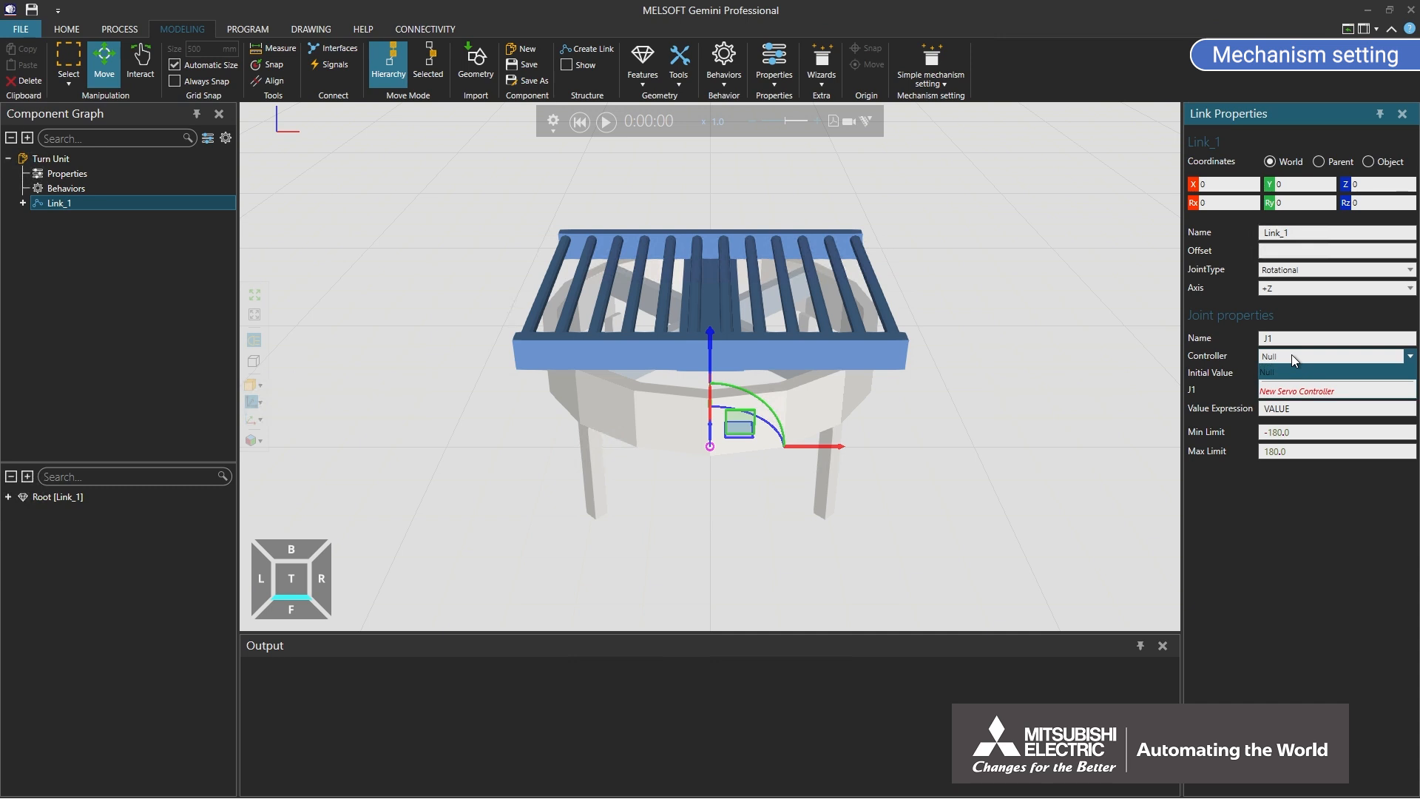
pyautogui.click(1299, 392)
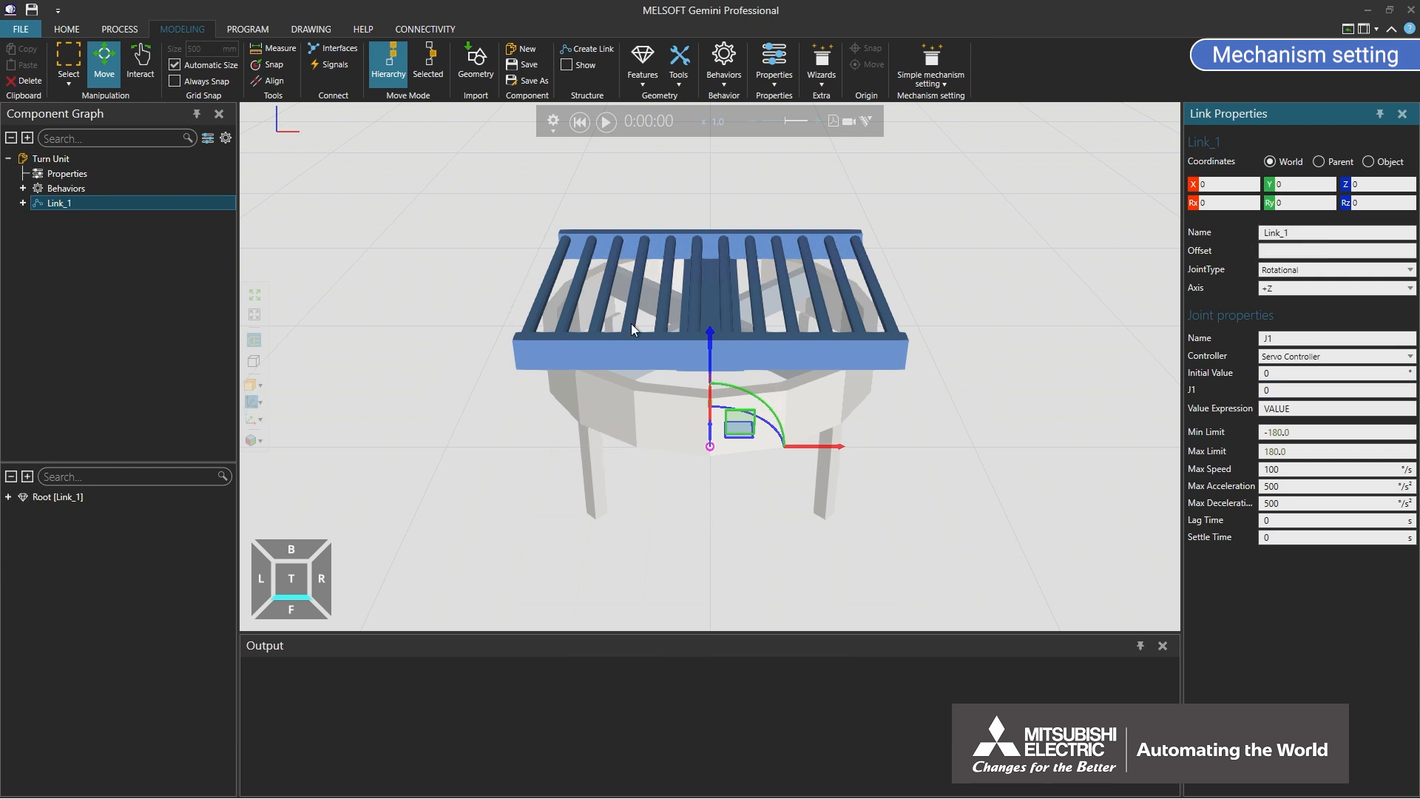
# Step: Inspect the Servo Controller's properties and test the joint by rotating the roller table in Interact mode, resetting its position at the end
pyautogui.click(23, 188)
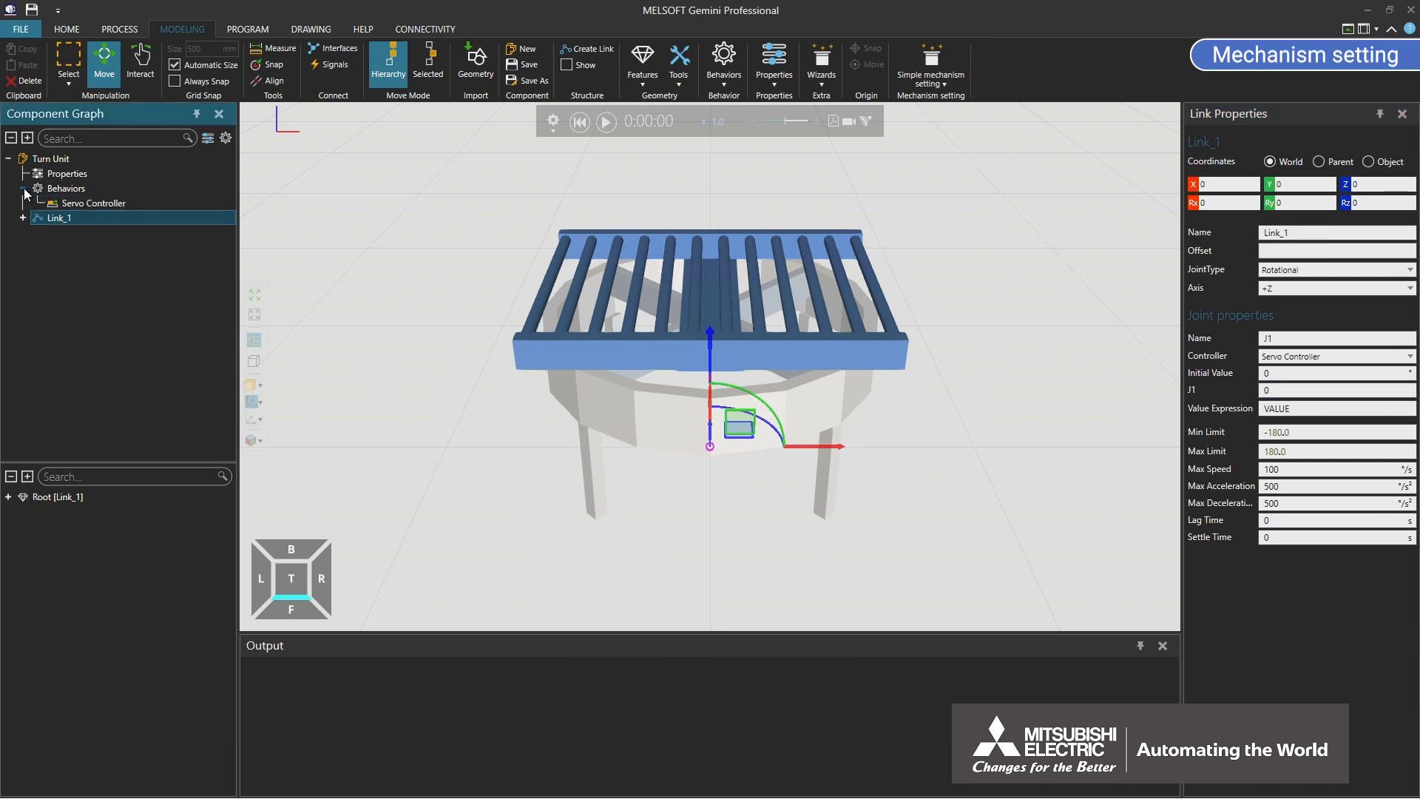
pyautogui.click(94, 202)
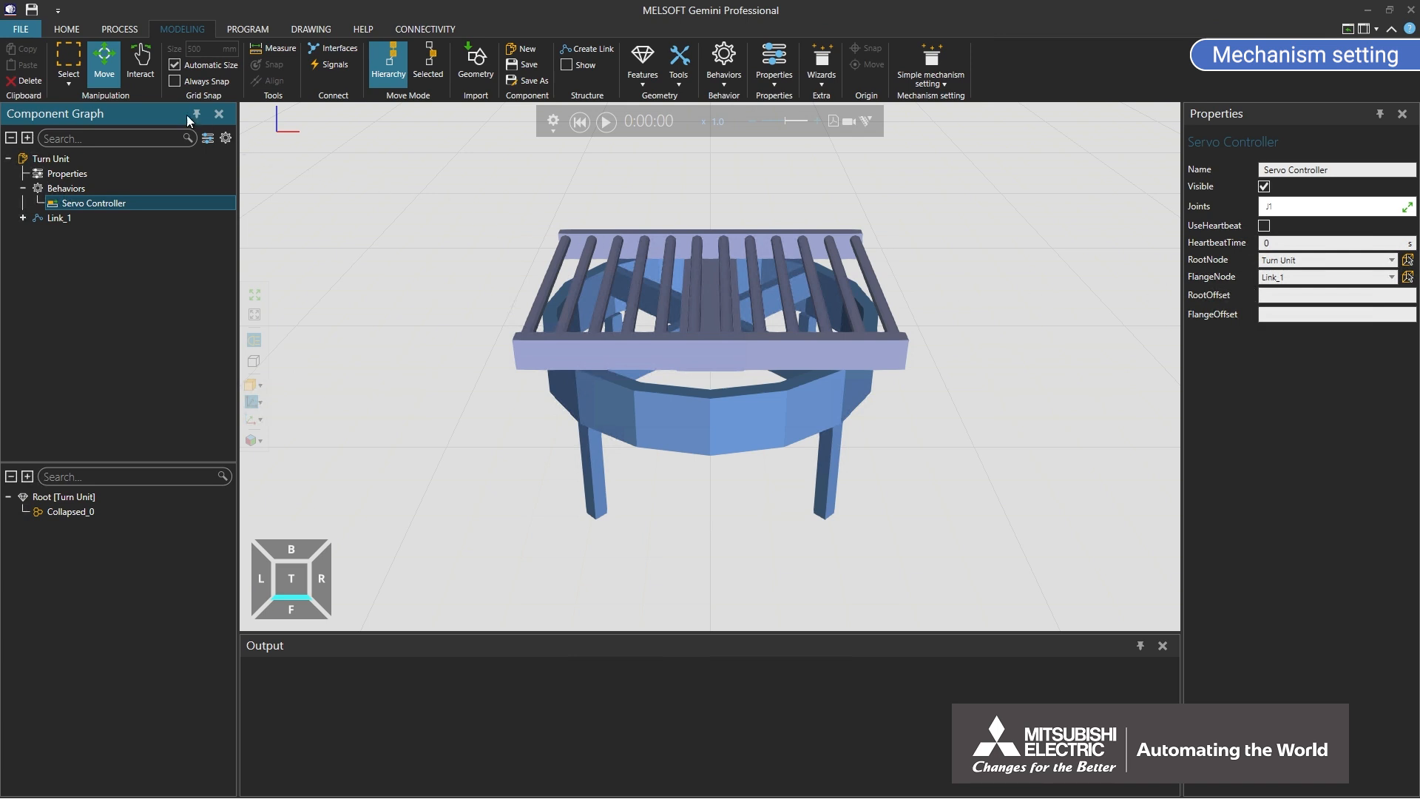
pyautogui.click(142, 74)
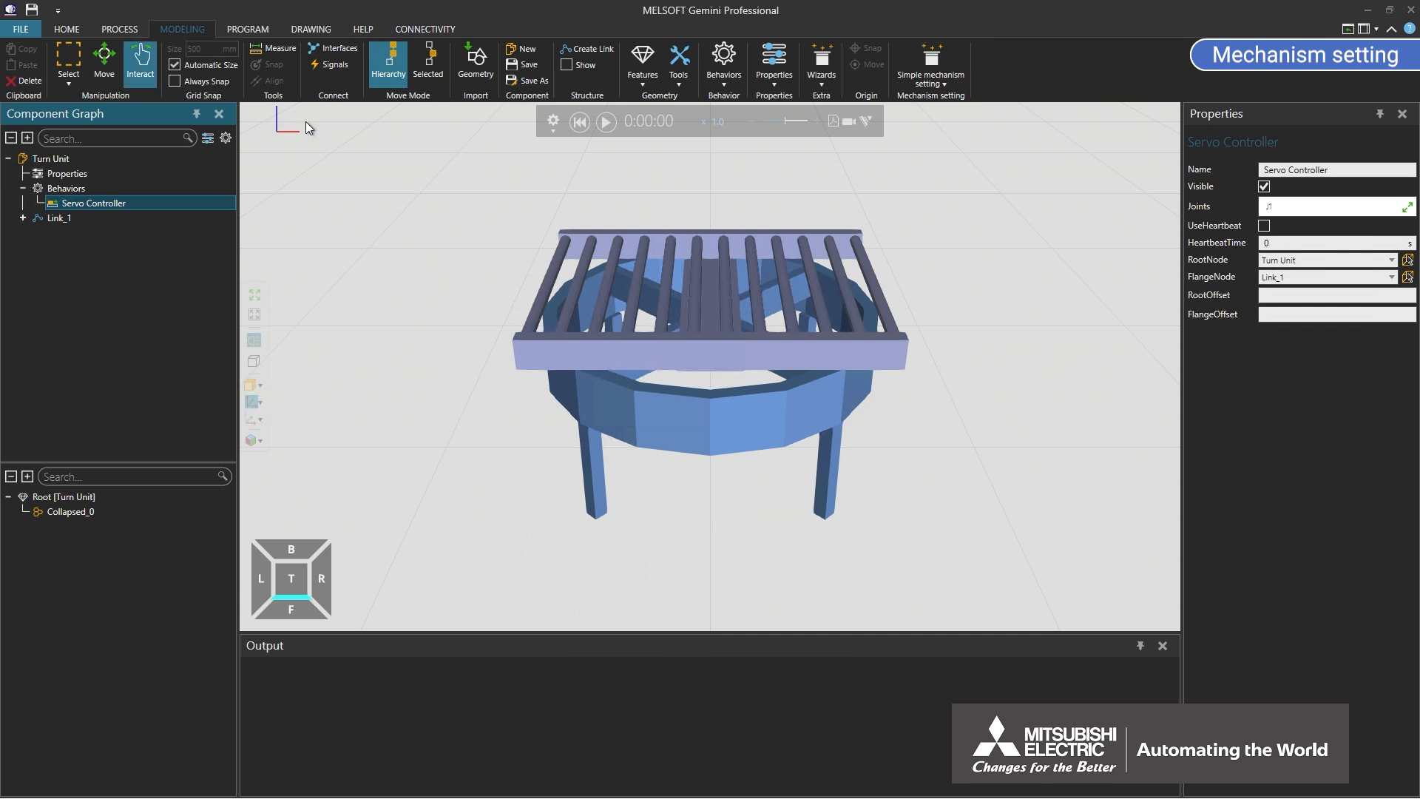
pyautogui.moveTo(817, 285); pyautogui.dragTo(841, 238)
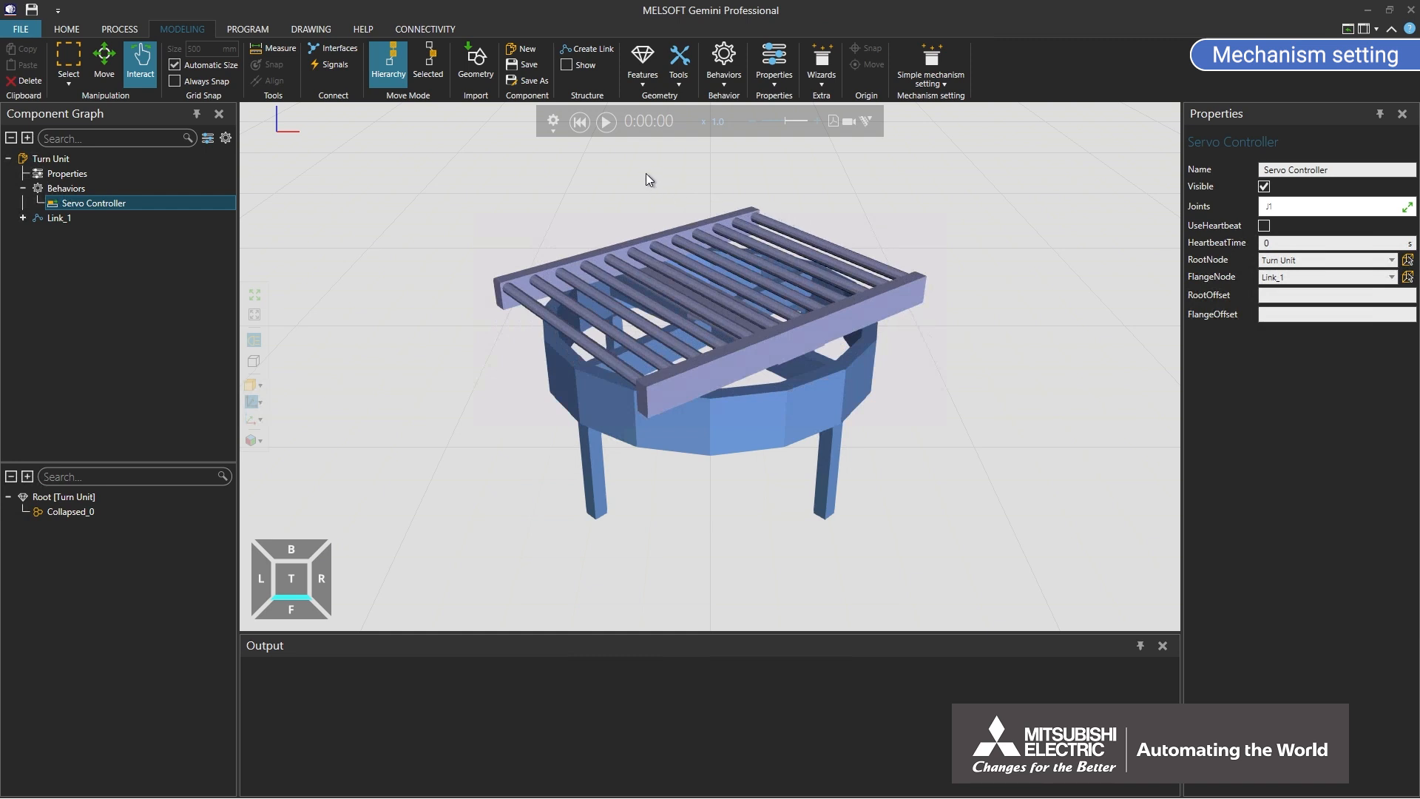
pyautogui.click(579, 123)
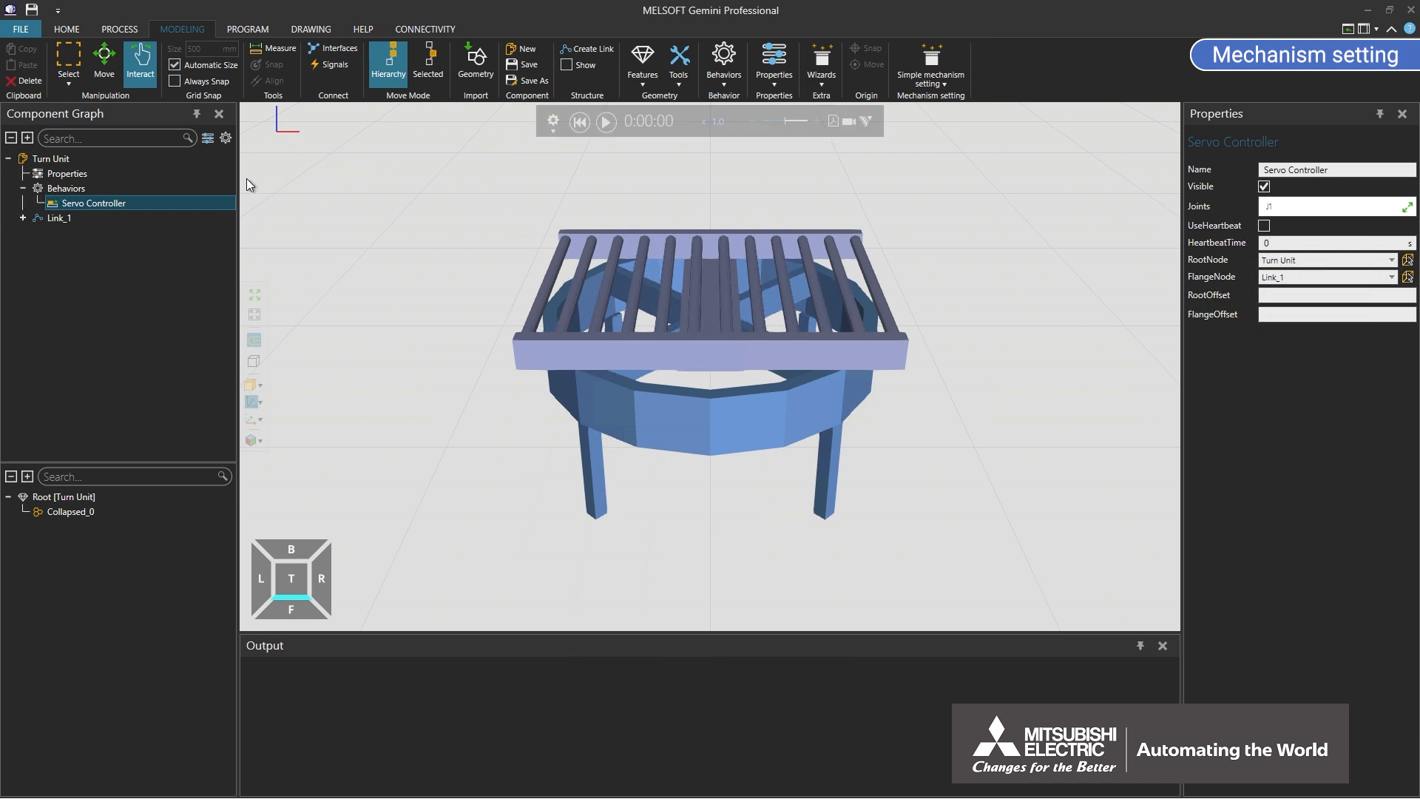
# Step: Add a Frame feature to Link_1 and name it BeginFrame
pyautogui.click(62, 222)
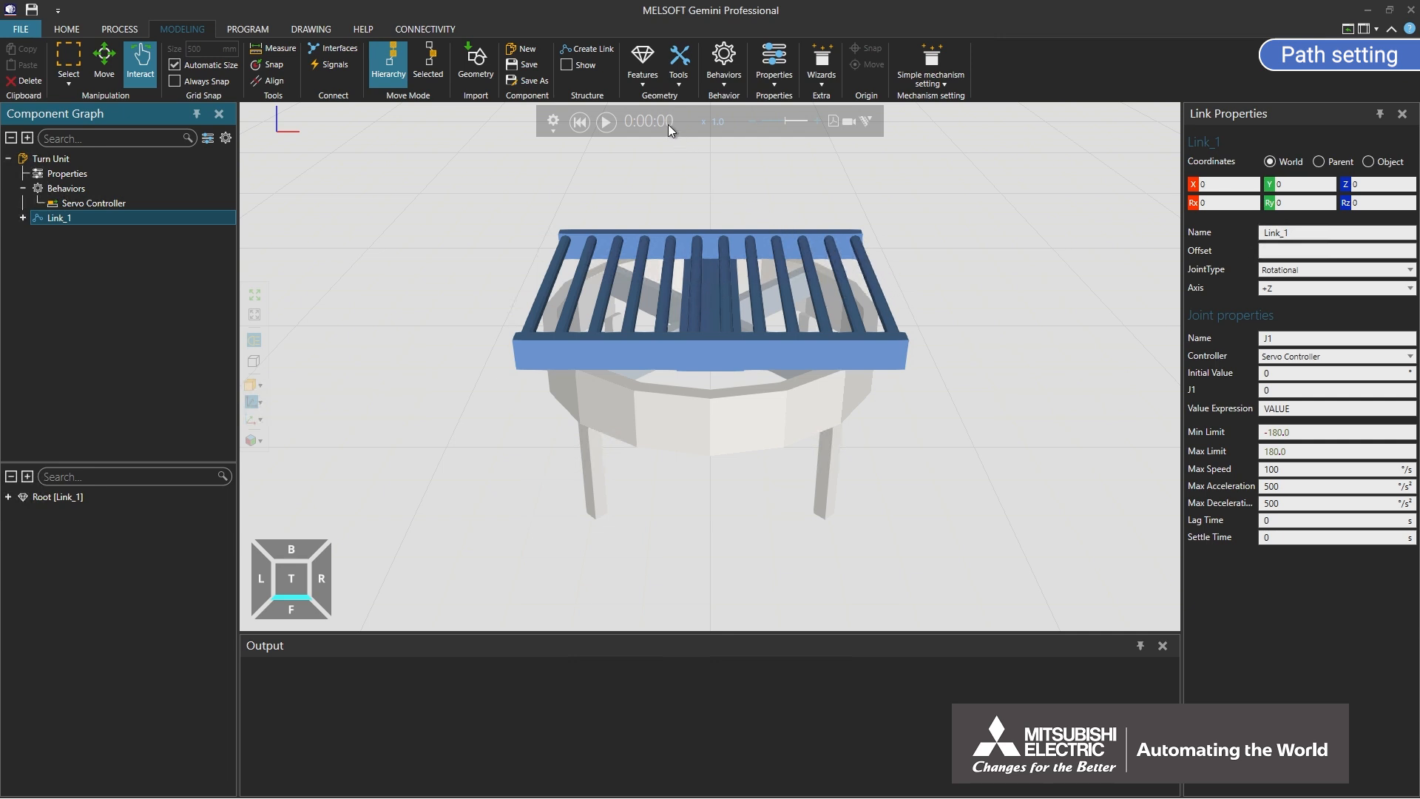
pyautogui.click(645, 78)
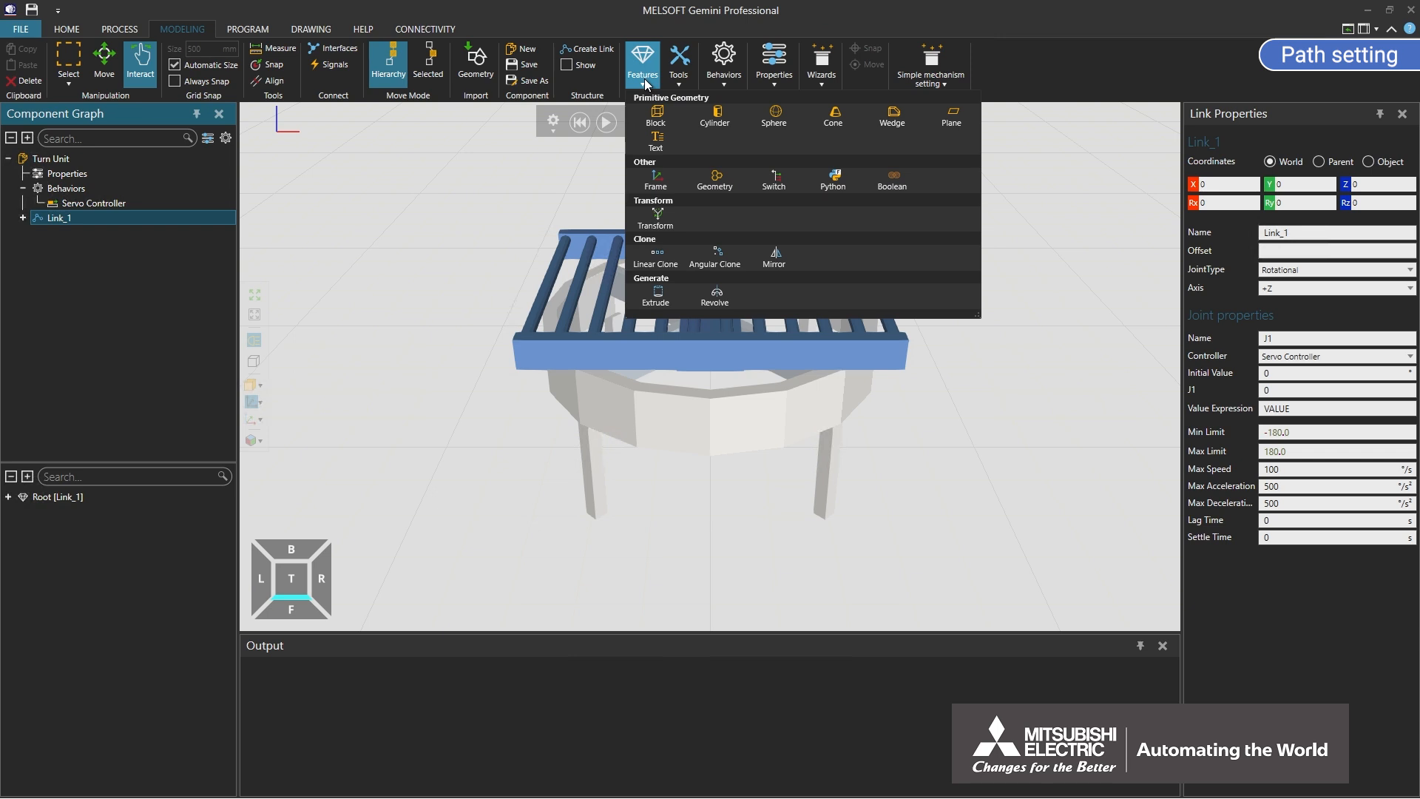
pyautogui.click(661, 179)
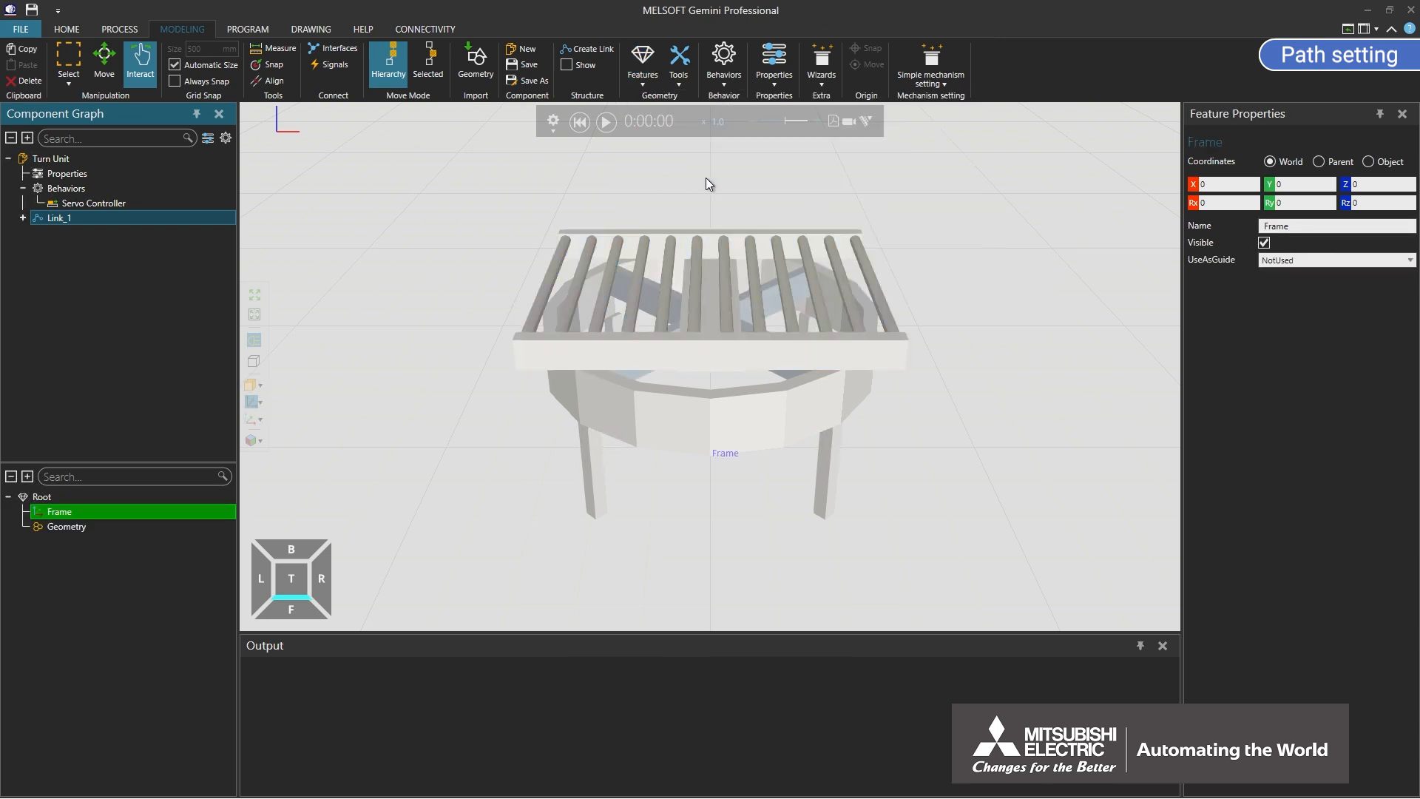
pyautogui.doubleClick(1276, 226)
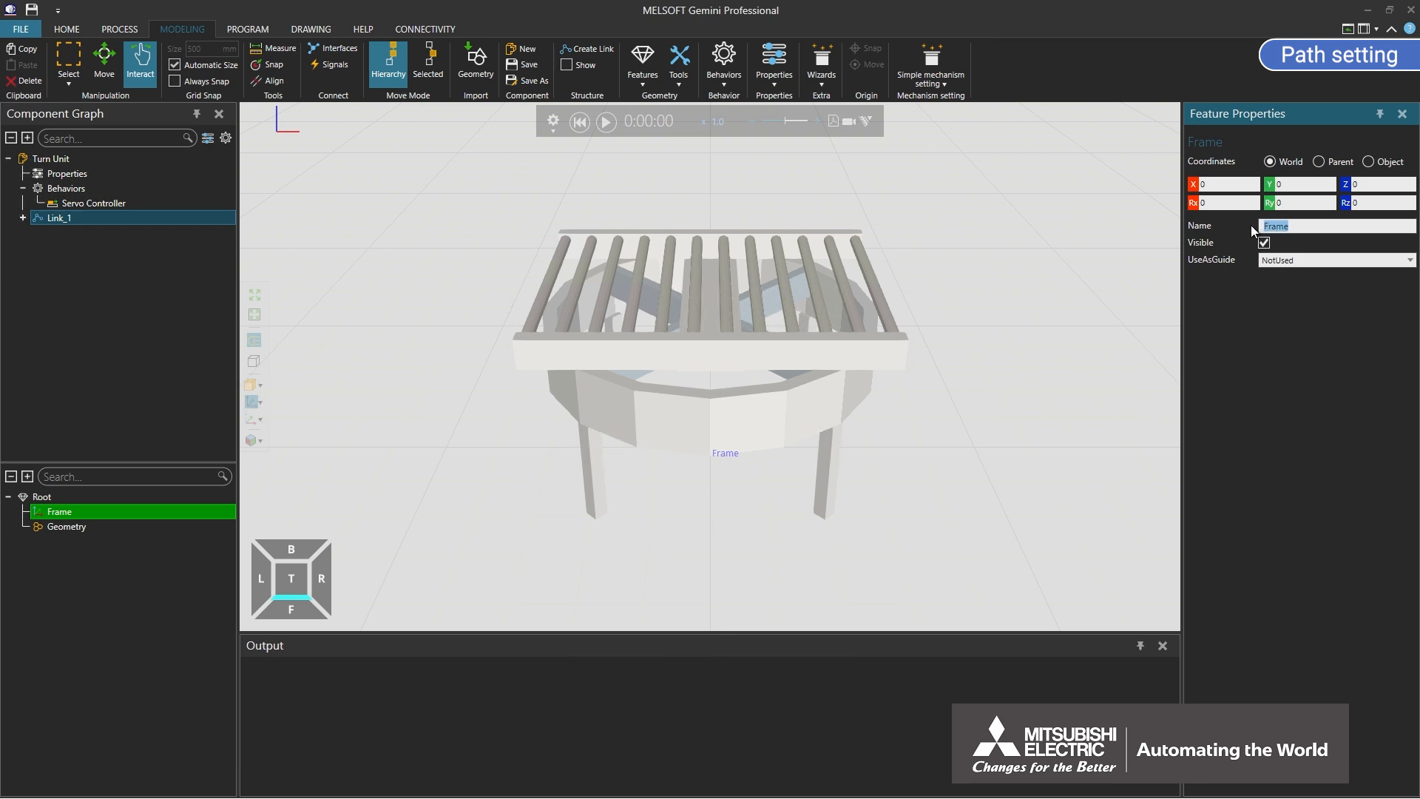
pyautogui.write('BeginFrame')
# Step: Position BeginFrame at X -600 and Z 700 in world coordinates
pyautogui.click(1354, 184)
pyautogui.write('700')
pyautogui.press('Return')
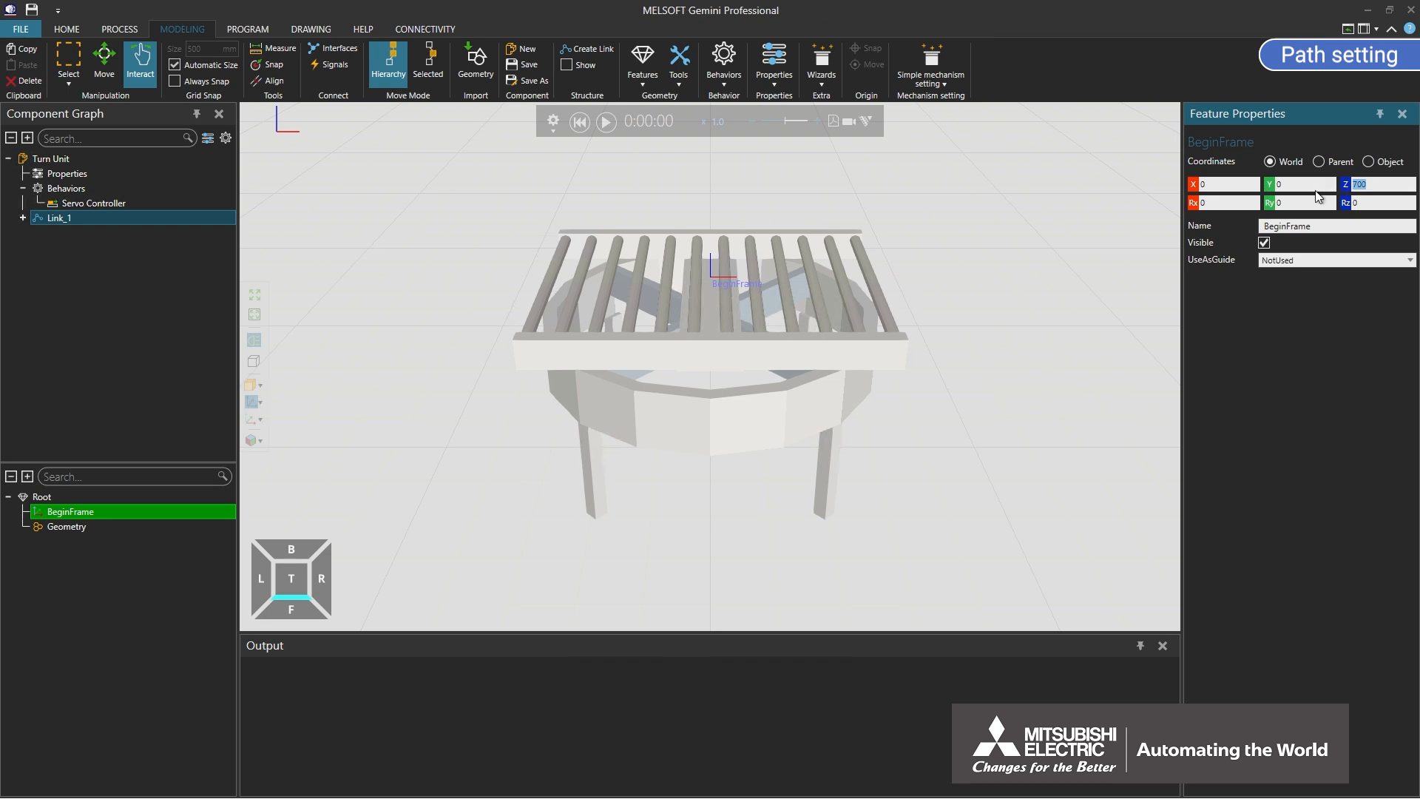
pyautogui.click(1215, 184)
pyautogui.doubleClick(1201, 184)
pyautogui.write('-600')
pyautogui.press('Return')
# Step: Toggle the display of frames in the 3D view off and on, leaving it on
pyautogui.click(261, 402)
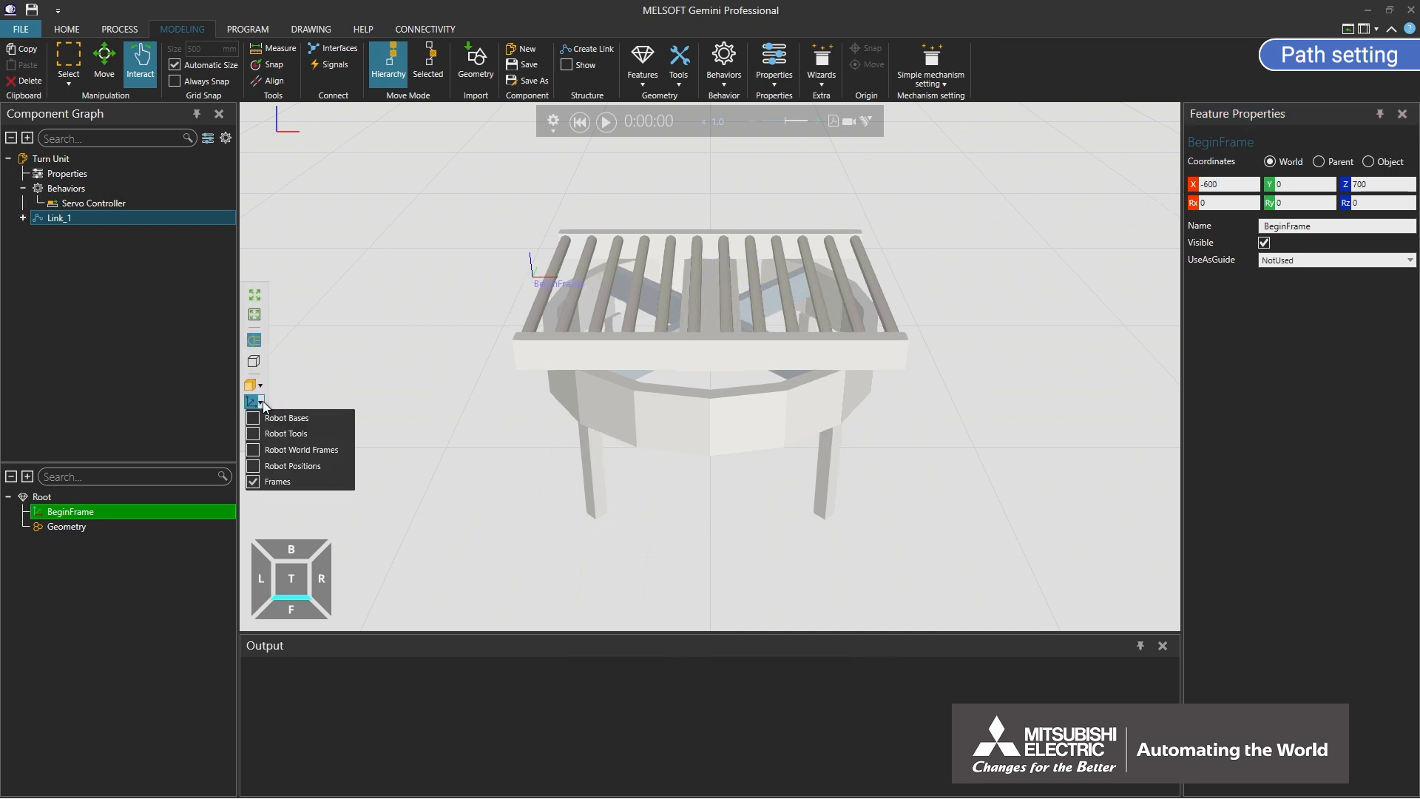
pyautogui.click(253, 482)
pyautogui.click(253, 482)
pyautogui.click(252, 482)
pyautogui.click(253, 482)
pyautogui.click(255, 503)
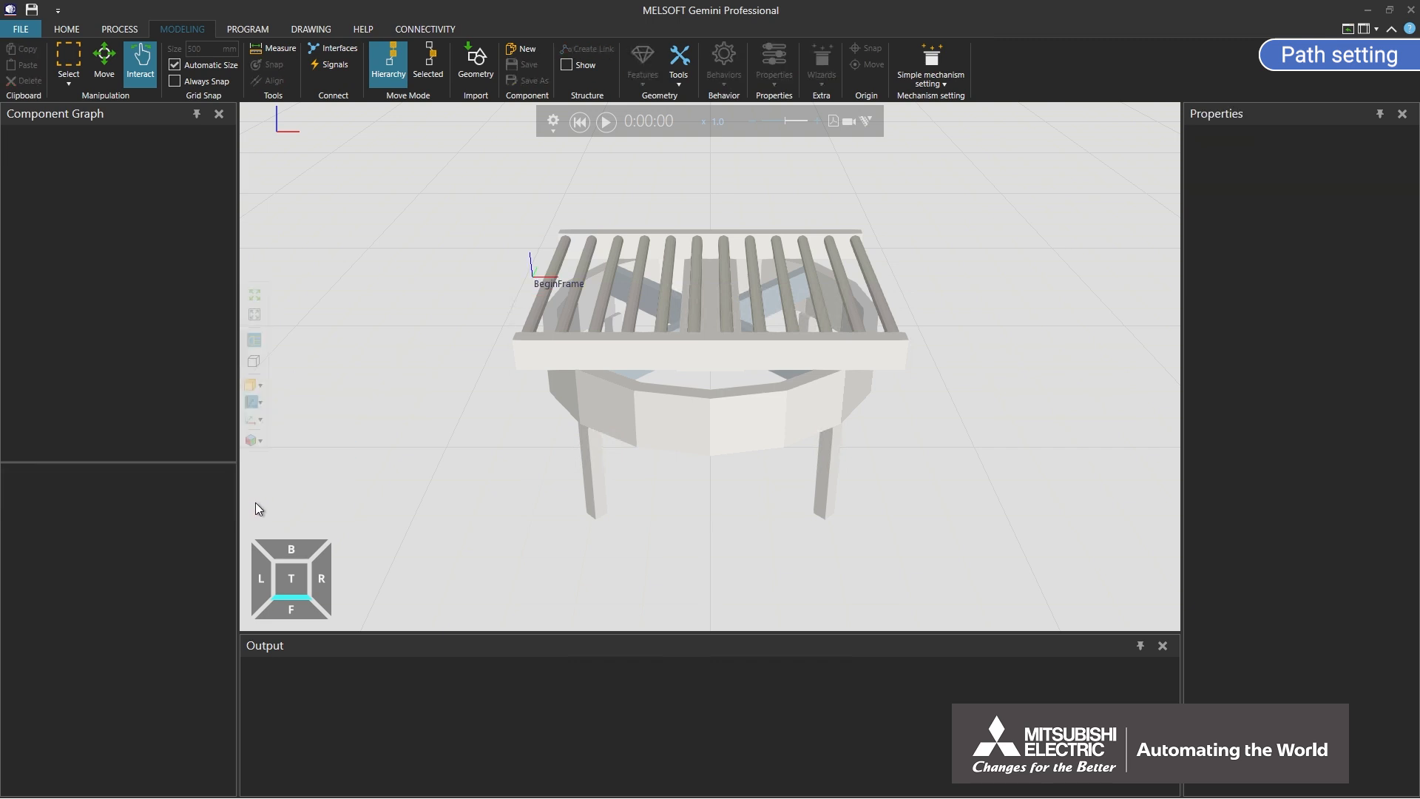
# Step: Add a second Frame feature under Link_1's Root, named MidFrame, and set its Z coordinate to 700
pyautogui.click(525, 358)
pyautogui.click(48, 498)
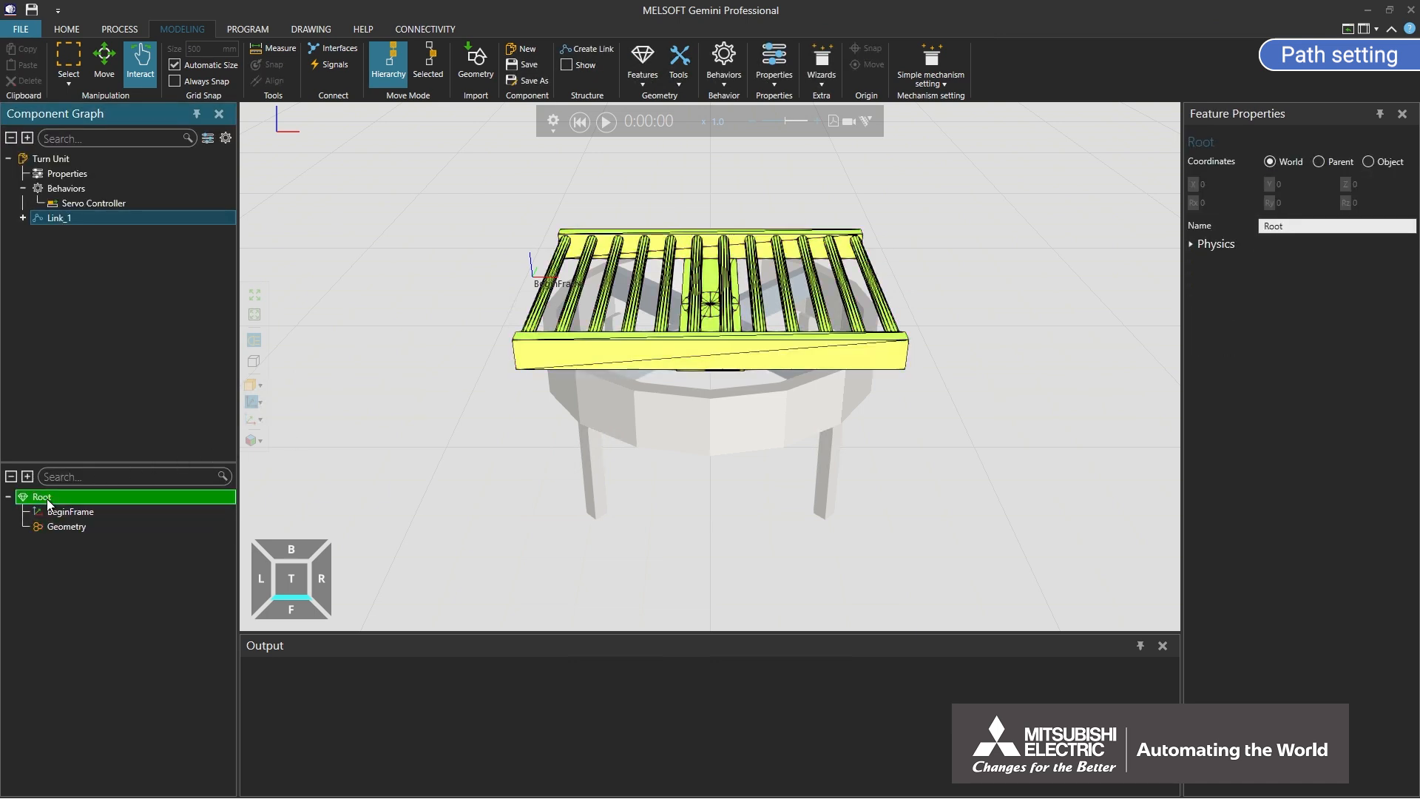
pyautogui.click(641, 74)
pyautogui.click(663, 169)
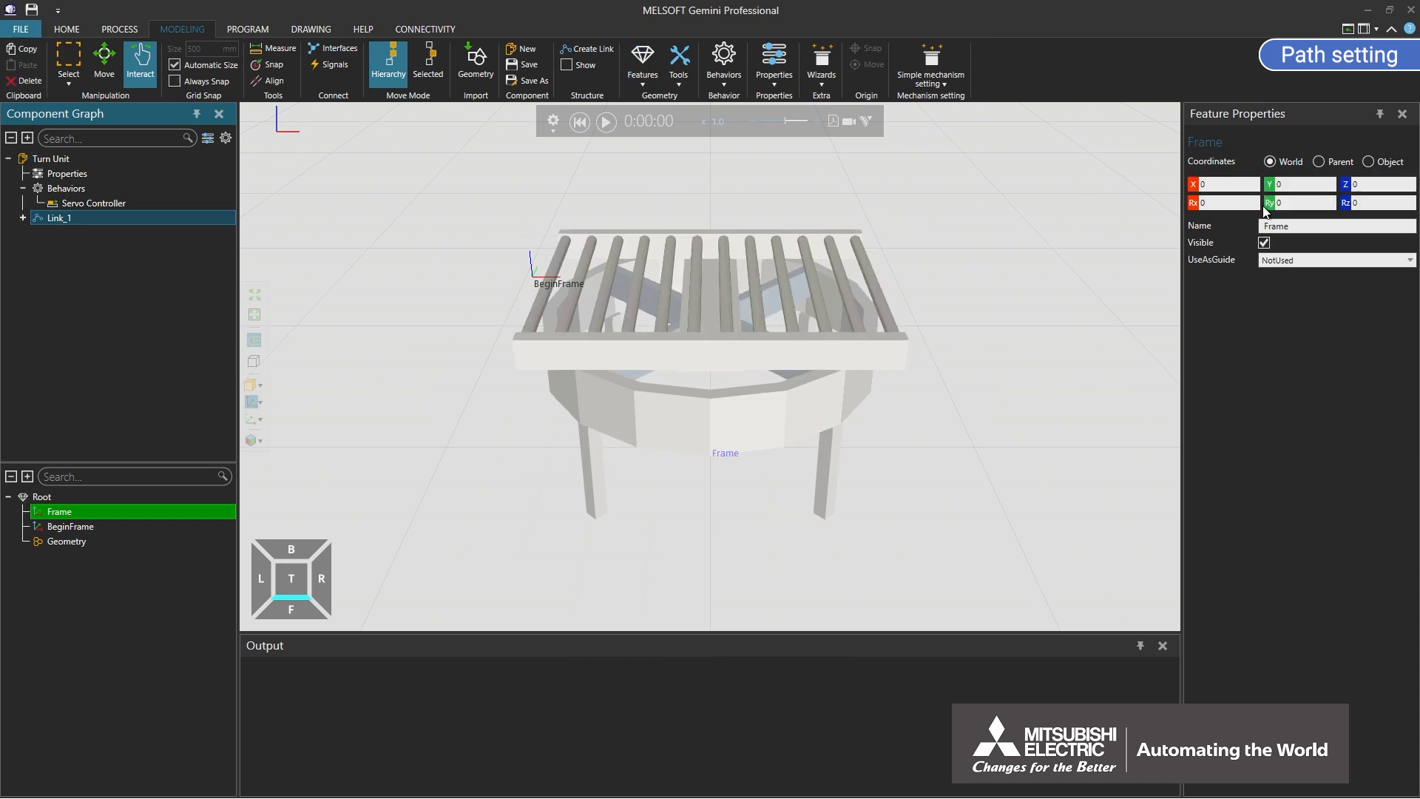
pyautogui.doubleClick(1276, 226)
pyautogui.write('MidFr')
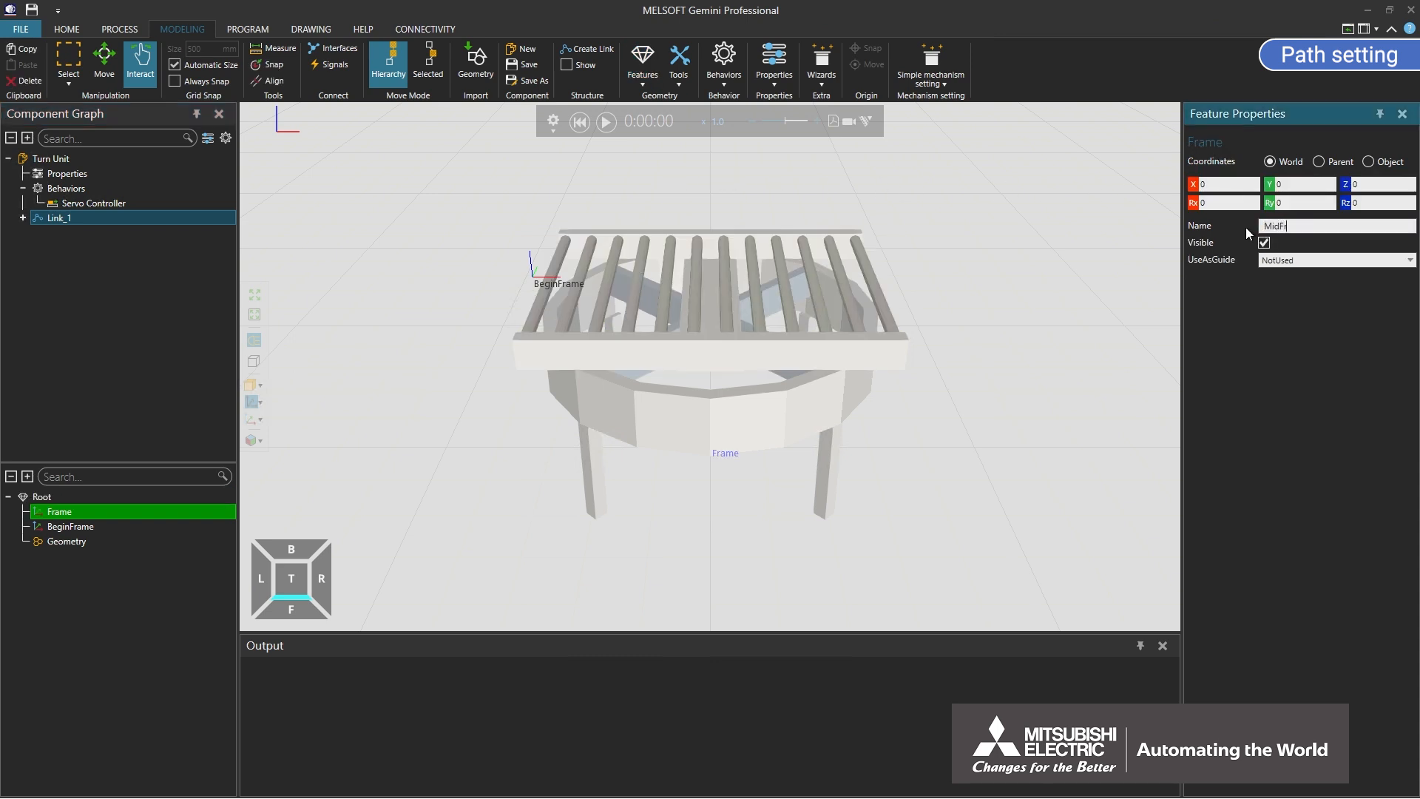
pyautogui.write('ame')
pyautogui.click(1356, 184)
pyautogui.write('700')
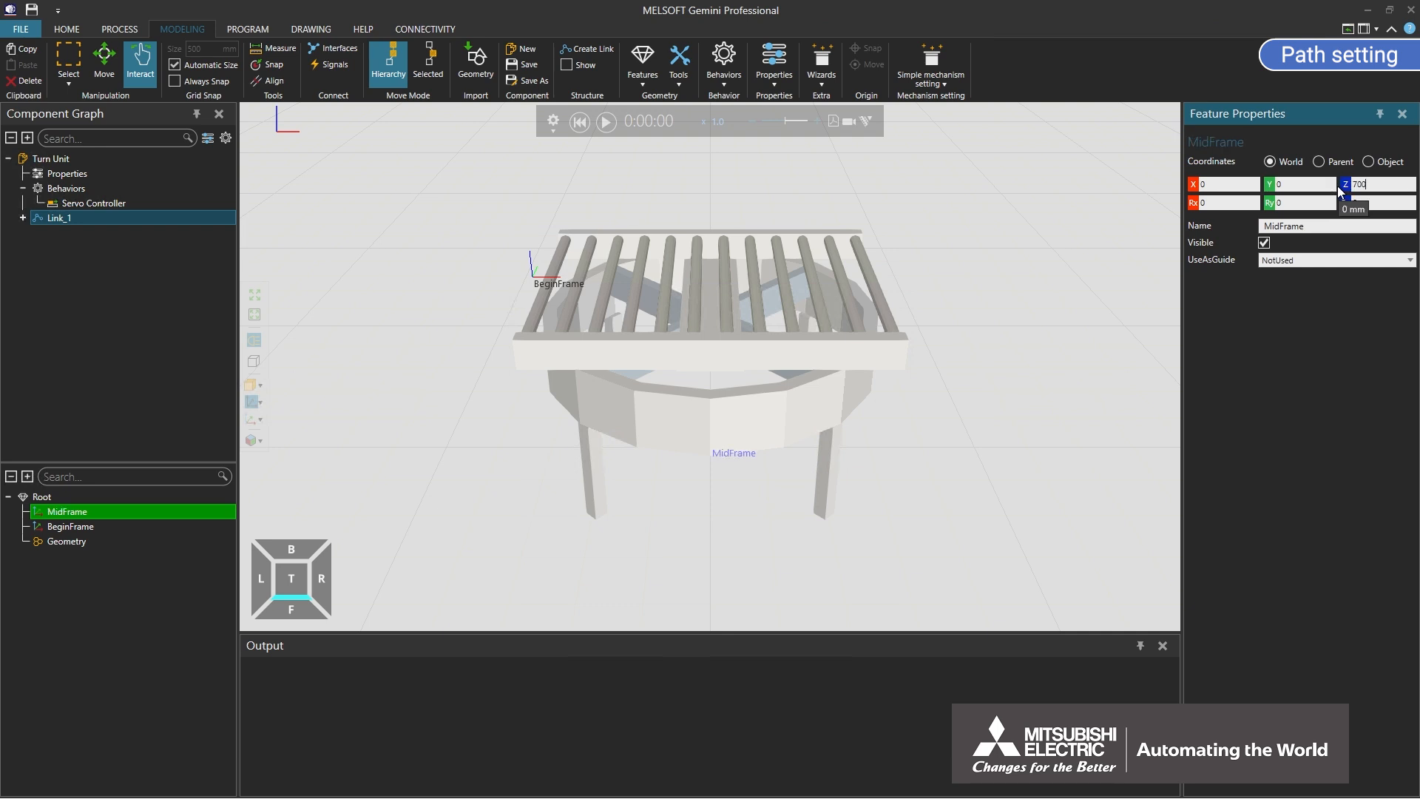
pyautogui.press('Return')
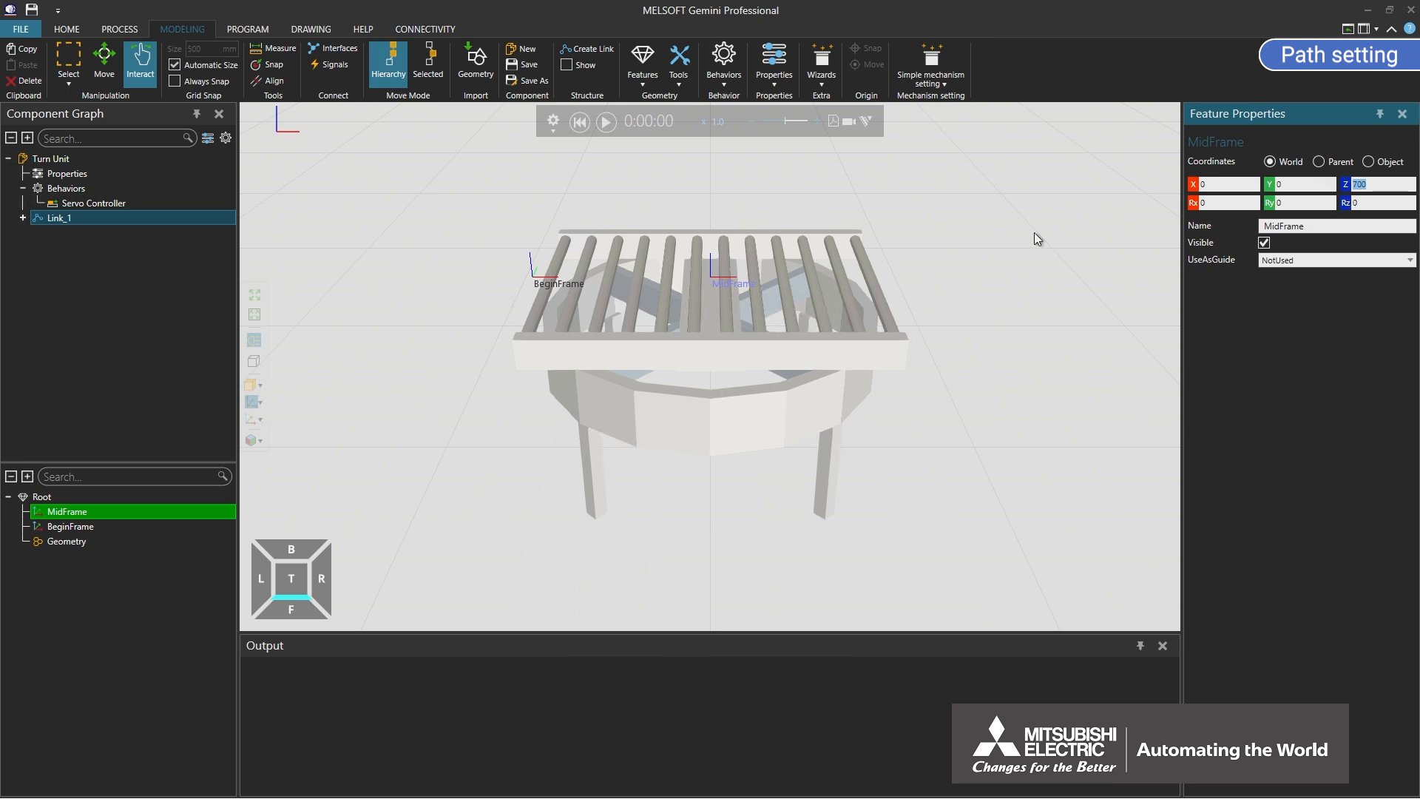
# Step: Add a third Frame feature under Link_1's Root and name it EndFrame
pyautogui.click(47, 497)
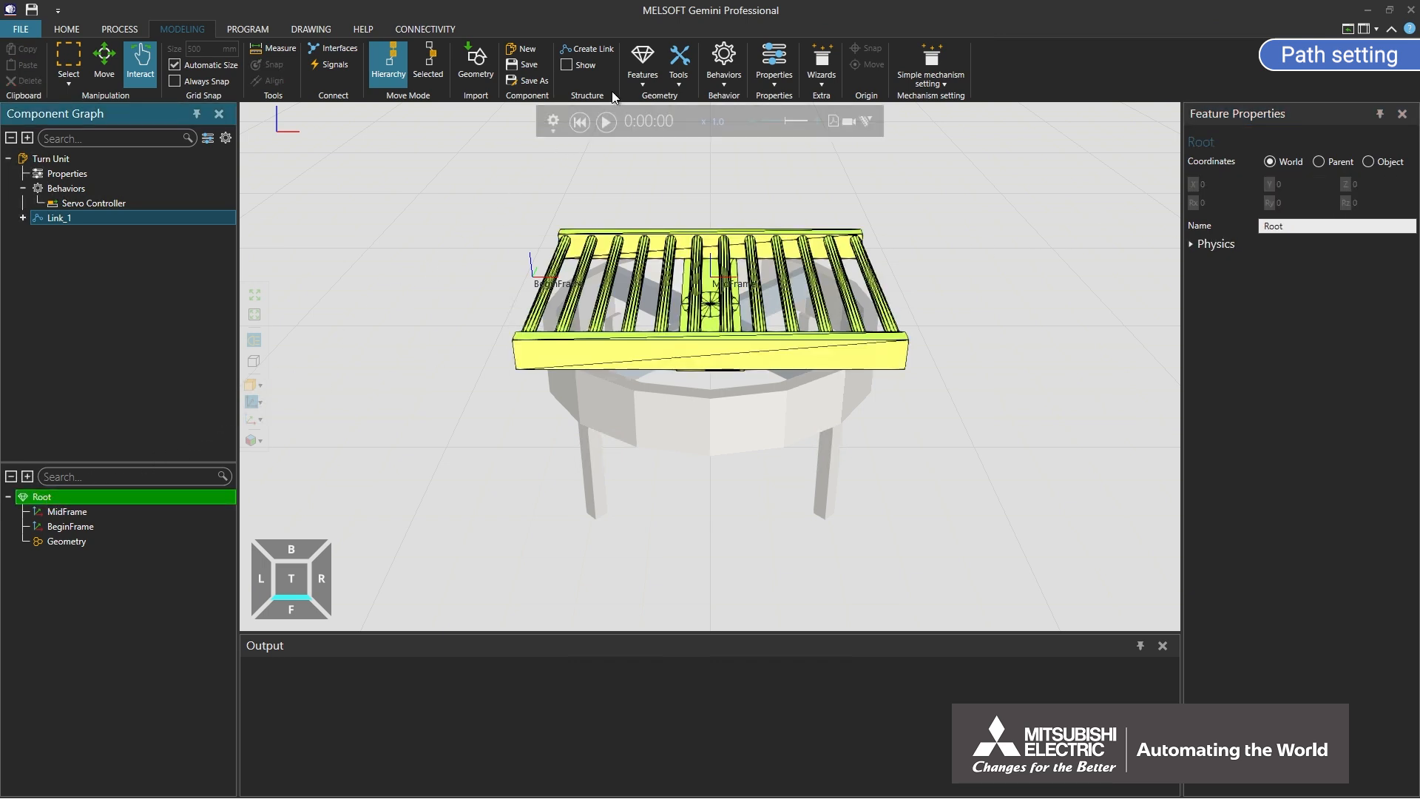
pyautogui.click(640, 73)
pyautogui.click(662, 174)
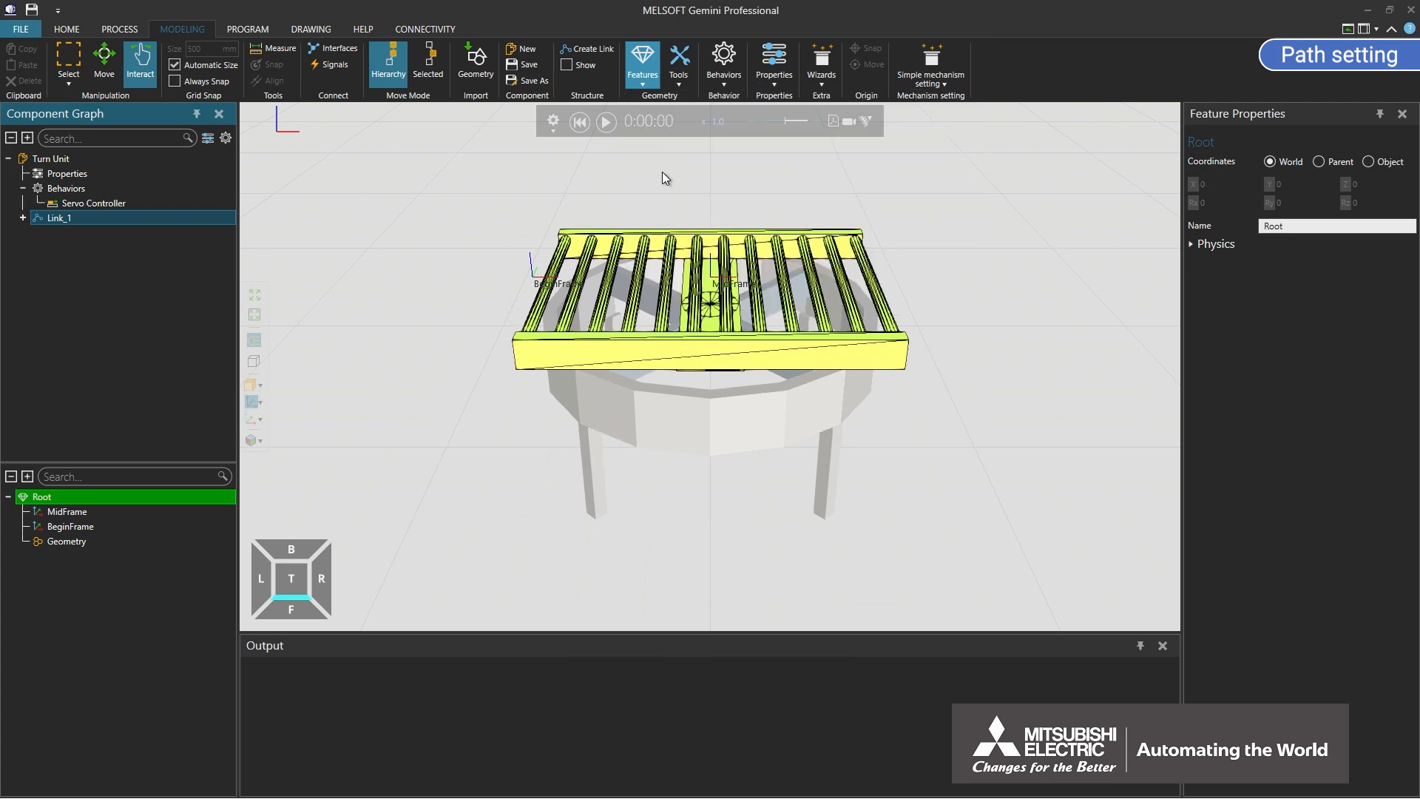
pyautogui.doubleClick(1273, 226)
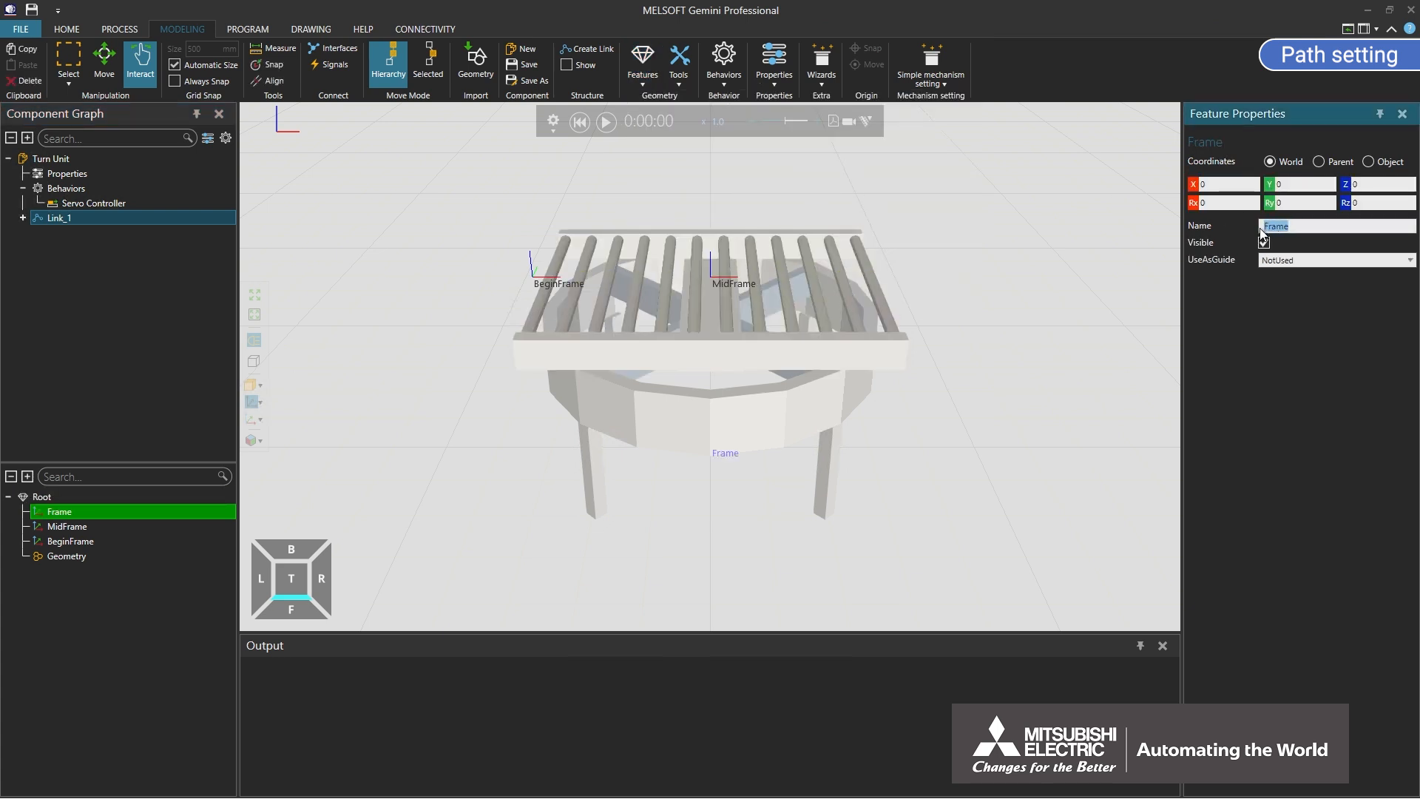
pyautogui.write('EndFrame')
# Step: Position EndFrame at X 600 and Z 700 in world coordinates
pyautogui.click(1356, 184)
pyautogui.press('Return')
pyautogui.click(1193, 187)
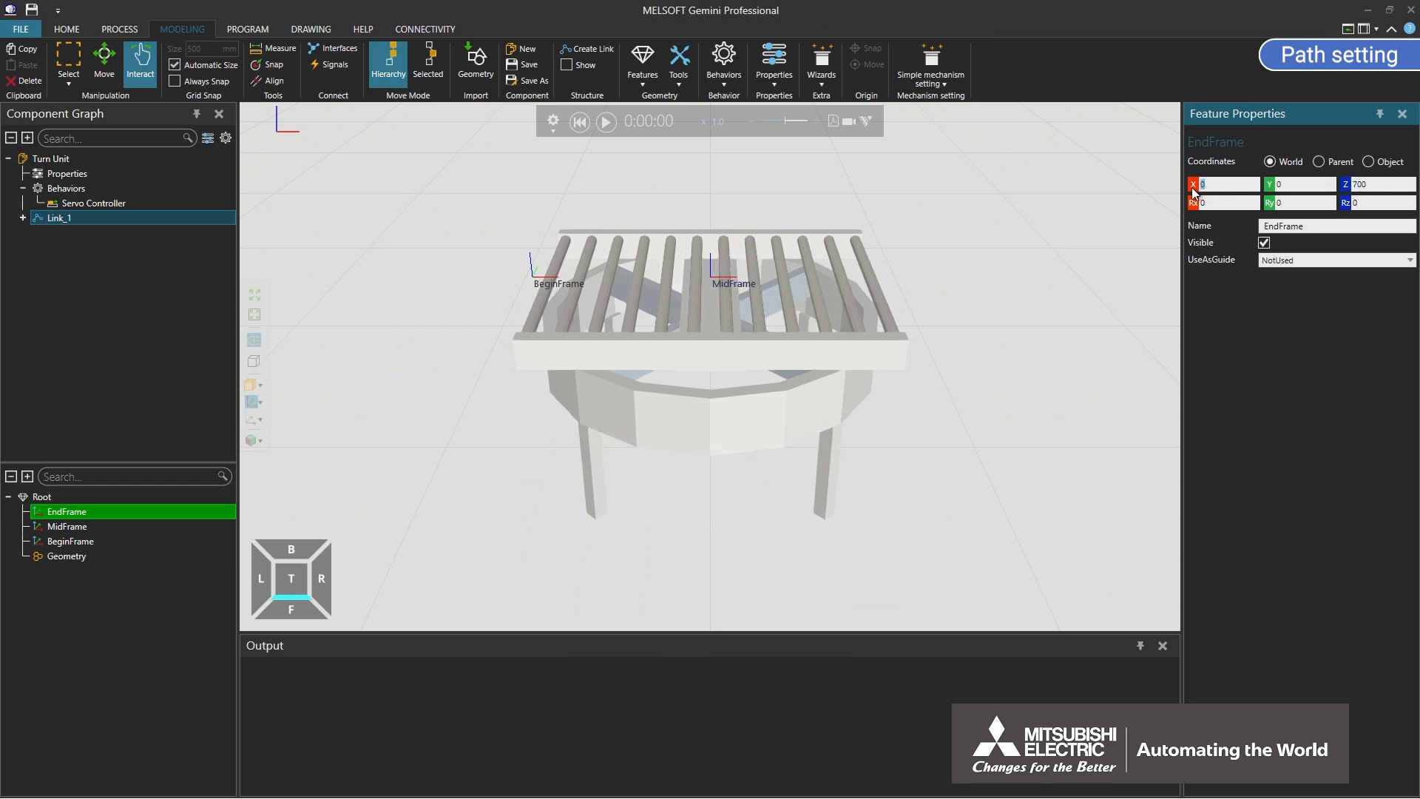
pyautogui.write('600')
pyautogui.press('Return')
# Step: Add a One Way Path behavior to Link_1
pyautogui.click(48, 219)
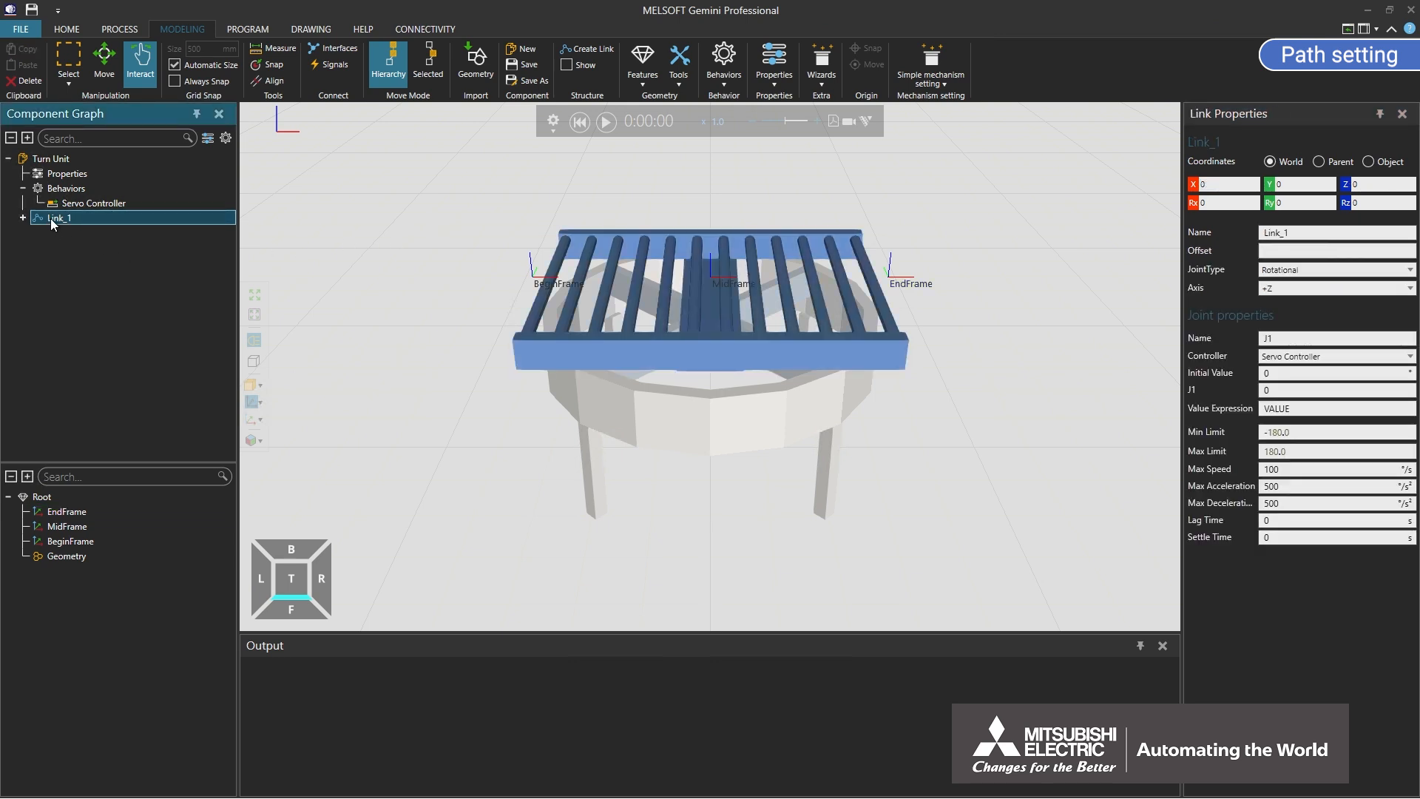
pyautogui.click(727, 82)
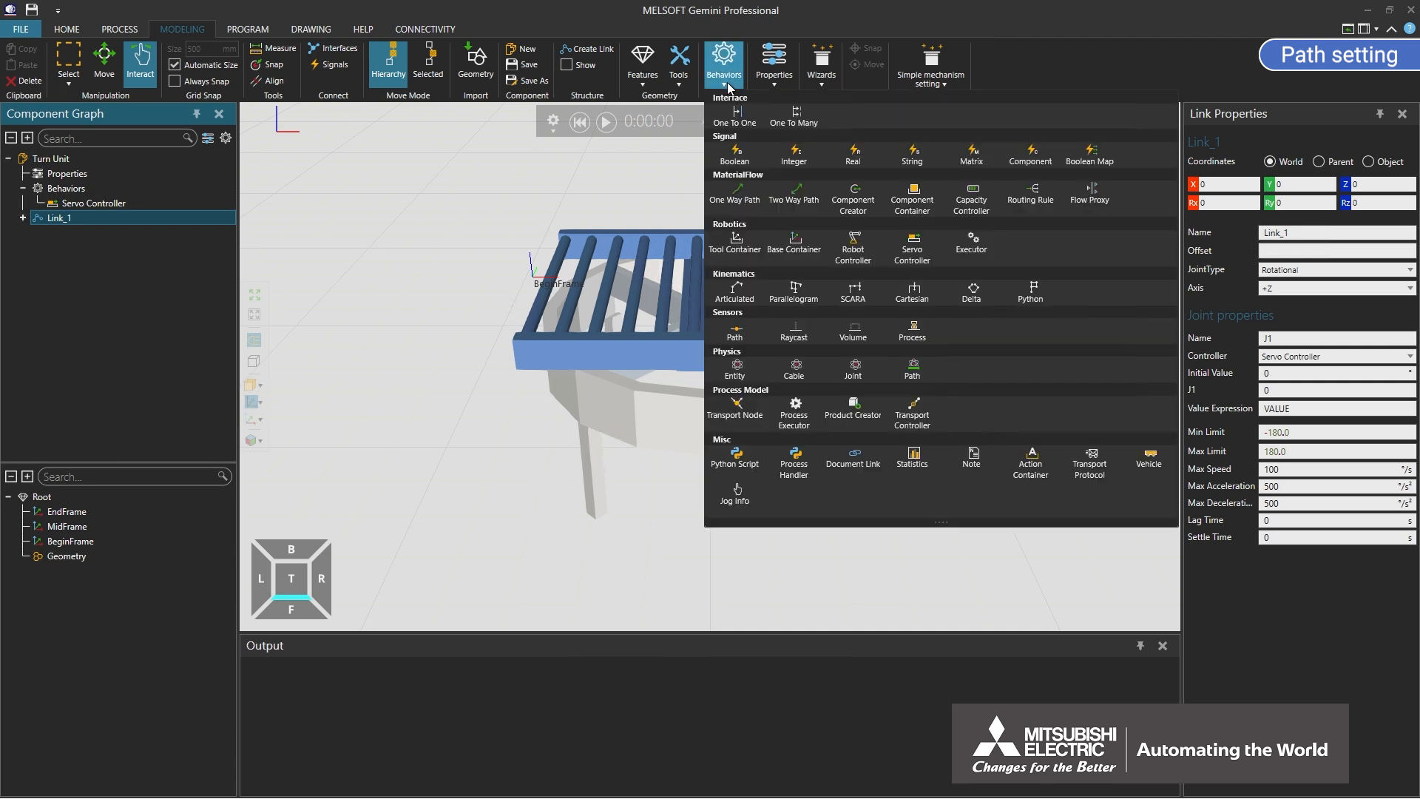
pyautogui.click(744, 194)
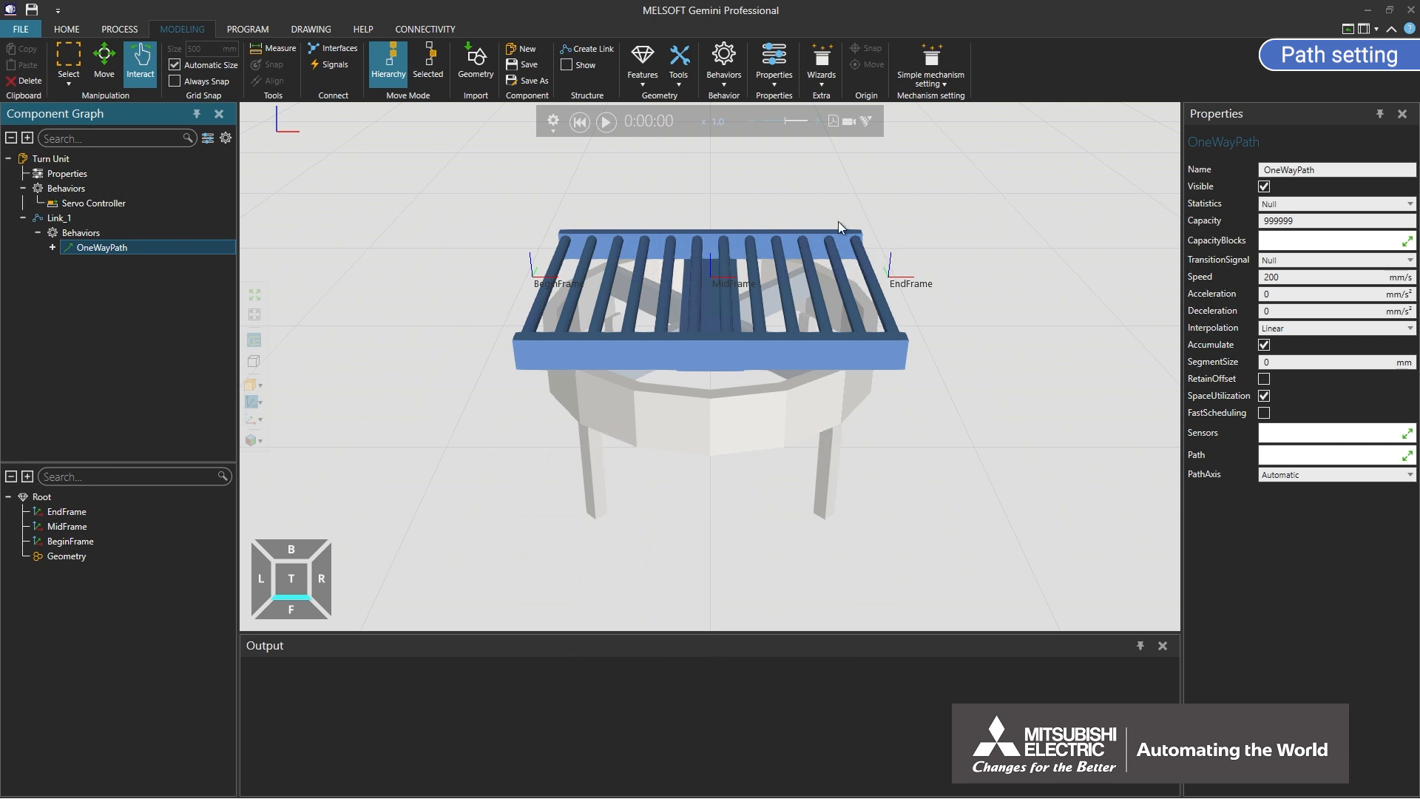
# Step: Define the one-way path through BeginFrame, MidFrame and EndFrame, in that order
pyautogui.click(1407, 456)
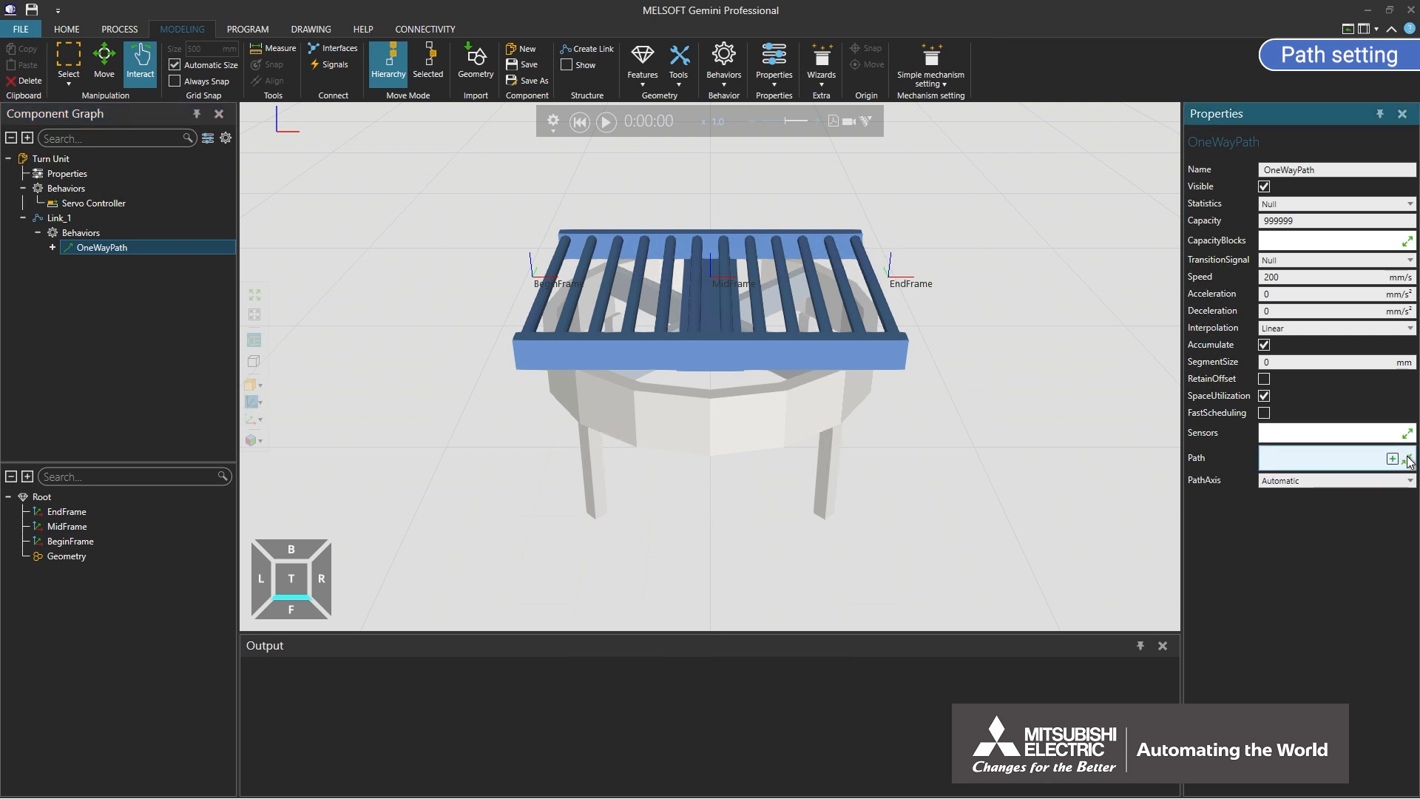
pyautogui.click(1393, 459)
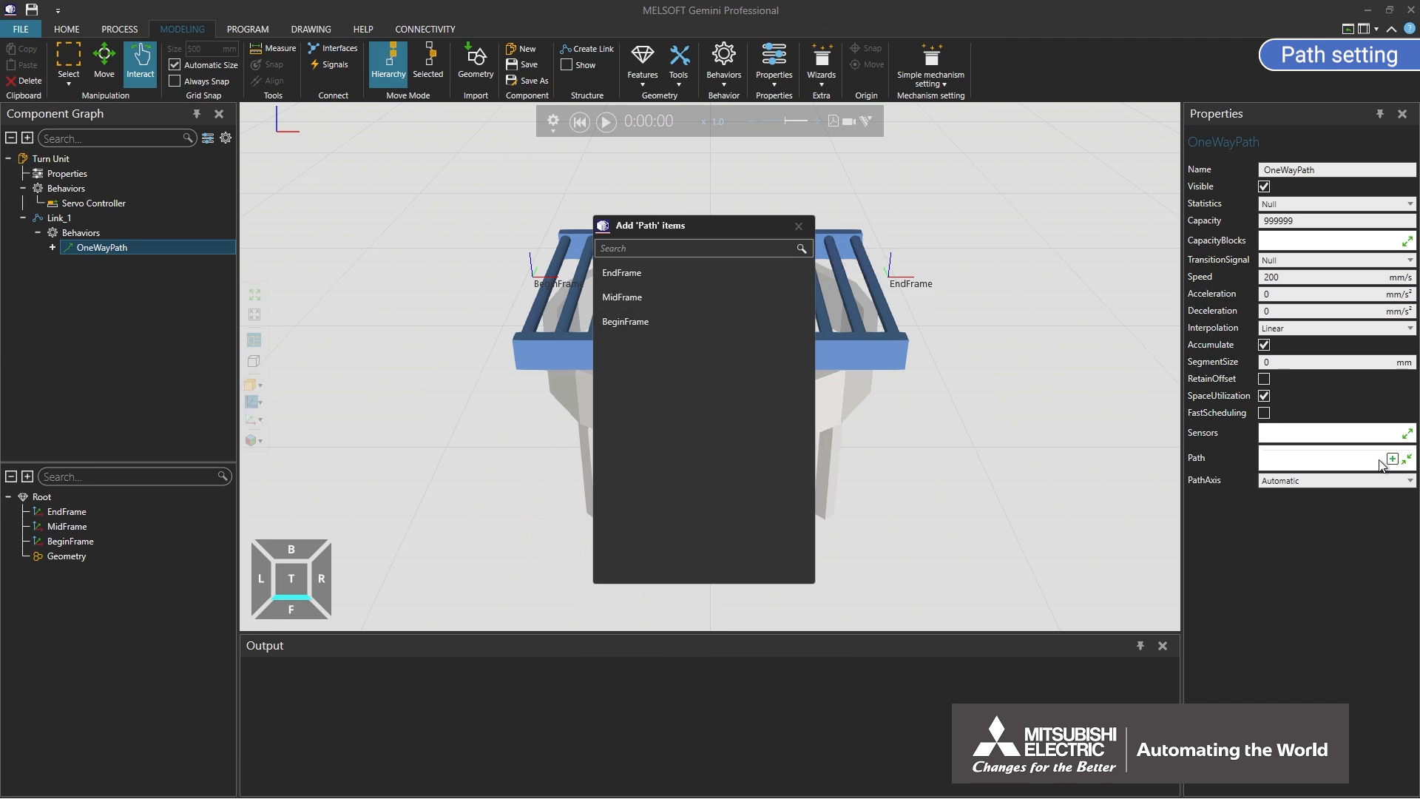
pyautogui.click(633, 324)
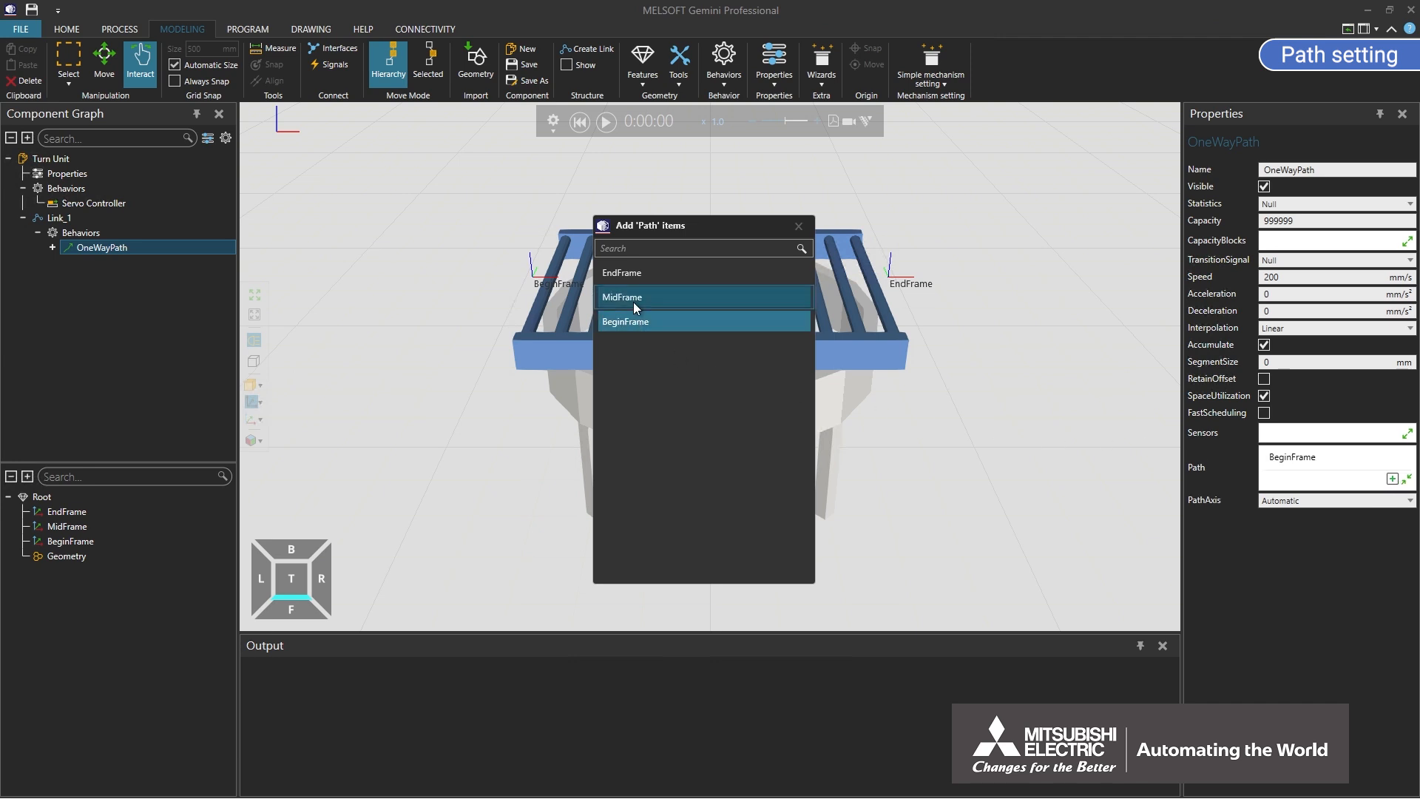
pyautogui.click(633, 300)
pyautogui.click(636, 277)
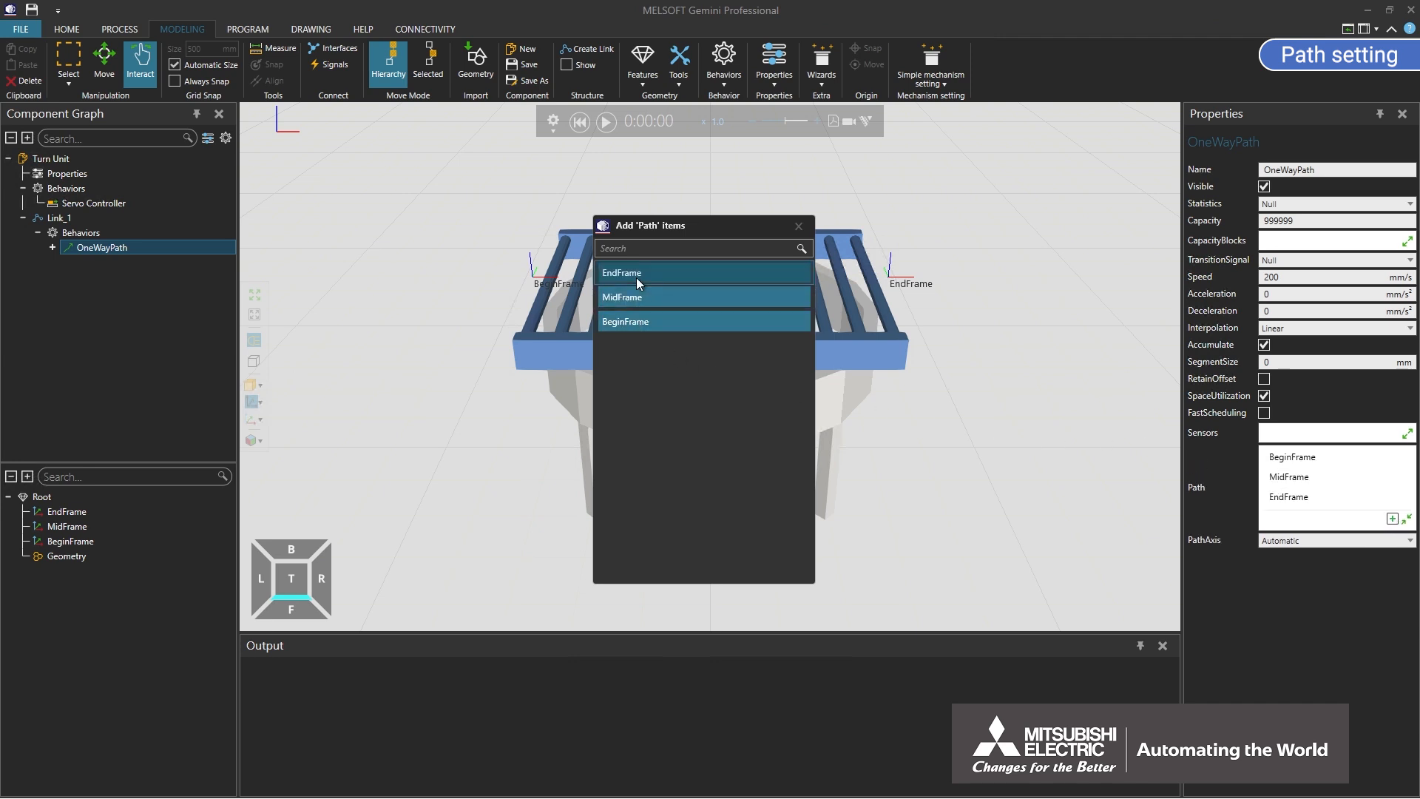
pyautogui.click(797, 226)
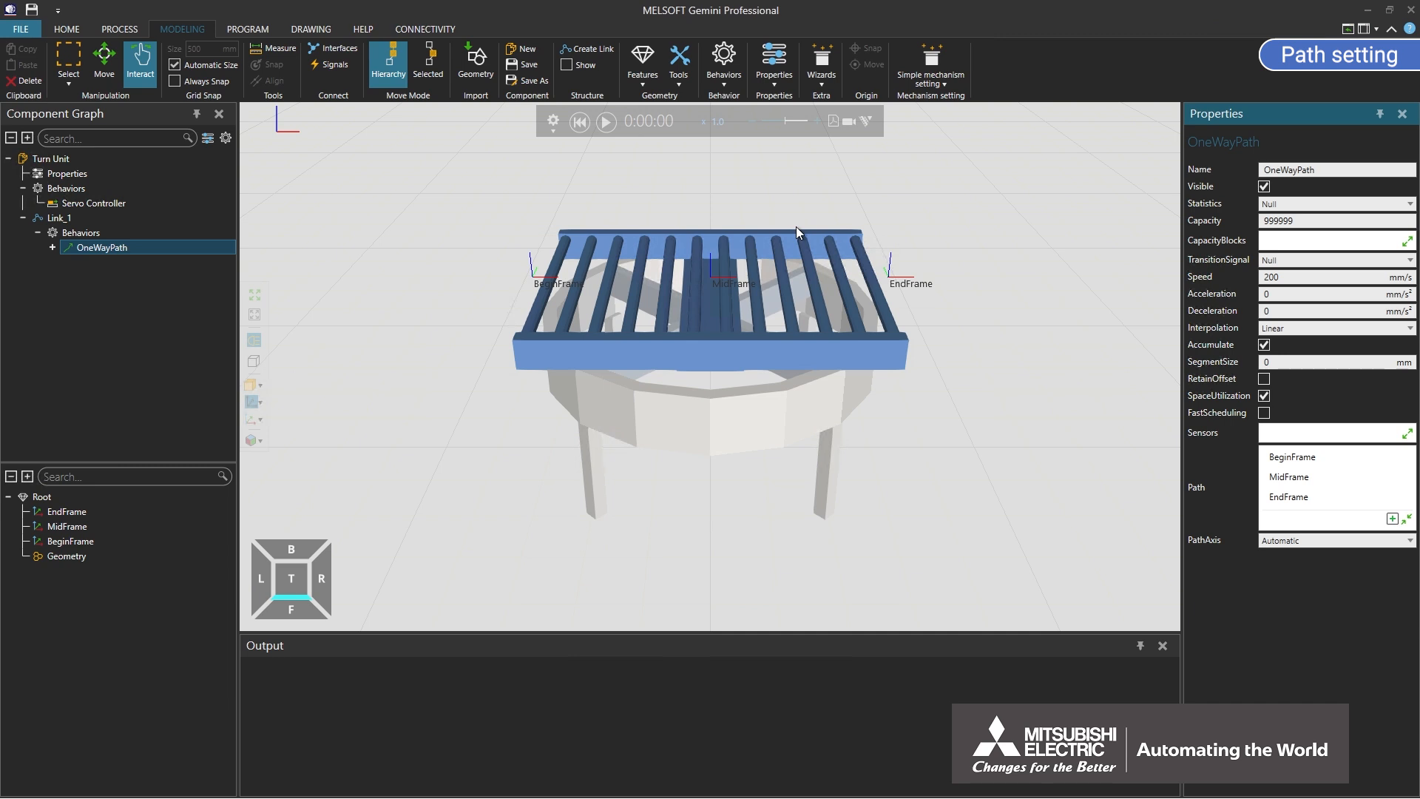
# Step: Move EndFrame up to the start of the path's frame order and back down to the end
pyautogui.click(1291, 497)
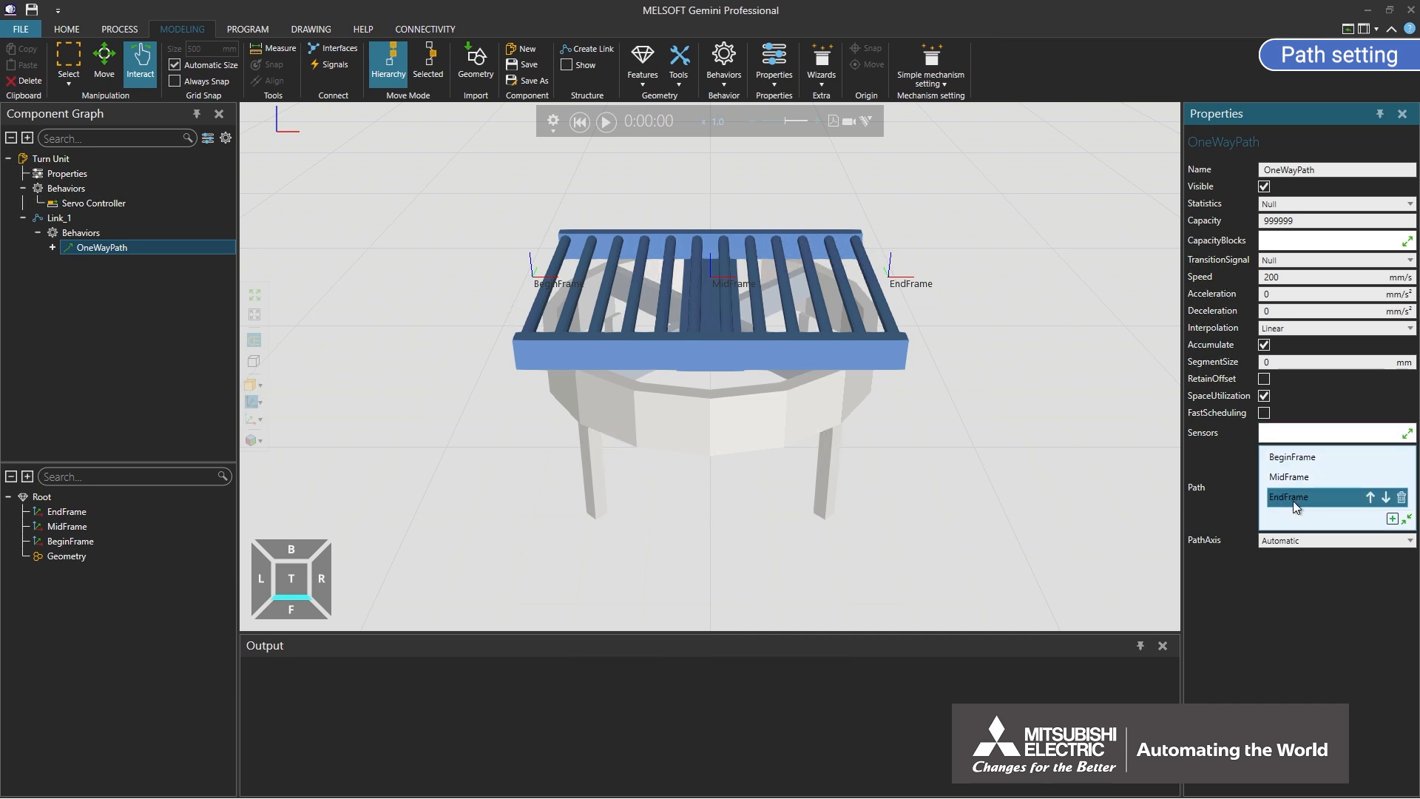
pyautogui.click(1369, 496)
pyautogui.click(1369, 478)
pyautogui.click(1386, 459)
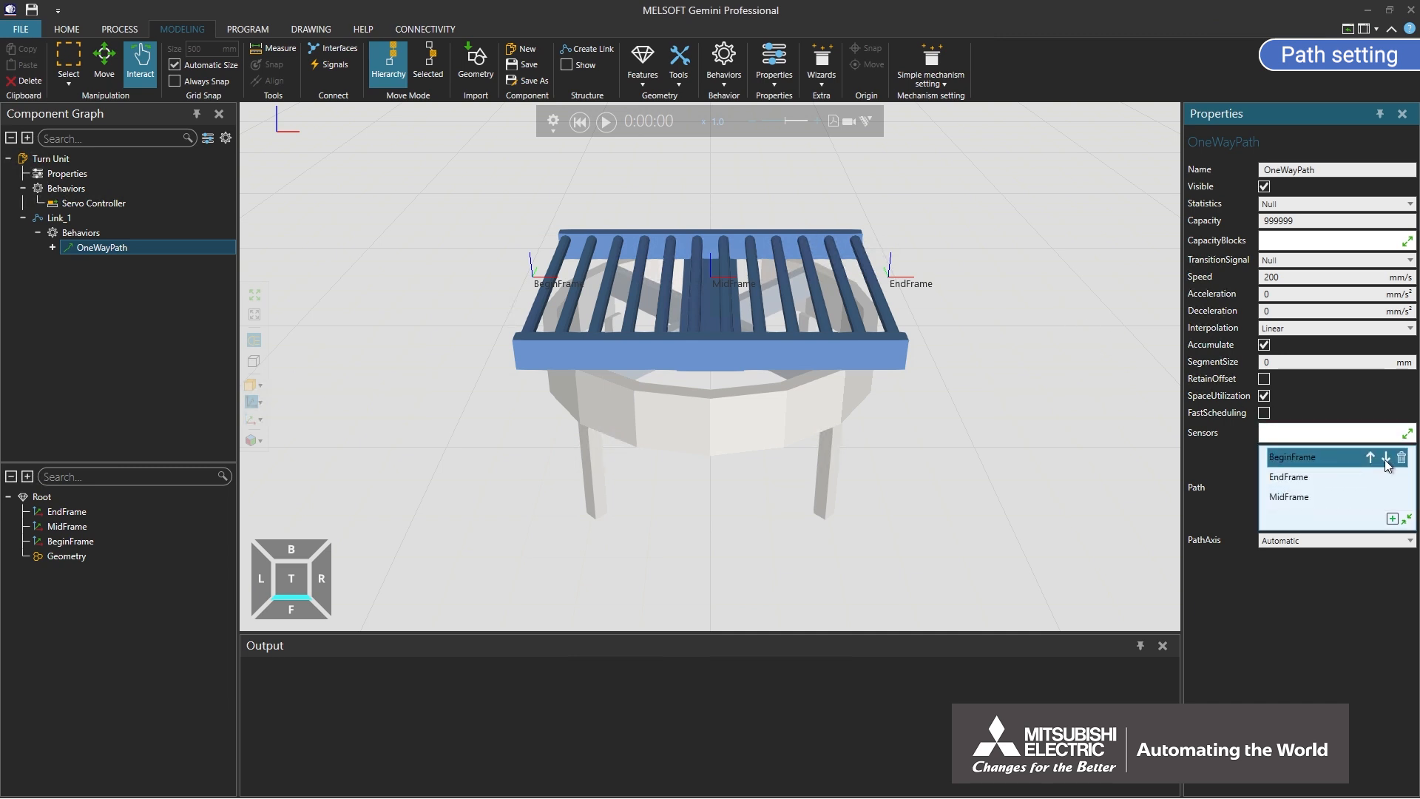
pyautogui.click(1385, 478)
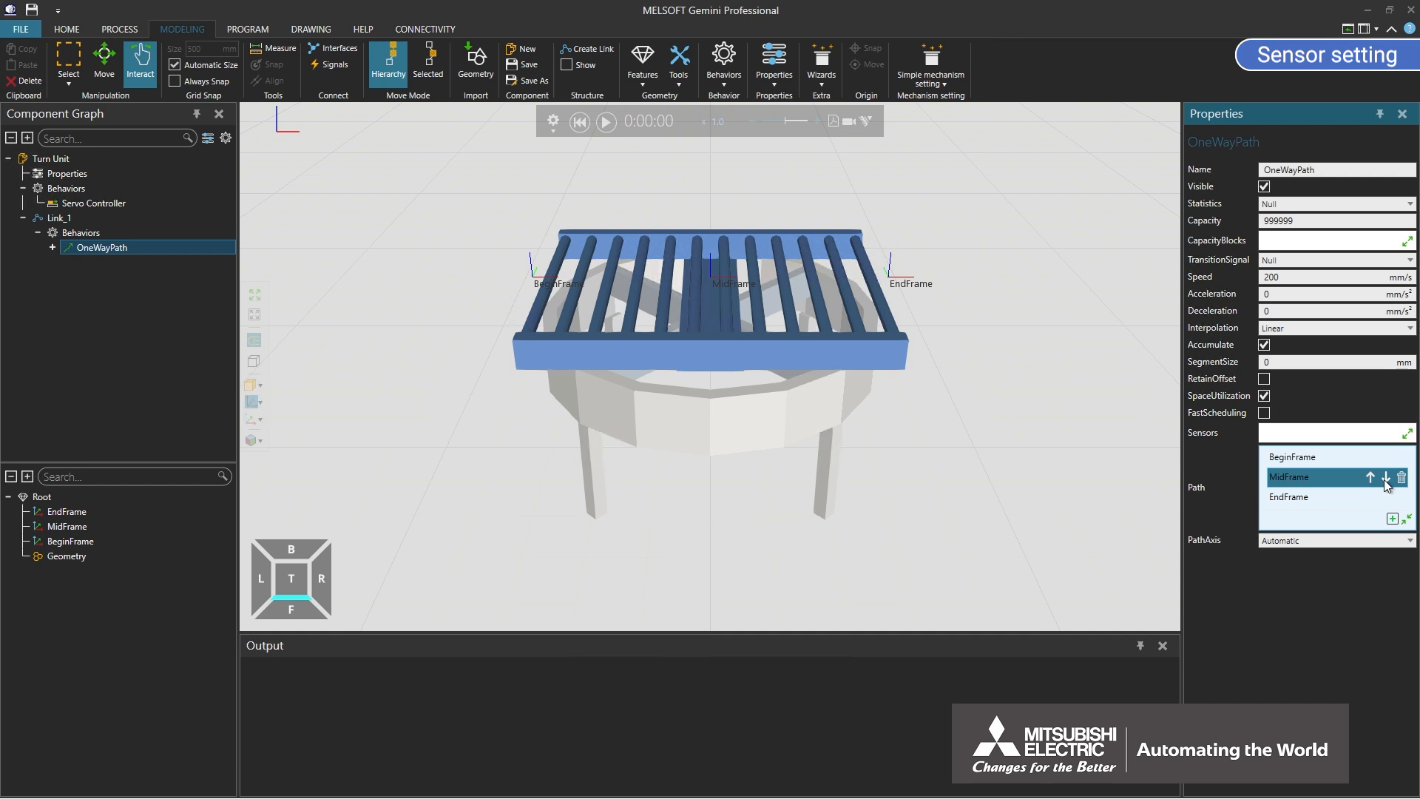
# Step: Add a Boolean signal behavior to Link_1 and name it CenterSignal
pyautogui.click(722, 74)
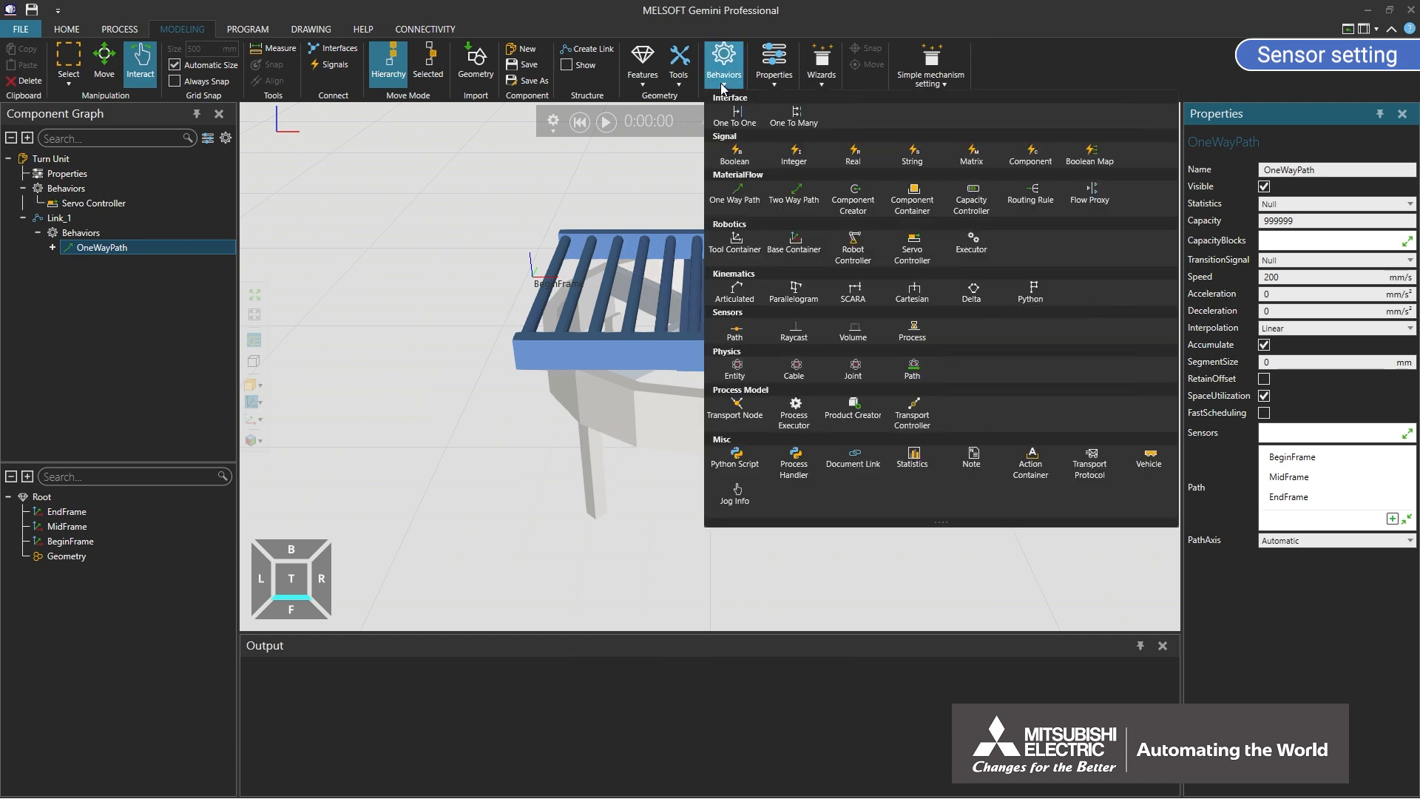
pyautogui.click(736, 157)
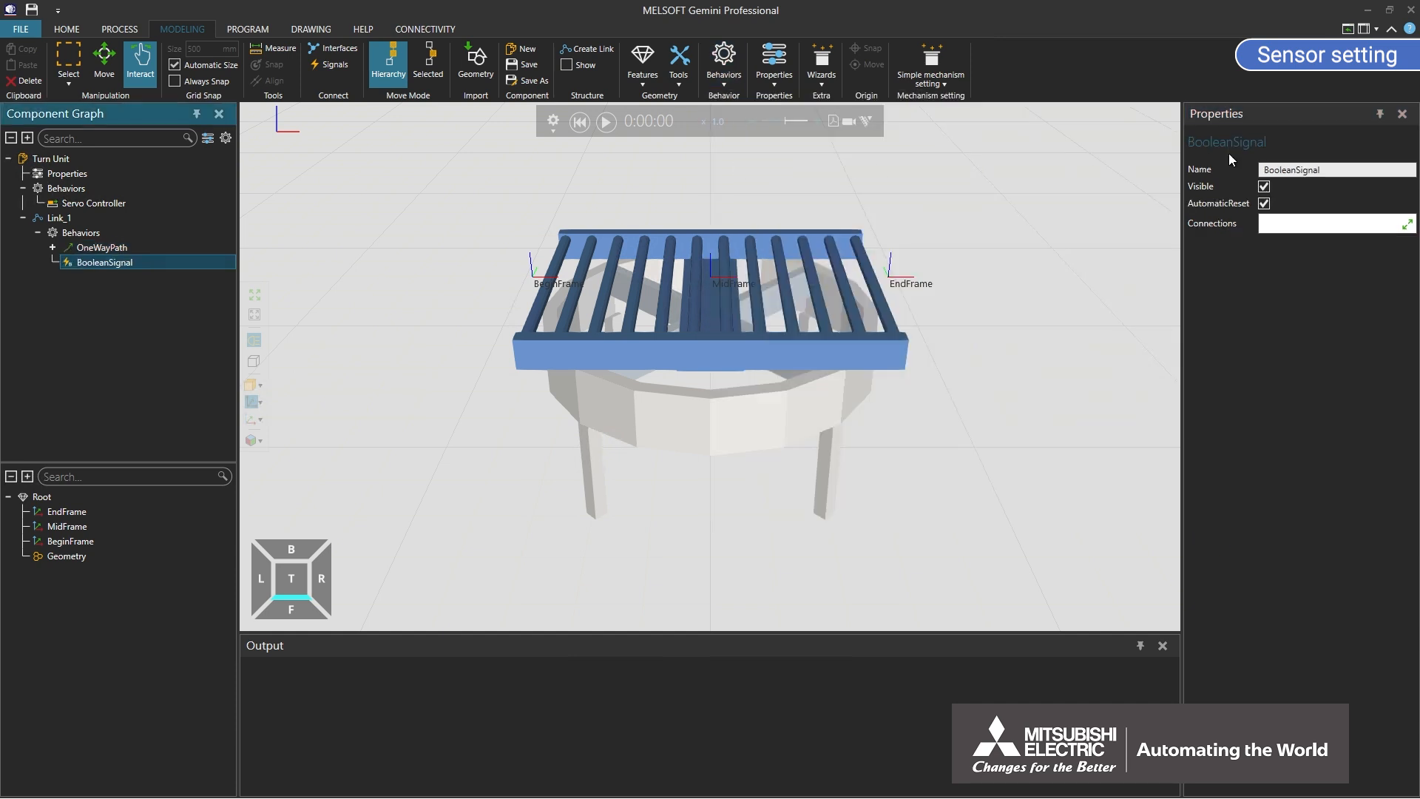
pyautogui.click(1266, 170)
pyautogui.hotkey('ctrl', 'a')
pyautogui.write('Cent')
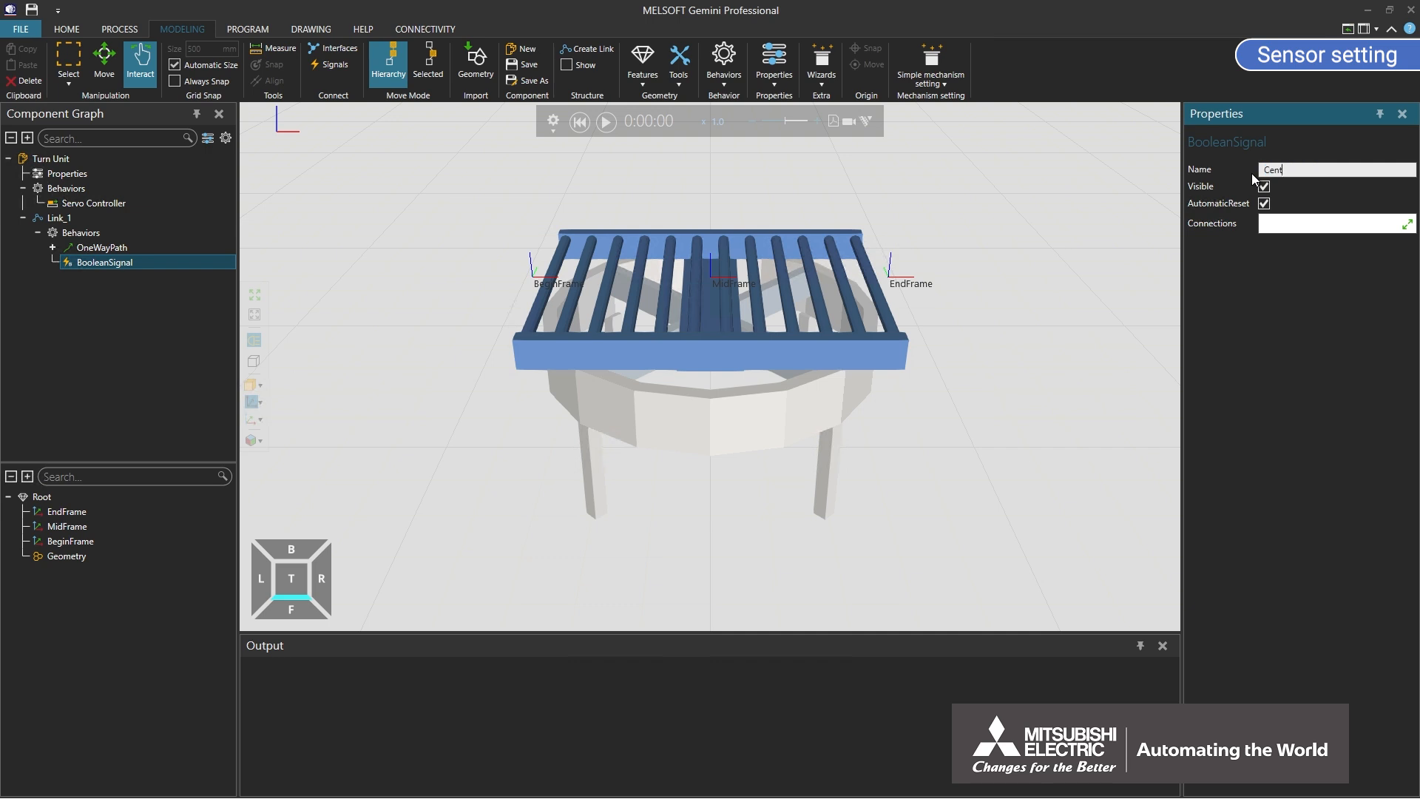
pyautogui.write('erSignal')
pyautogui.press('Return')
# Step: Add a Path sensor behavior to Link_1 and set its frame to MidFrame
pyautogui.click(732, 81)
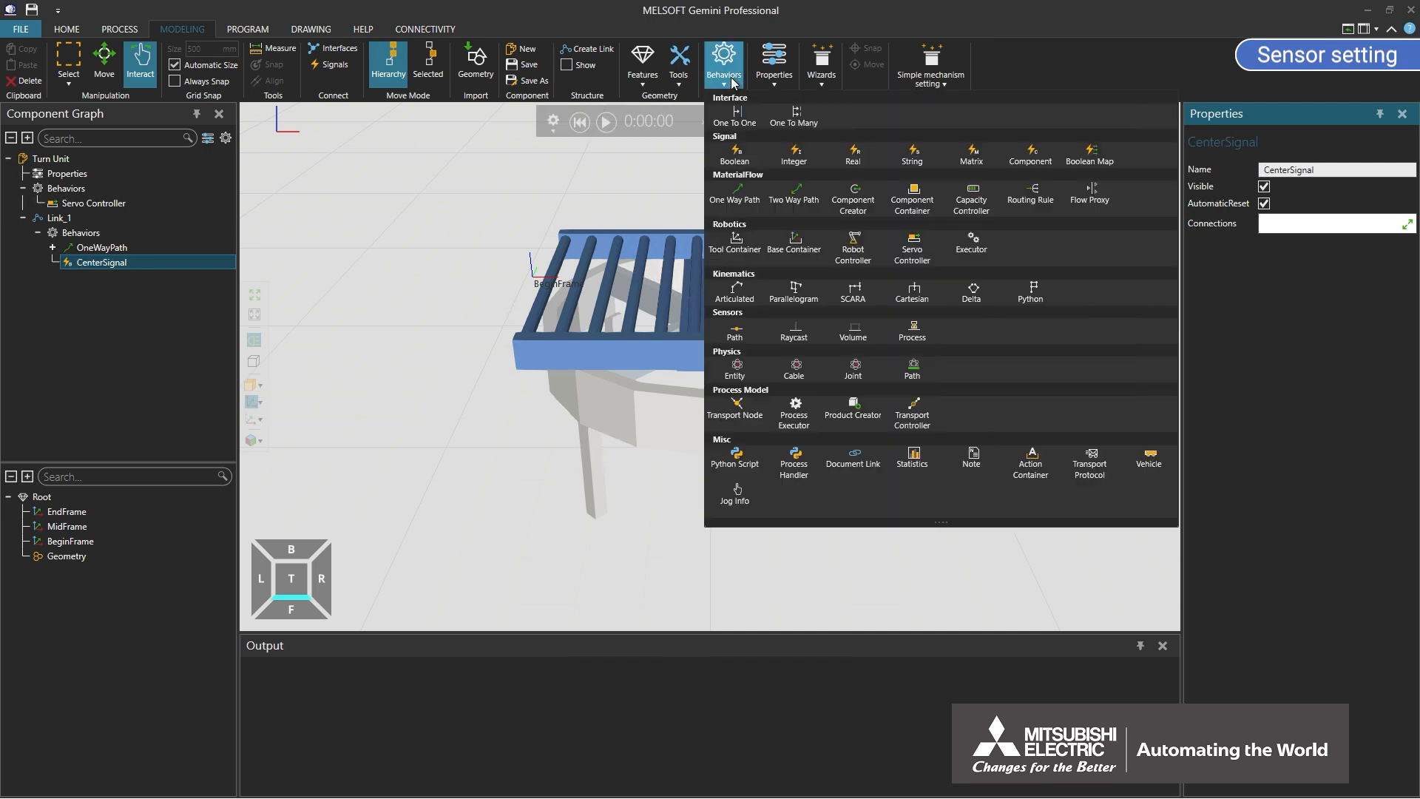
pyautogui.click(738, 331)
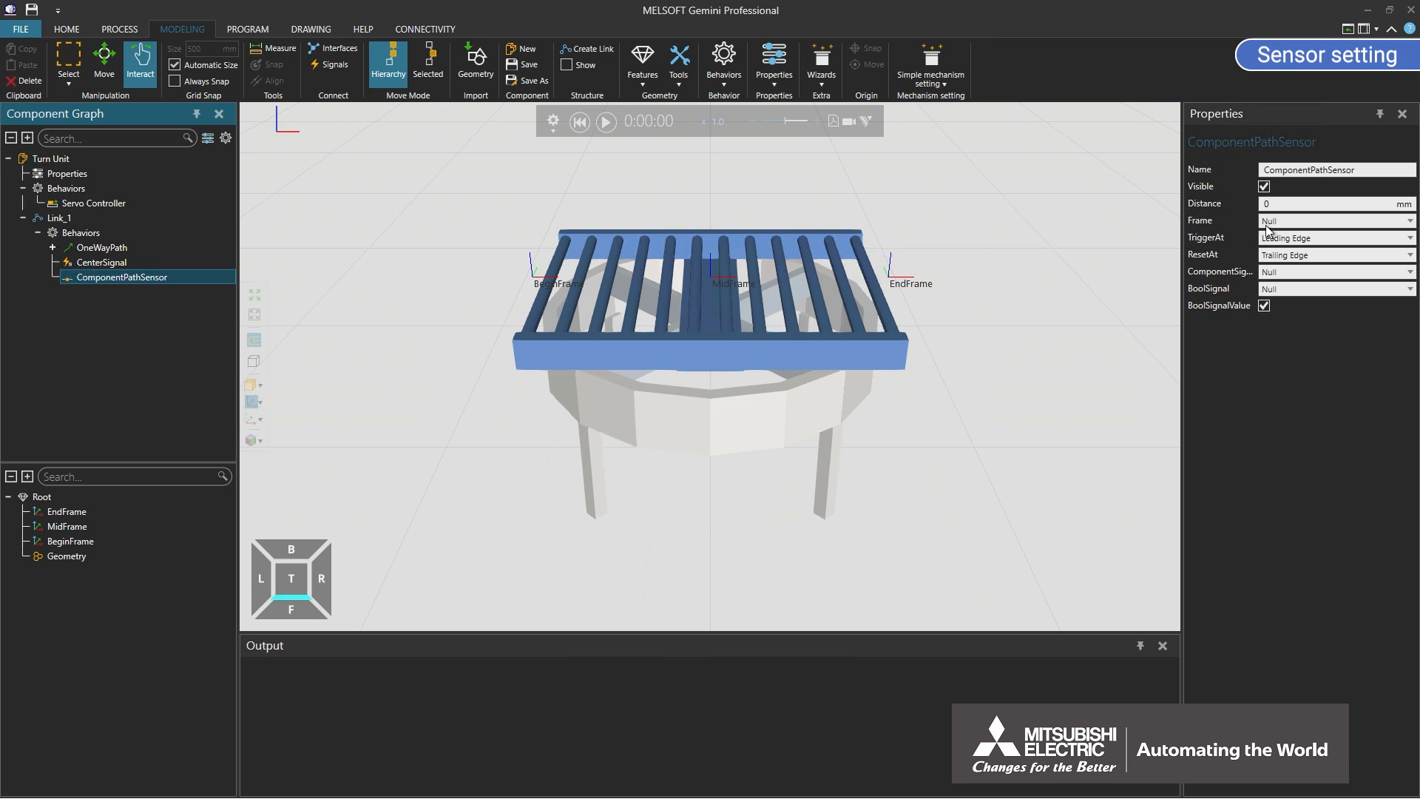
pyautogui.click(1294, 220)
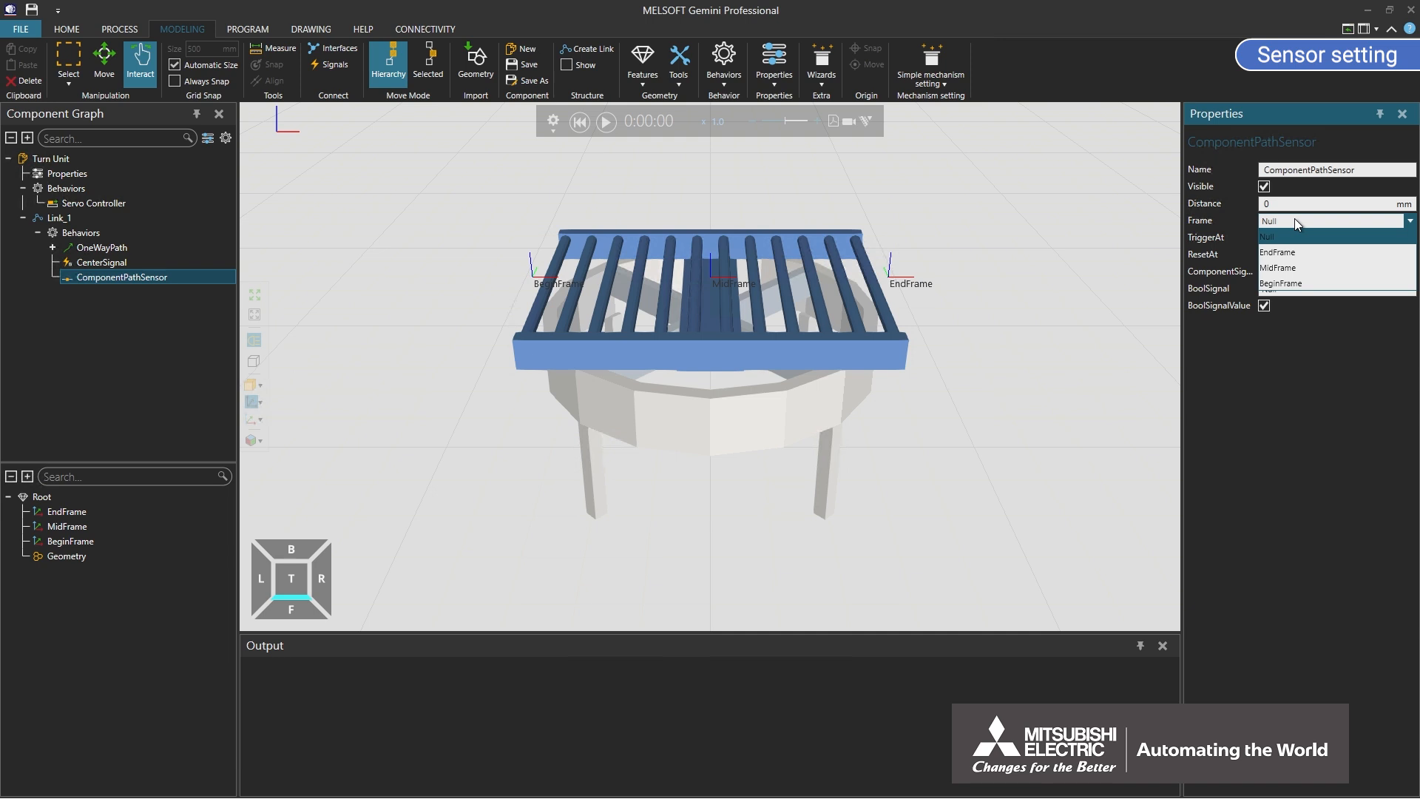
pyautogui.click(1303, 265)
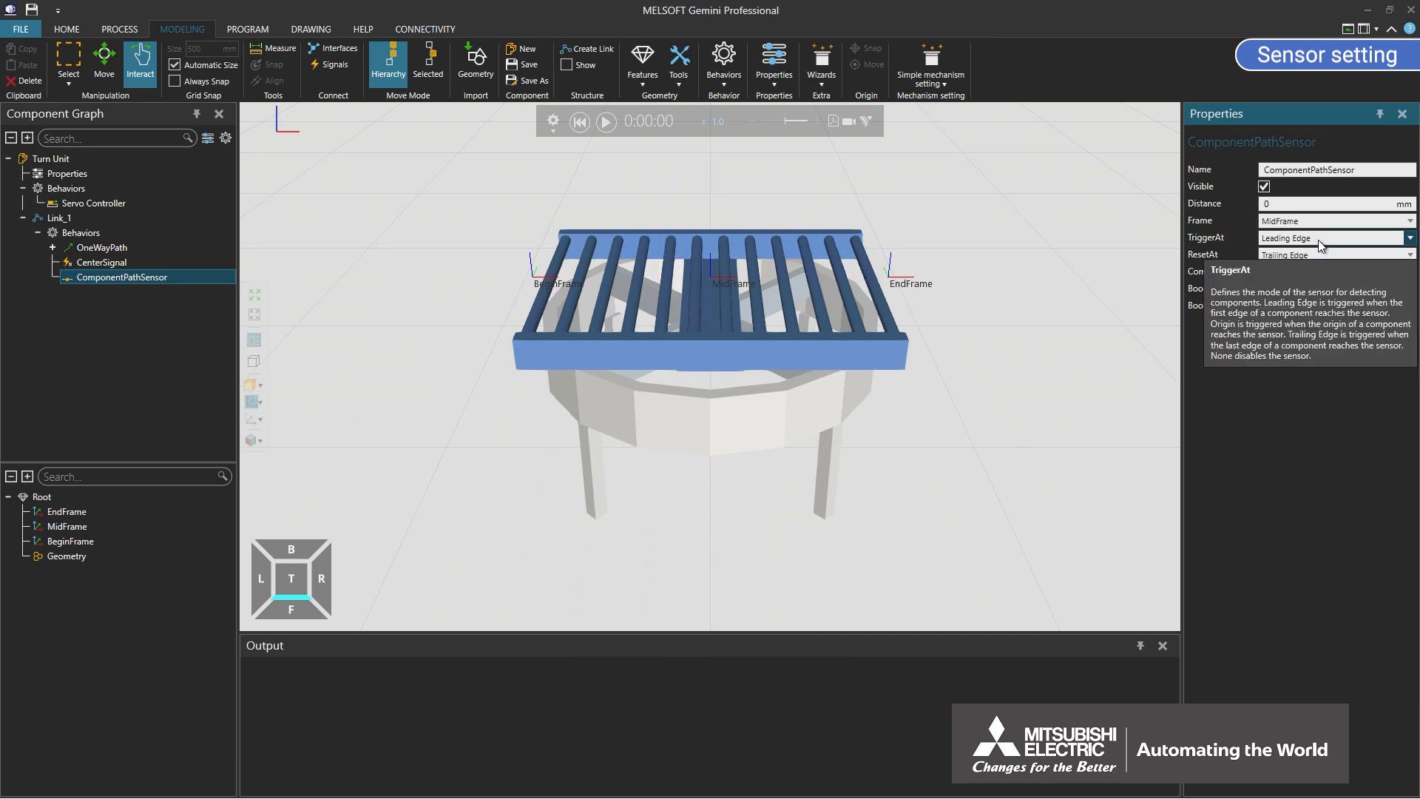
# Step: Set the MidFrame sensor to trigger and reset at Origin, and assign CenterSignal as its Boolean signal
pyautogui.click(1318, 238)
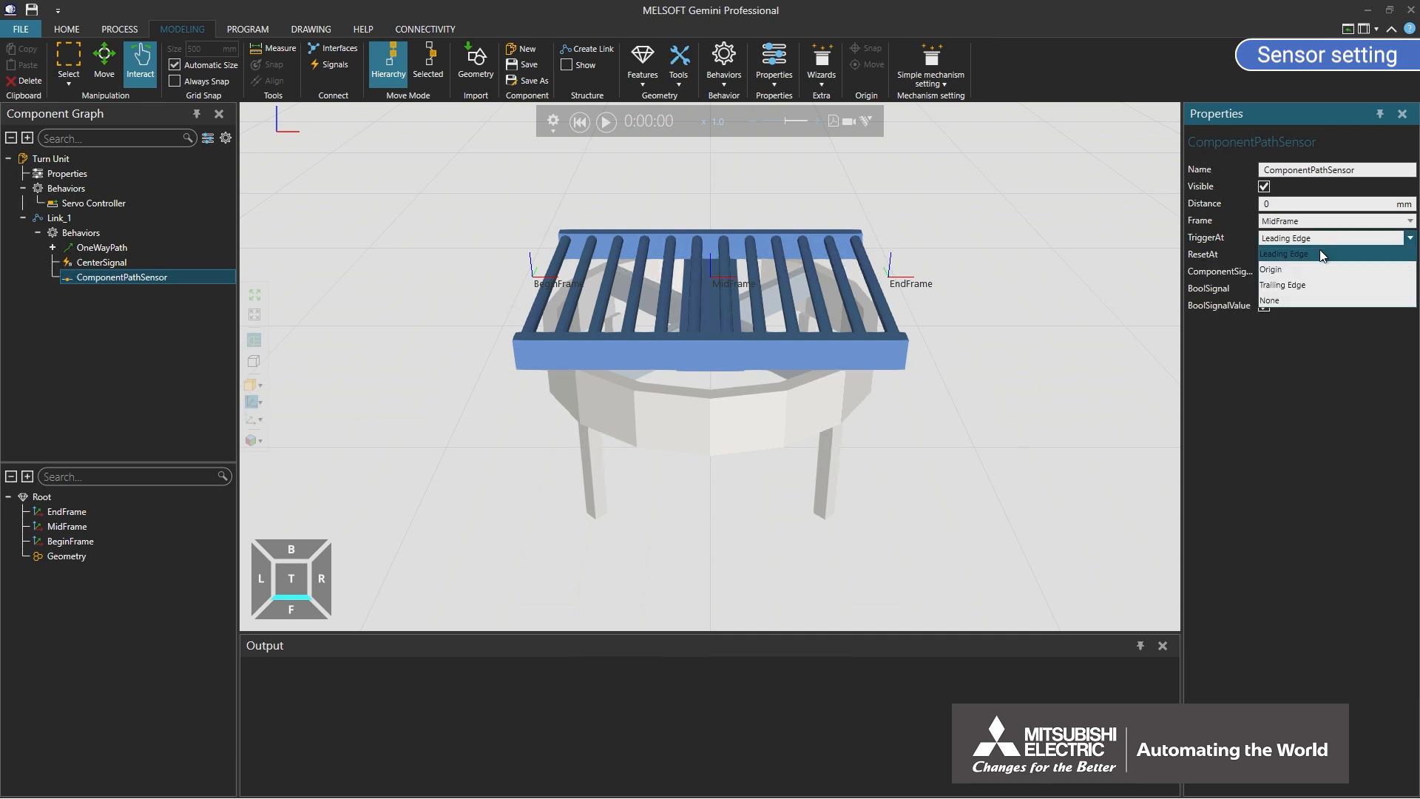
pyautogui.click(1320, 270)
pyautogui.click(1320, 256)
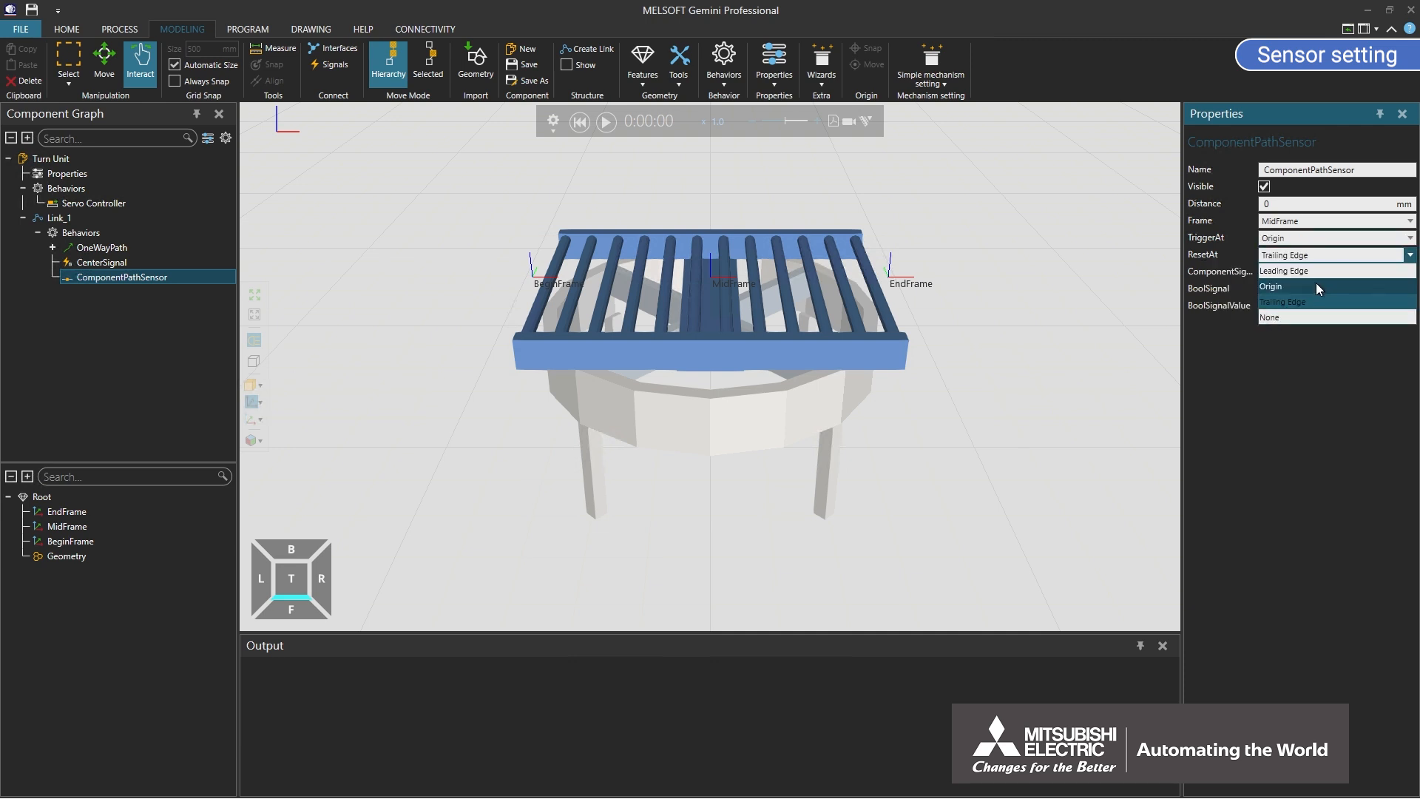
pyautogui.click(1316, 284)
pyautogui.click(1316, 284)
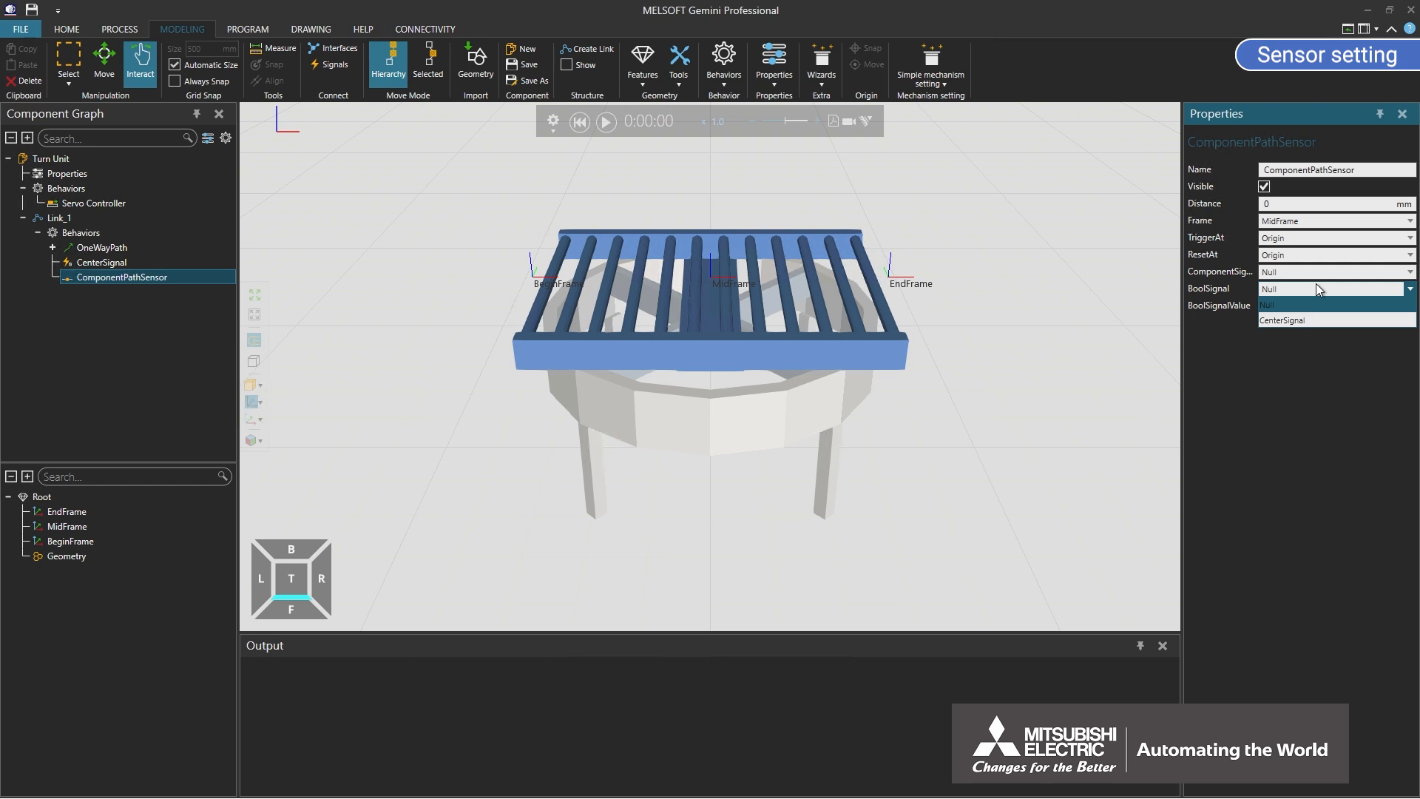
pyautogui.click(1317, 318)
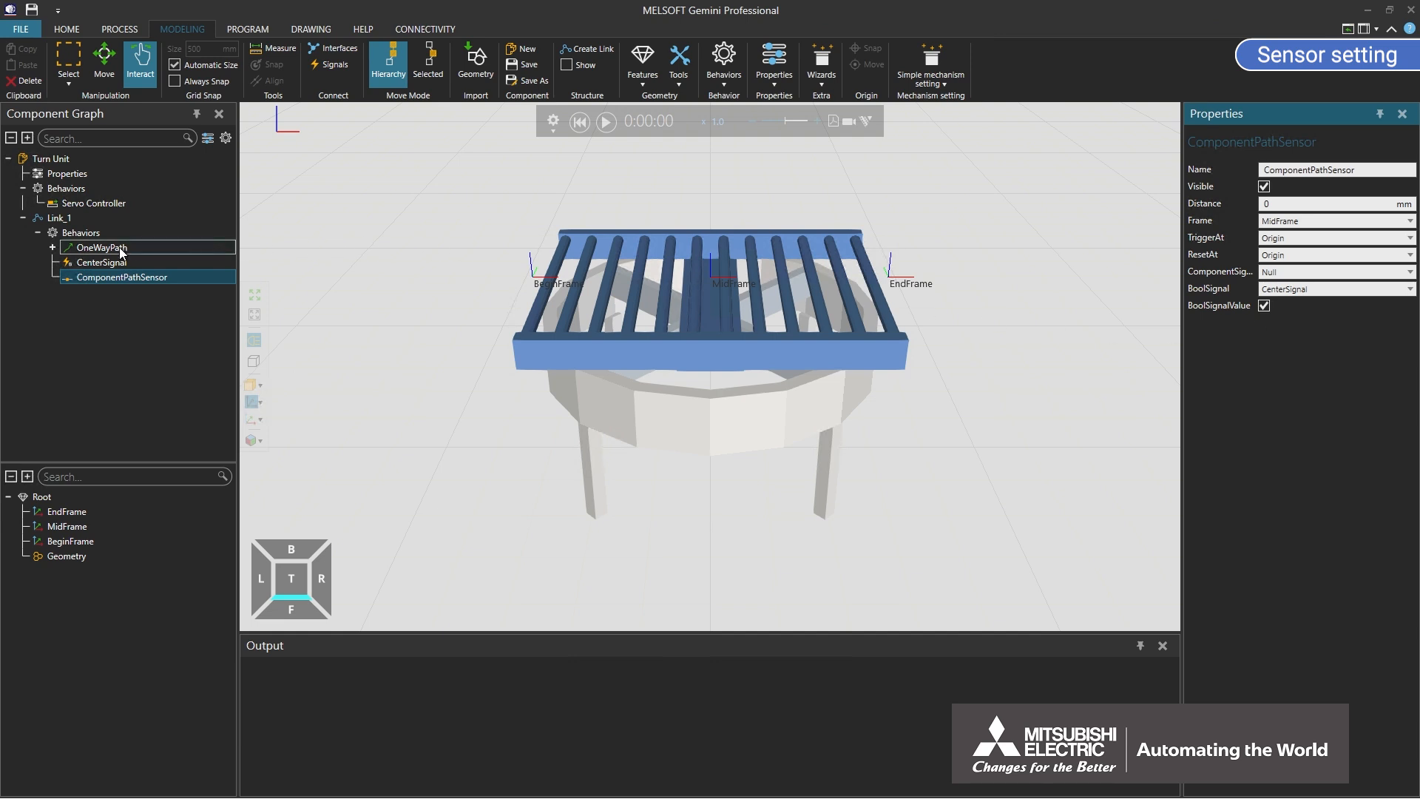
# Step: Assign ComponentPathSensor to the sensors of OneWayPath
pyautogui.click(102, 248)
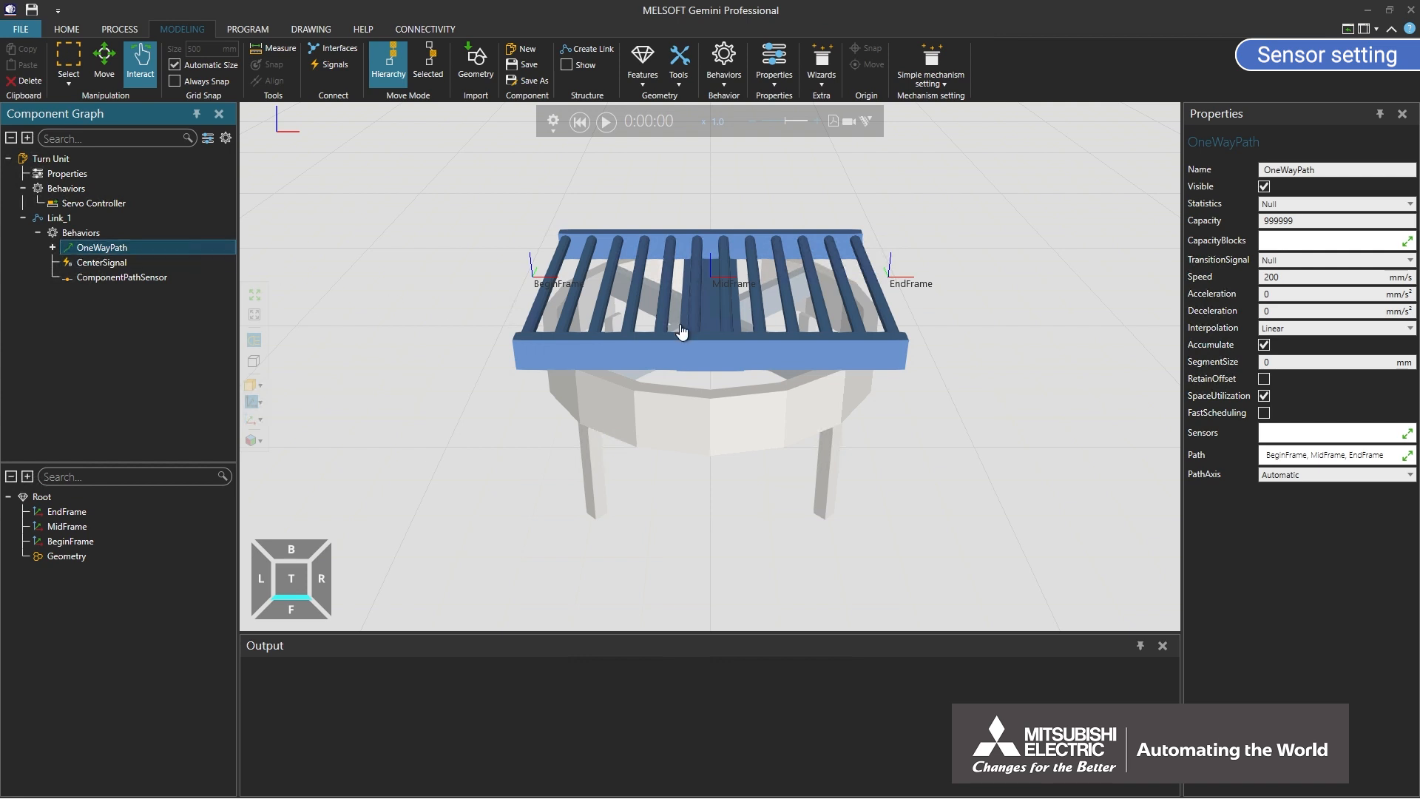
pyautogui.click(1407, 432)
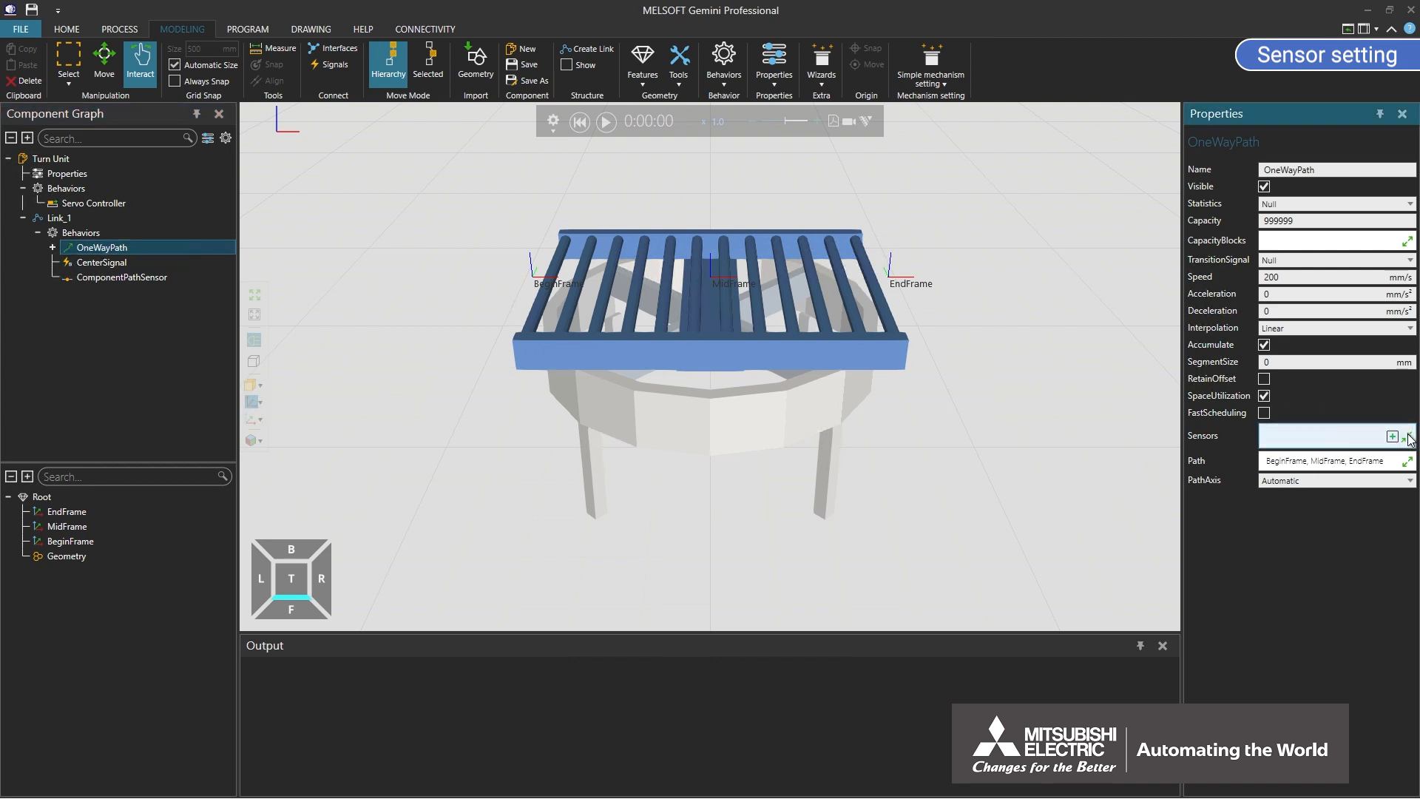
pyautogui.click(1393, 437)
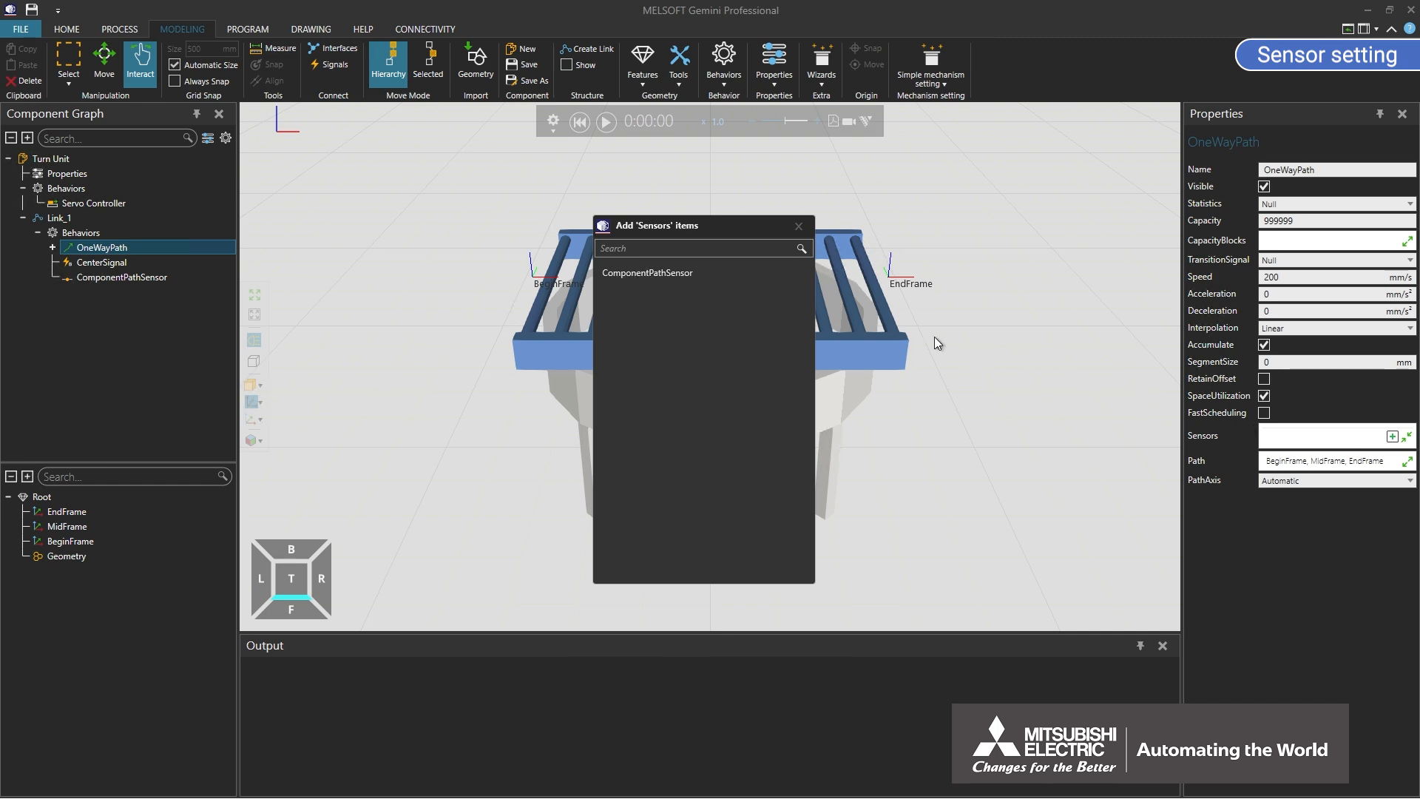
pyautogui.click(673, 273)
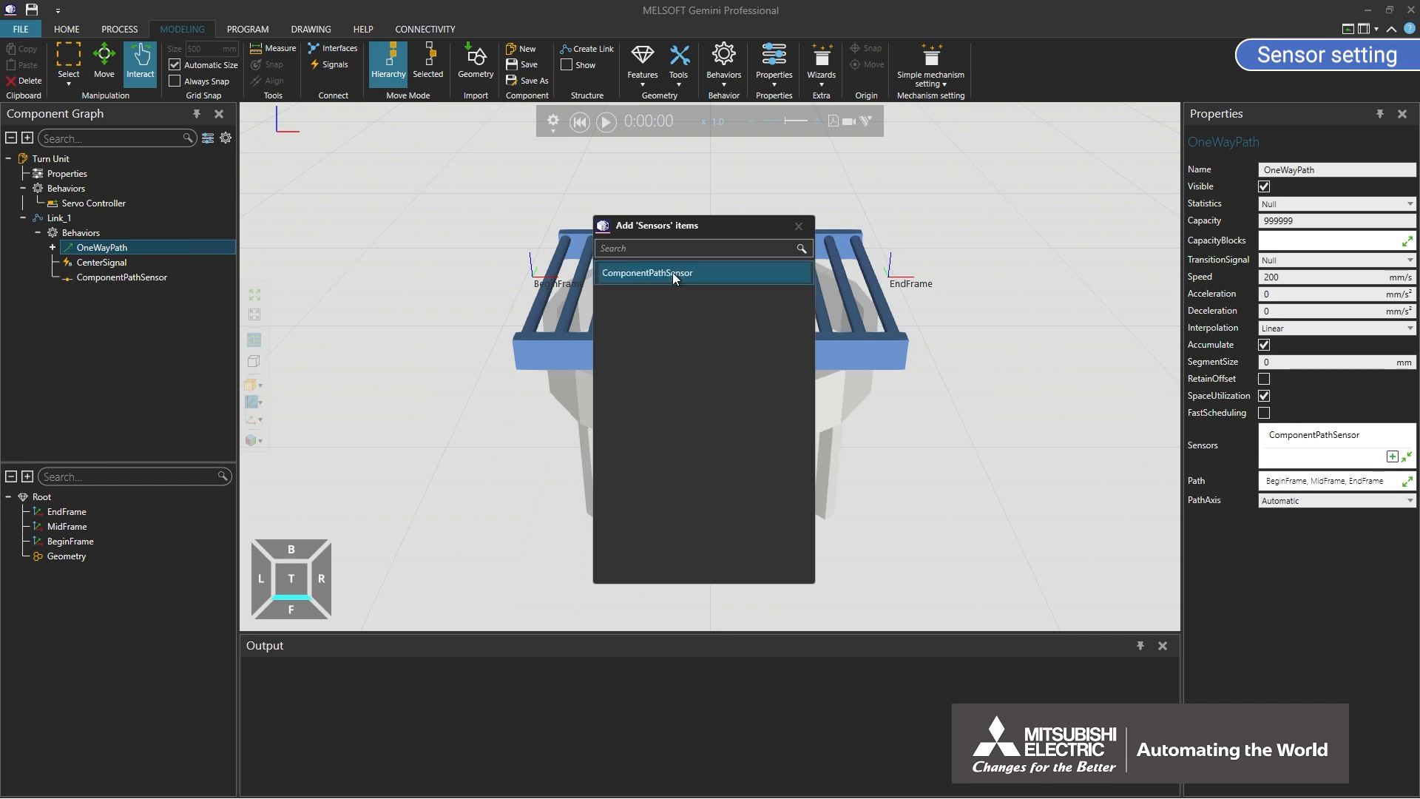
pyautogui.click(799, 226)
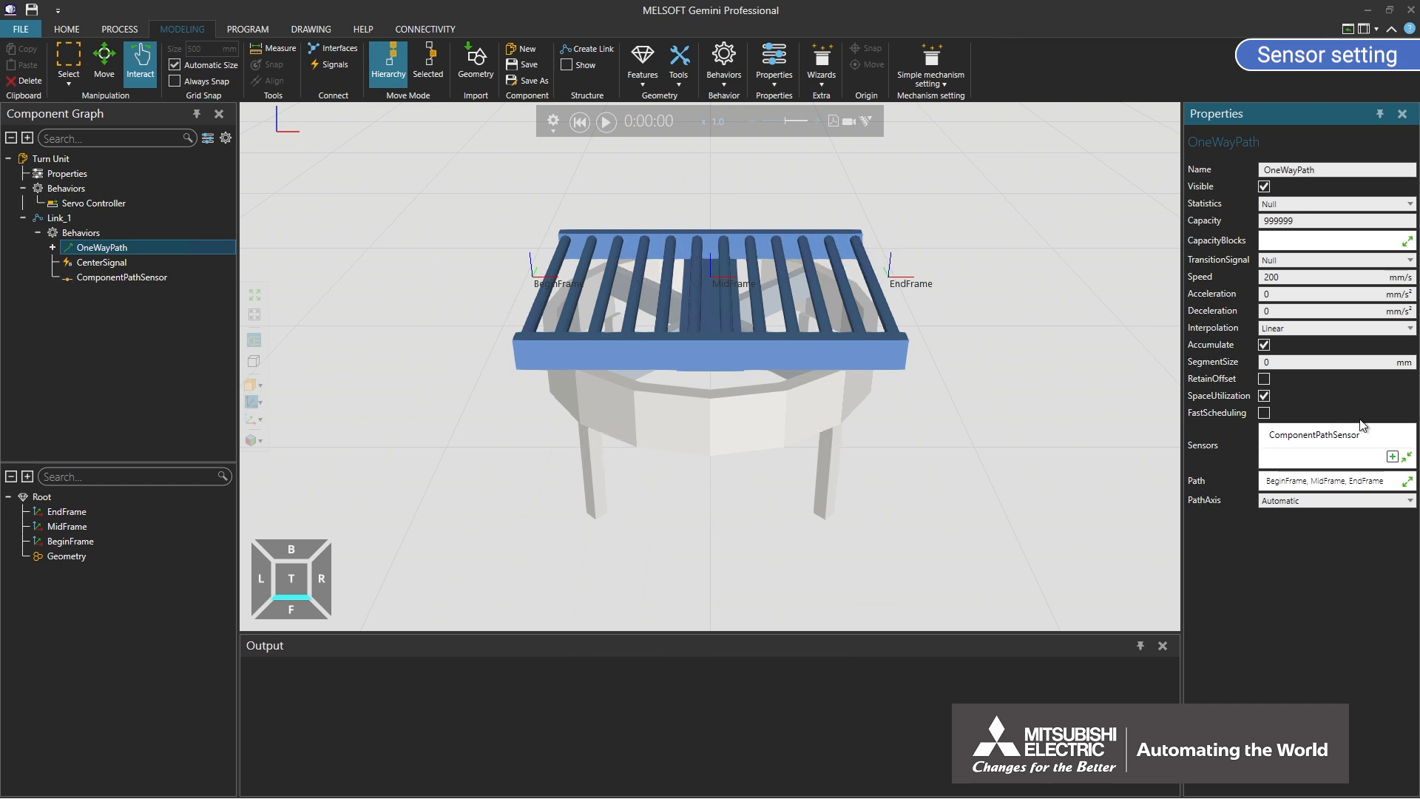
pyautogui.click(1406, 459)
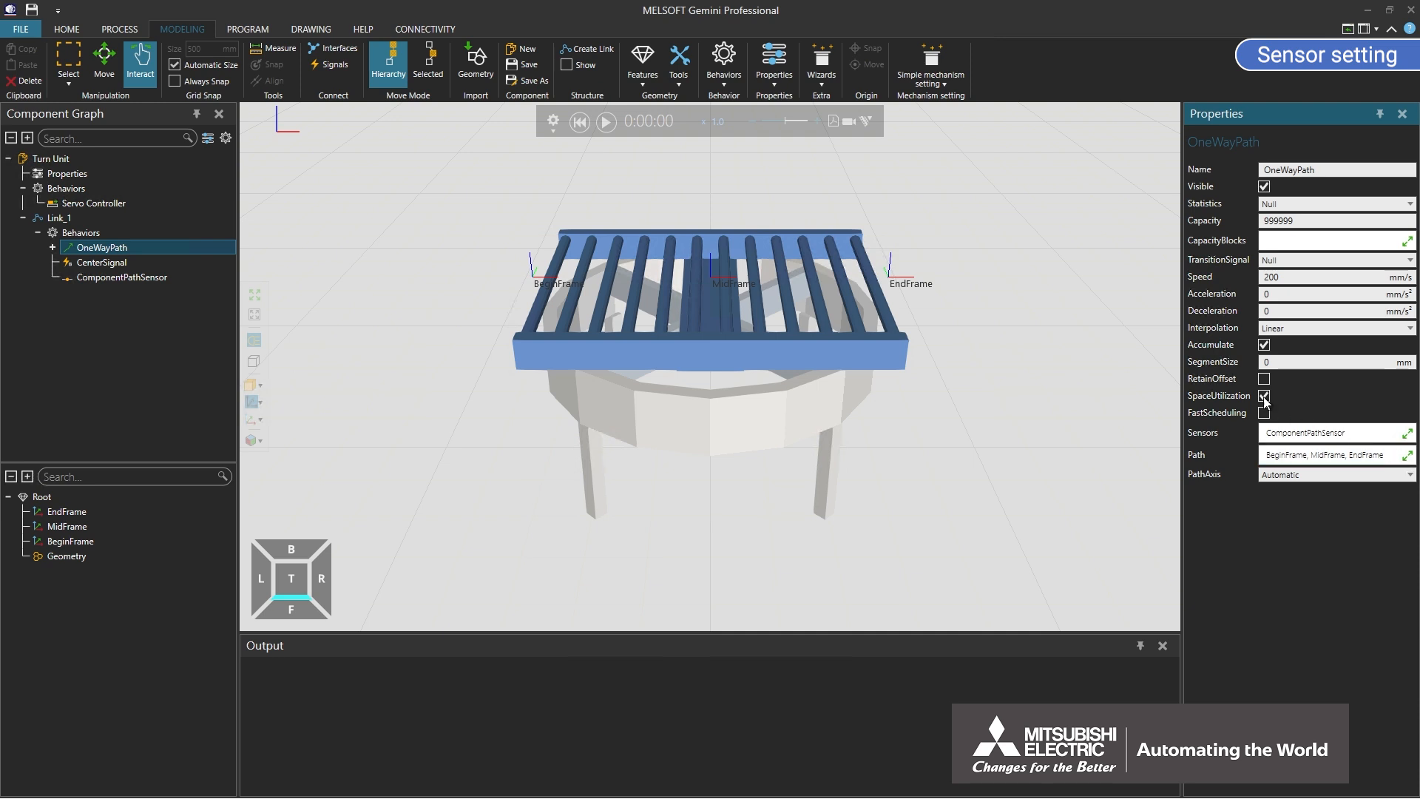
# Step: Add a second Boolean signal behavior to Link_1 and name it ExitSignal
pyautogui.click(726, 82)
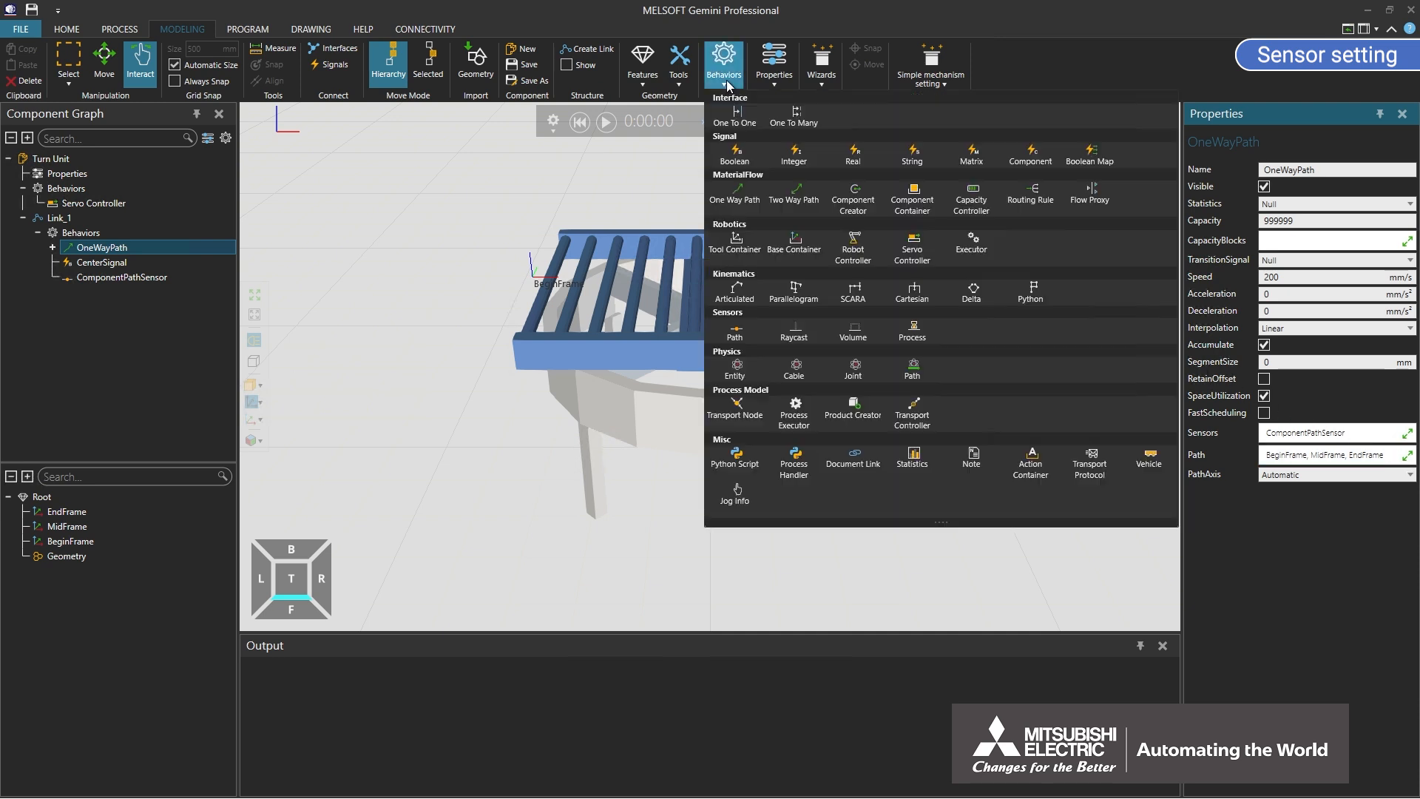
pyautogui.click(735, 156)
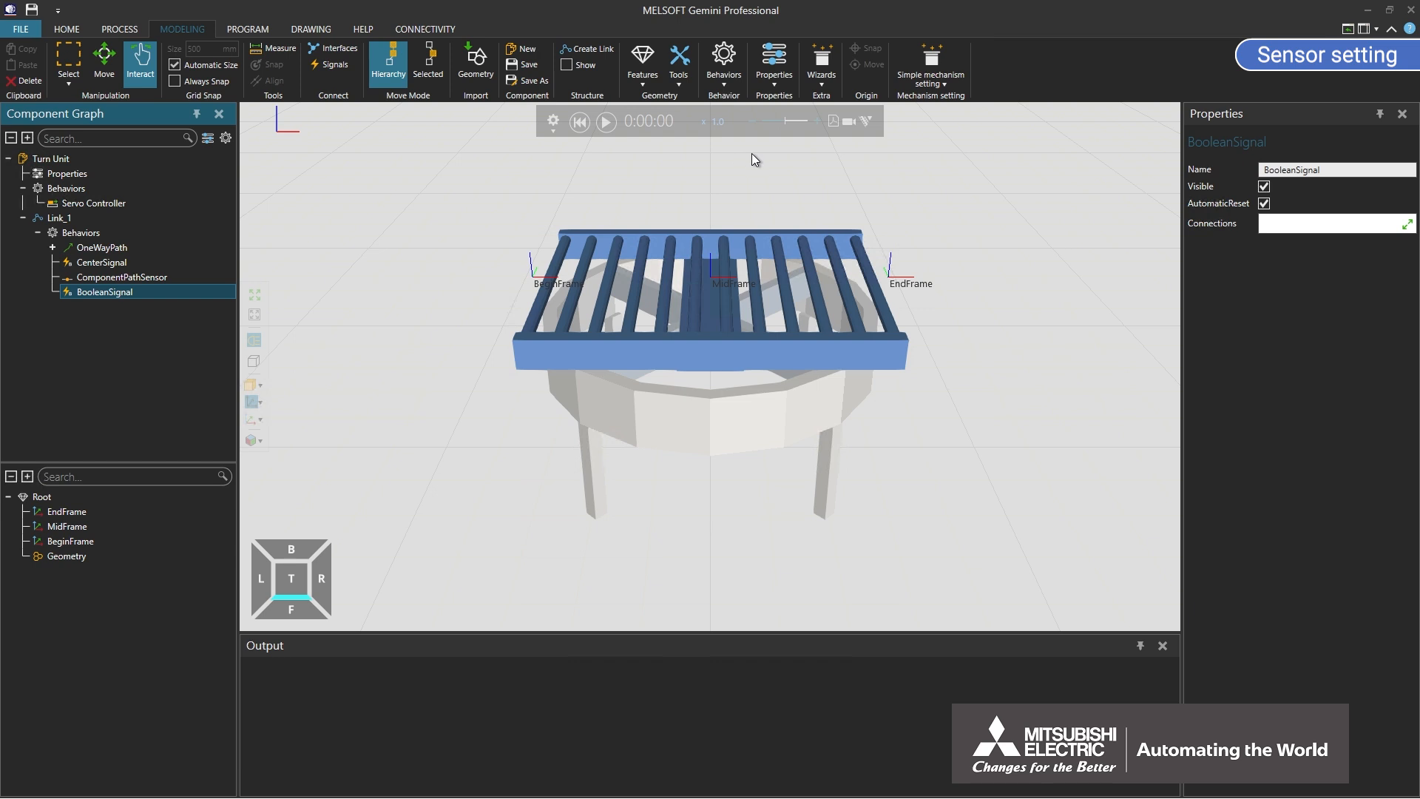
pyautogui.moveTo(1331, 169); pyautogui.dragTo(1261, 172)
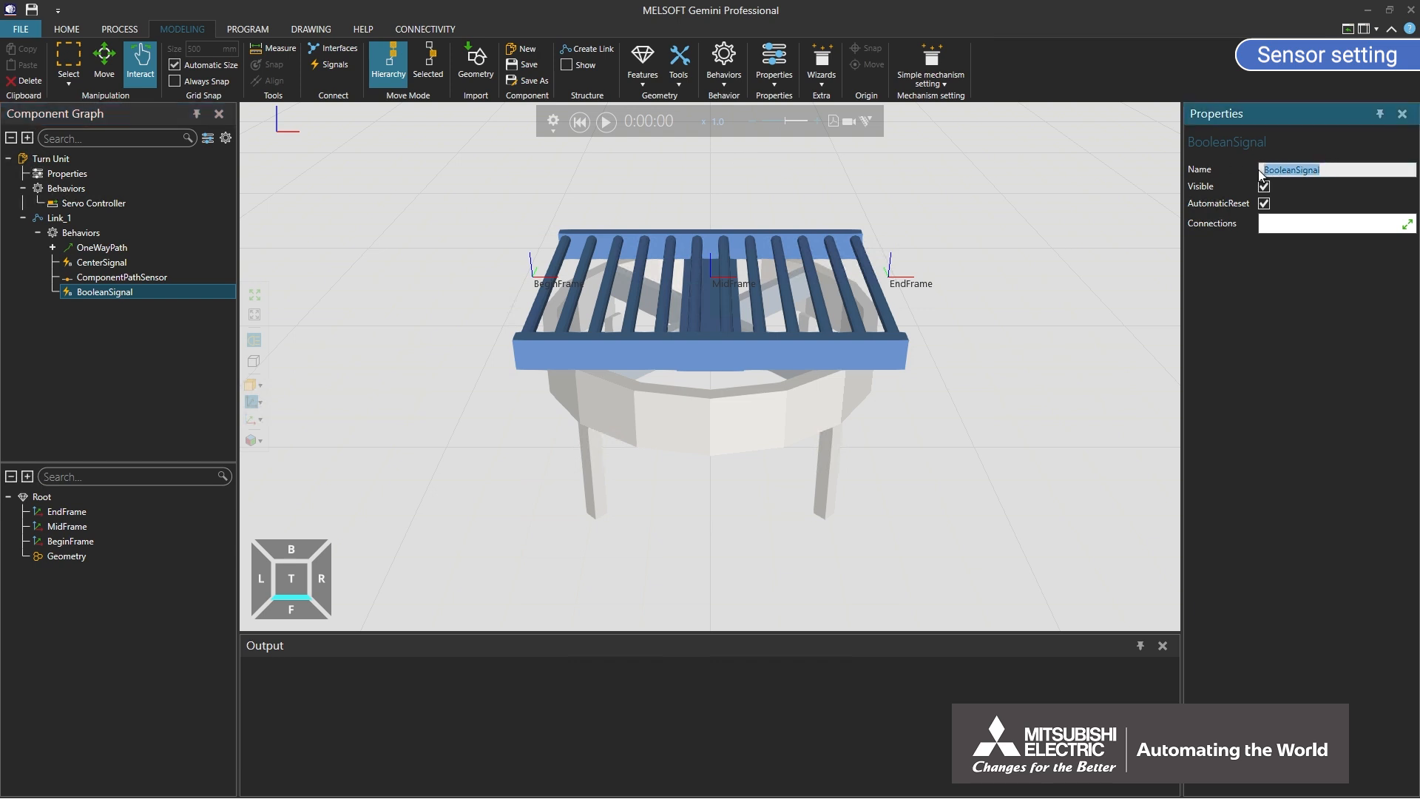
pyautogui.write('ExitSignal')
pyautogui.press('Return')
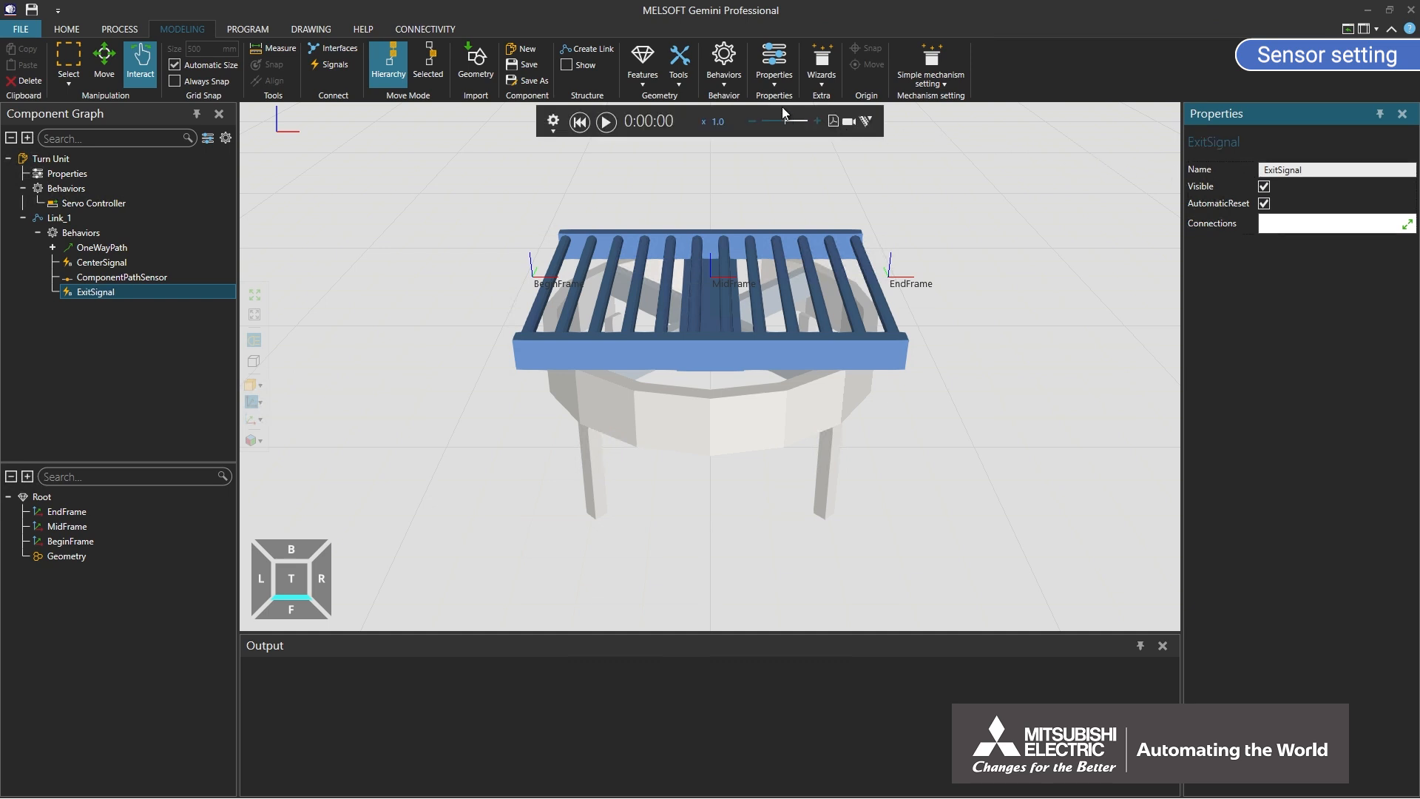
# Step: Add a second Path sensor behavior to Link_1 and set its frame to EndFrame
pyautogui.click(728, 76)
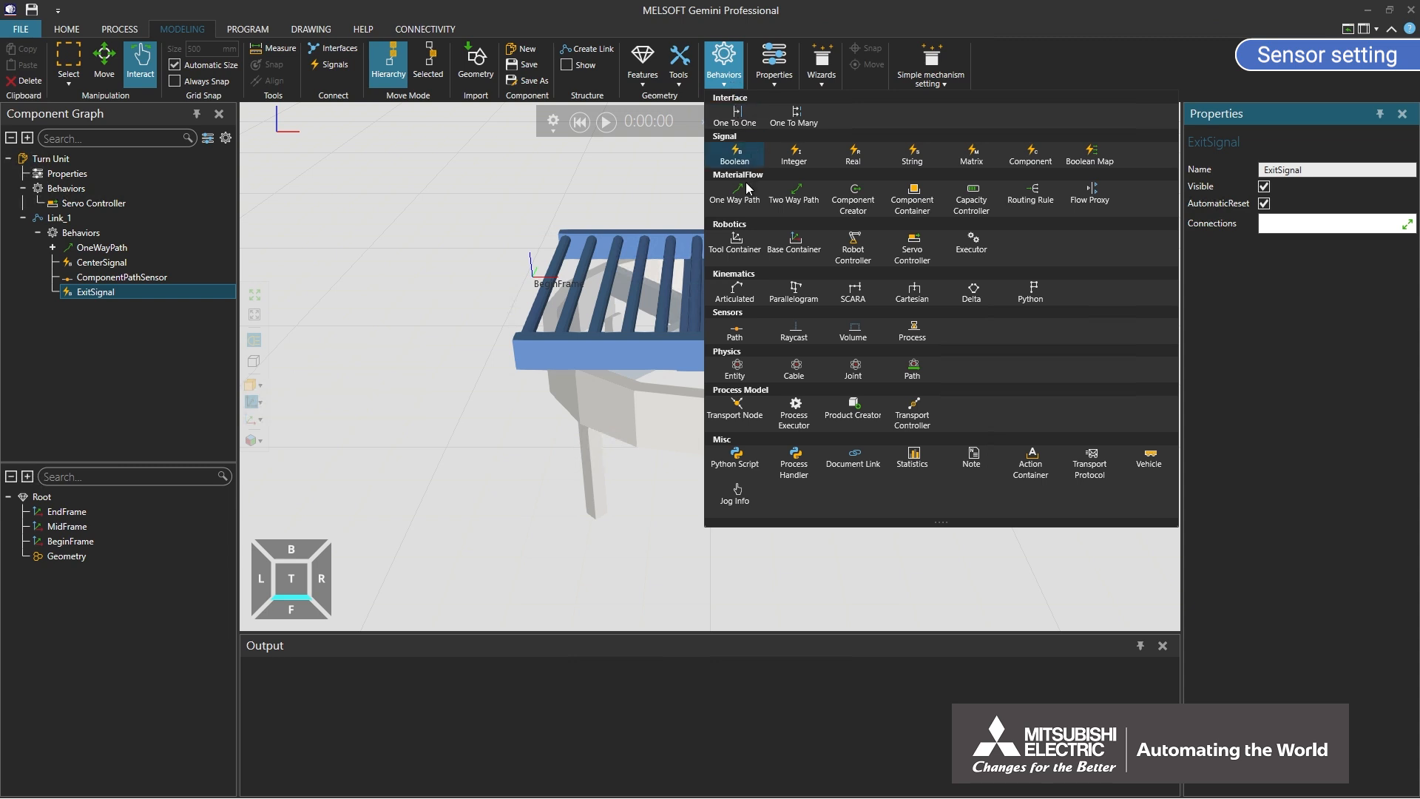
pyautogui.click(735, 331)
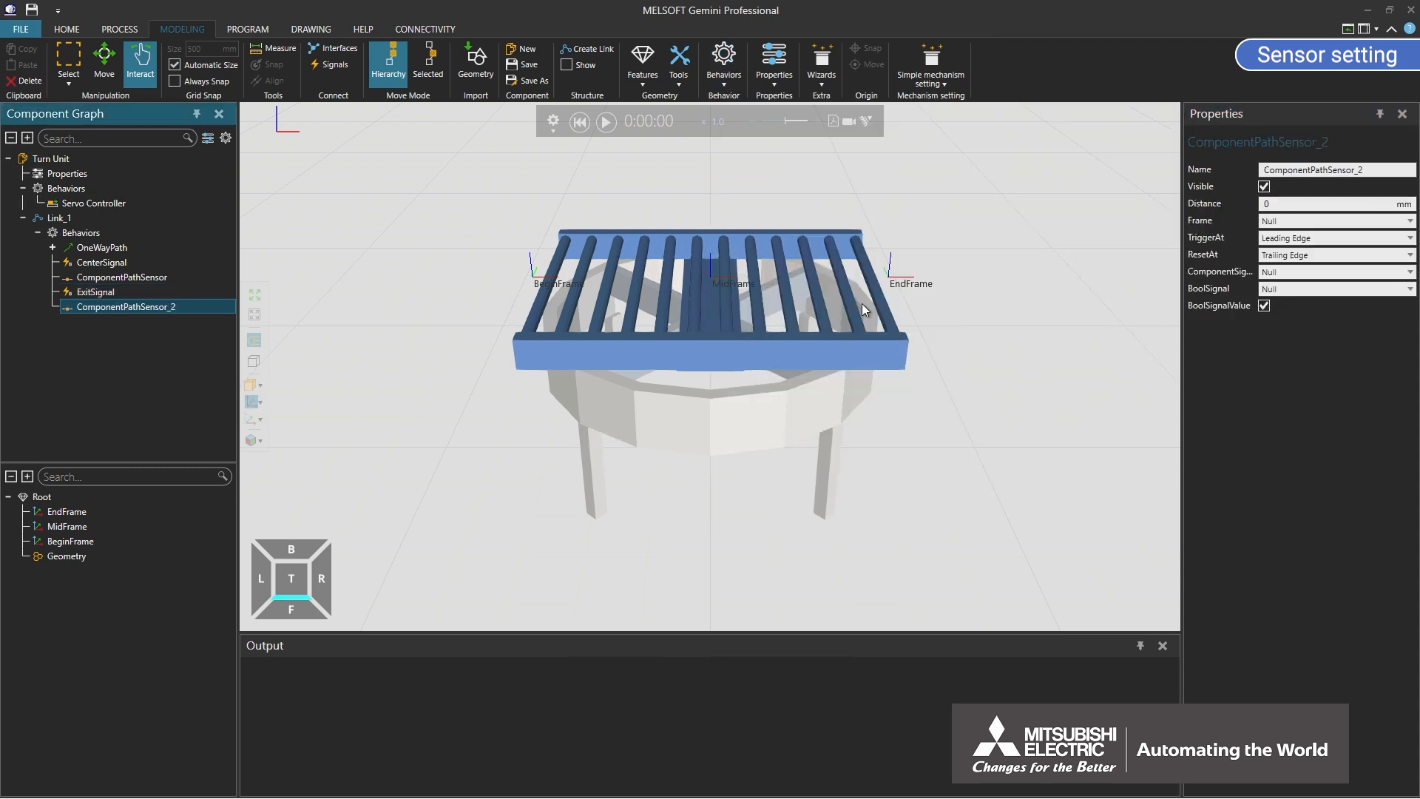
pyautogui.click(1285, 222)
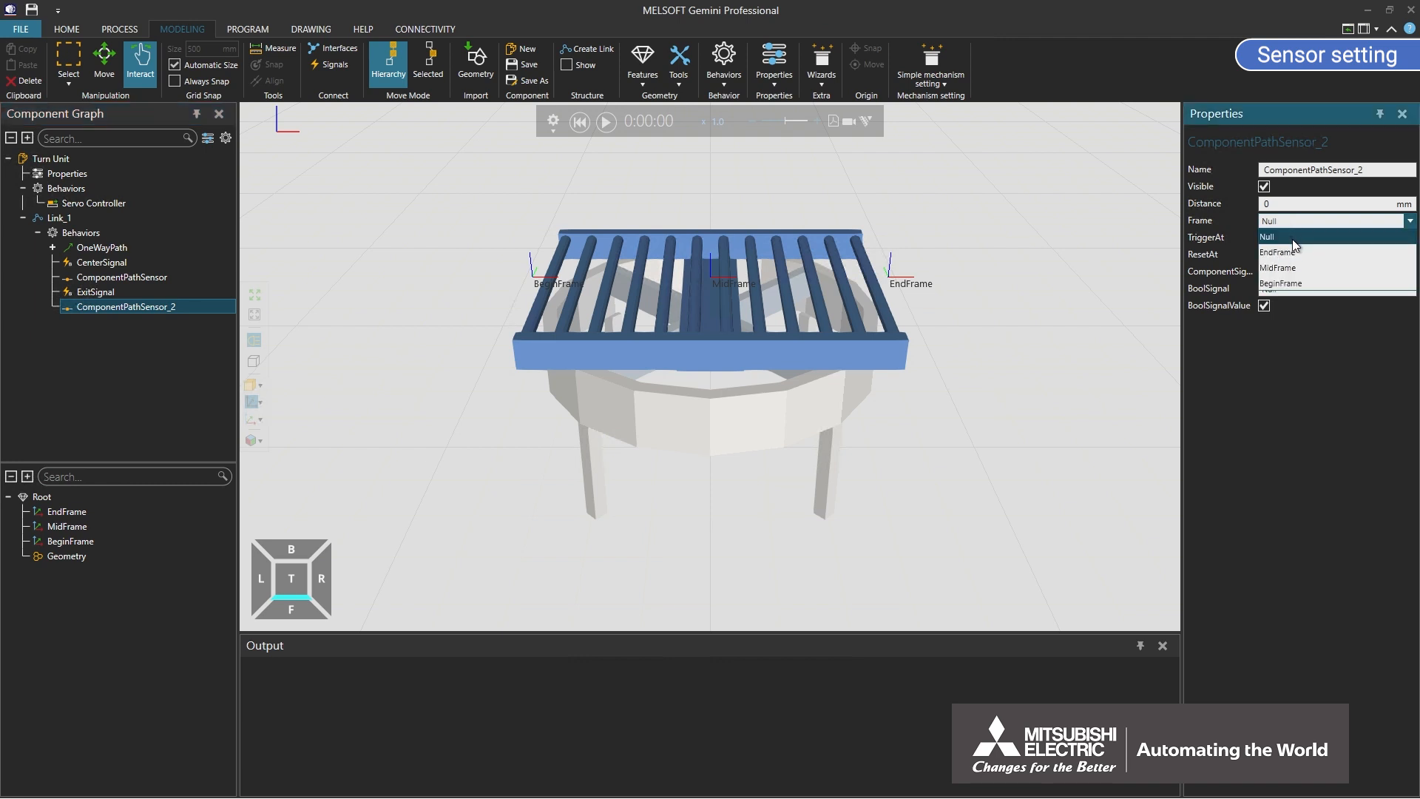
pyautogui.click(1296, 252)
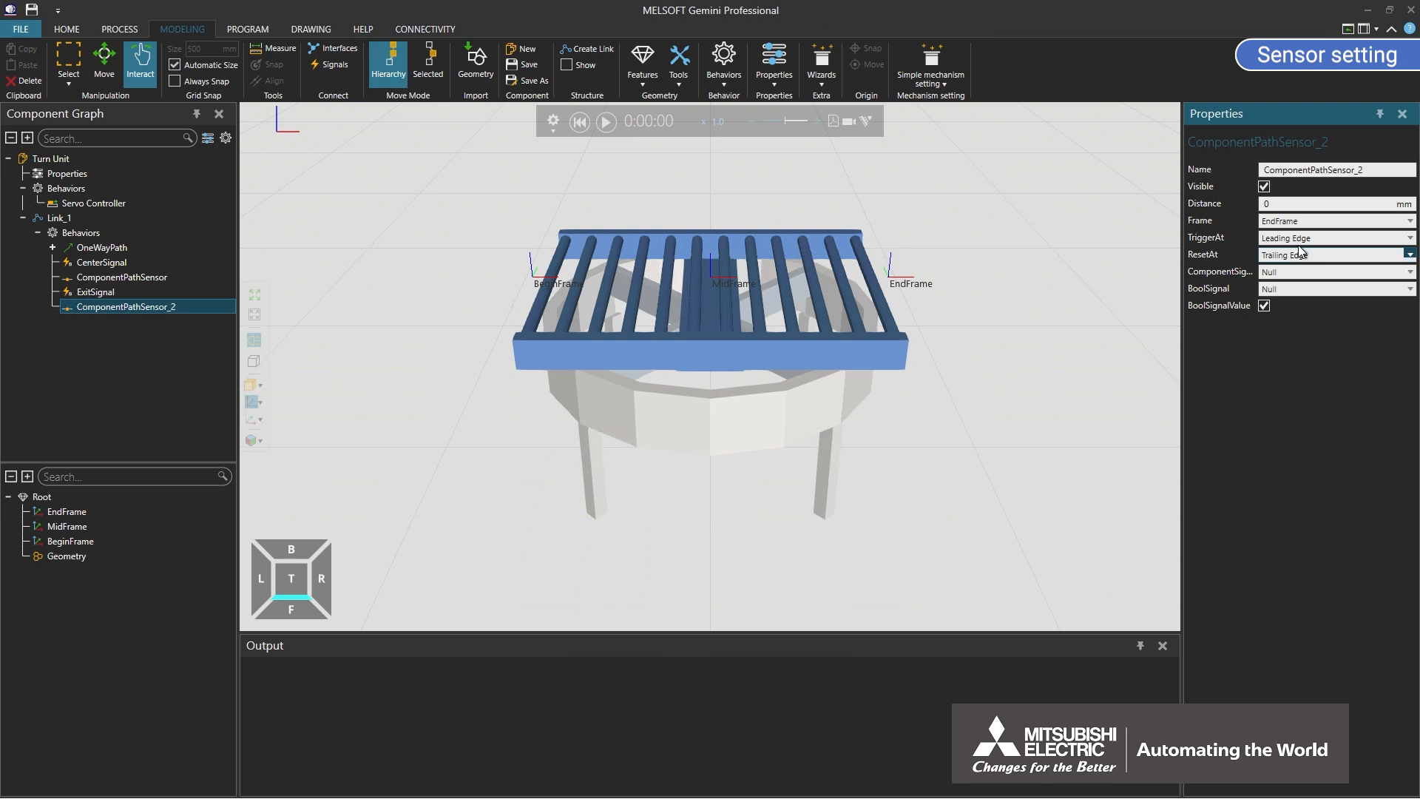
# Step: Set the EndFrame sensor to trigger and reset at Trailing Edge, and assign ExitSignal as its Boolean signal
pyautogui.click(1303, 238)
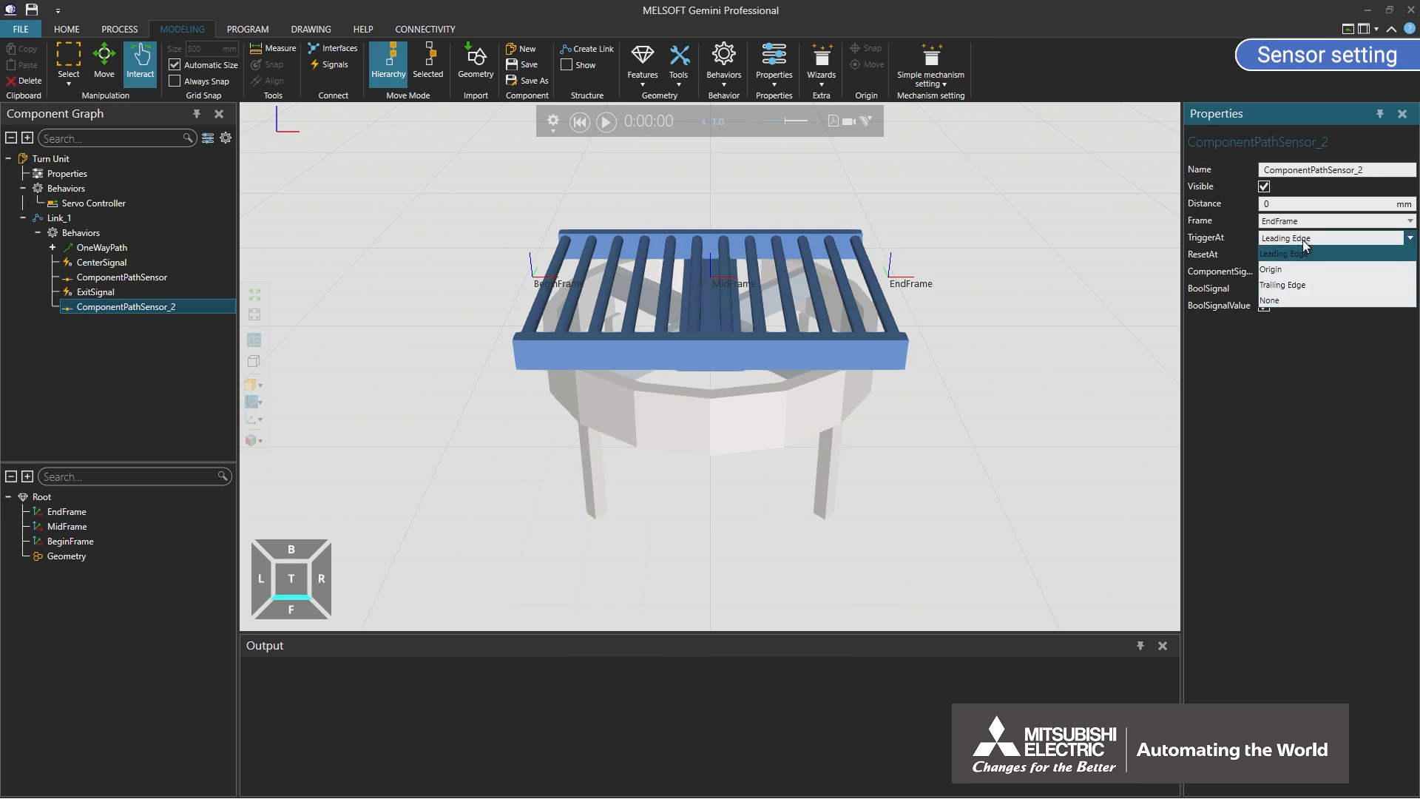
pyautogui.click(1310, 285)
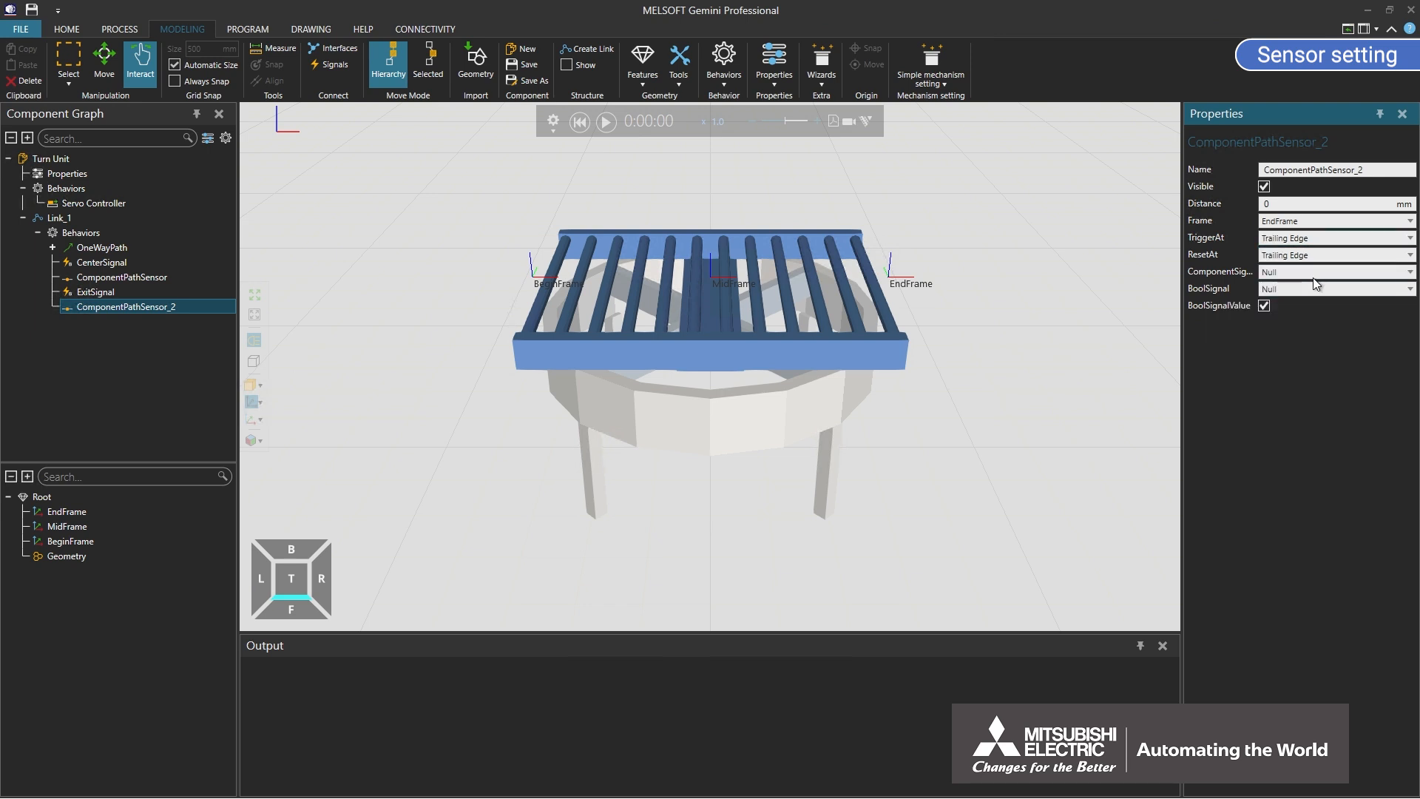
pyautogui.click(1316, 256)
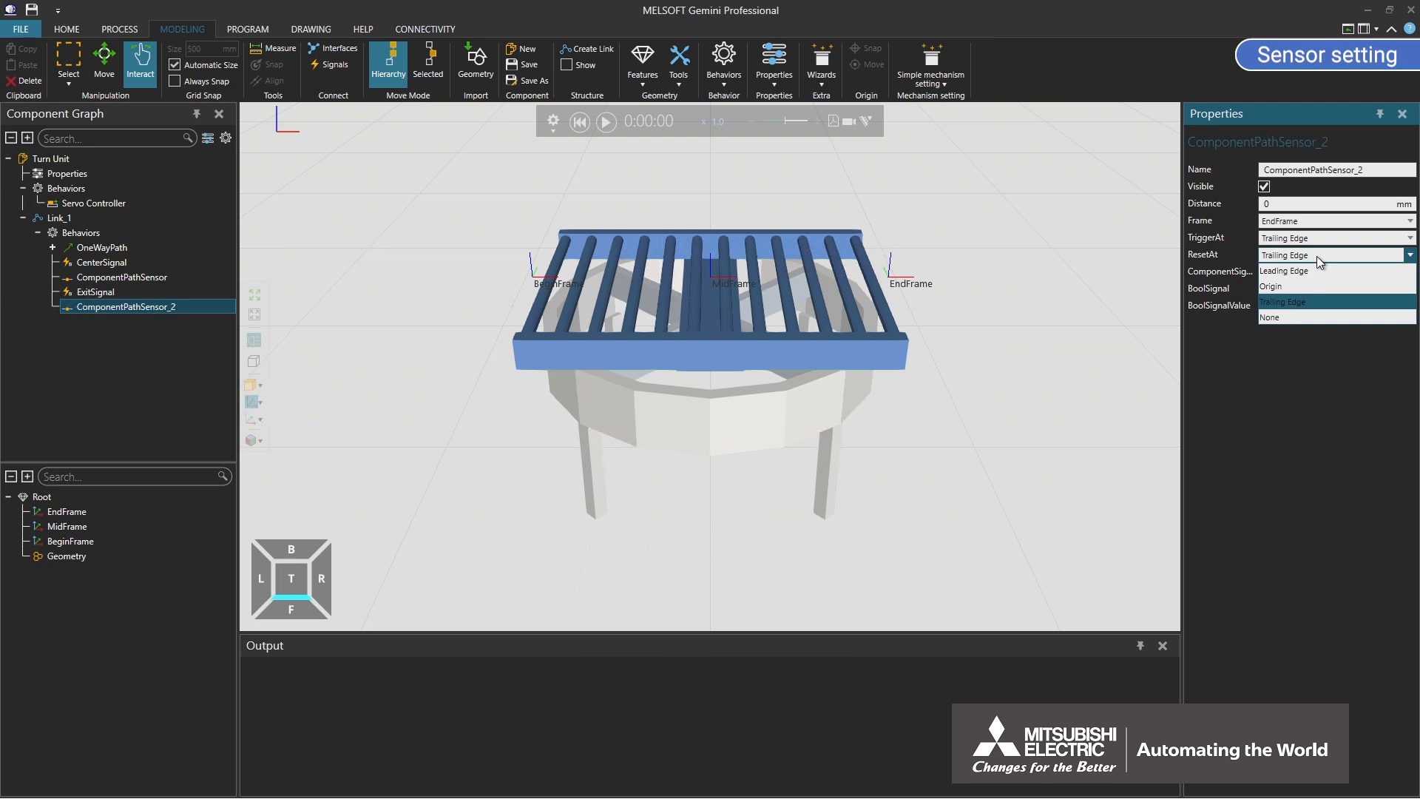
pyautogui.click(1321, 302)
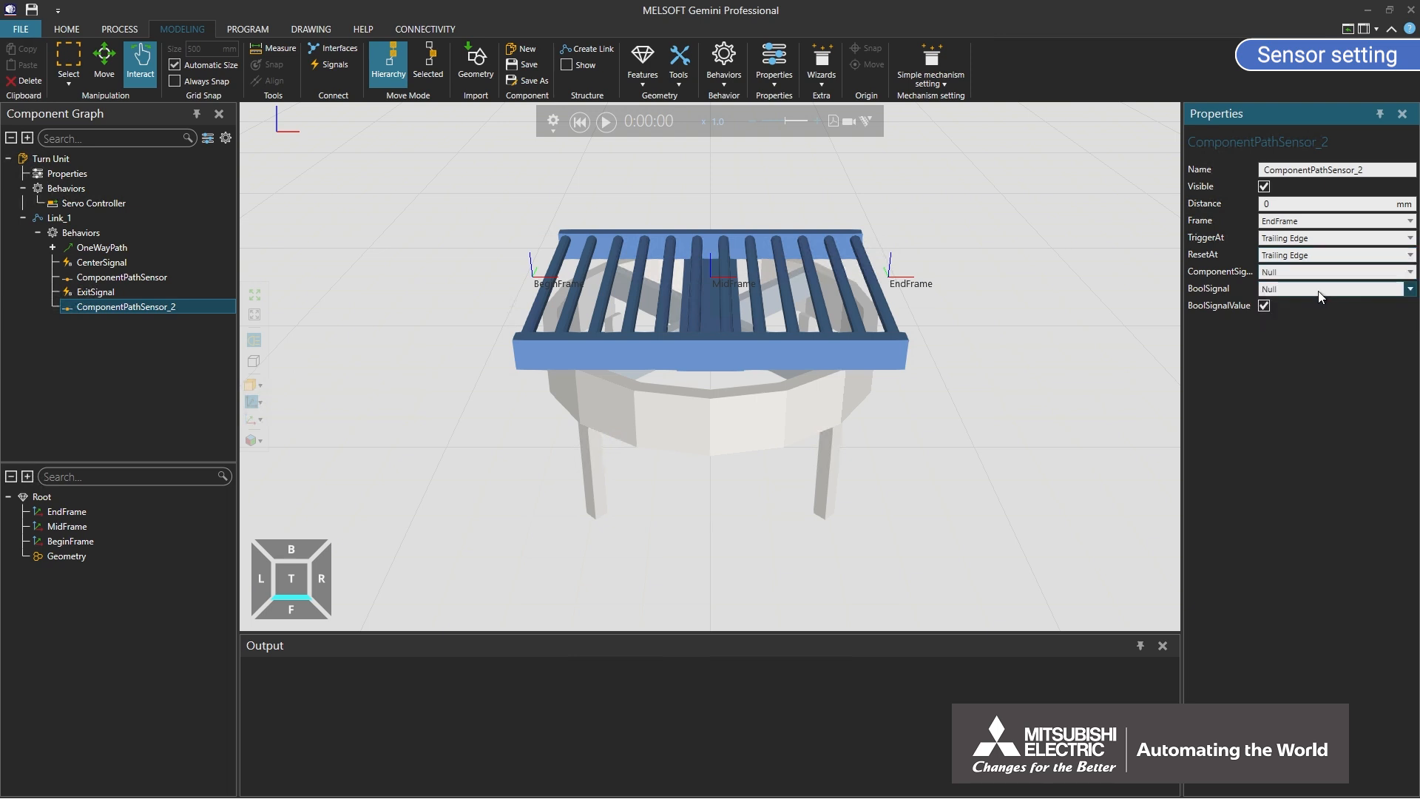
pyautogui.click(1318, 291)
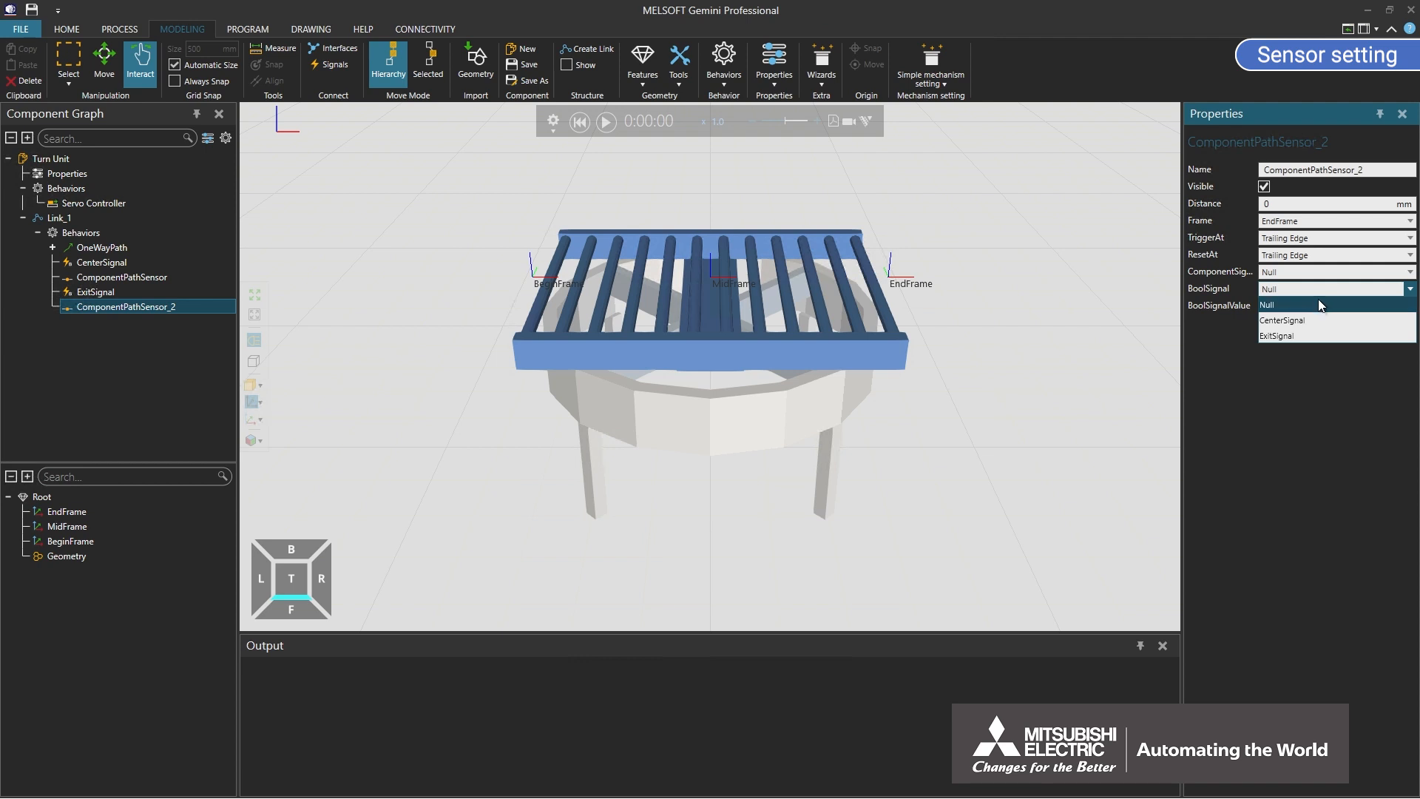
pyautogui.click(1323, 333)
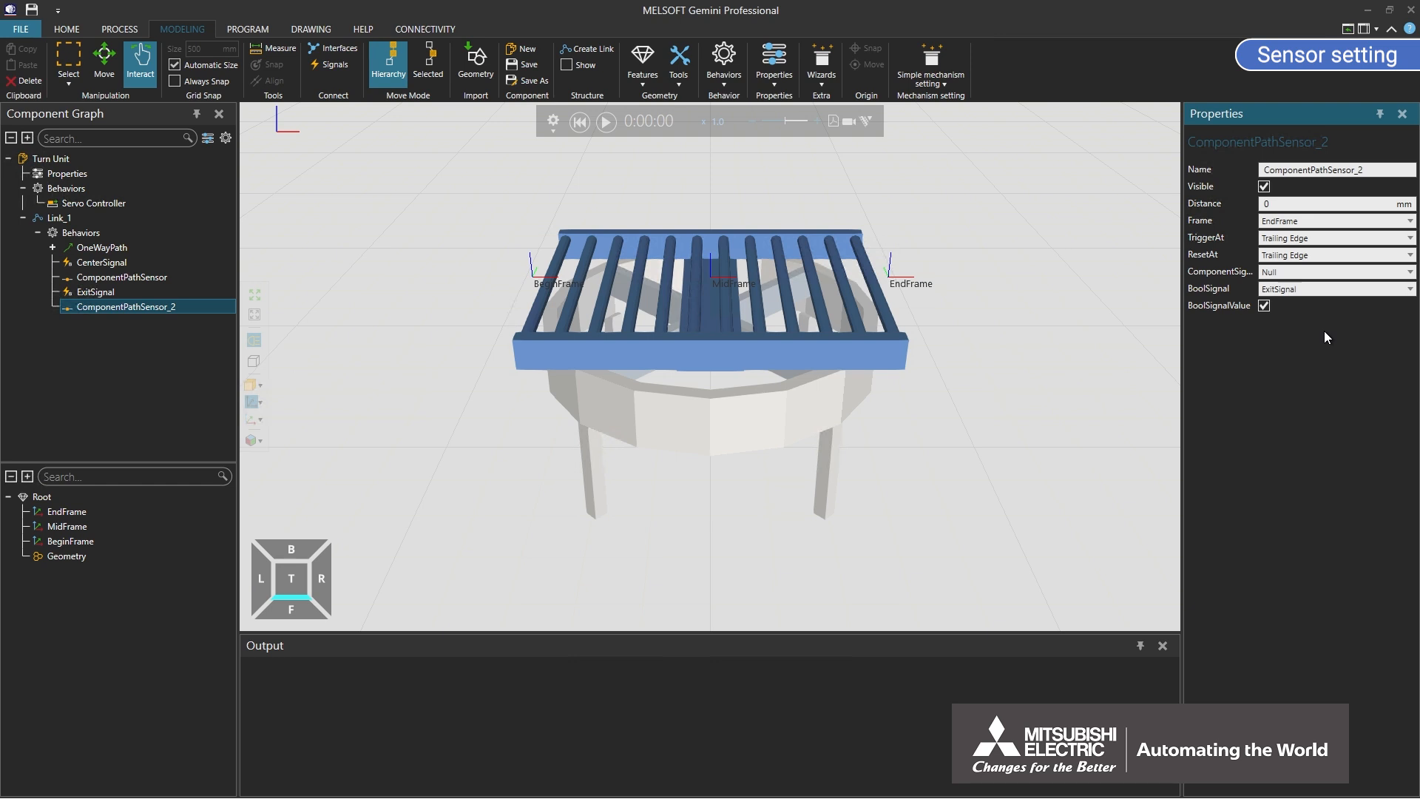
# Step: Add ComponentPathSensor_2 to the sensors of OneWayPath
pyautogui.click(140, 248)
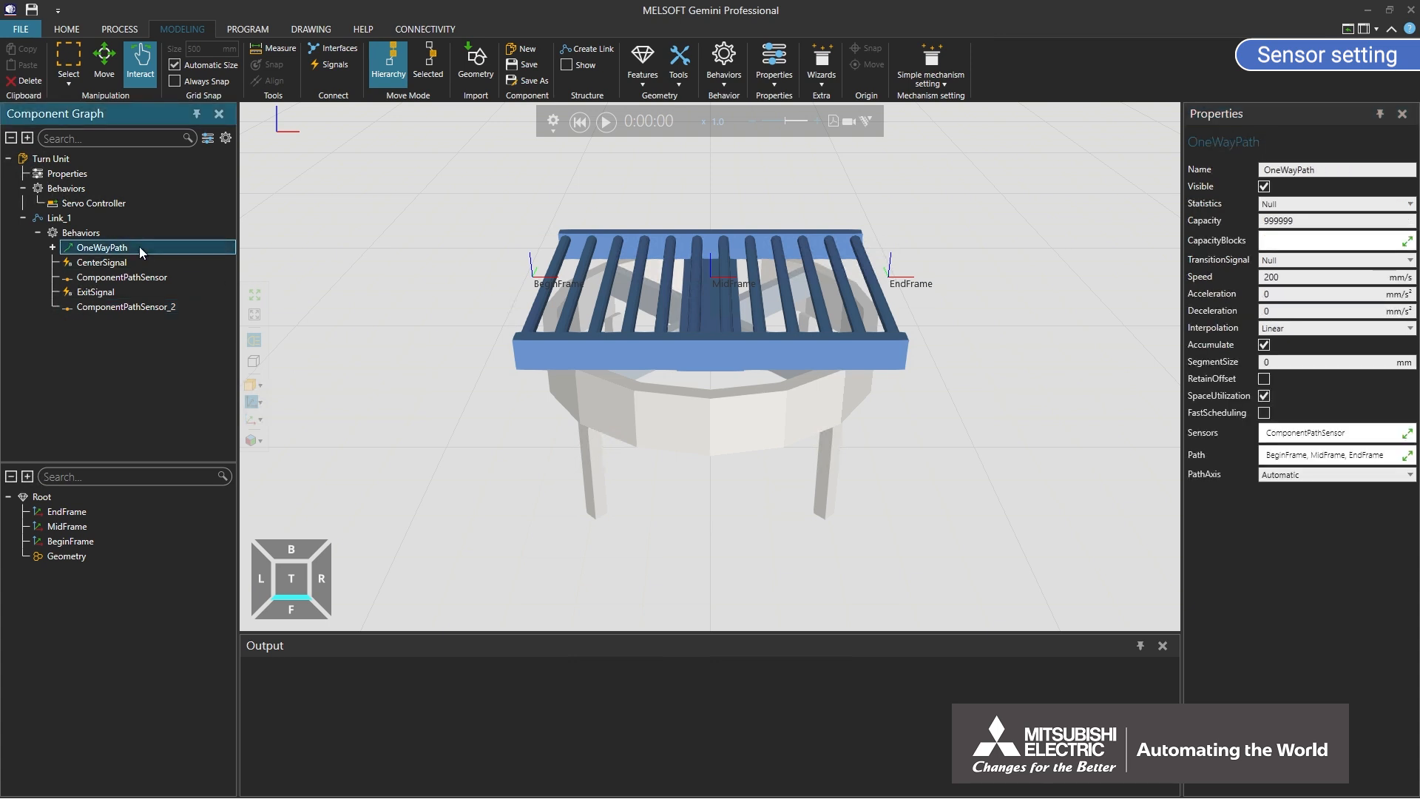
pyautogui.click(1386, 433)
pyautogui.click(1393, 458)
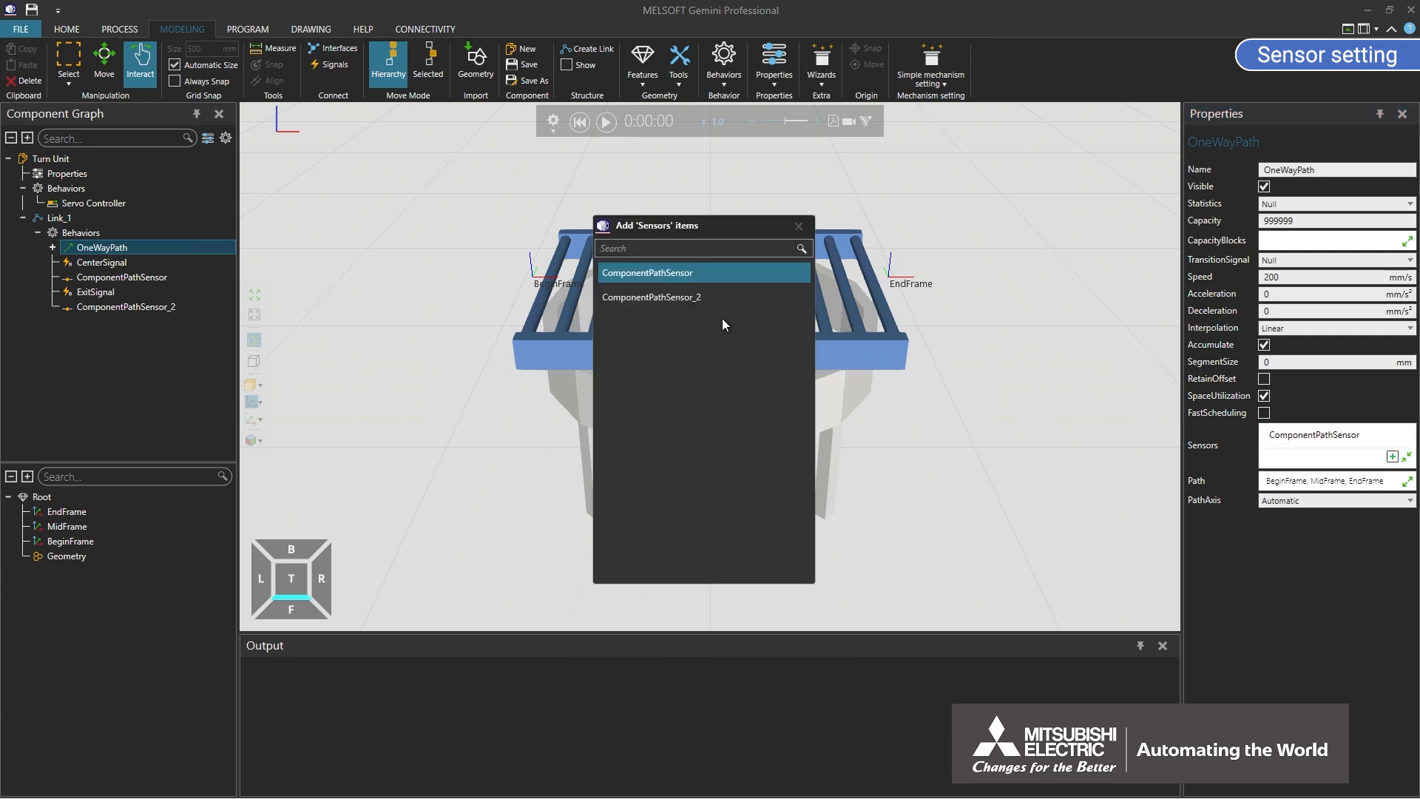
pyautogui.click(689, 300)
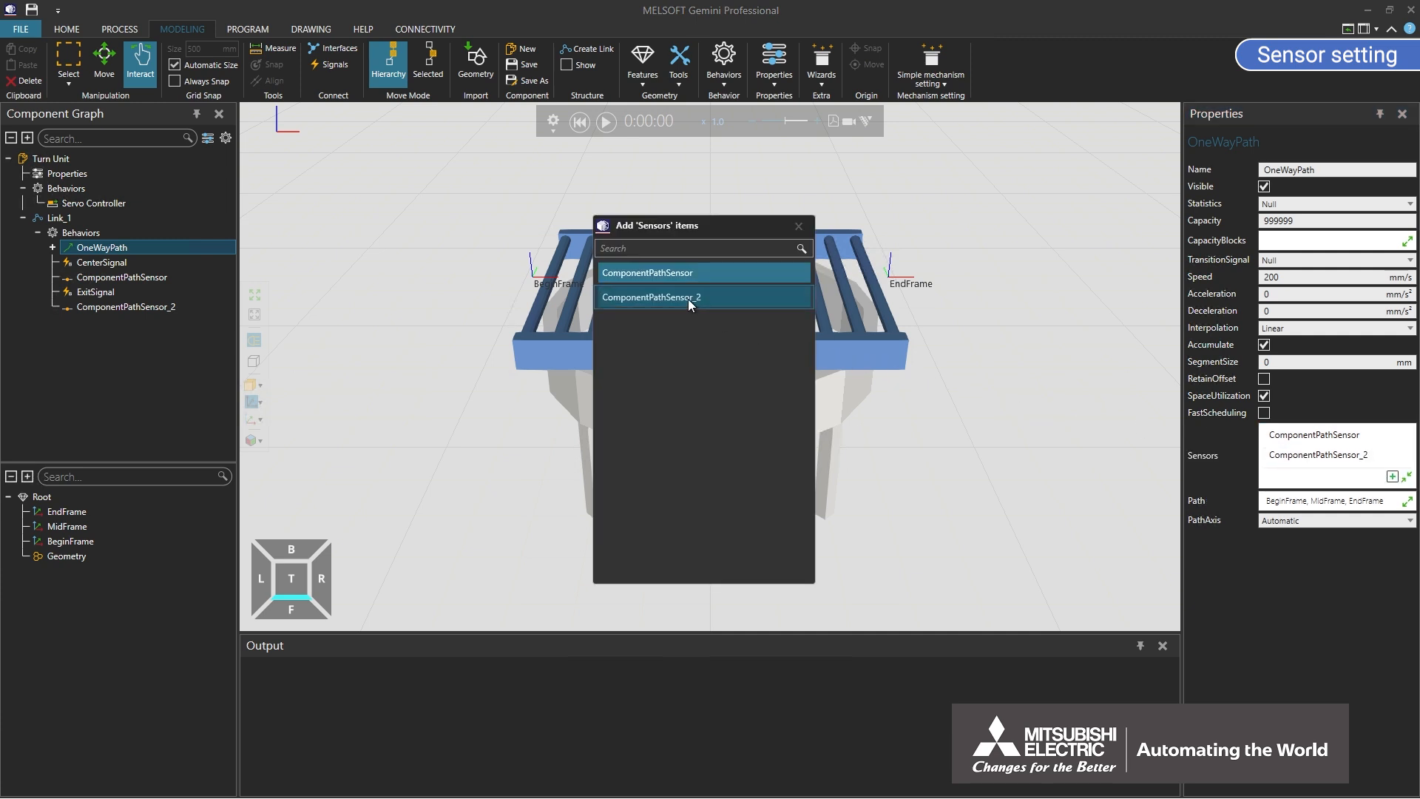
pyautogui.click(797, 226)
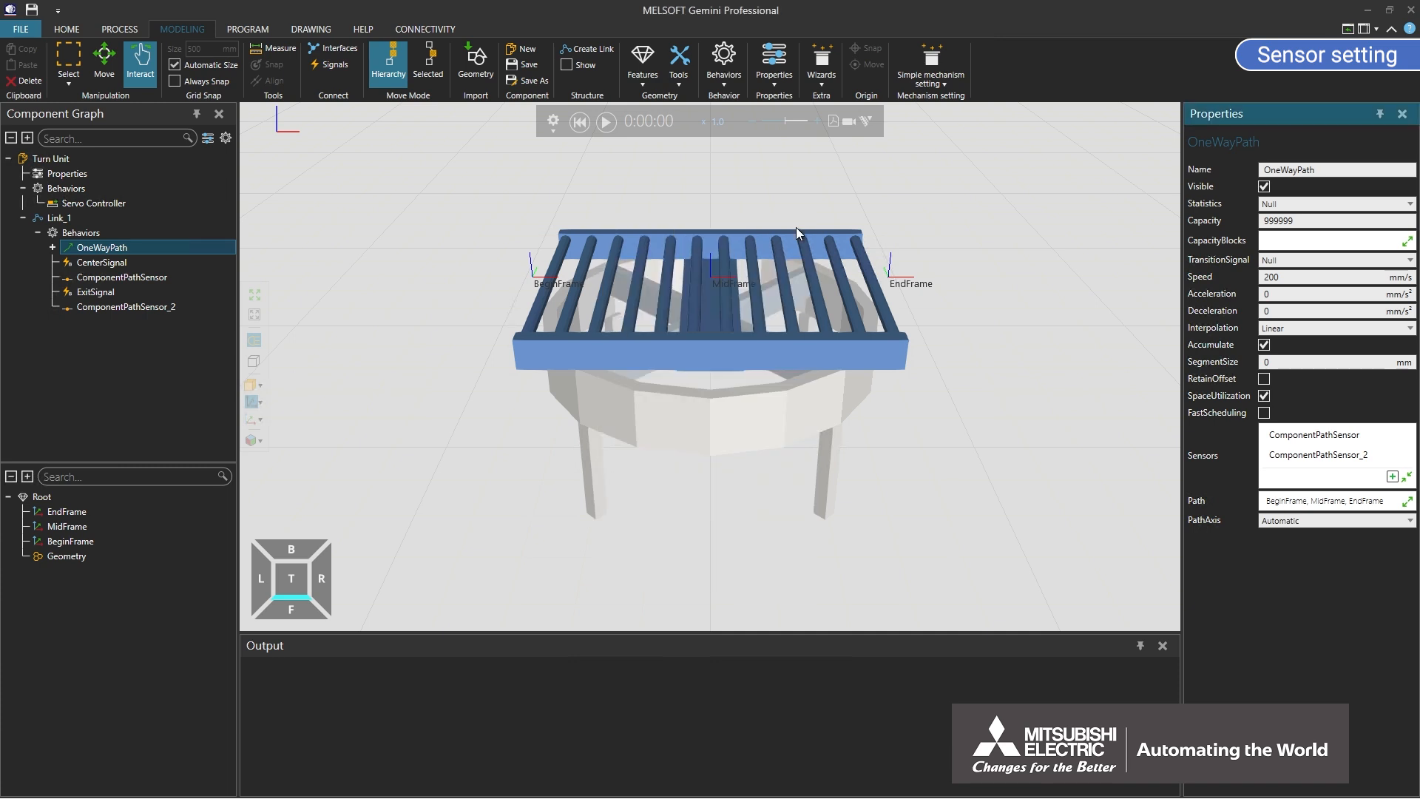
pyautogui.click(1407, 477)
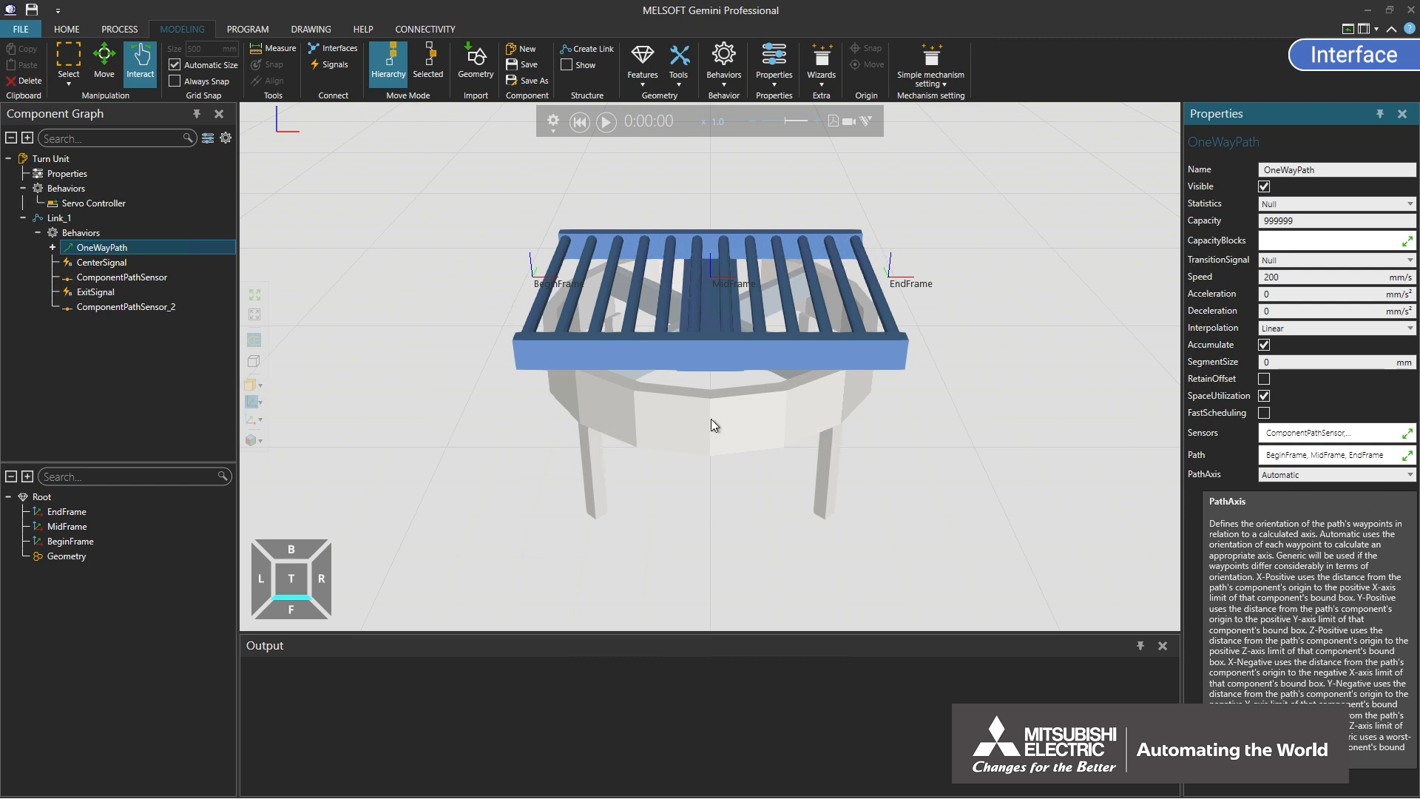
# Step: Add a Frame feature to the root of Turn Unit and name it EnterFrame
pyautogui.click(70, 158)
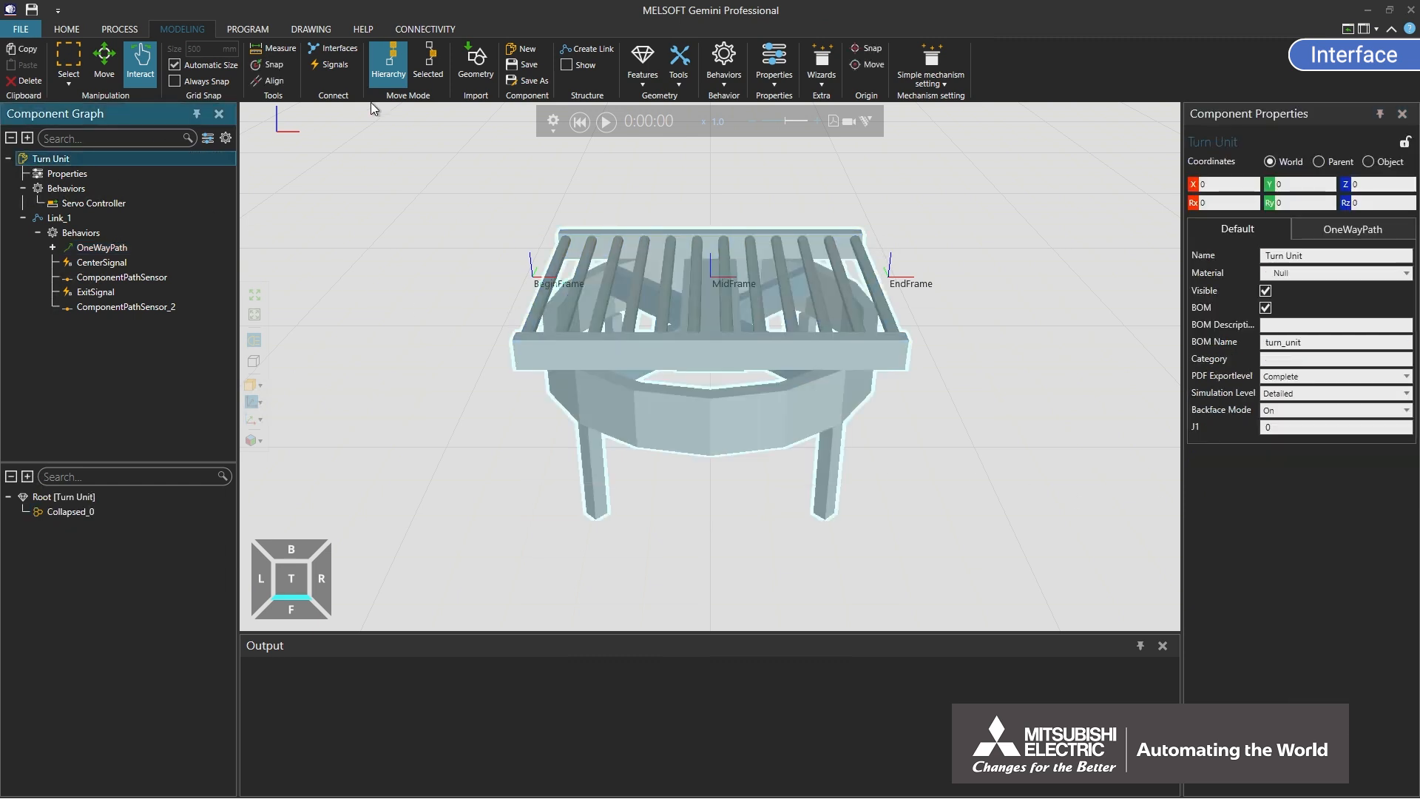
pyautogui.click(641, 64)
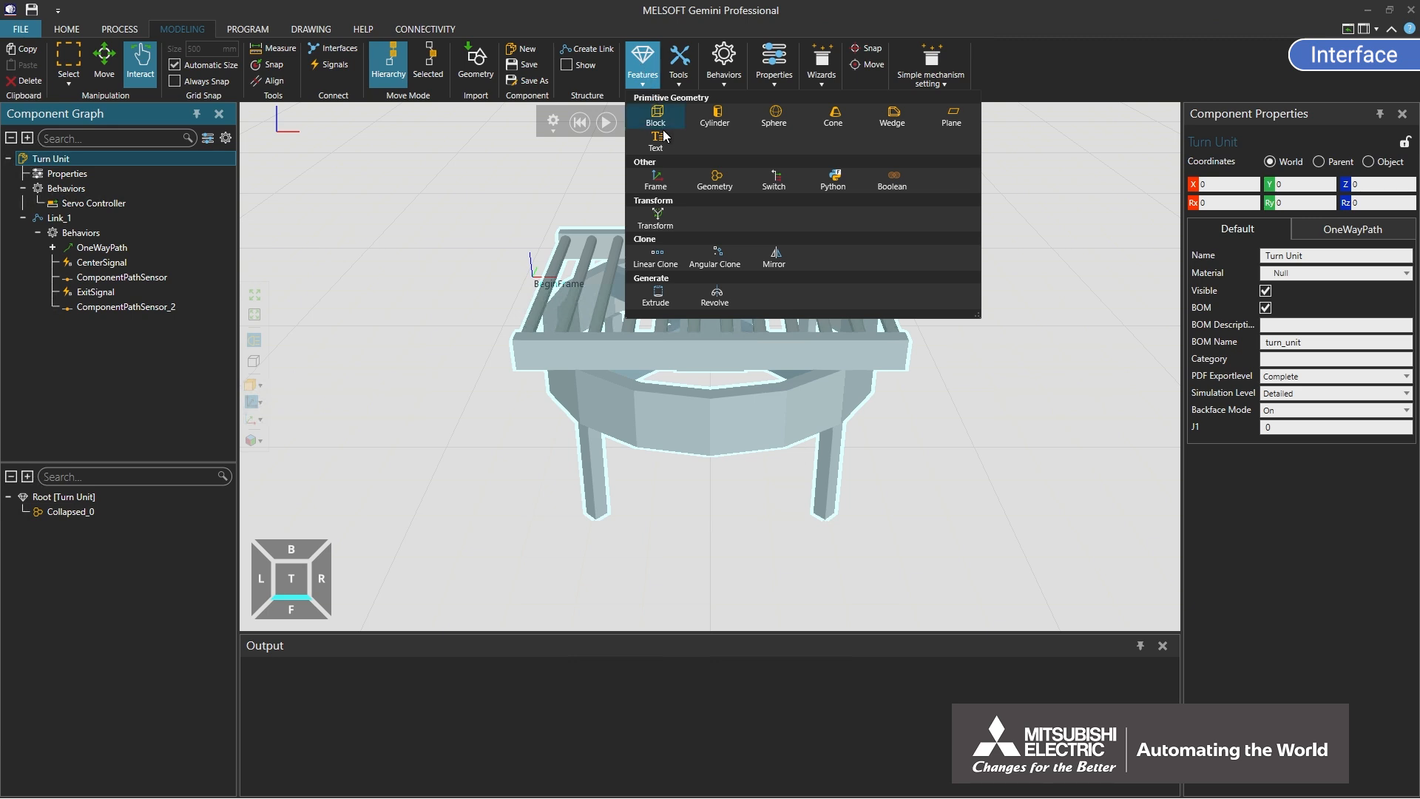
pyautogui.click(655, 177)
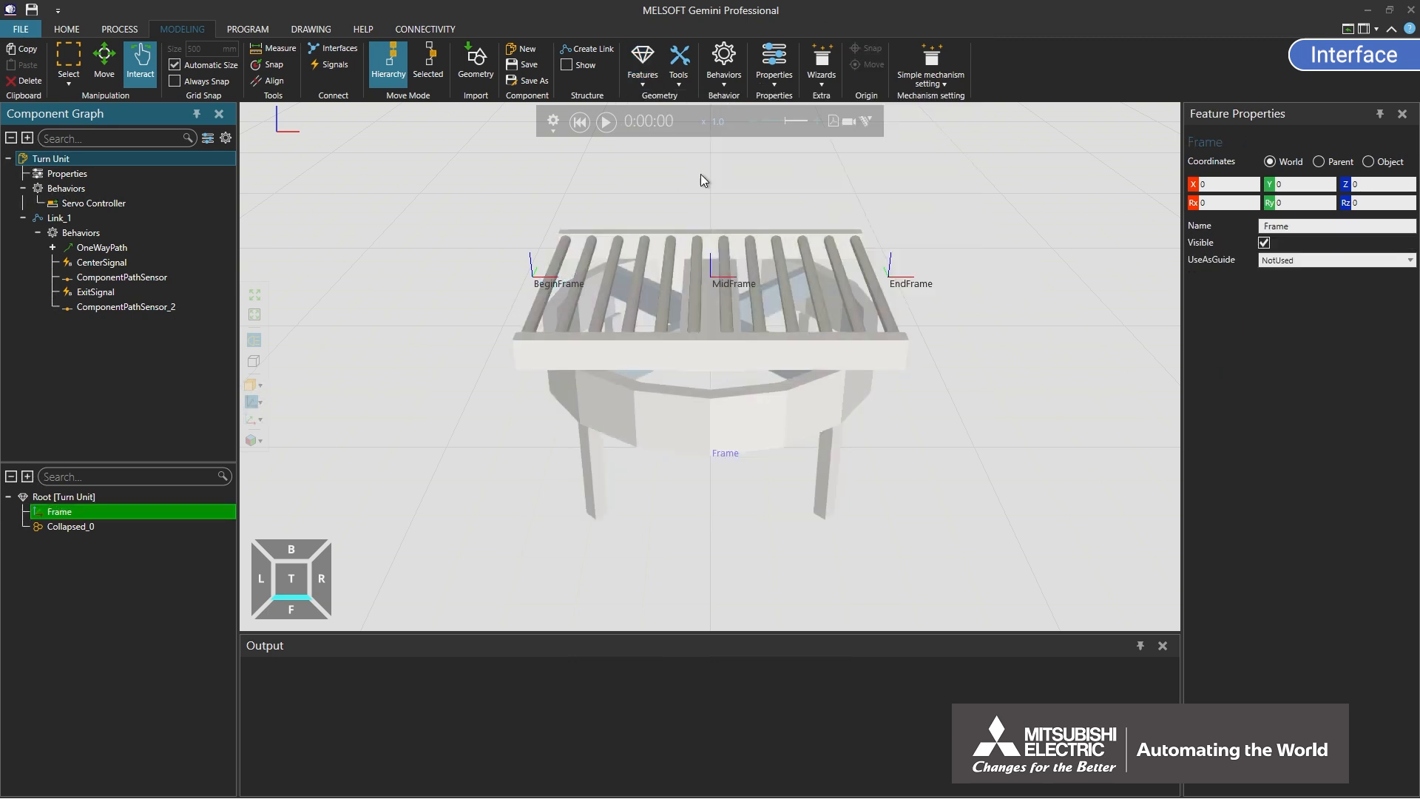
pyautogui.moveTo(1292, 225); pyautogui.dragTo(1249, 229)
pyautogui.write('EnterF')
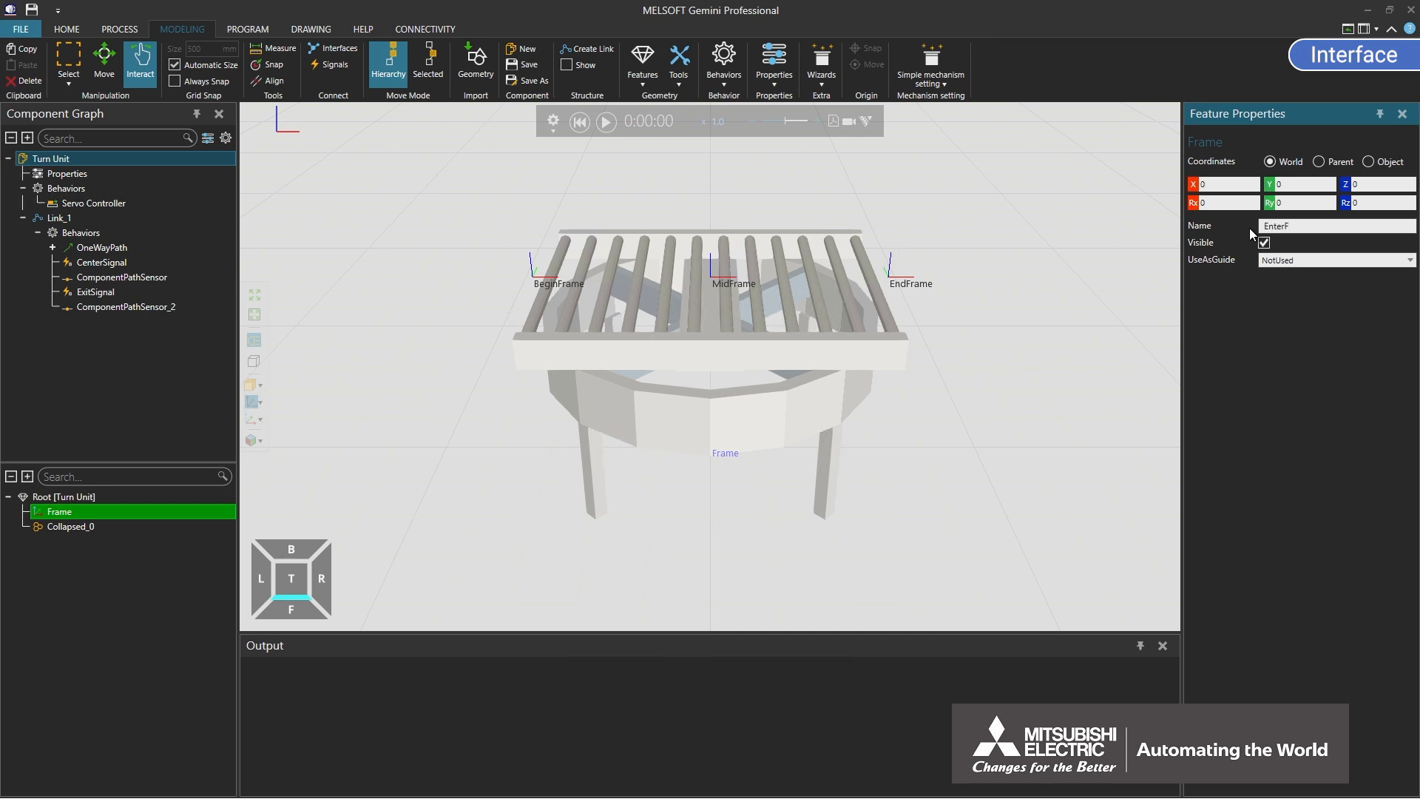
pyautogui.write('rame')
pyautogui.press('Return')
# Step: Position EnterFrame at X -600 and Z 700, and check it by rotating the conveyor table and resetting the simulation
pyautogui.click(1355, 184)
pyautogui.write('700')
pyautogui.press('Return')
pyautogui.click(1207, 184)
pyautogui.press('Return')
pyautogui.moveTo(811, 263); pyautogui.dragTo(804, 324)
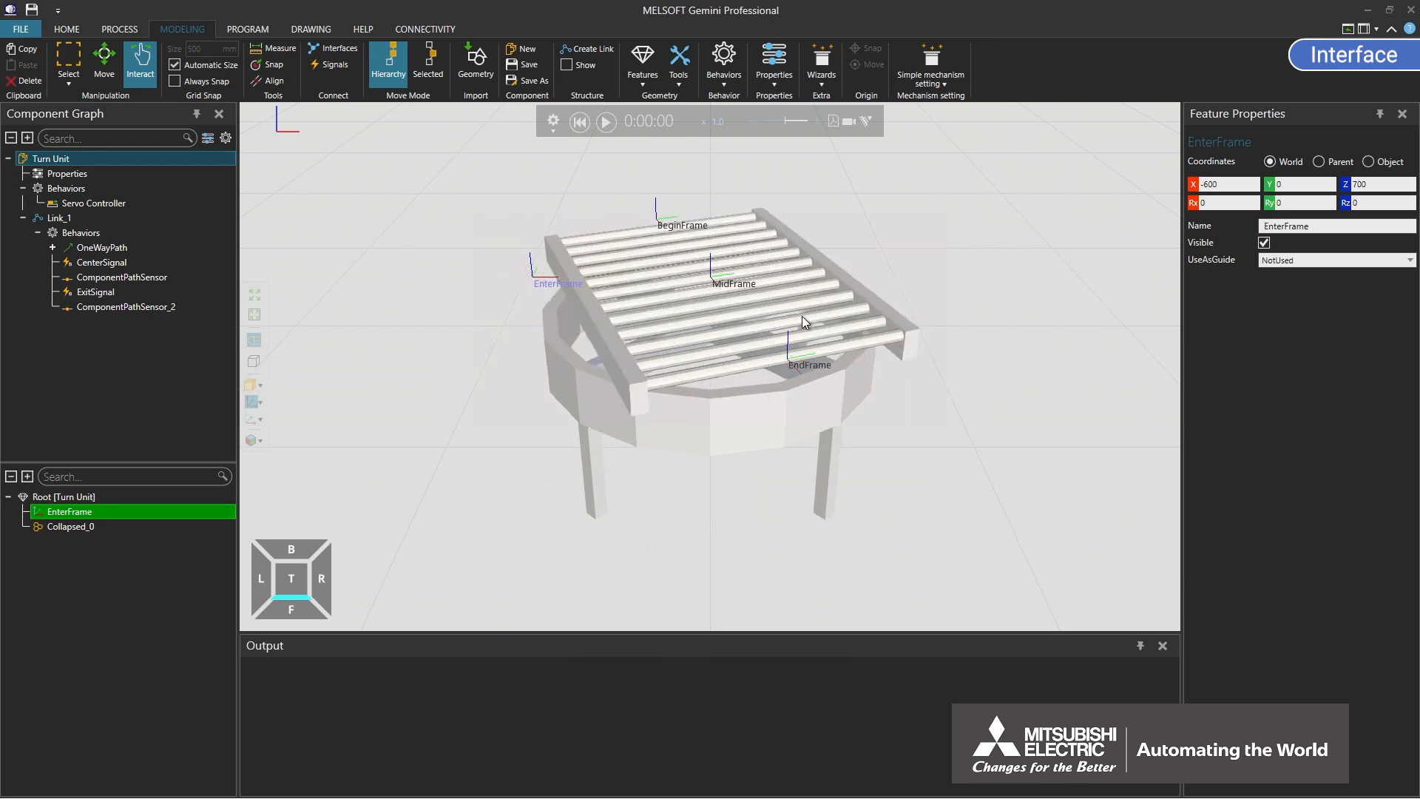
pyautogui.click(580, 124)
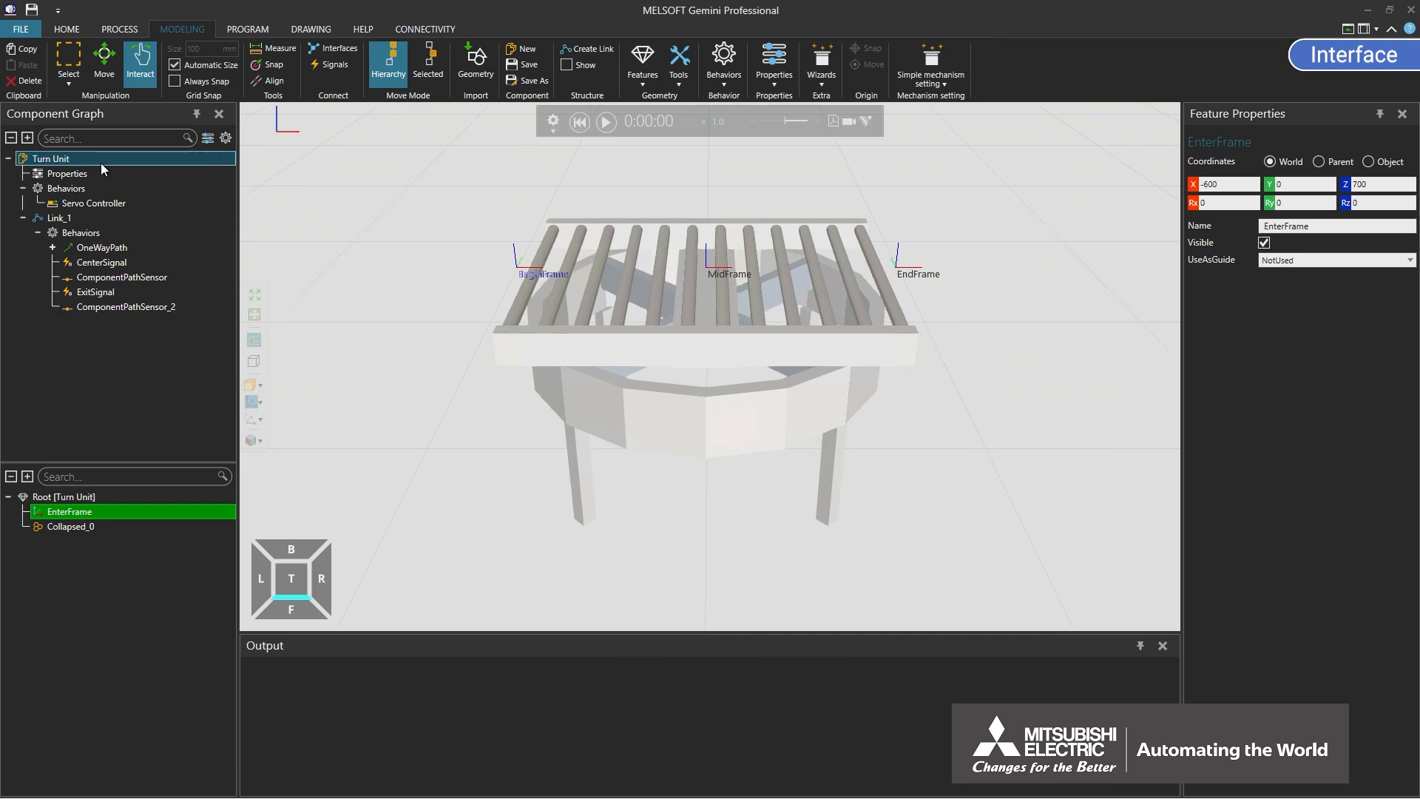
# Step: Add a second Frame feature to the root of Turn Unit and name it ExitFrame
pyautogui.click(67, 161)
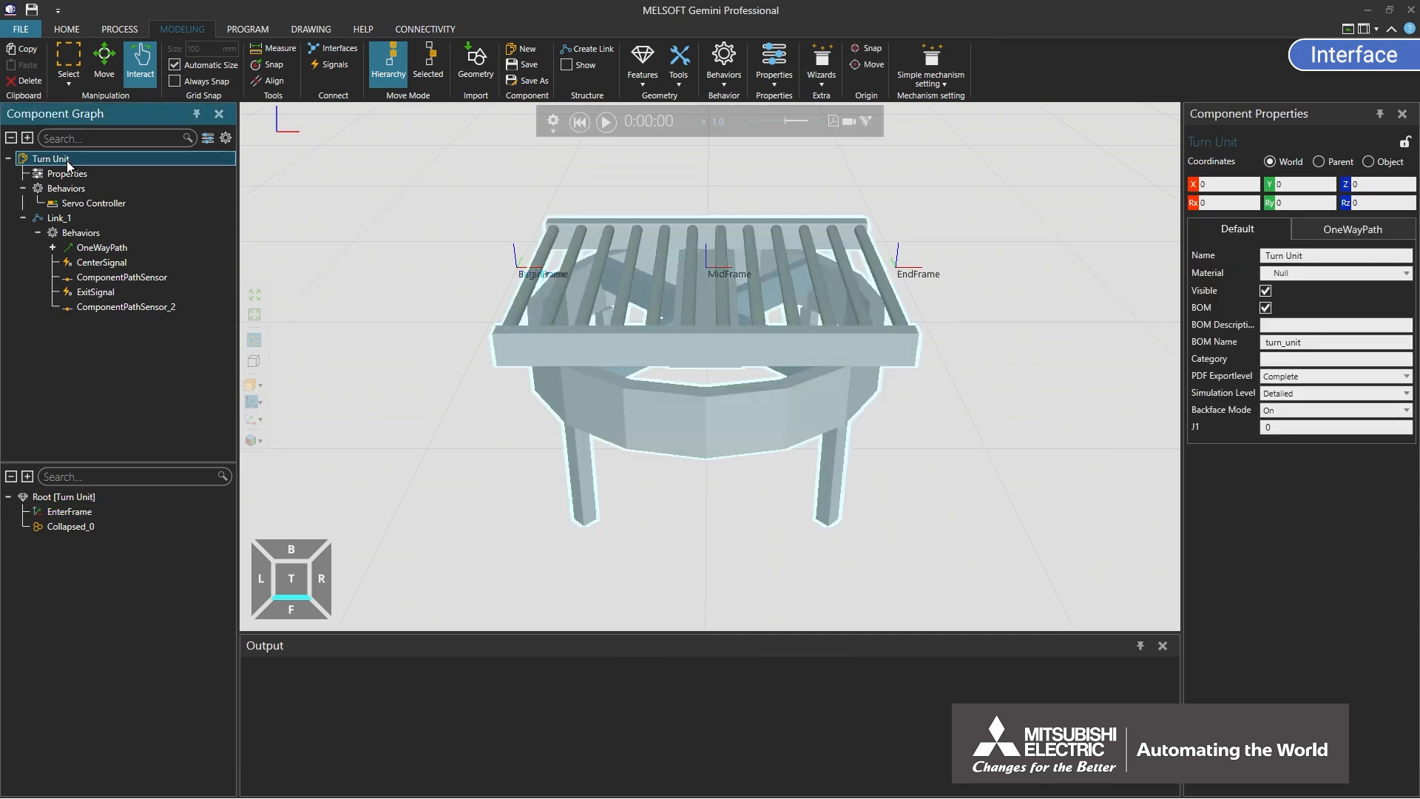
pyautogui.click(644, 74)
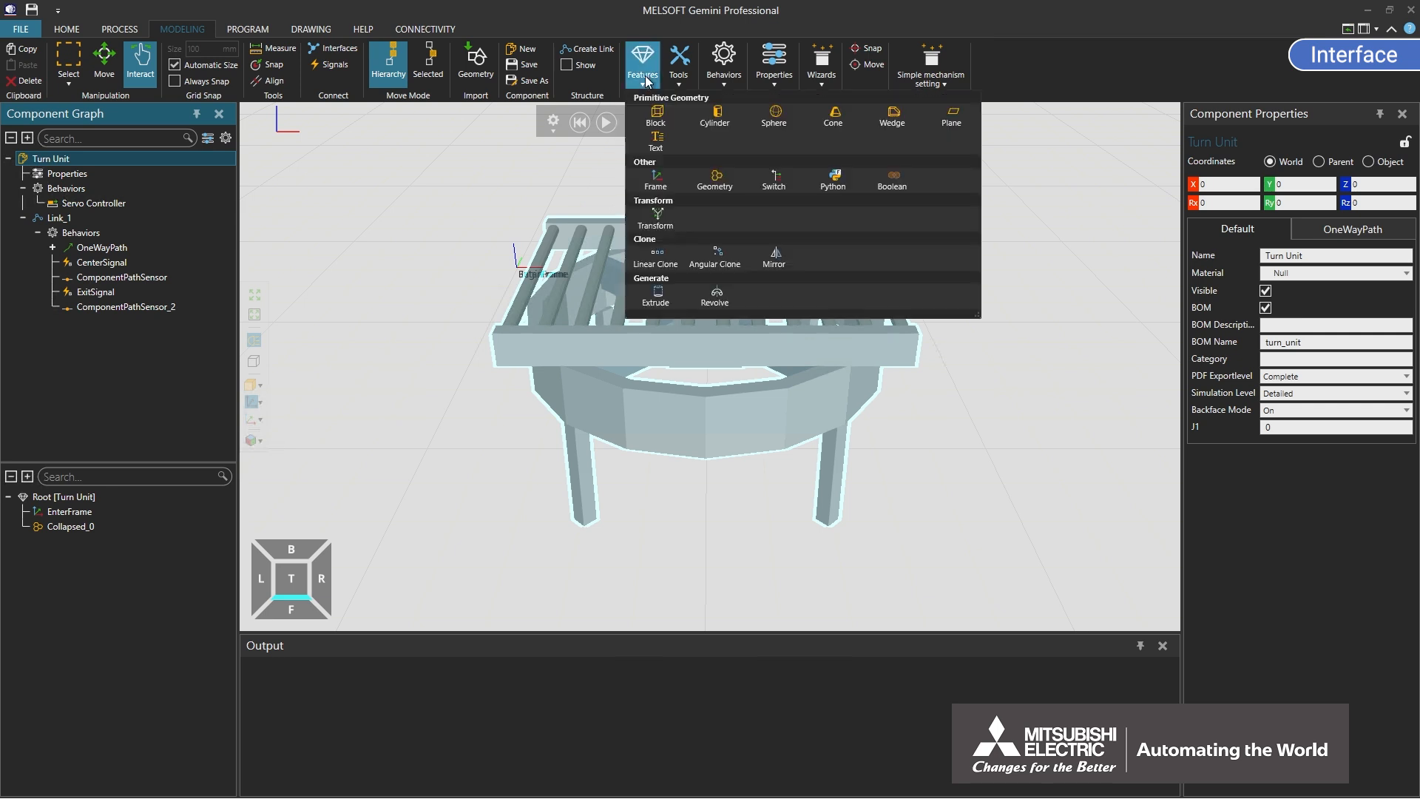
pyautogui.click(669, 173)
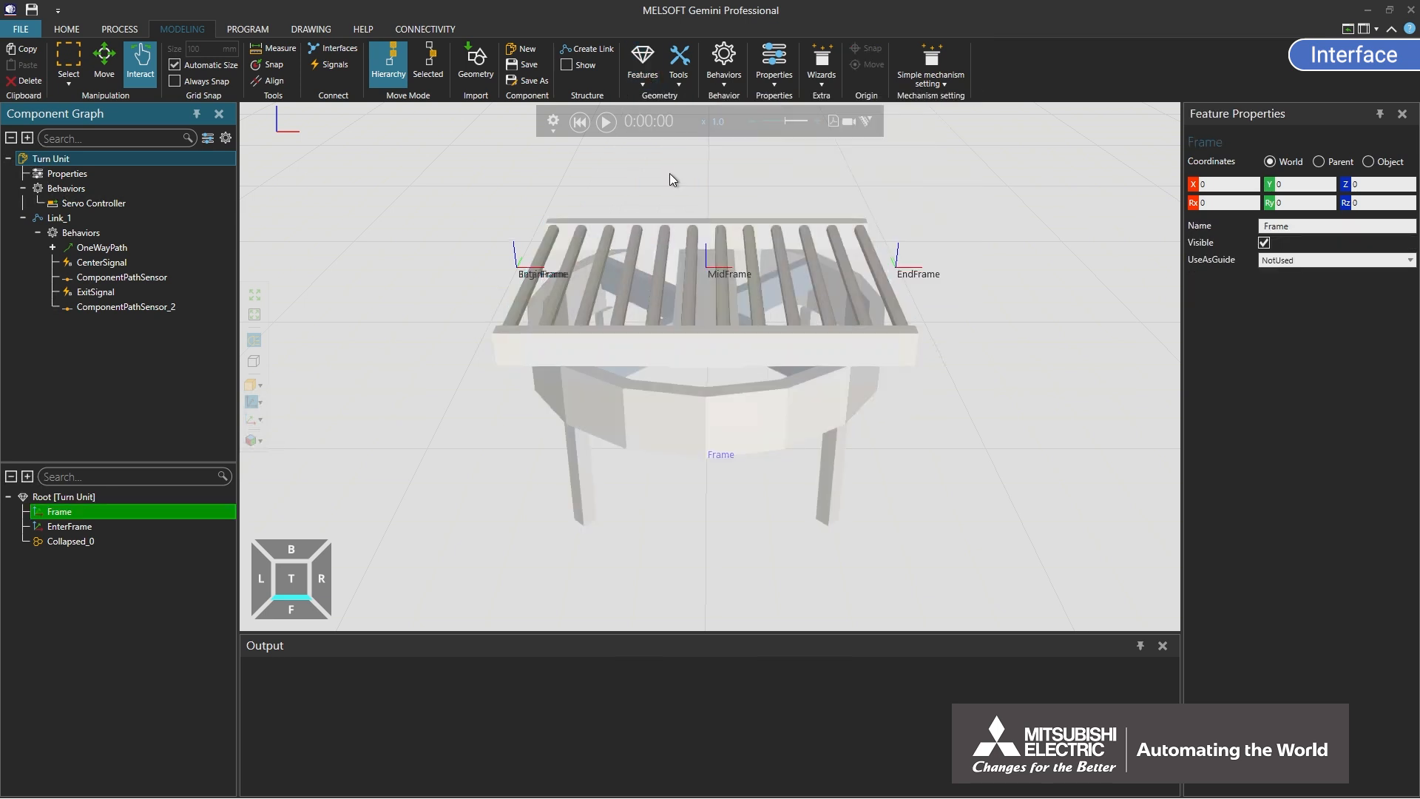
pyautogui.doubleClick(1262, 226)
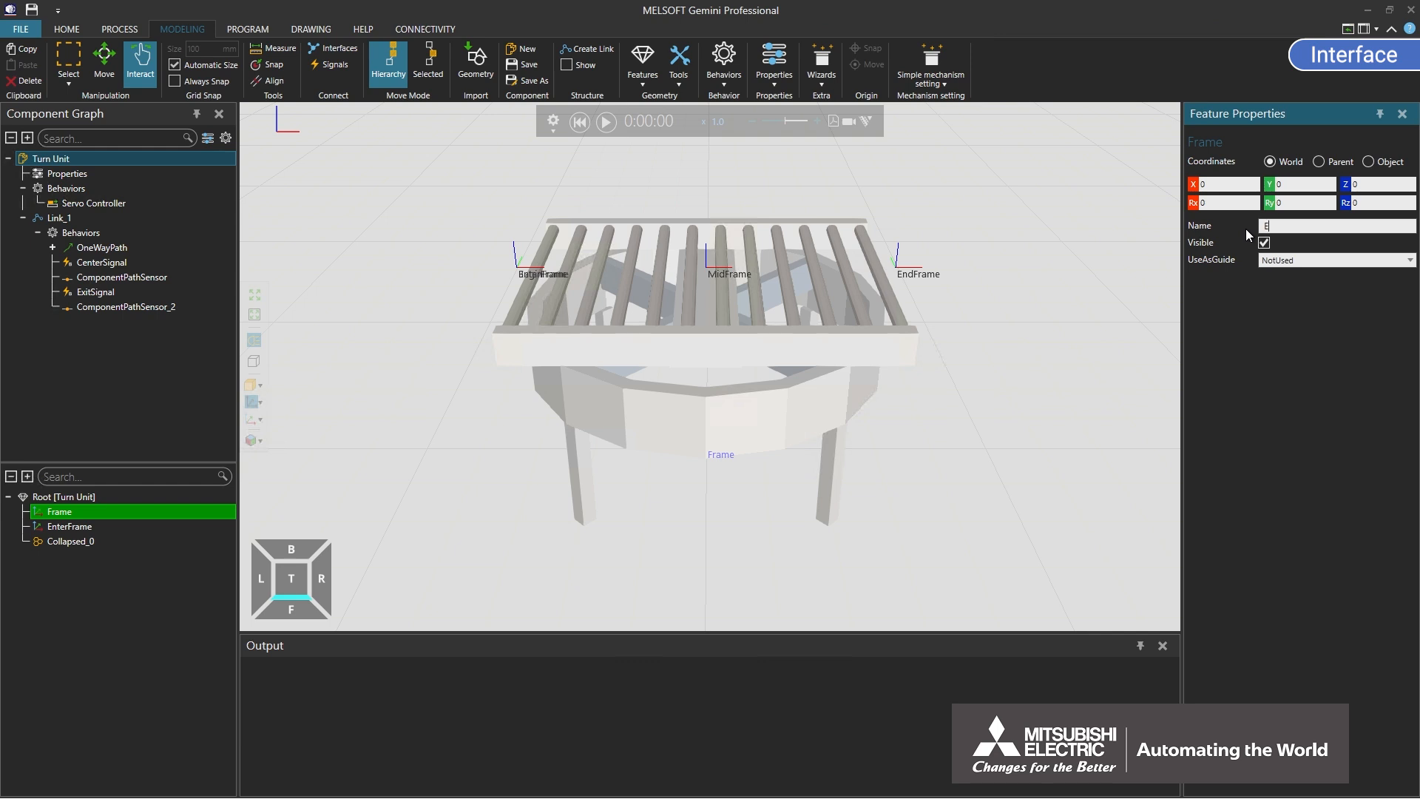
pyautogui.write('ExitFrame')
pyautogui.press('Return')
# Step: Position ExitFrame at Y 600 and Z 700 with Rz 90, and check it by rotating the table and resetting the simulation
pyautogui.doubleClick(1361, 186)
pyautogui.press('Return')
pyautogui.doubleClick(1279, 185)
pyautogui.write('600')
pyautogui.press('Return')
pyautogui.click(1361, 203)
pyautogui.press('BackSpace')
pyautogui.write('9')
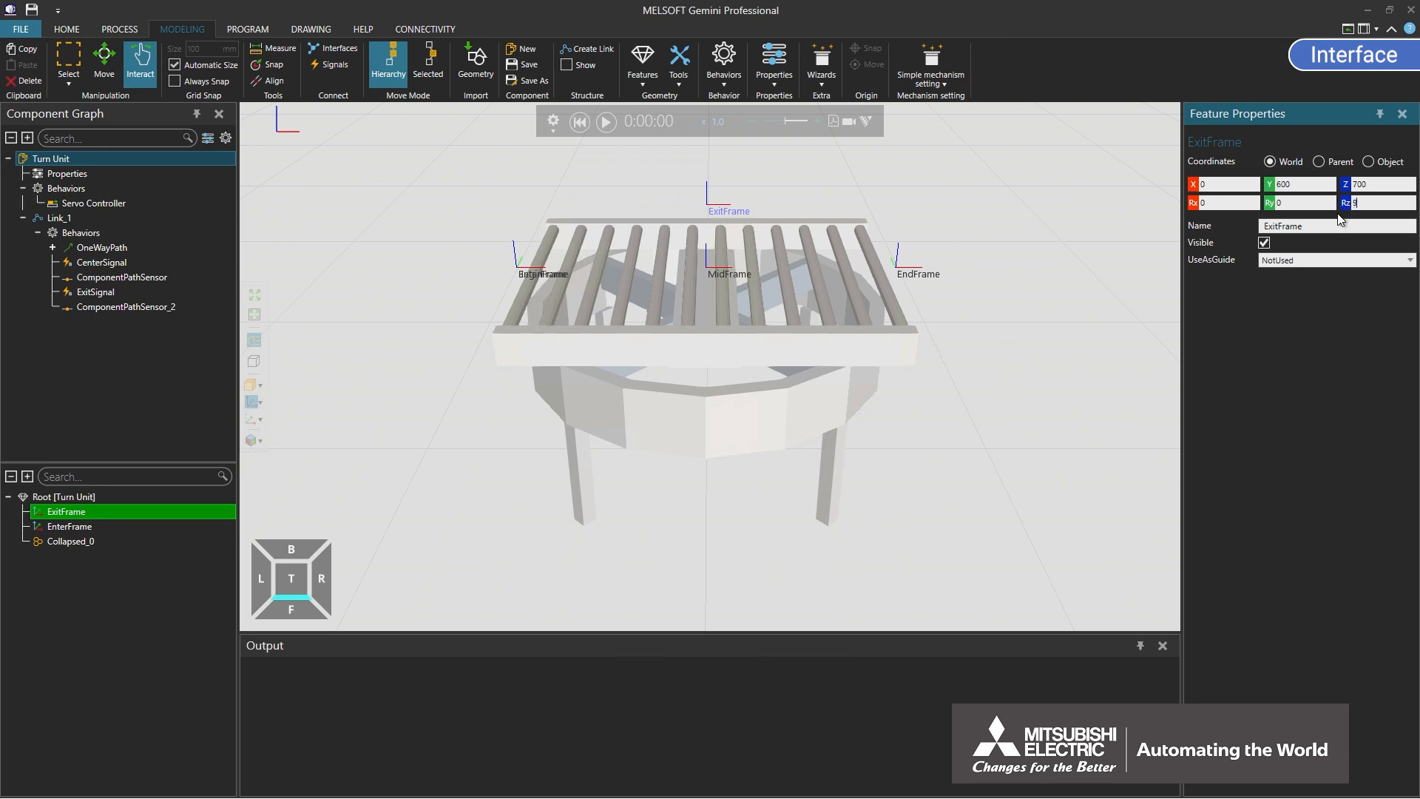
pyautogui.write('0')
pyautogui.press('Return')
pyautogui.moveTo(838, 258); pyautogui.dragTo(654, 216, button='right')
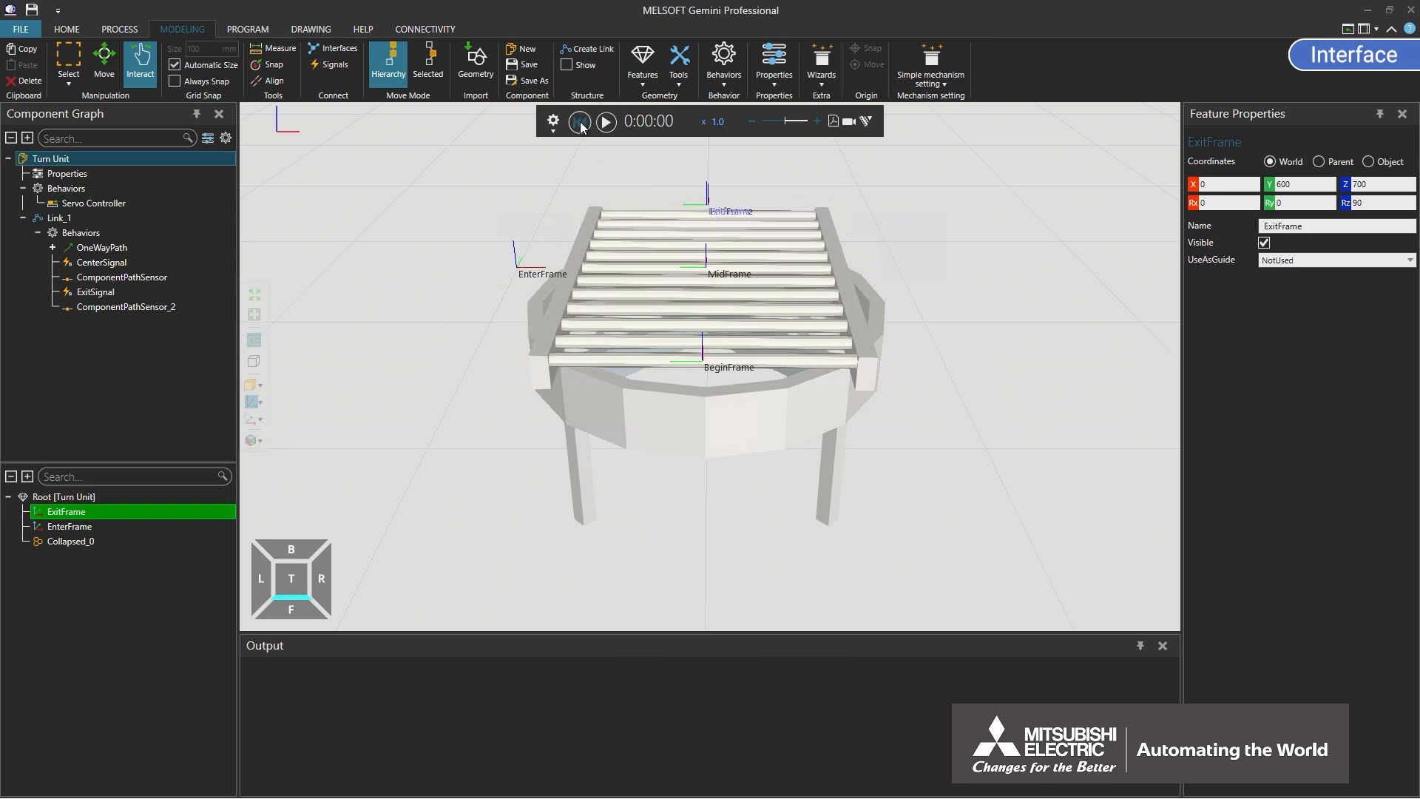
pyautogui.click(580, 122)
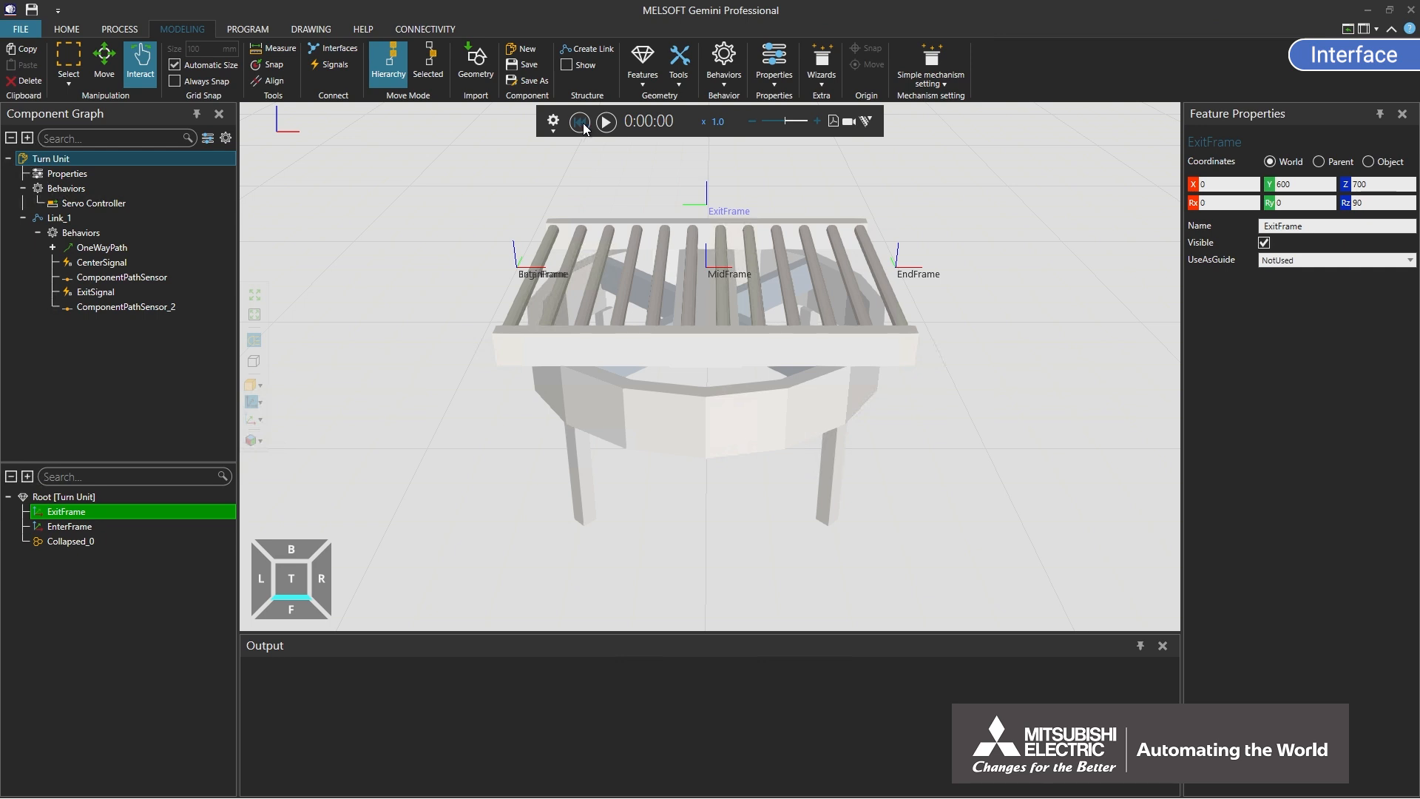
# Step: Add a One To One interface behavior to Turn Unit with a new section that uses EnterFrame as its section frame
pyautogui.click(736, 75)
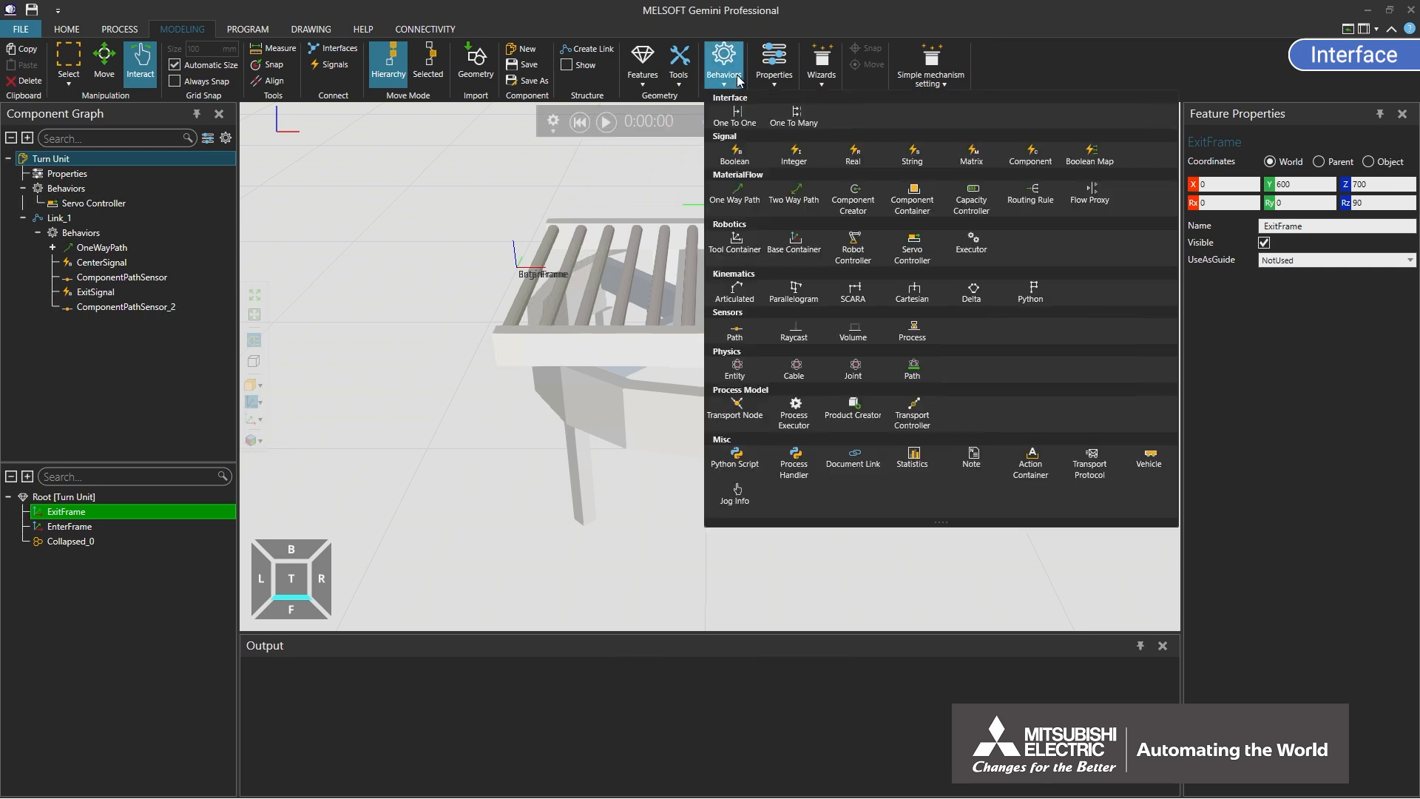
pyautogui.click(742, 115)
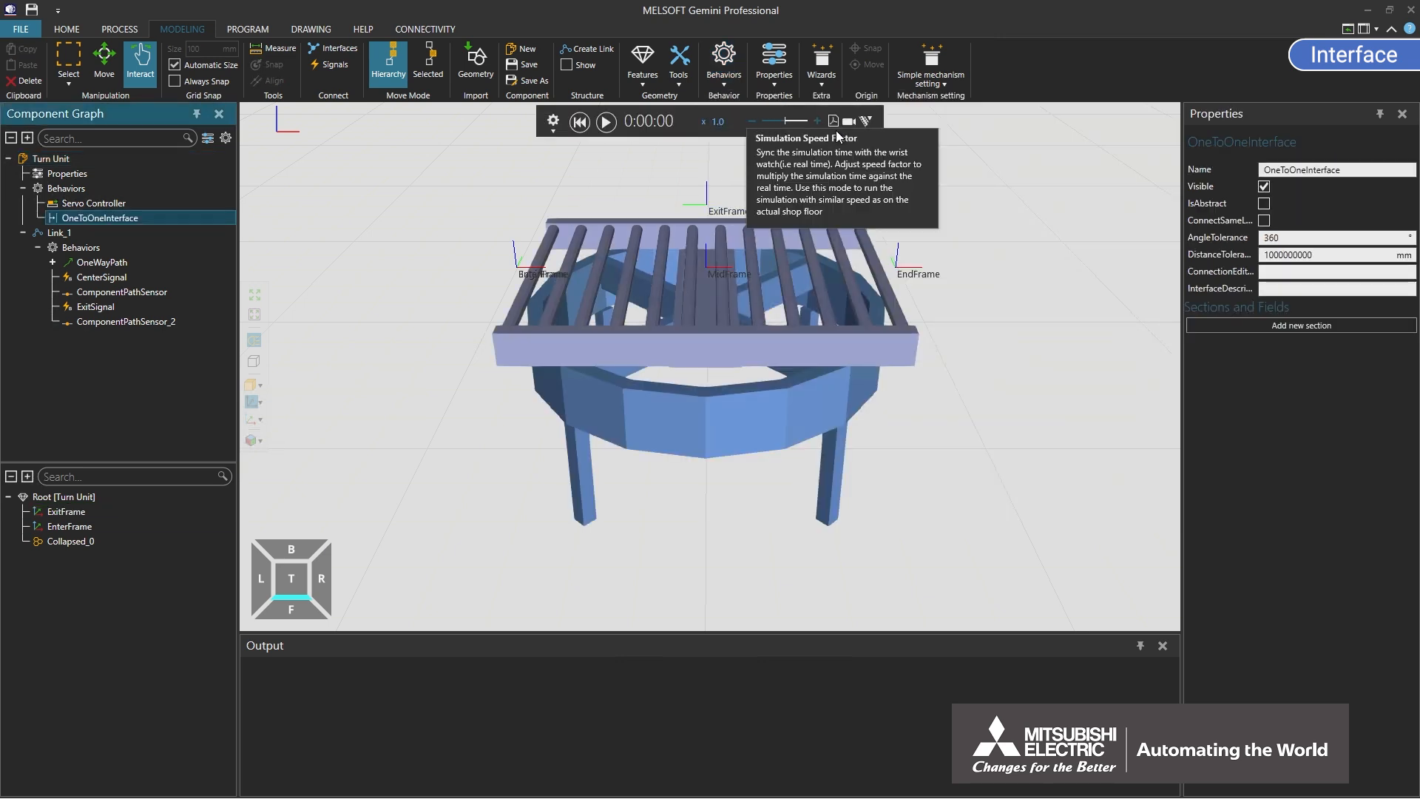
pyautogui.click(1249, 324)
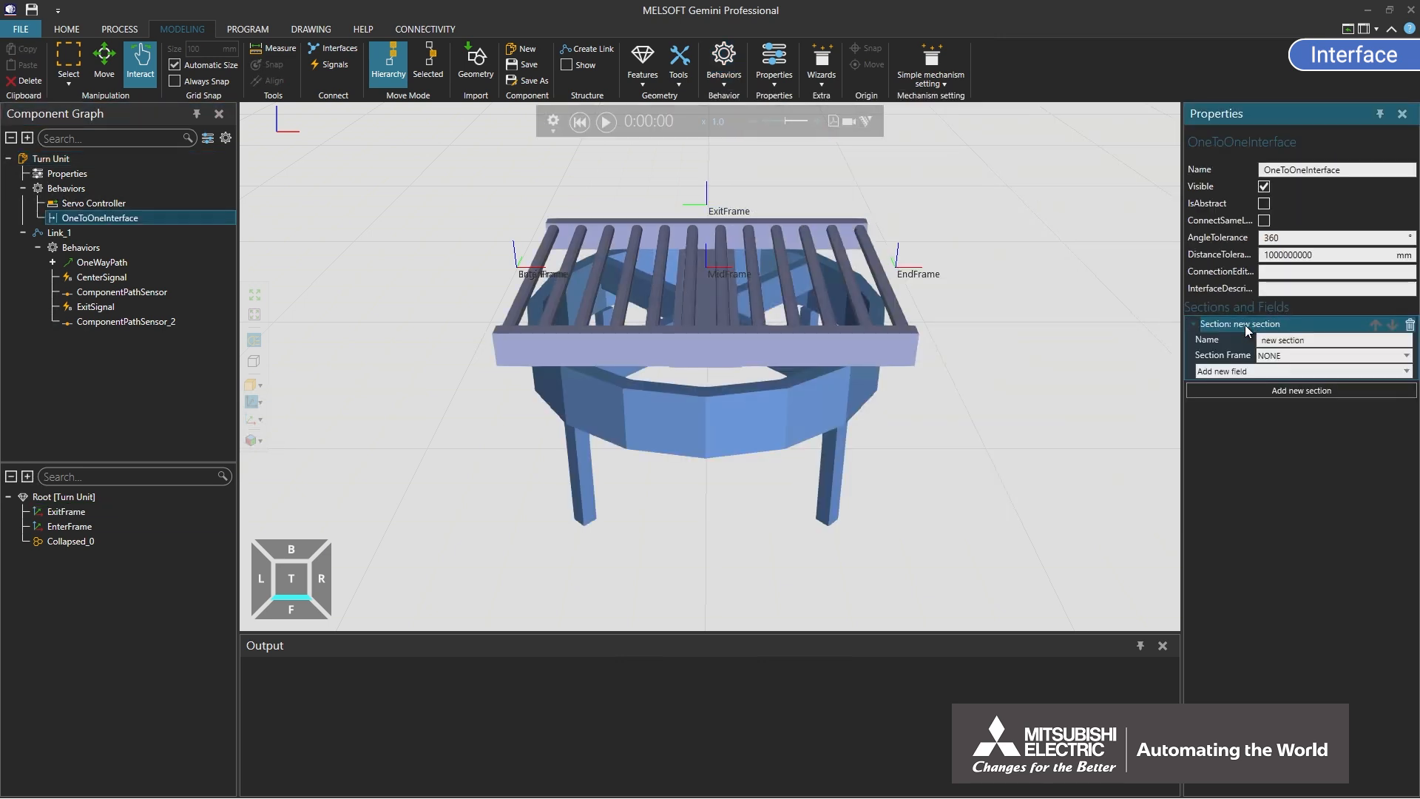
pyautogui.click(1294, 354)
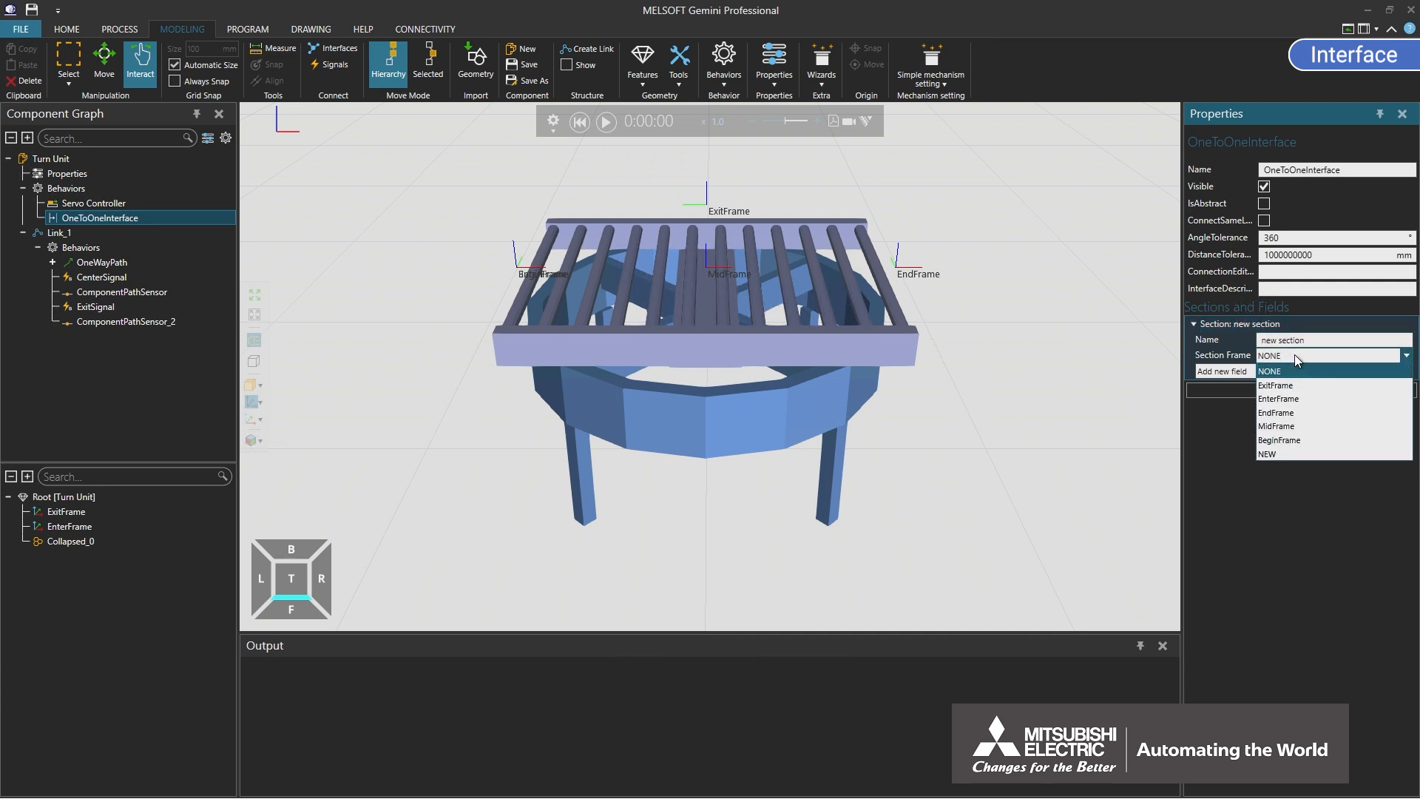
pyautogui.click(1302, 398)
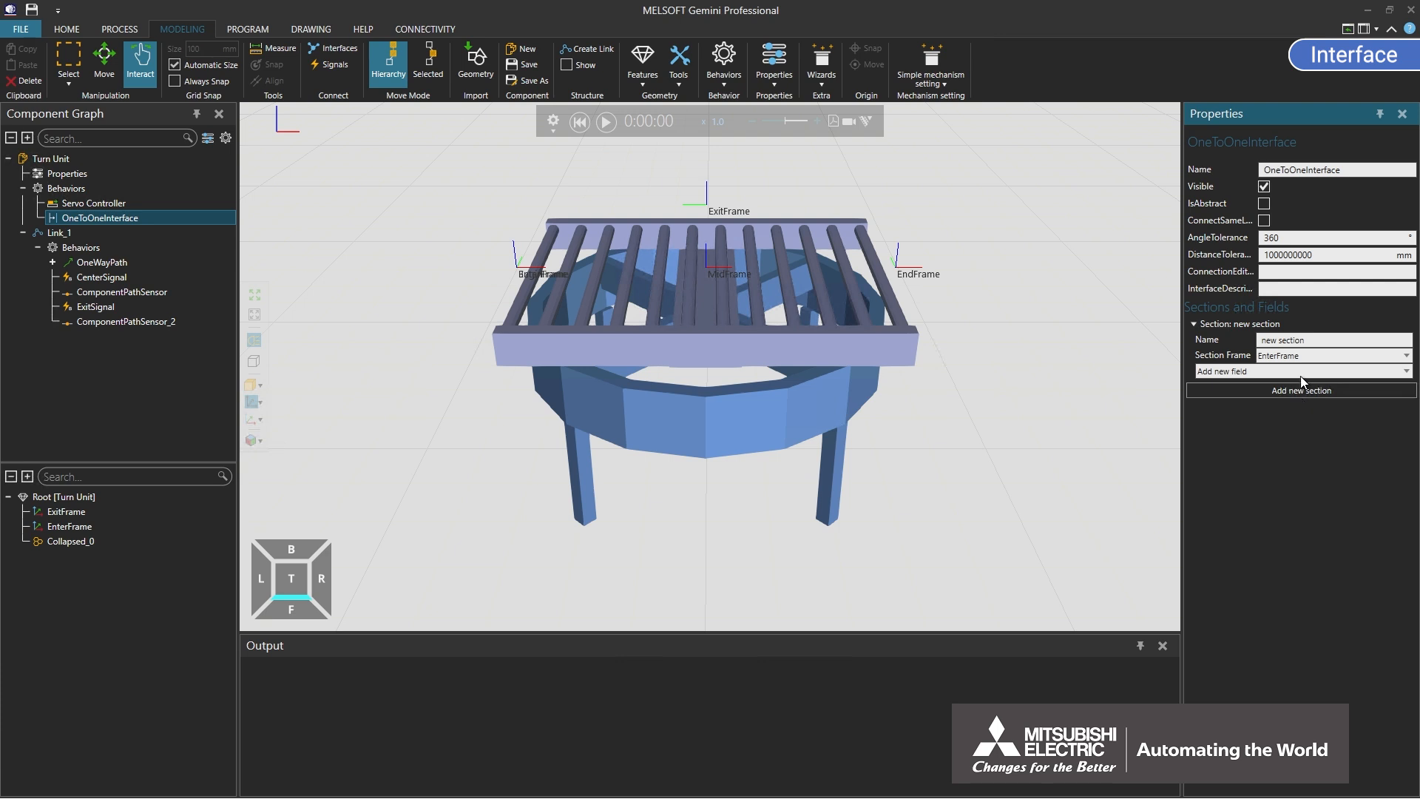
# Step: Add a Flow field to the EnterFrame section with OneWayPath as the container and Input as the port
pyautogui.click(1294, 371)
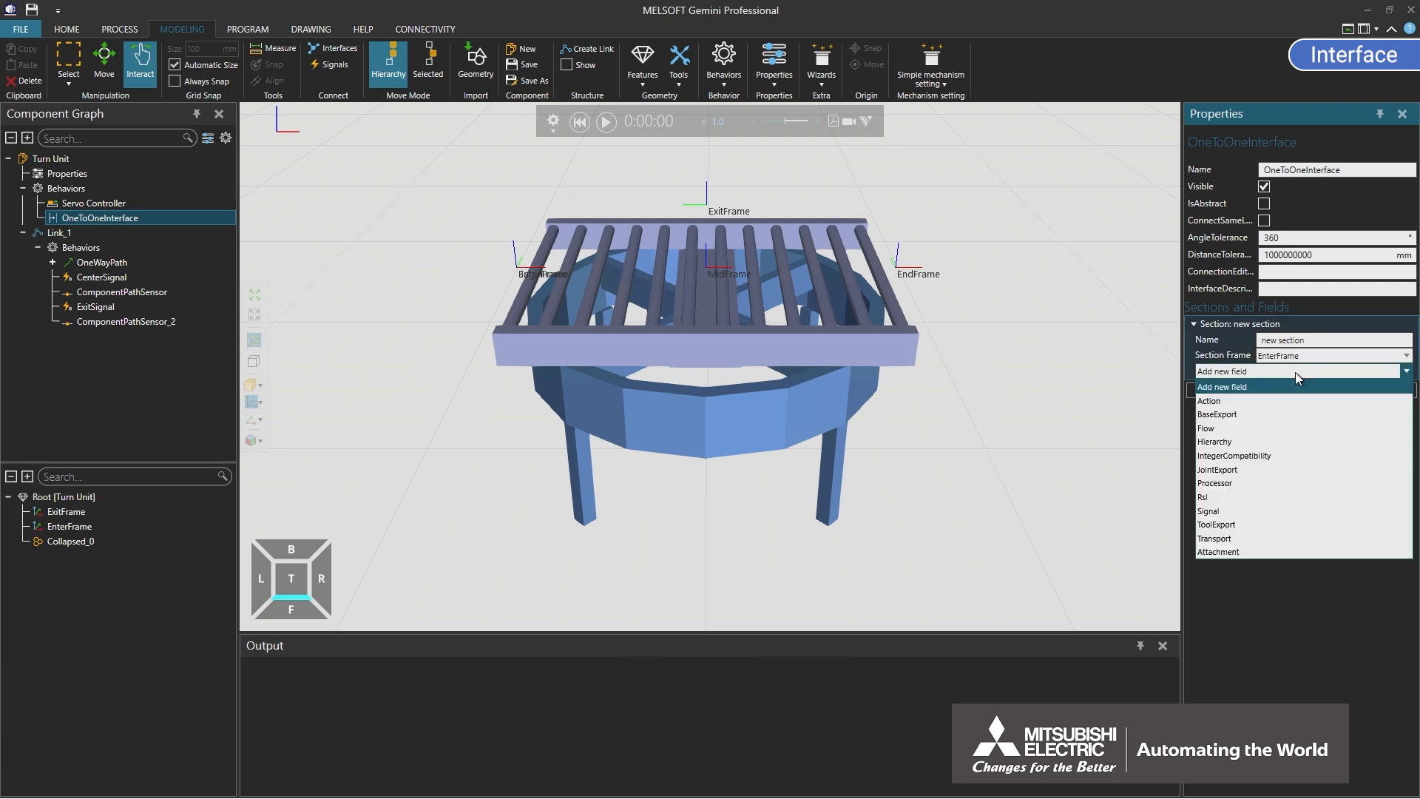
pyautogui.click(1287, 429)
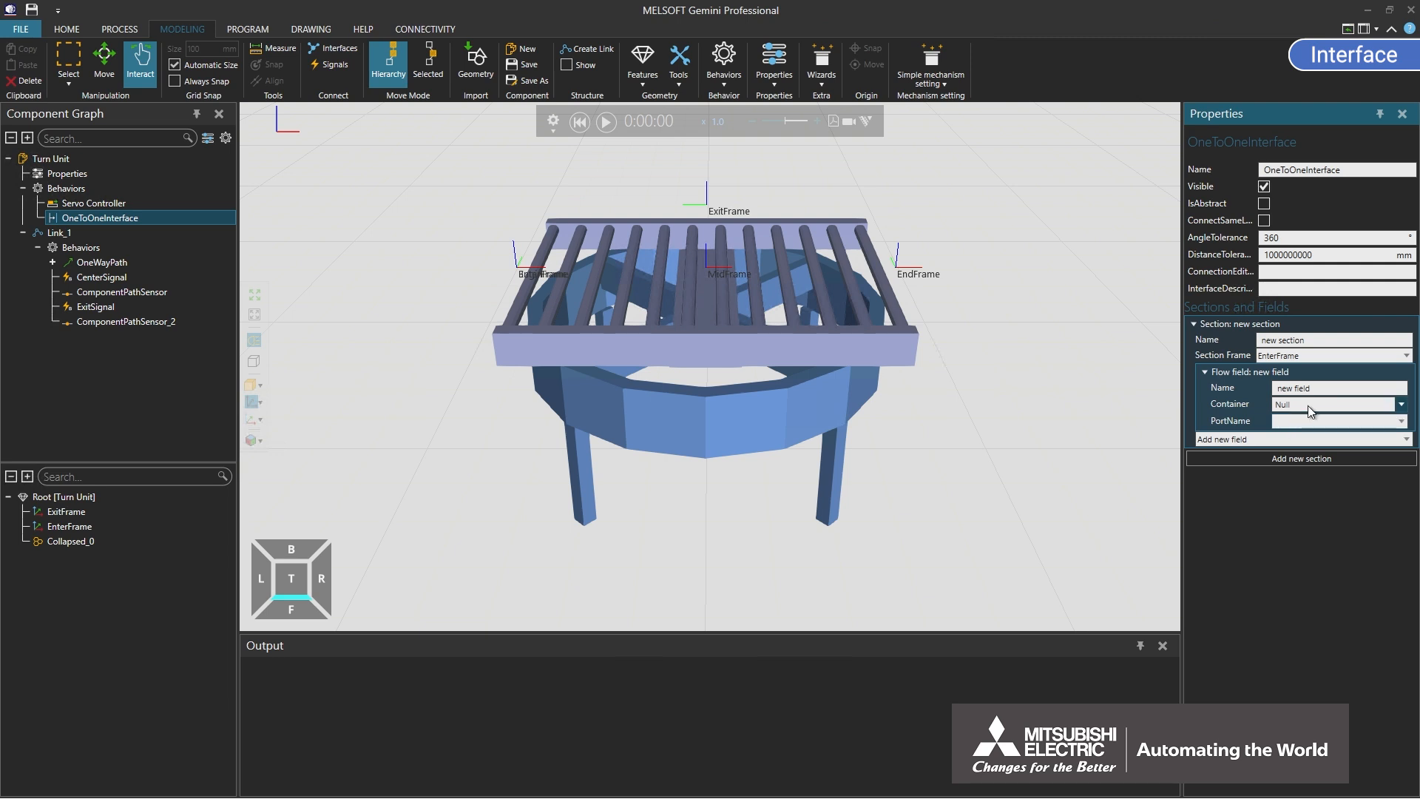
pyautogui.click(1308, 405)
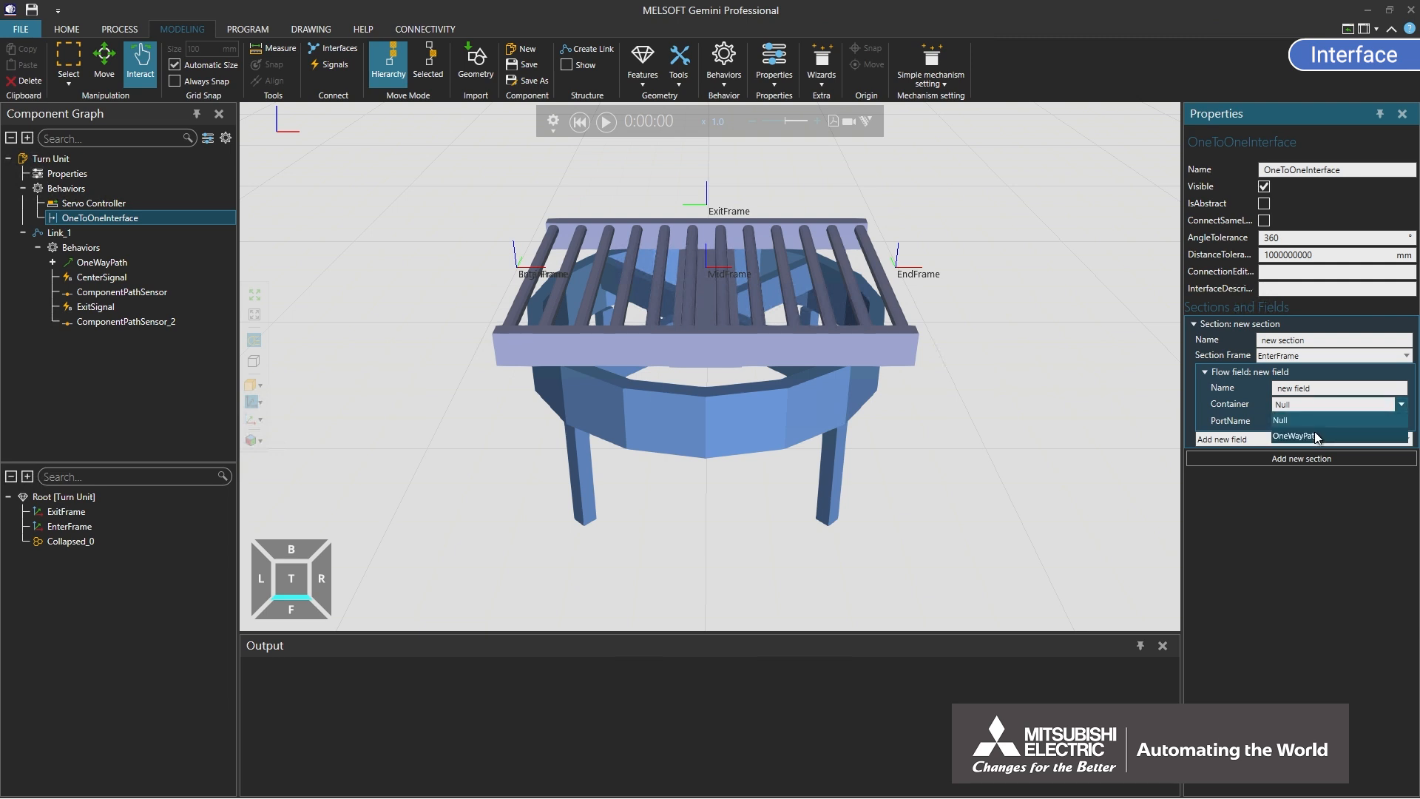
pyautogui.click(1315, 435)
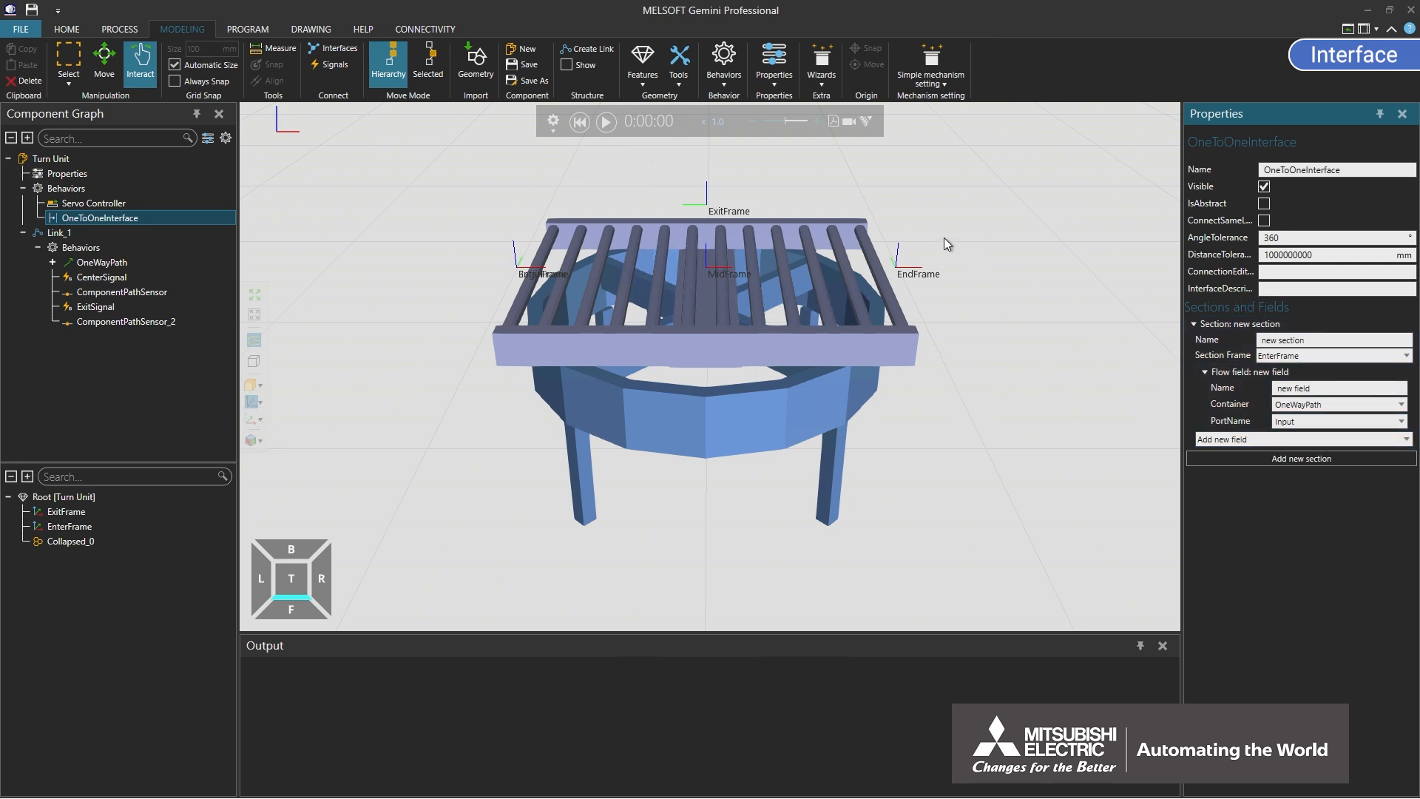
# Step: Add a second One To One interface behavior with a new section that uses ExitFrame as its section frame
pyautogui.click(723, 63)
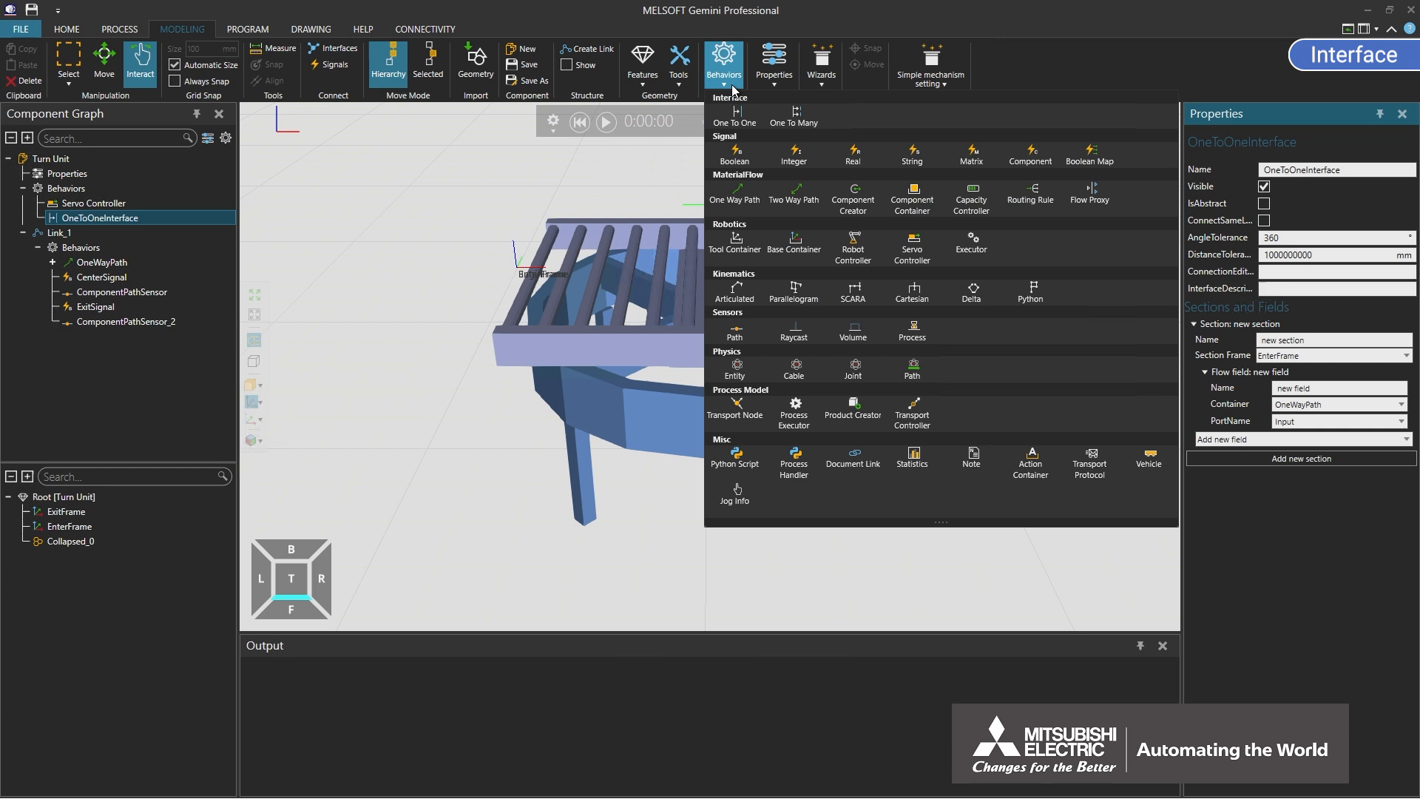
pyautogui.click(754, 116)
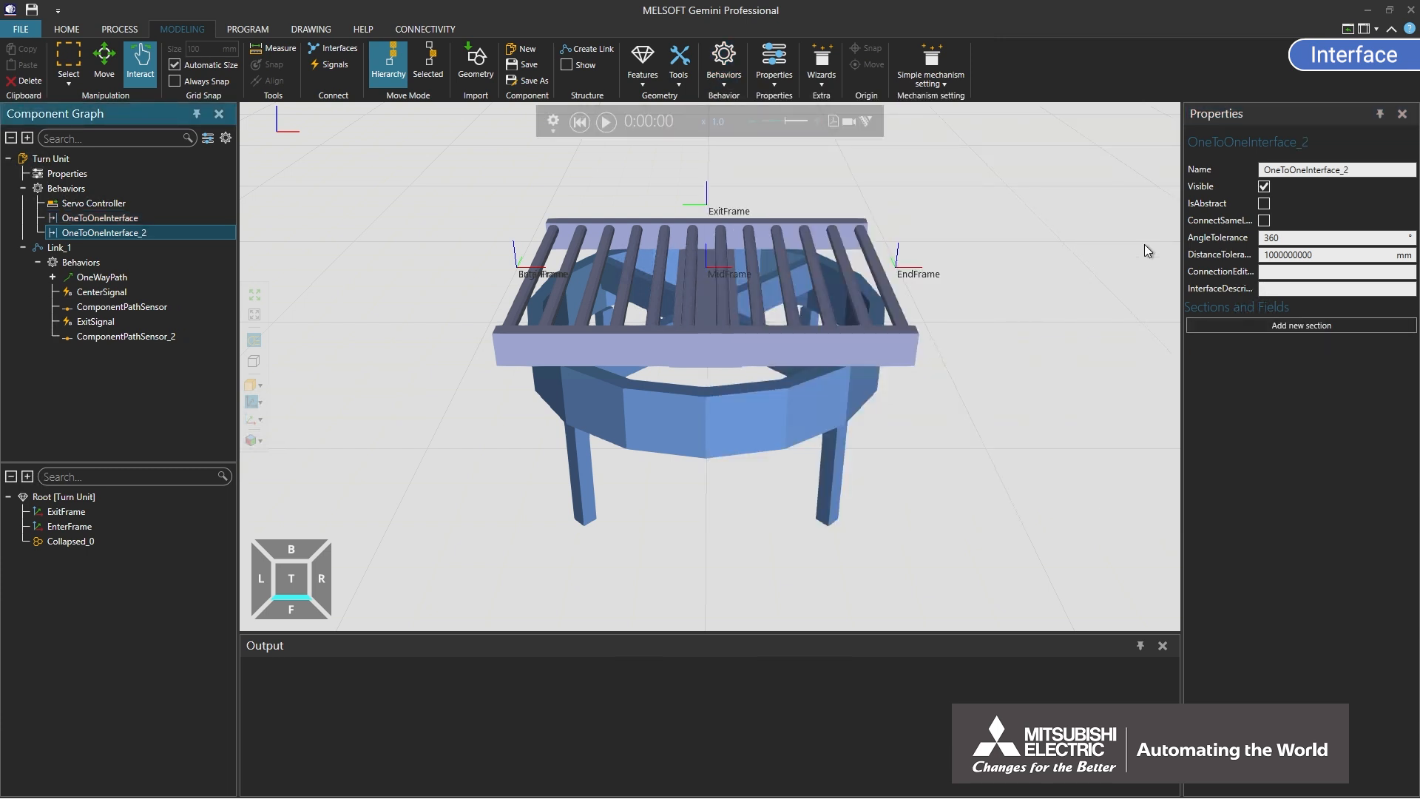
pyautogui.click(1261, 325)
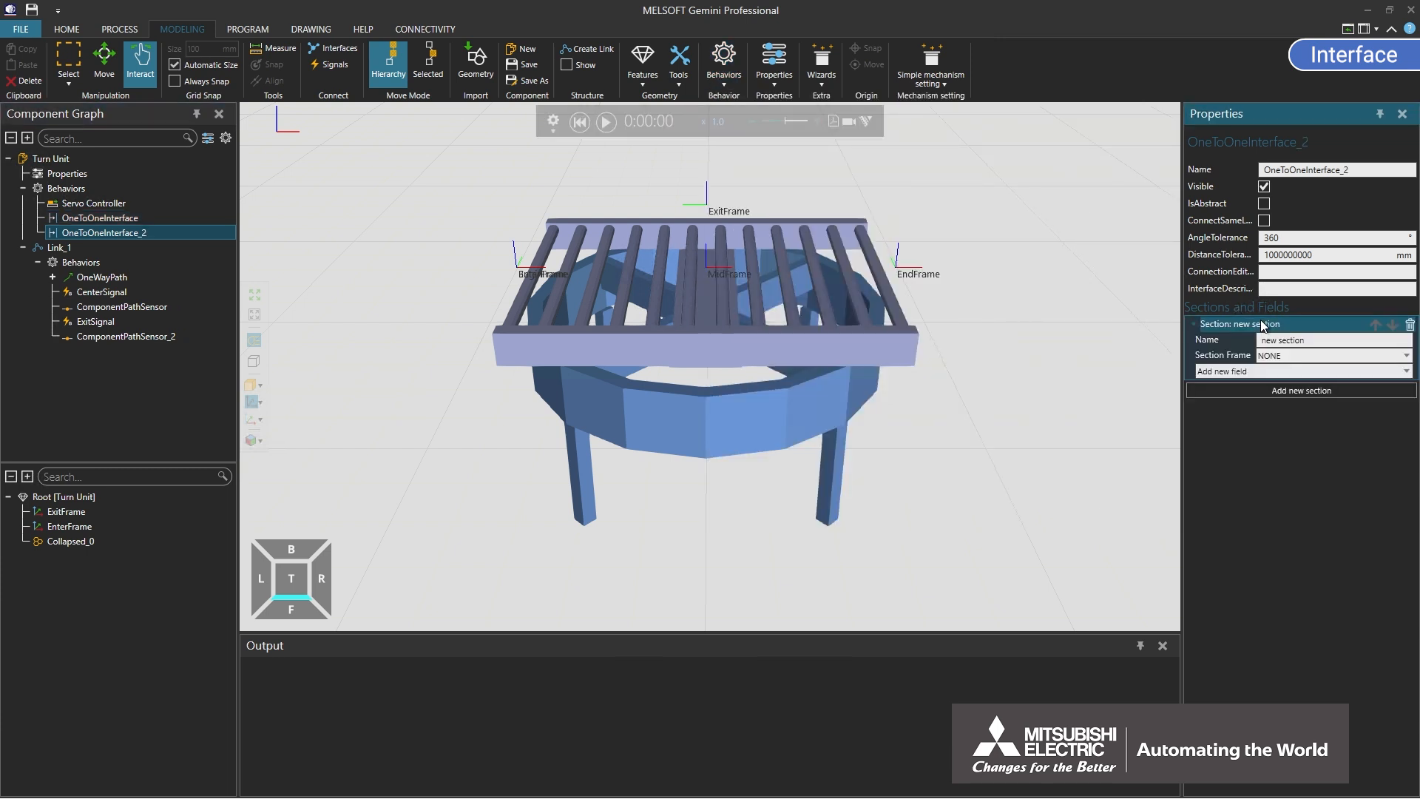
pyautogui.click(1302, 356)
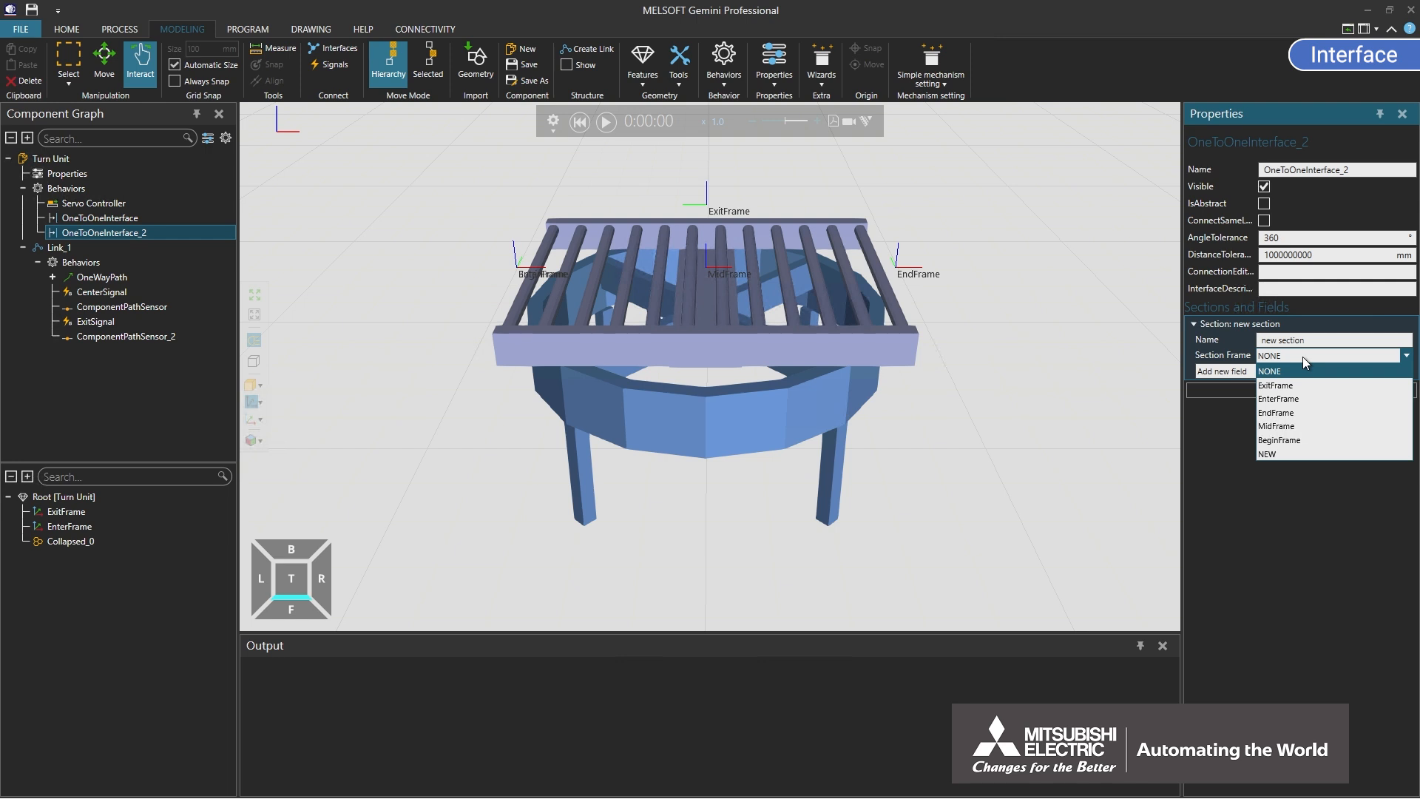
pyautogui.click(1302, 383)
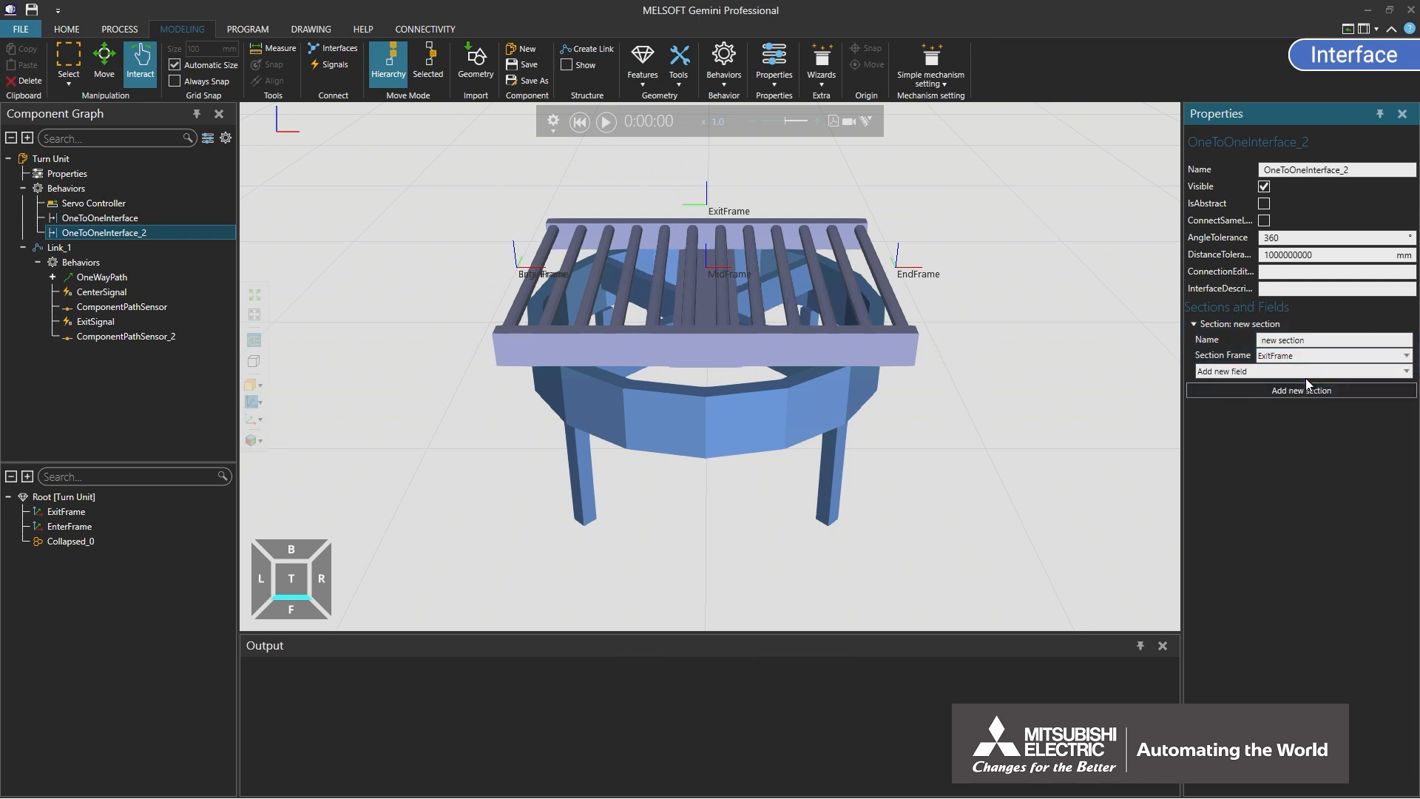
# Step: Add a Flow field to the ExitFrame section with container OneWayPath and port Output, and test-rotate the table before resetting the simulation
pyautogui.click(1306, 370)
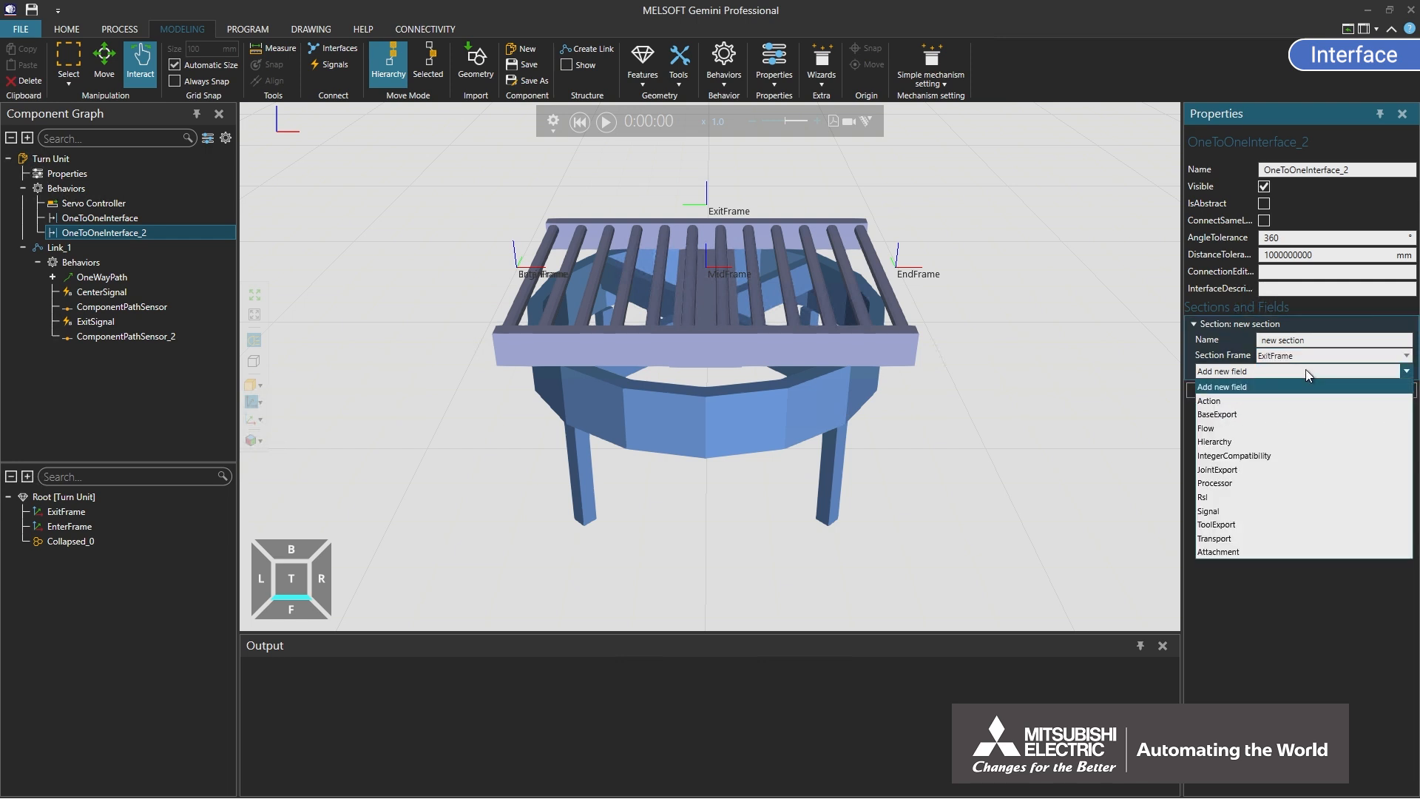
pyautogui.click(1296, 428)
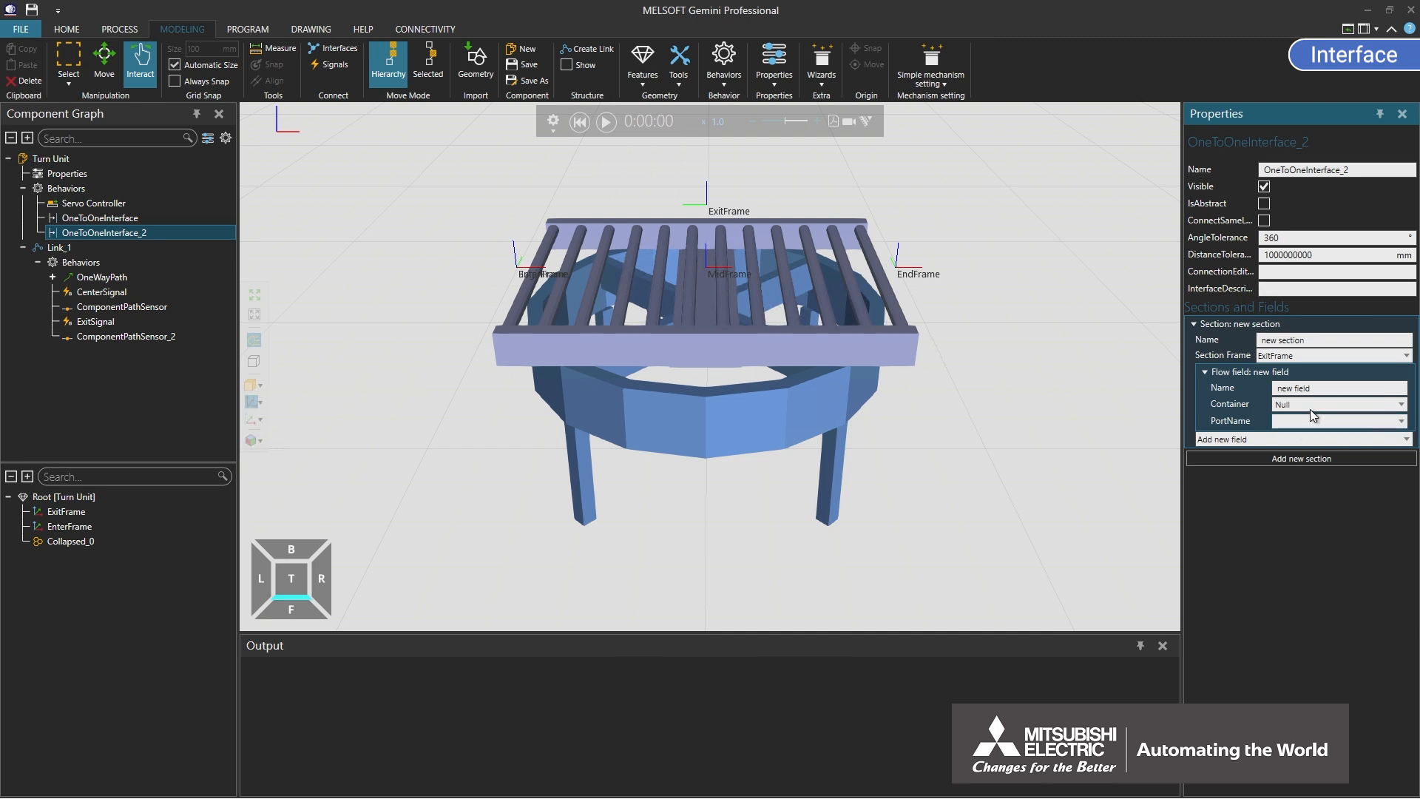
pyautogui.click(1312, 405)
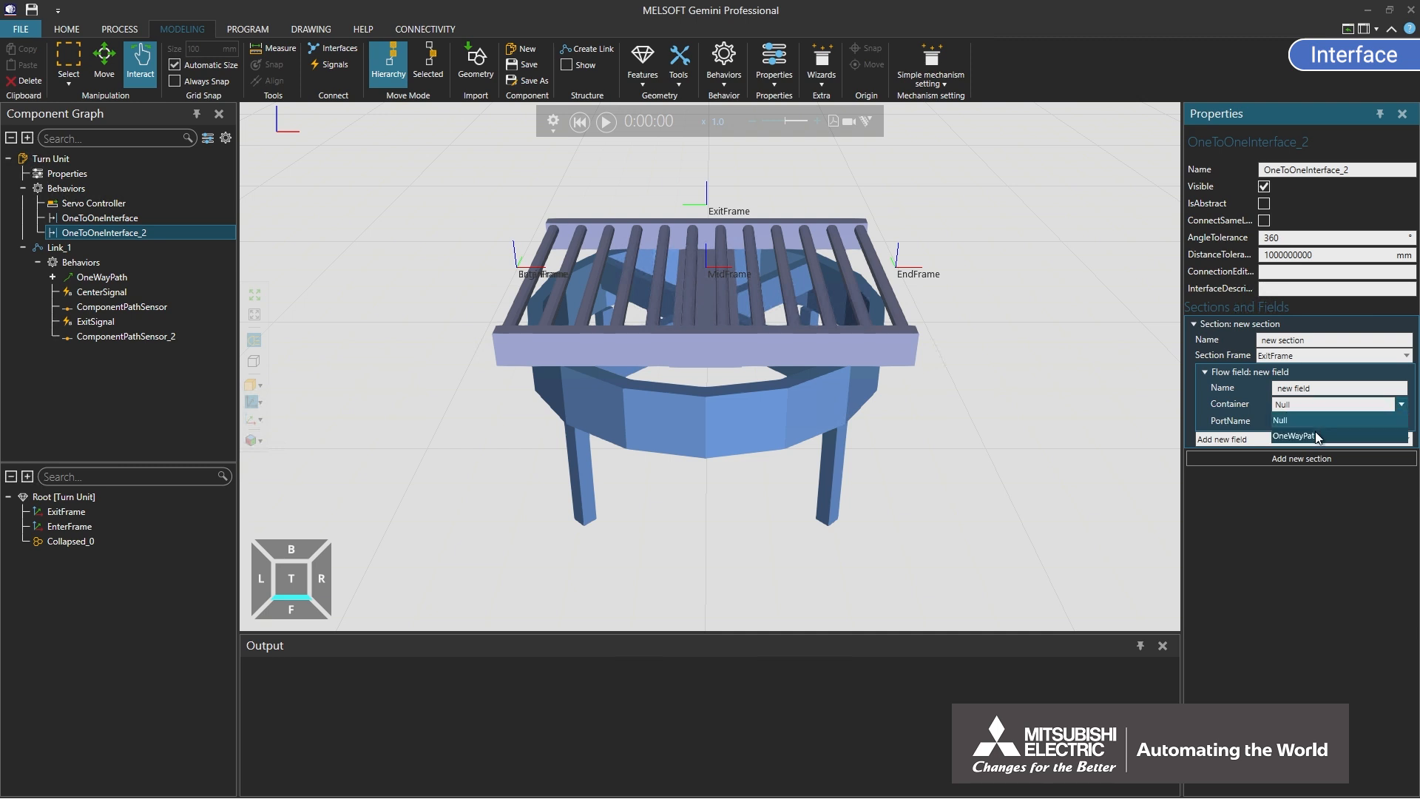
pyautogui.click(1315, 435)
pyautogui.click(1316, 422)
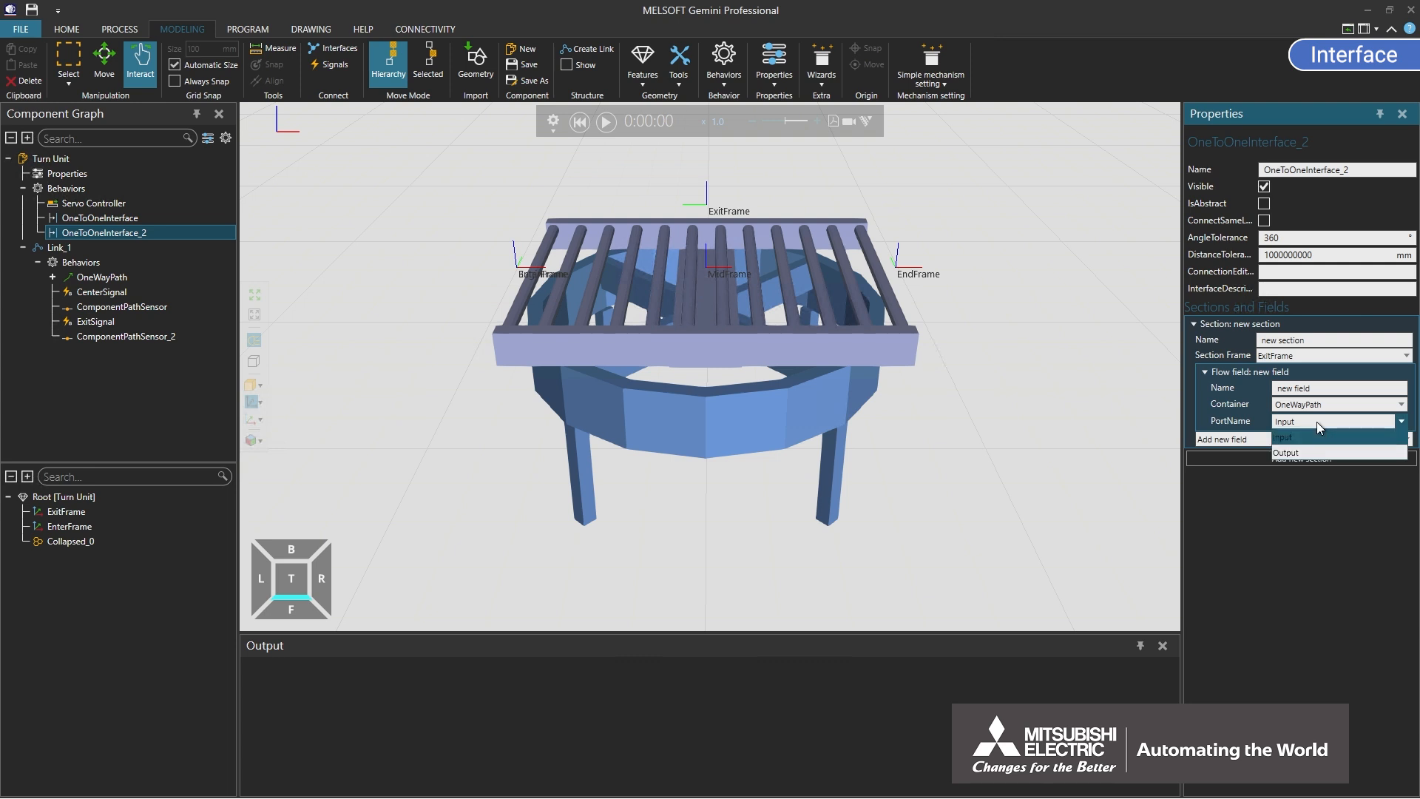
pyautogui.click(1315, 451)
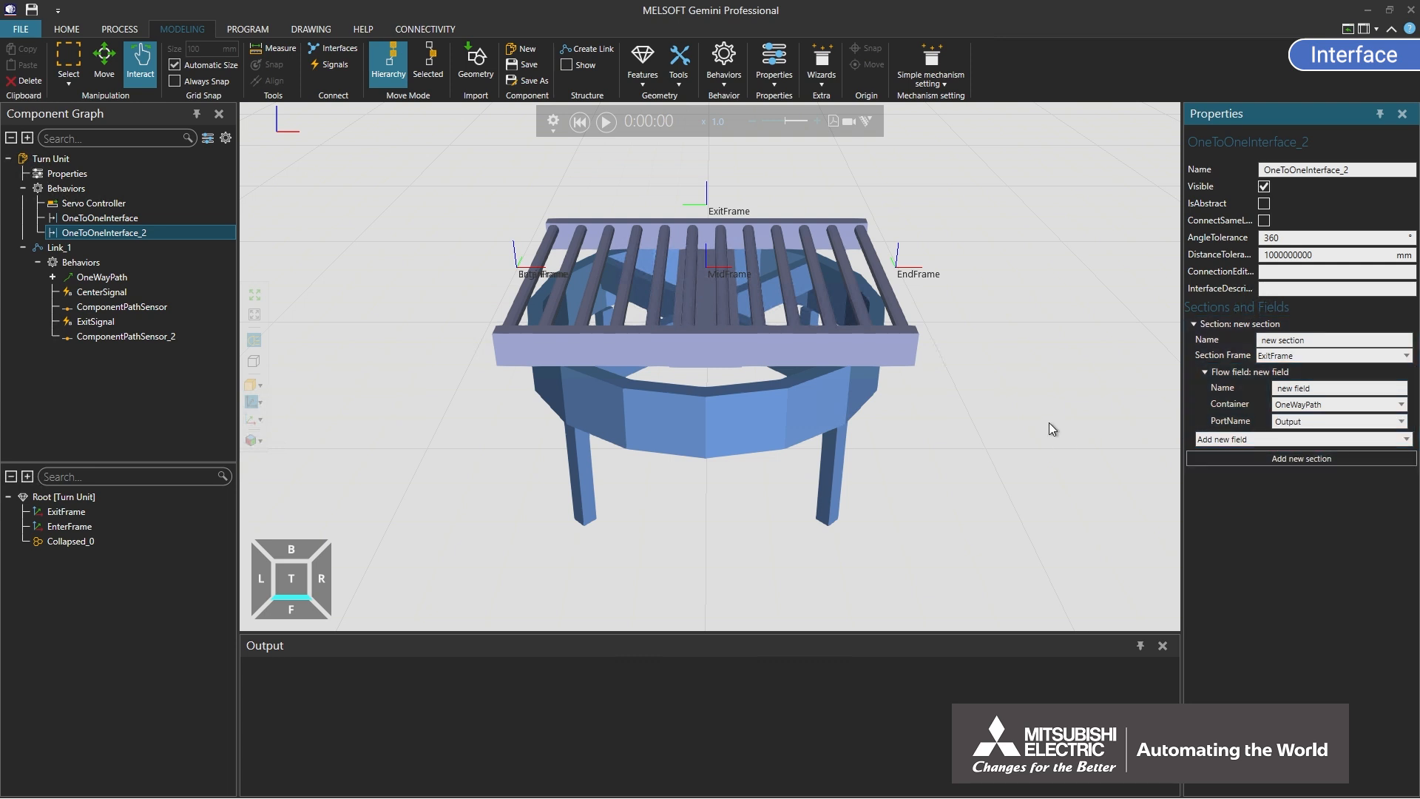
pyautogui.moveTo(712, 345); pyautogui.dragTo(977, 303)
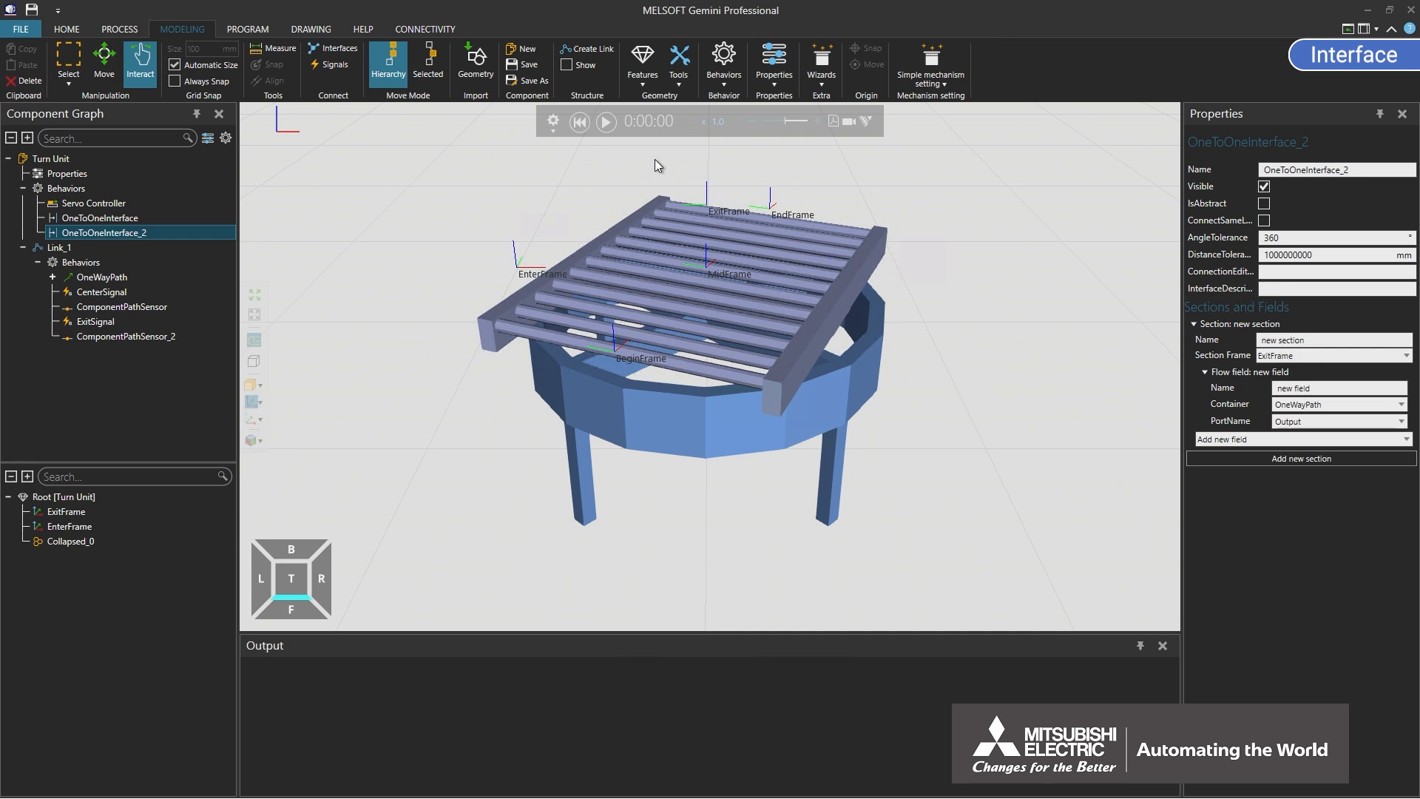
pyautogui.click(578, 128)
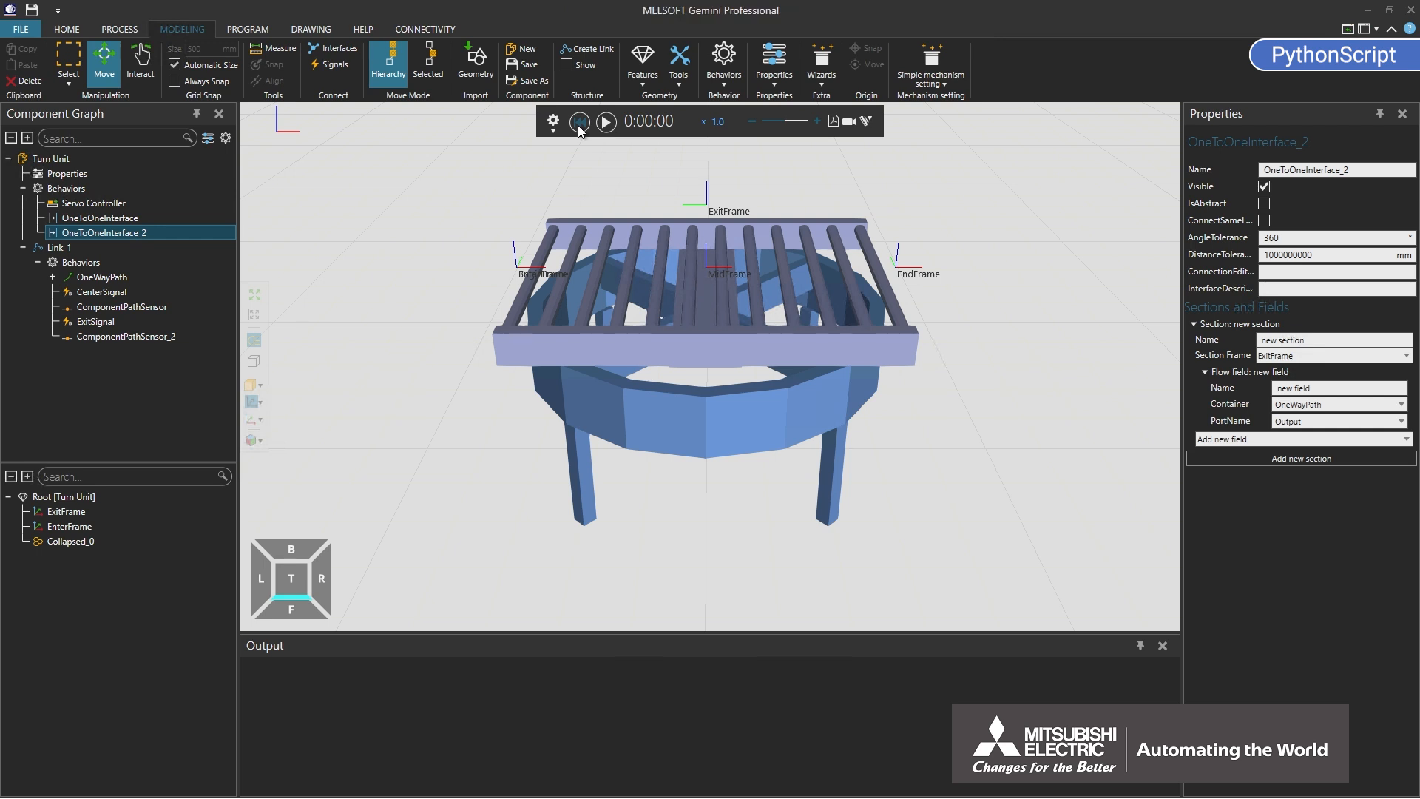
# Step: Add a Python Script behavior to Turn Unit and minimize its script editor
pyautogui.click(718, 63)
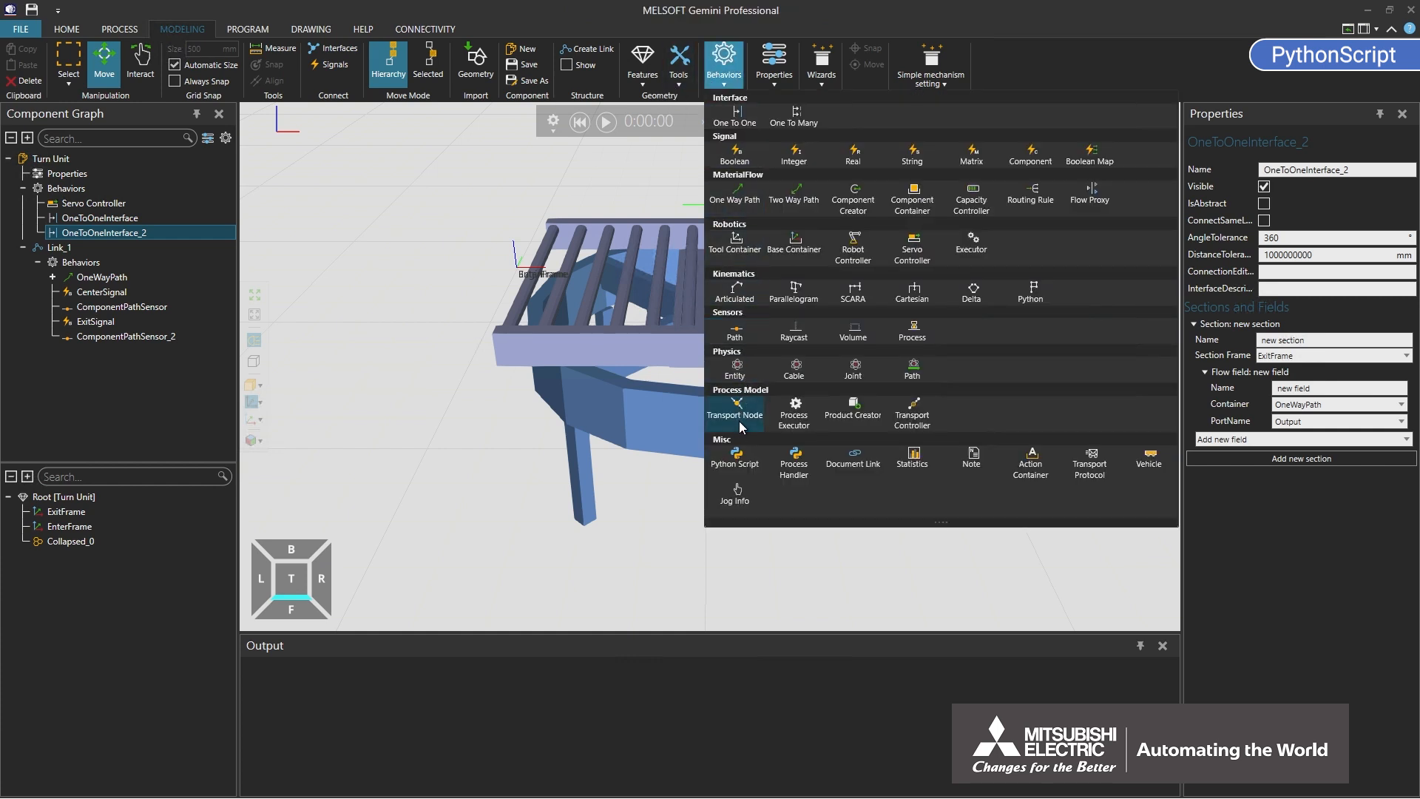
pyautogui.click(736, 457)
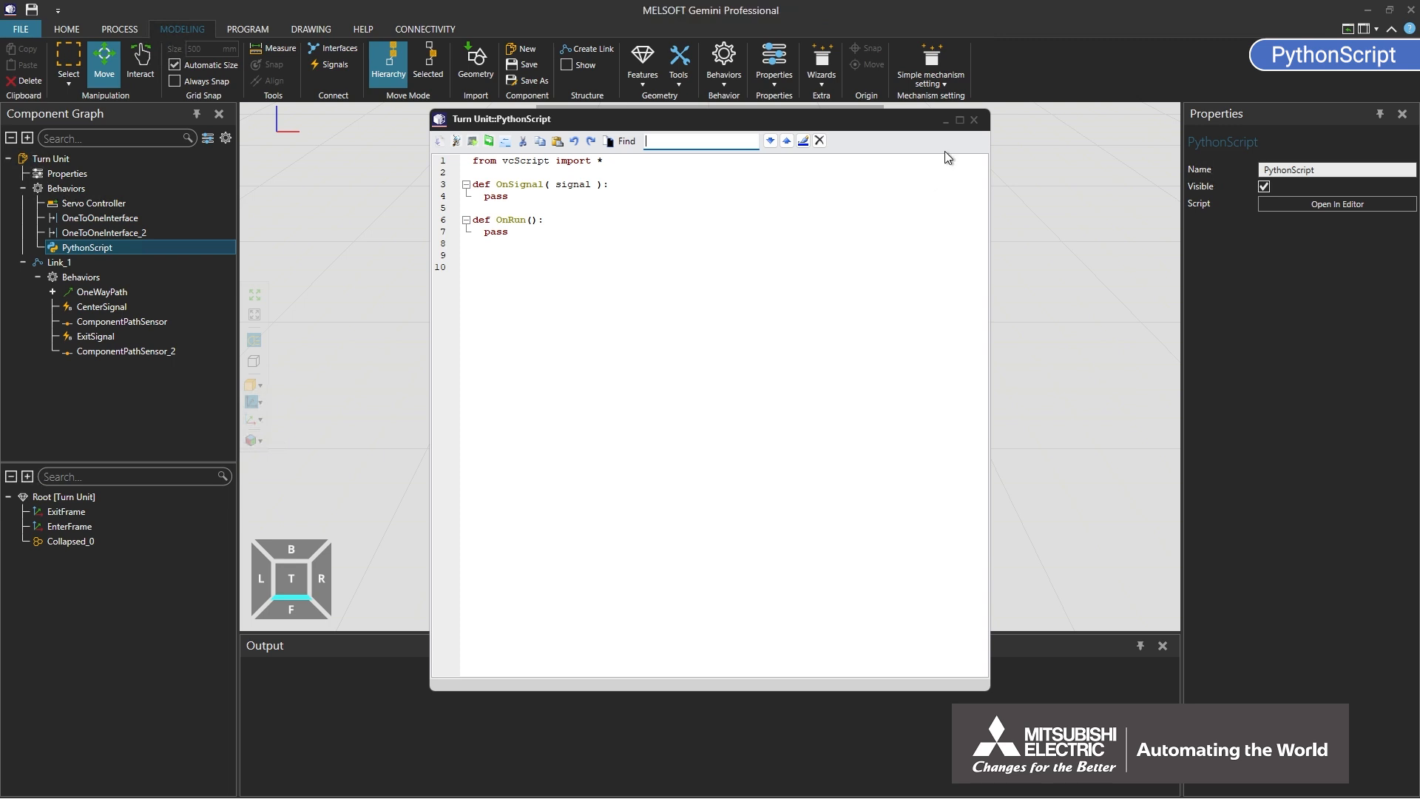
pyautogui.click(945, 121)
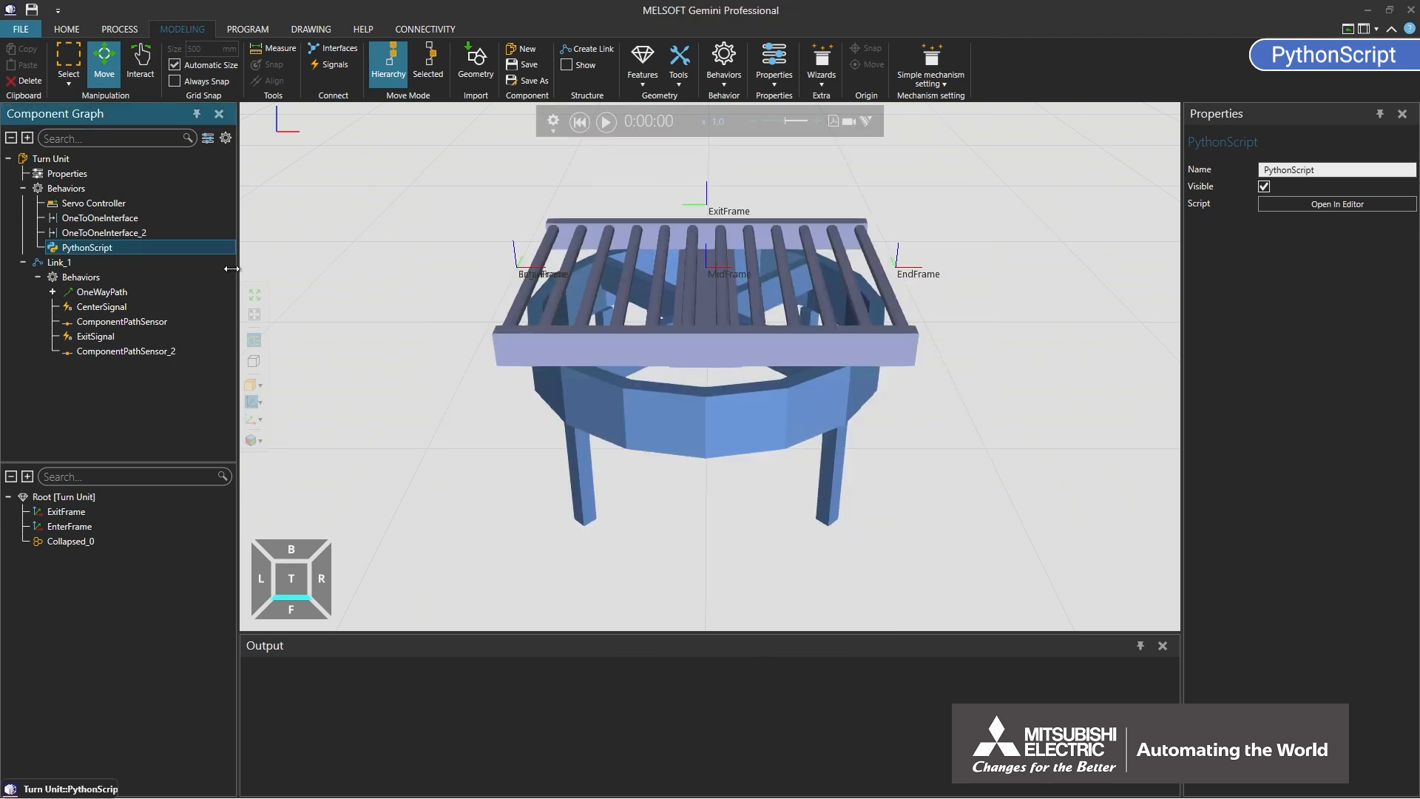
# Step: Connect Link_1's CenterSignal to PythonScript
pyautogui.click(110, 308)
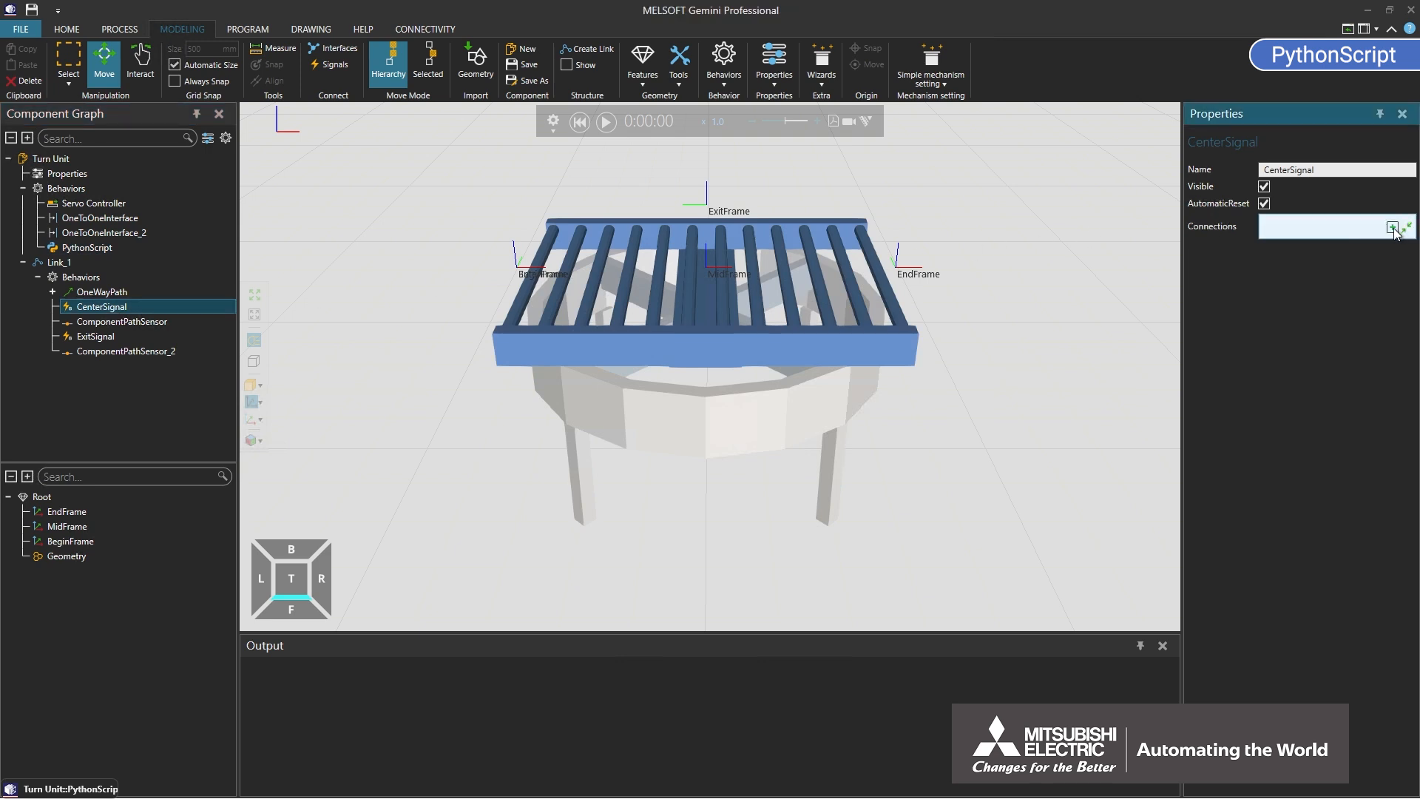
pyautogui.click(1392, 228)
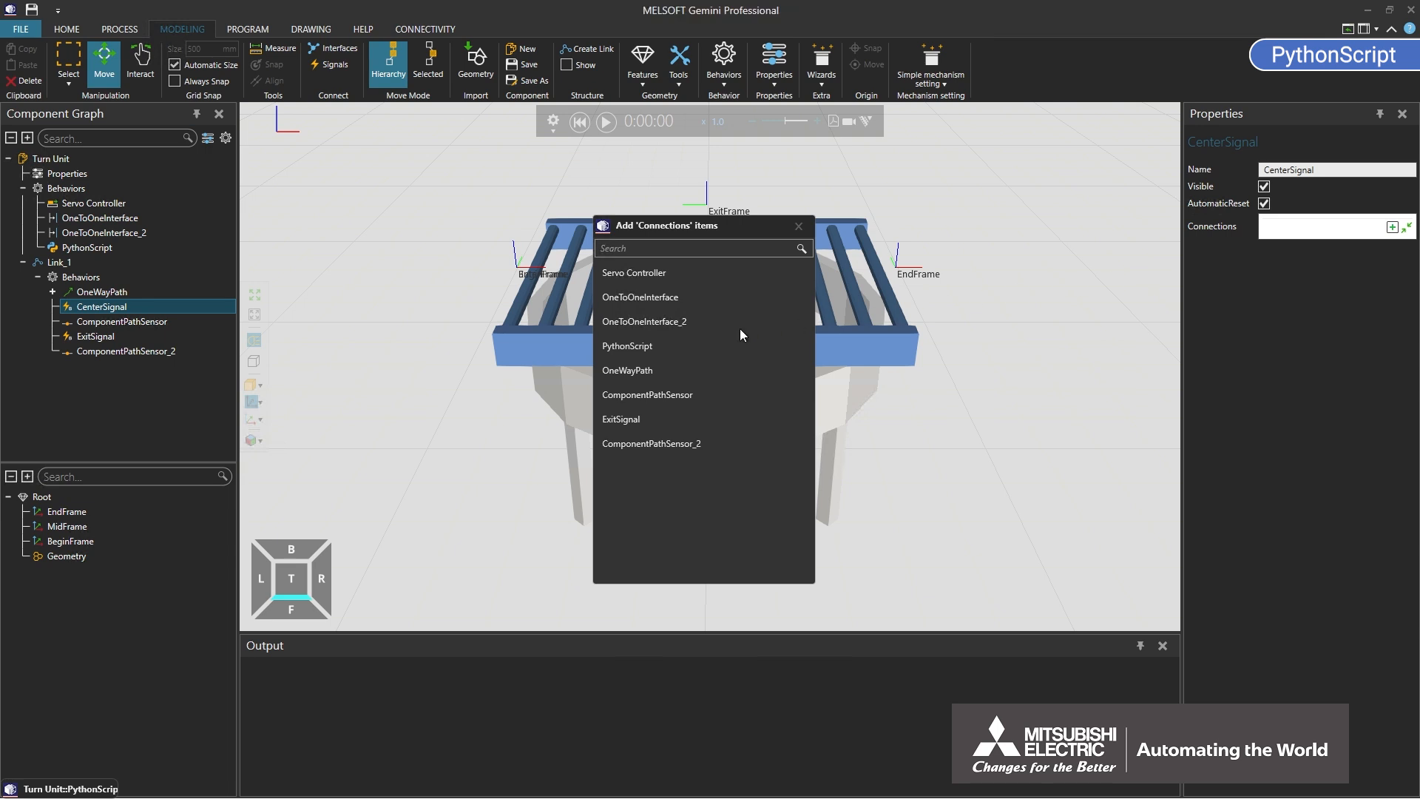
pyautogui.click(658, 348)
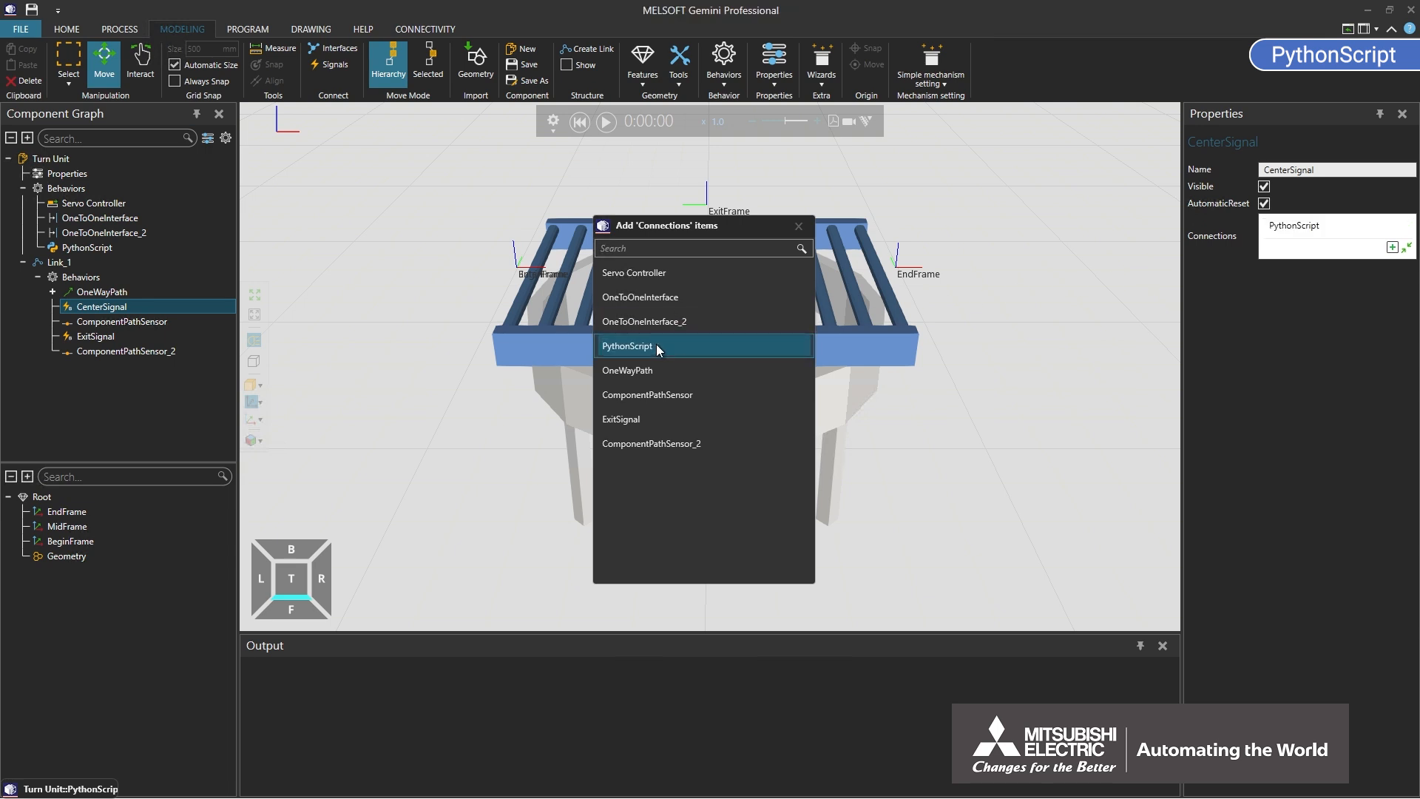
pyautogui.click(797, 227)
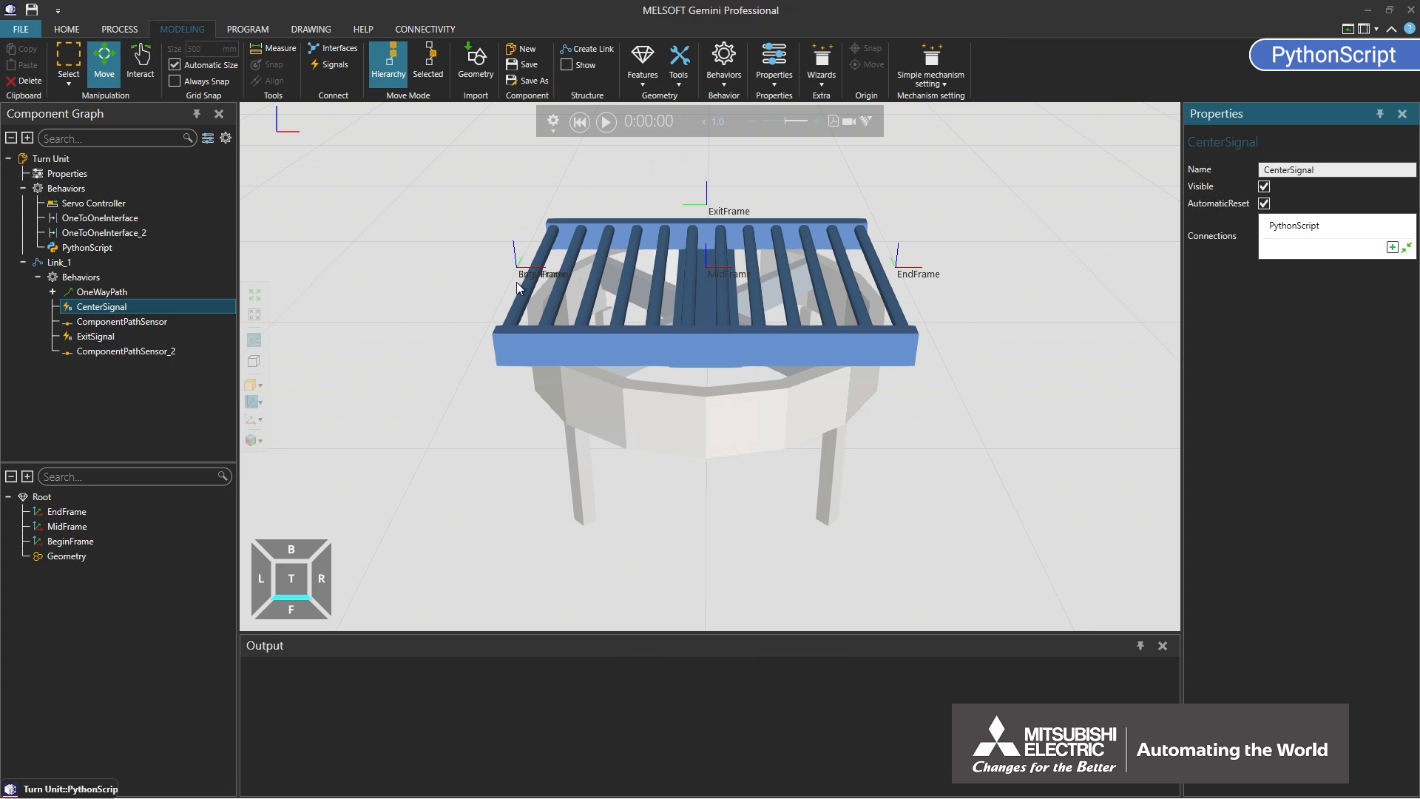
# Step: Connect Link_1's ExitSignal to PythonScript
pyautogui.click(136, 335)
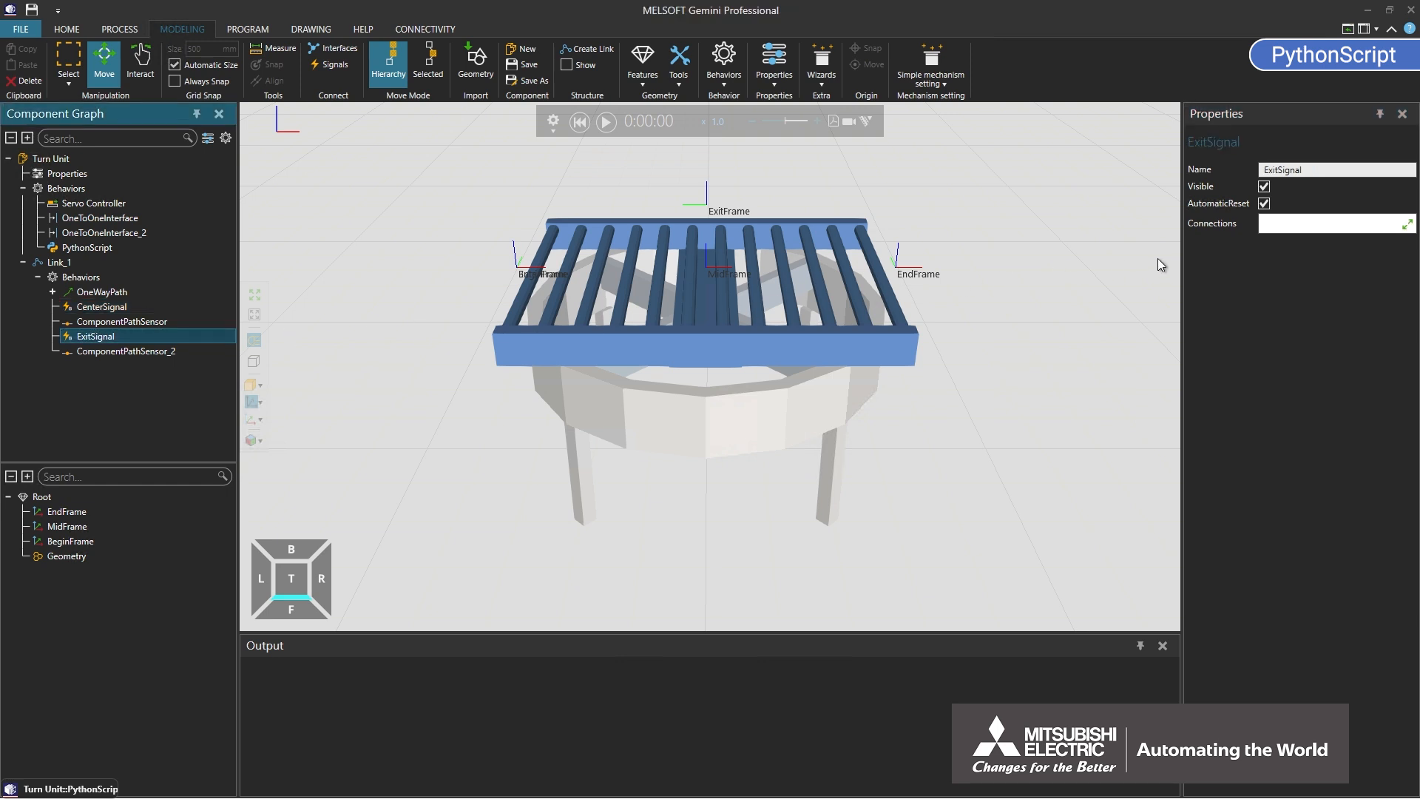
pyautogui.click(1406, 230)
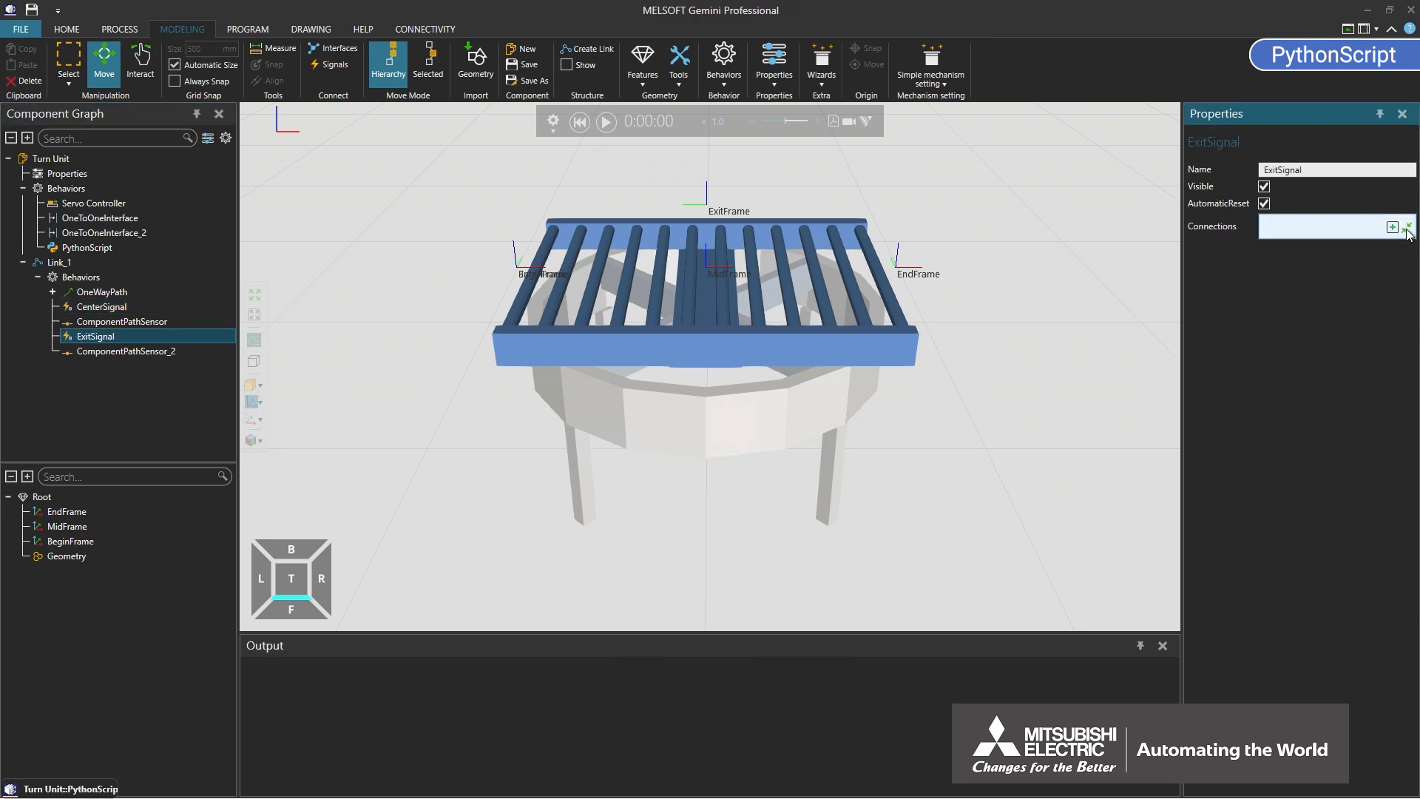
pyautogui.click(1393, 228)
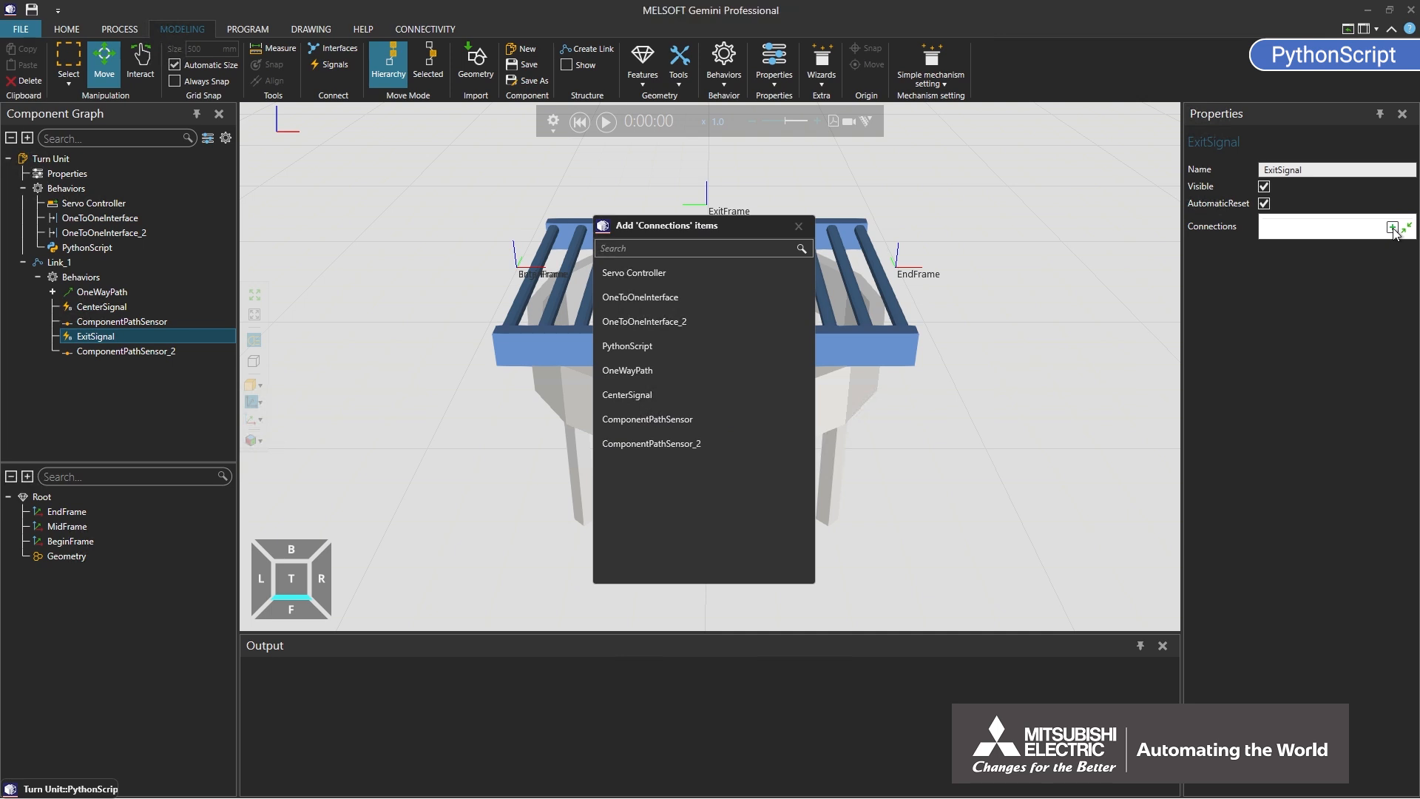
pyautogui.click(671, 345)
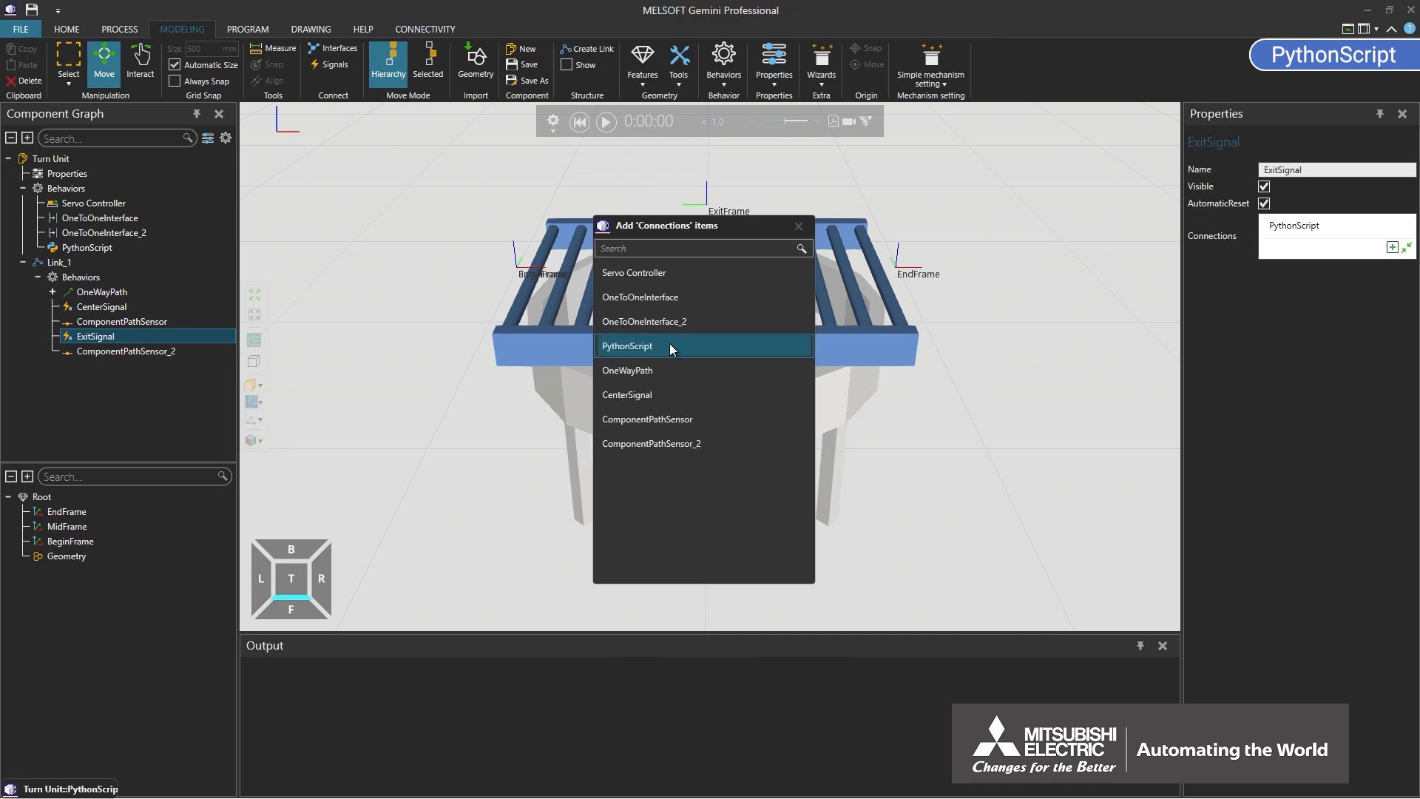
pyautogui.click(798, 227)
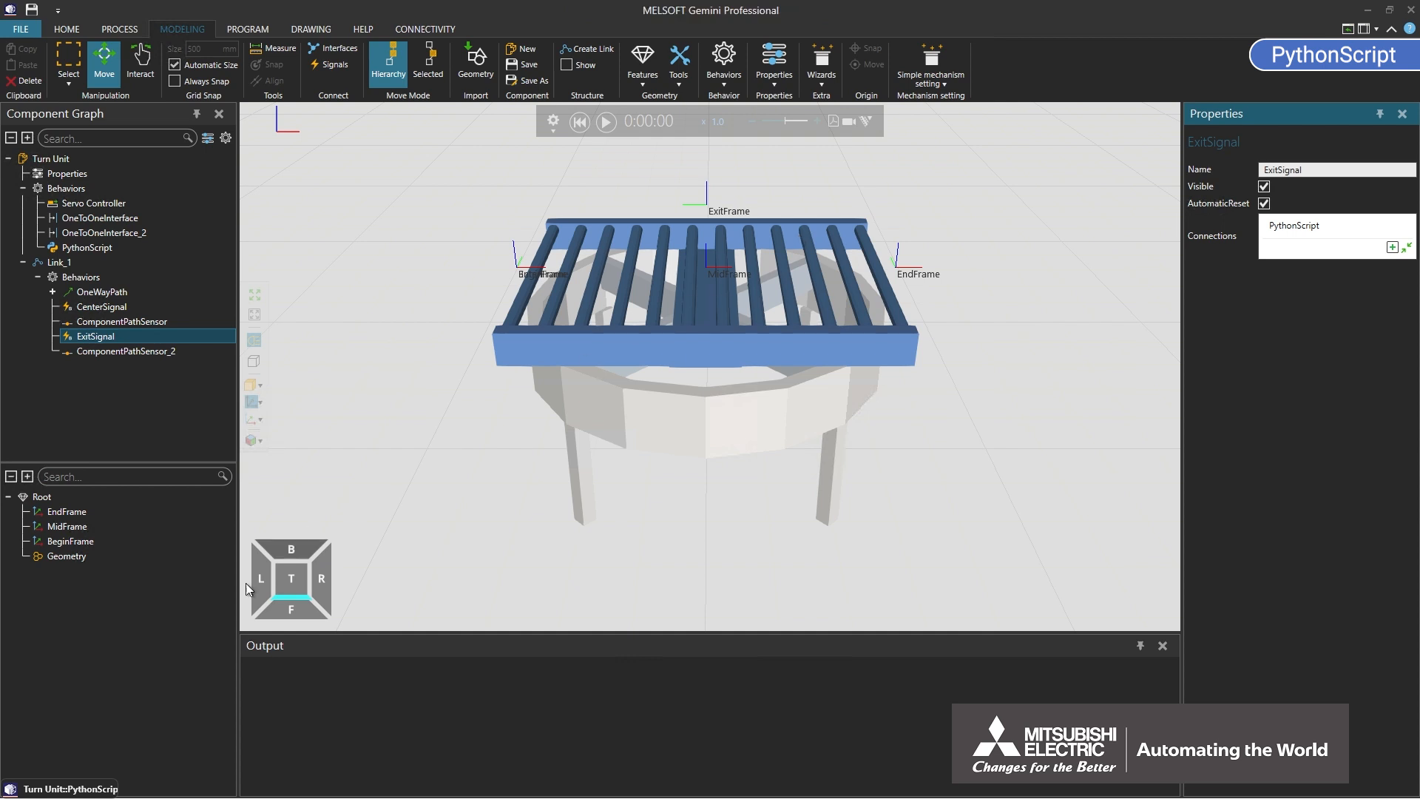
# Step: Restore the script editor and replace the pass line in OnRun with comp = getComponent()
pyautogui.click(58, 781)
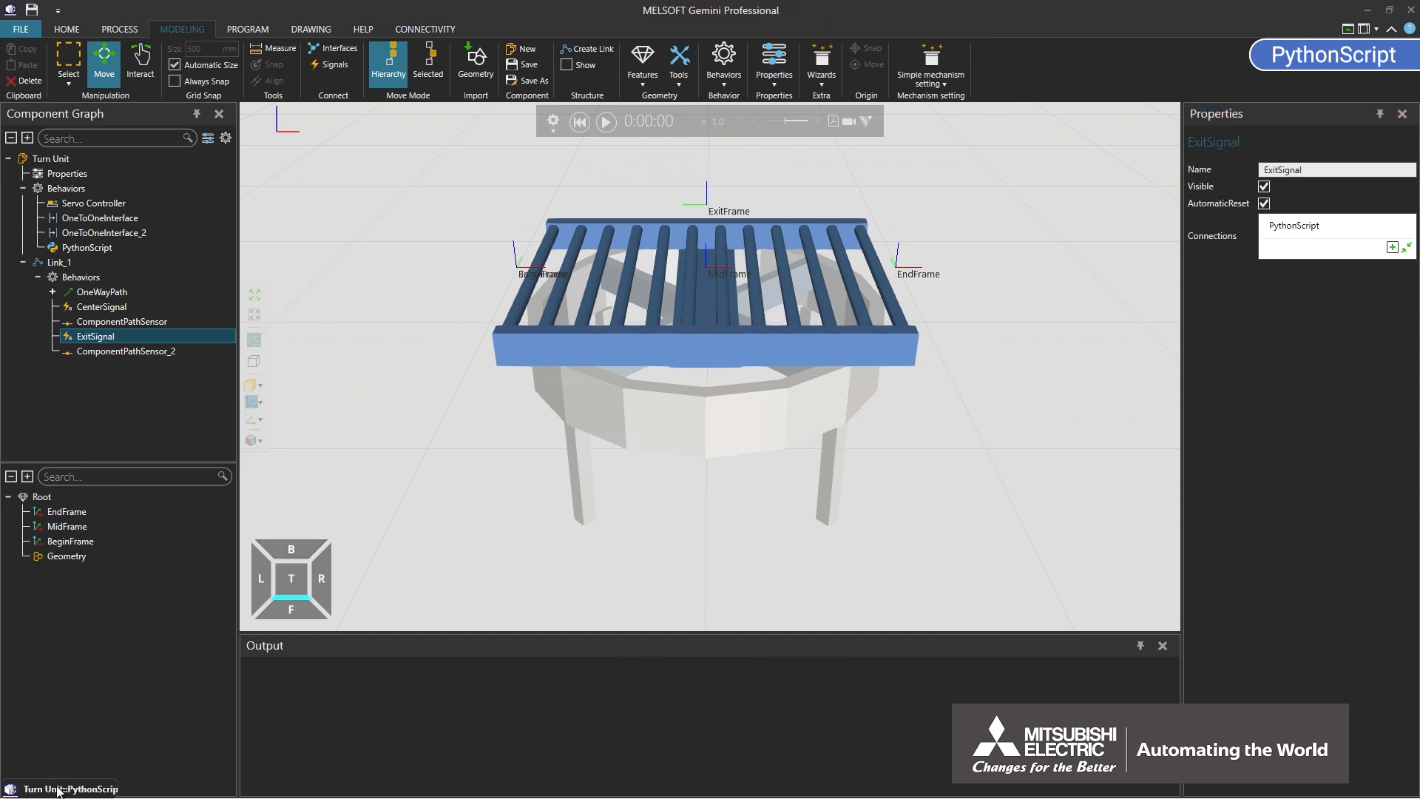
pyautogui.click(59, 786)
pyautogui.click(91, 678)
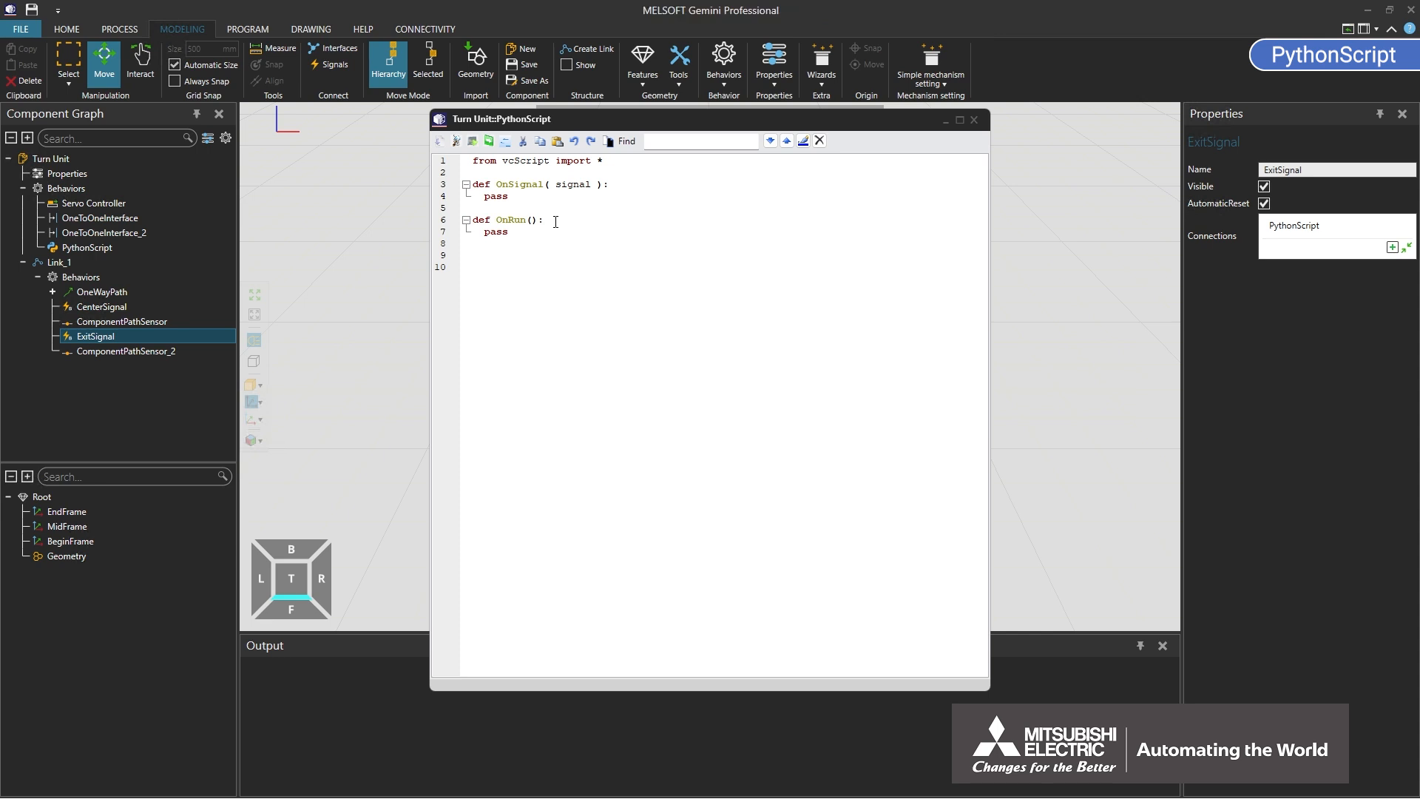
pyautogui.press('BackSpace')
pyautogui.press('BackSpace')
pyautogui.press('BackSpace')
pyautogui.press('BackSpace')
pyautogui.write('comp =')
pyautogui.write(' getComponen')
pyautogui.write('t()')
# Step: Add the line servo = comp.findBehaviour("Servo Controller") below the comp assignment in OnRun
pyautogui.write('servo')
pyautogui.write(' = comp.findBehav')
pyautogui.write('iour()')
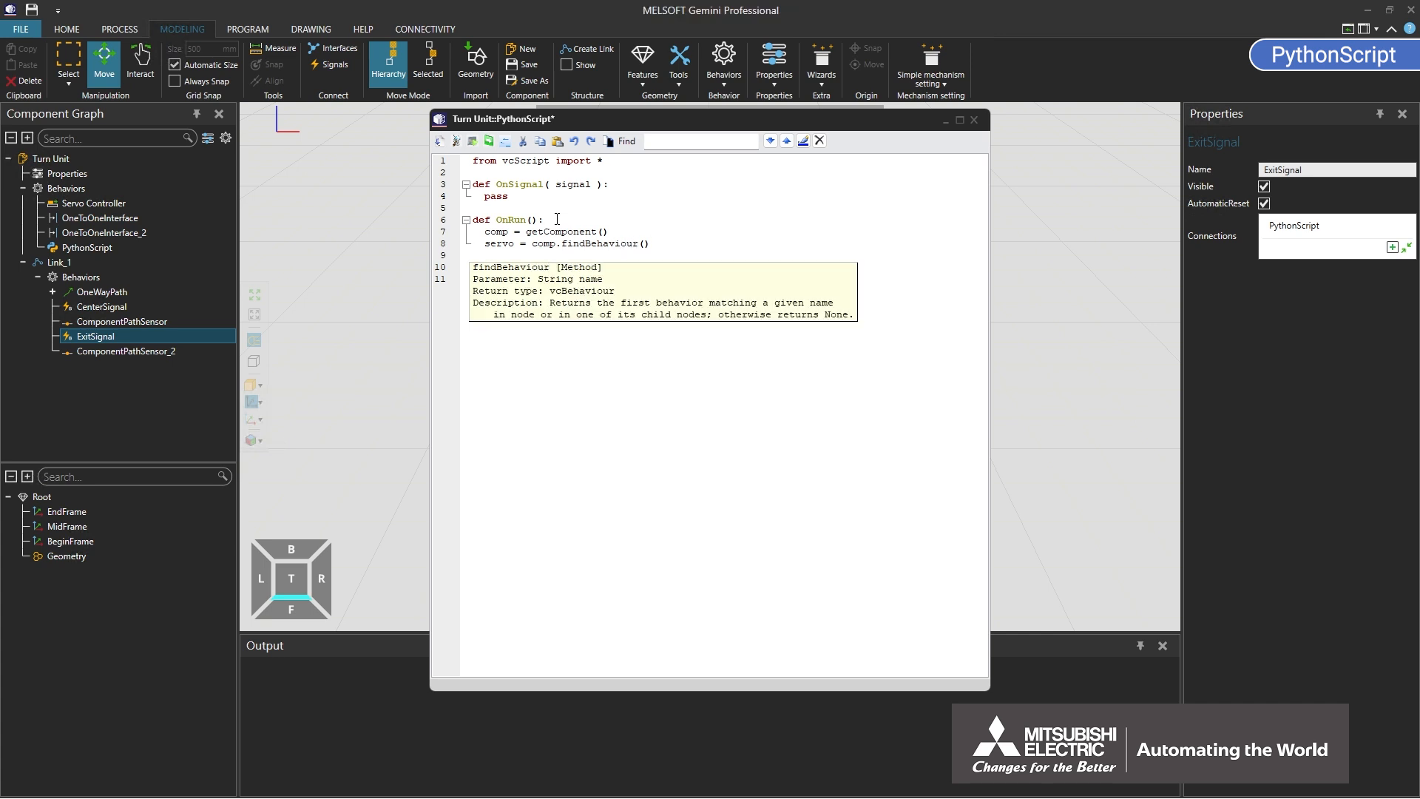
pyautogui.write('"Servo Controller')
pyautogui.press('End')
pyautogui.press('Return')
# Step: Add the line path = comp.findBehaviour("OneWayPath") below the servo assignment
pyautogui.write('path')
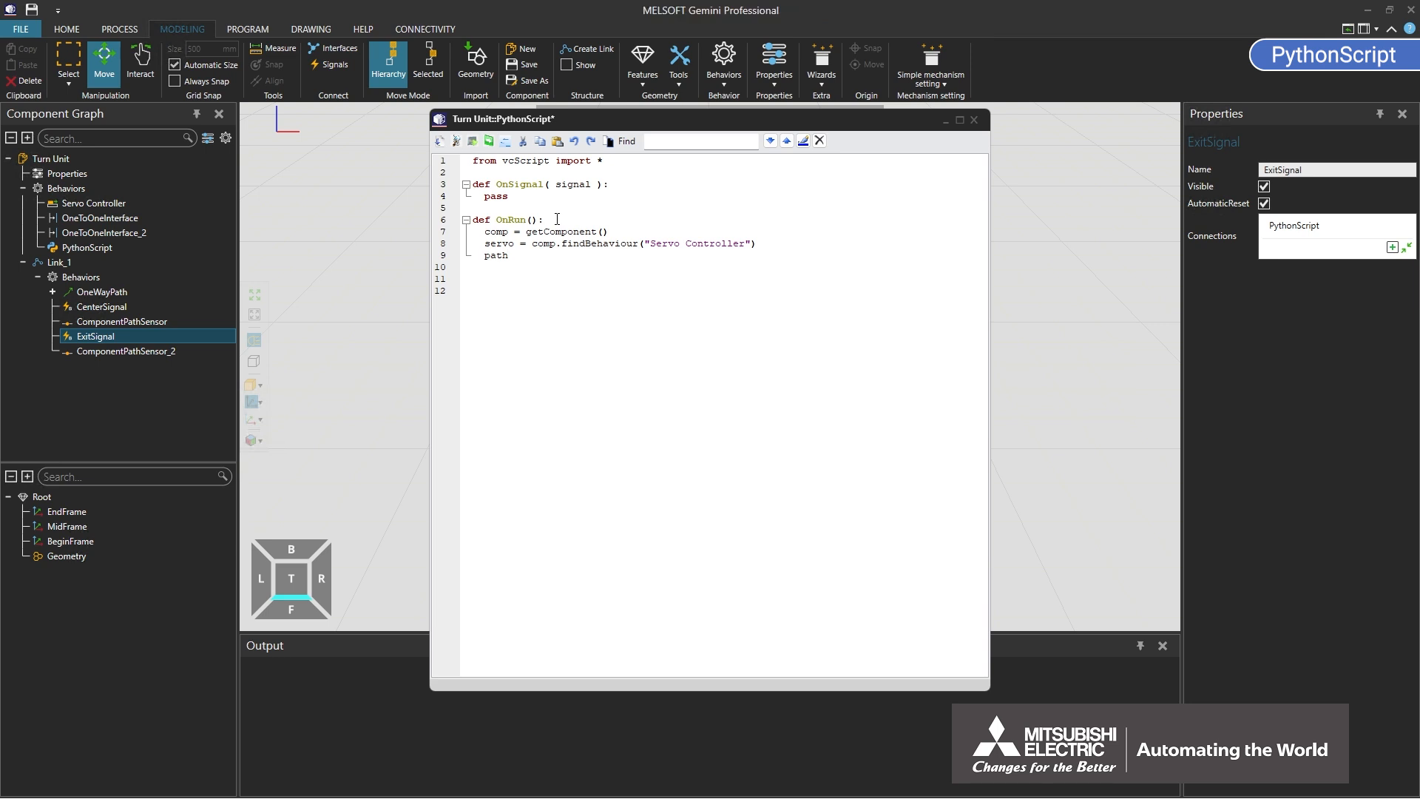
pyautogui.write(' = comp.findB')
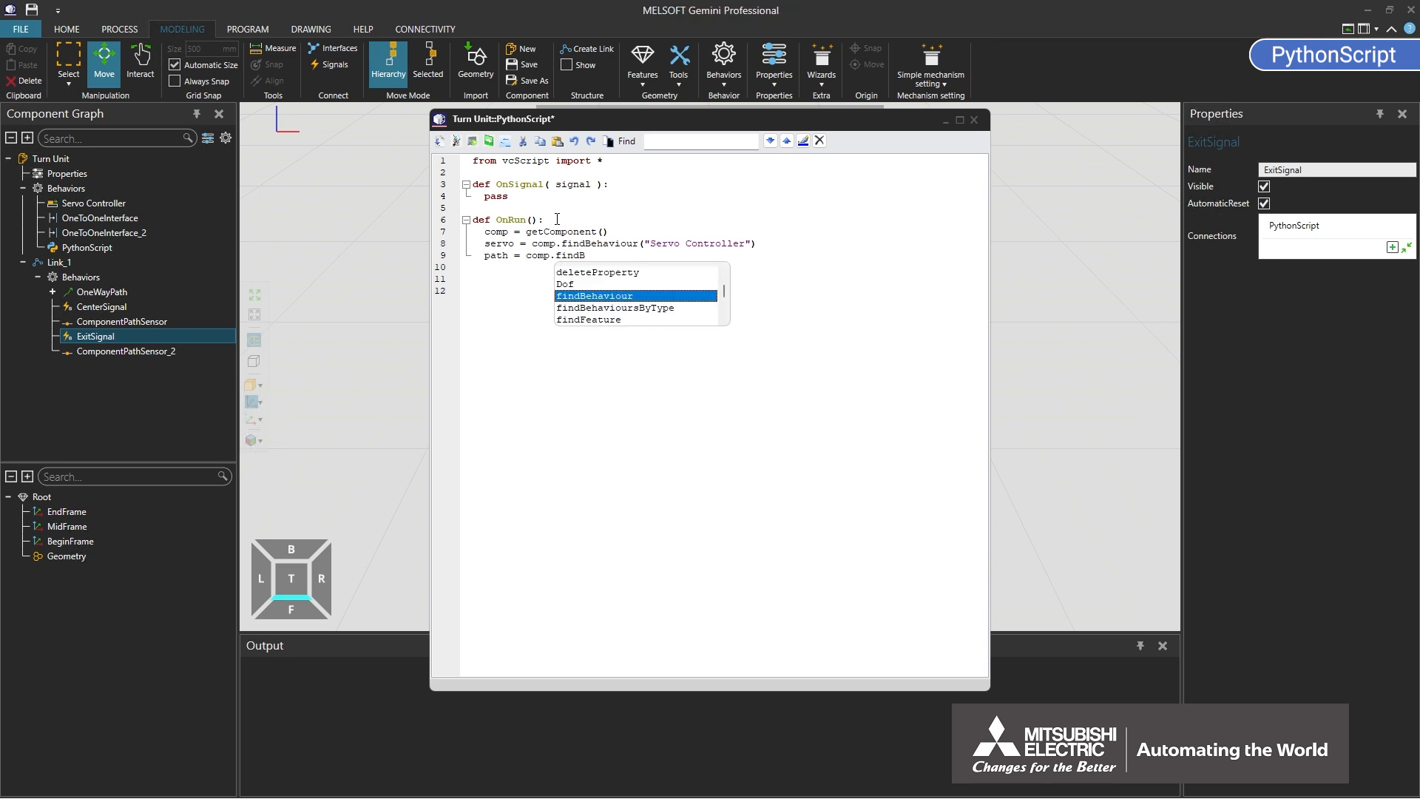
pyautogui.write('ehaviour(')
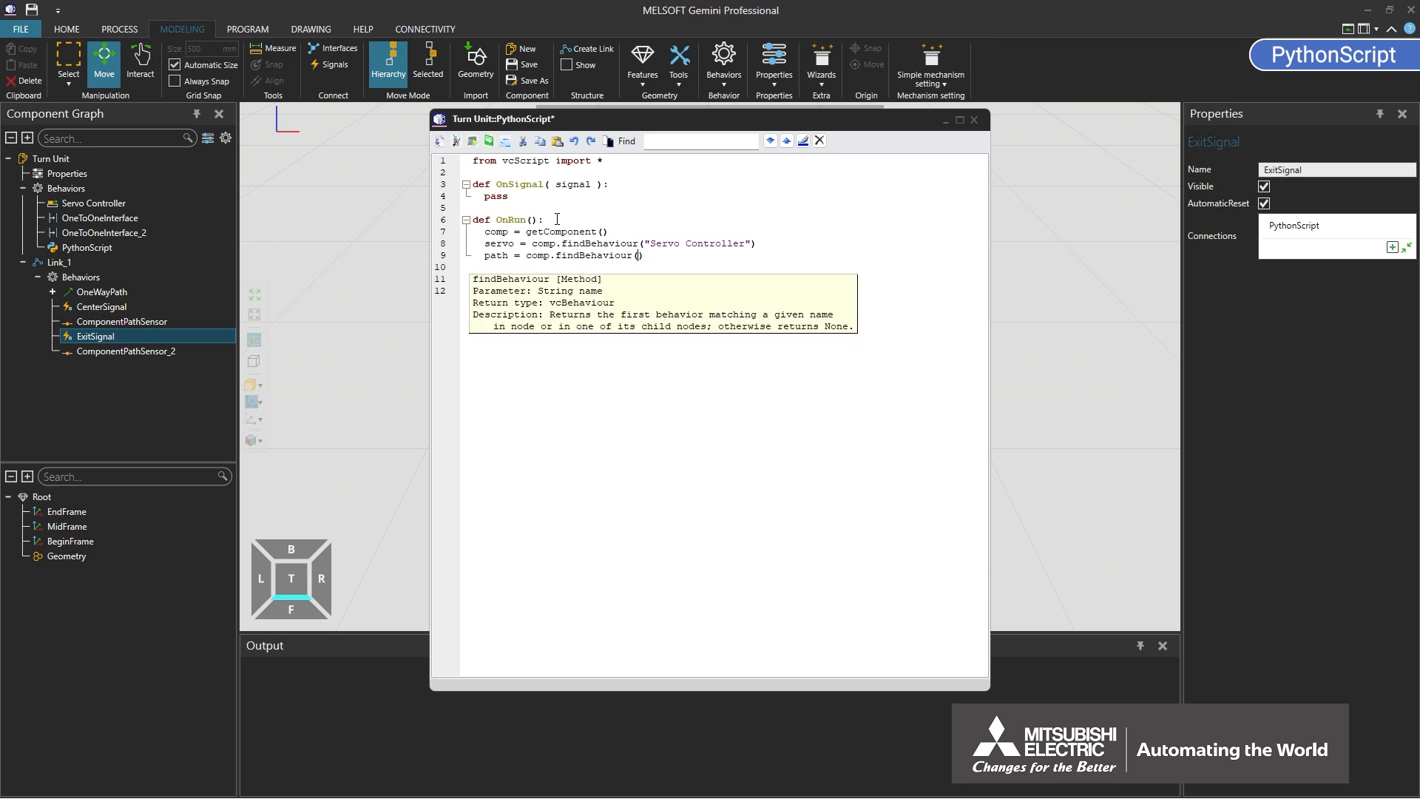
pyautogui.write('"OneWayPath')
# Step: Insert app = getApplication() and sim = app.Simulation at the start of OnRun, above the comp assignment
pyautogui.press('Up')
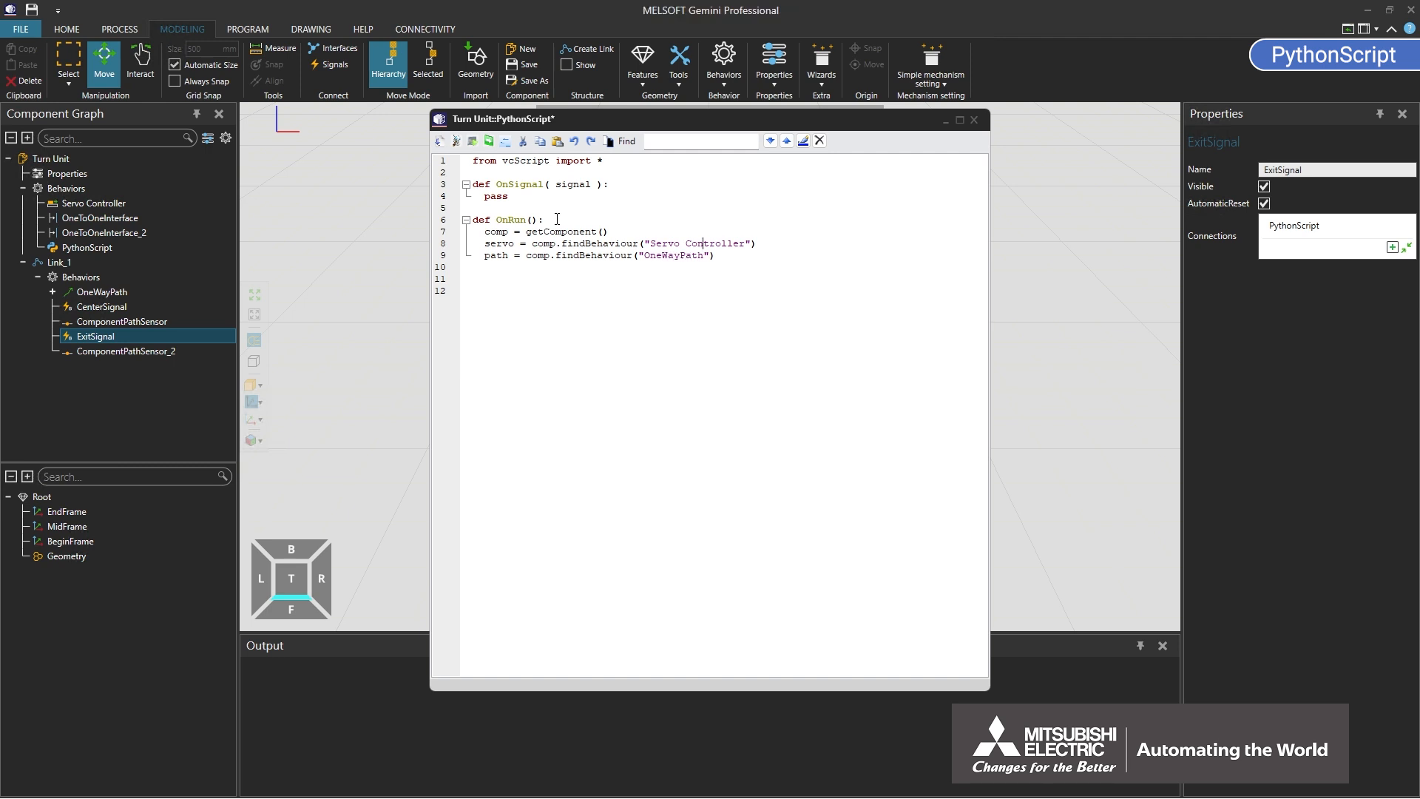
pyautogui.press('Return')
pyautogui.press('Return')
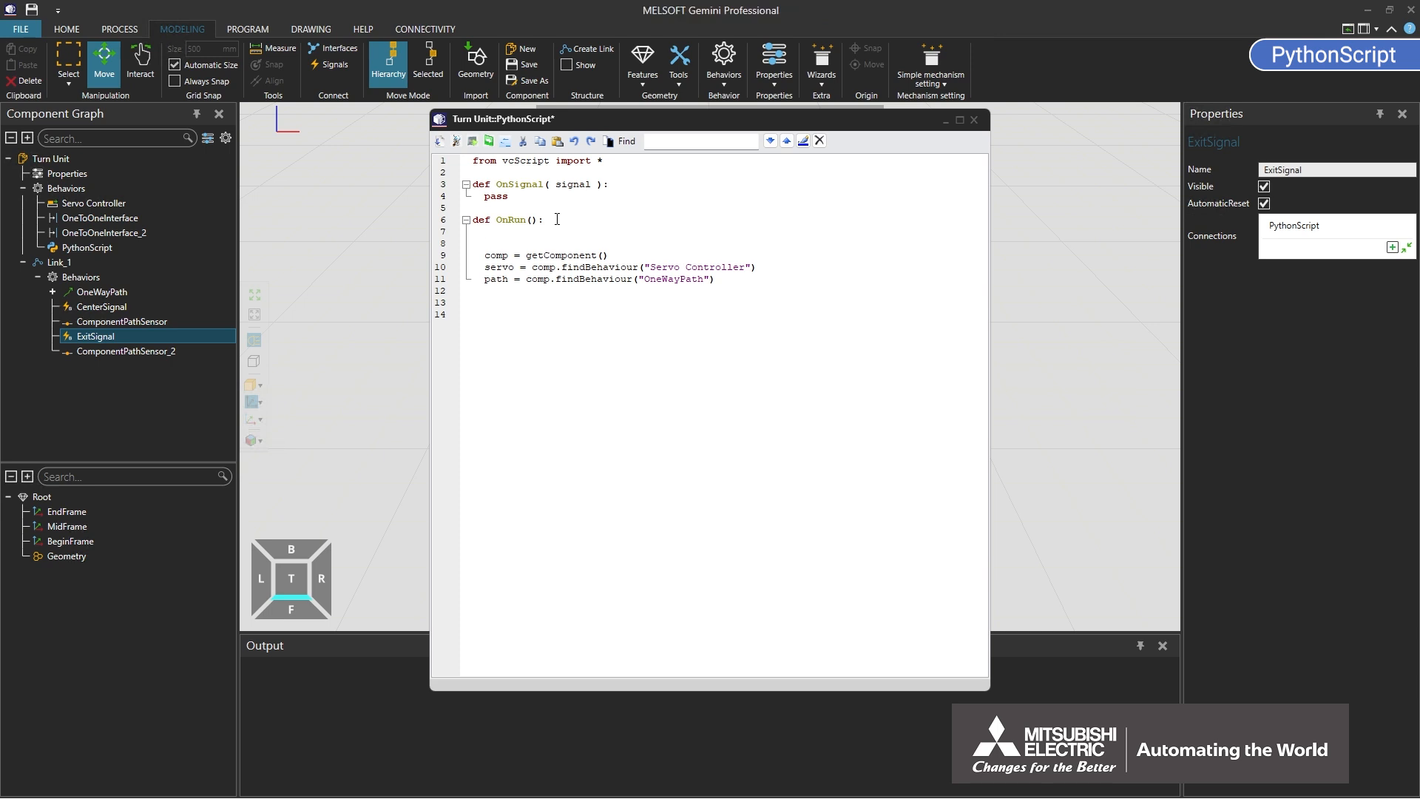
pyautogui.write('app = getApplication()')
pyautogui.press('Return')
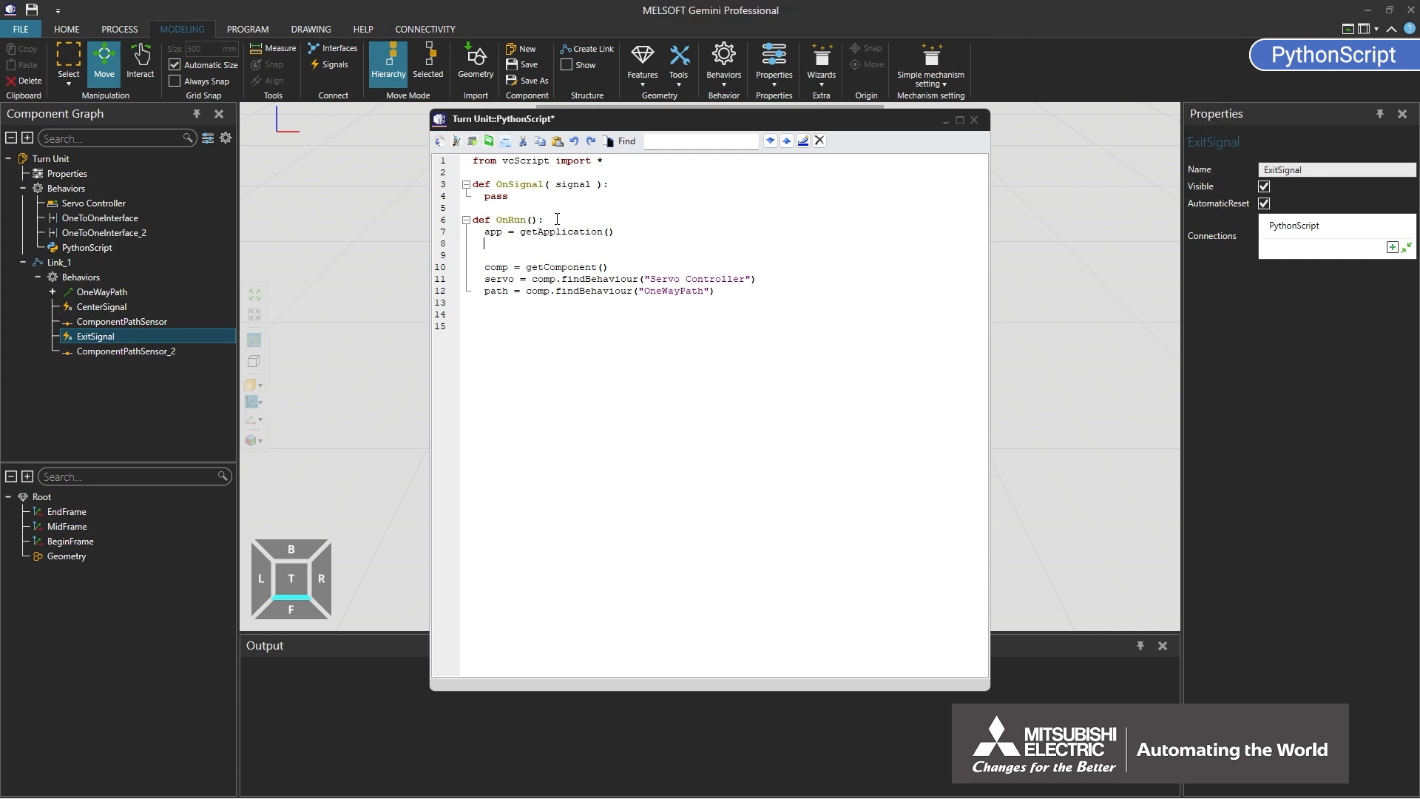
pyautogui.write('sim = app.Simulation')
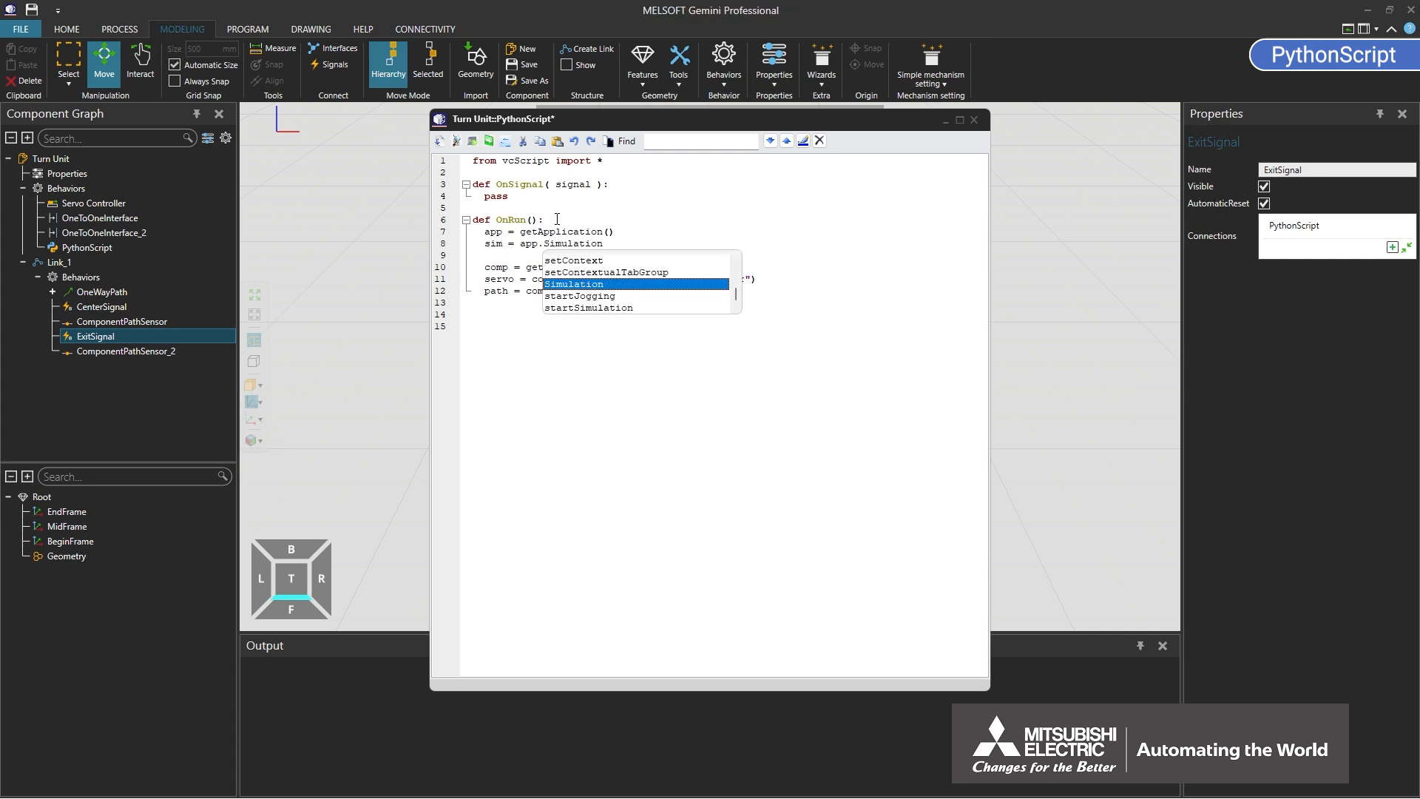
pyautogui.press('Return')
# Step: Start a loop below the path assignment with while sim.IsRunning == True:
pyautogui.press('Down')
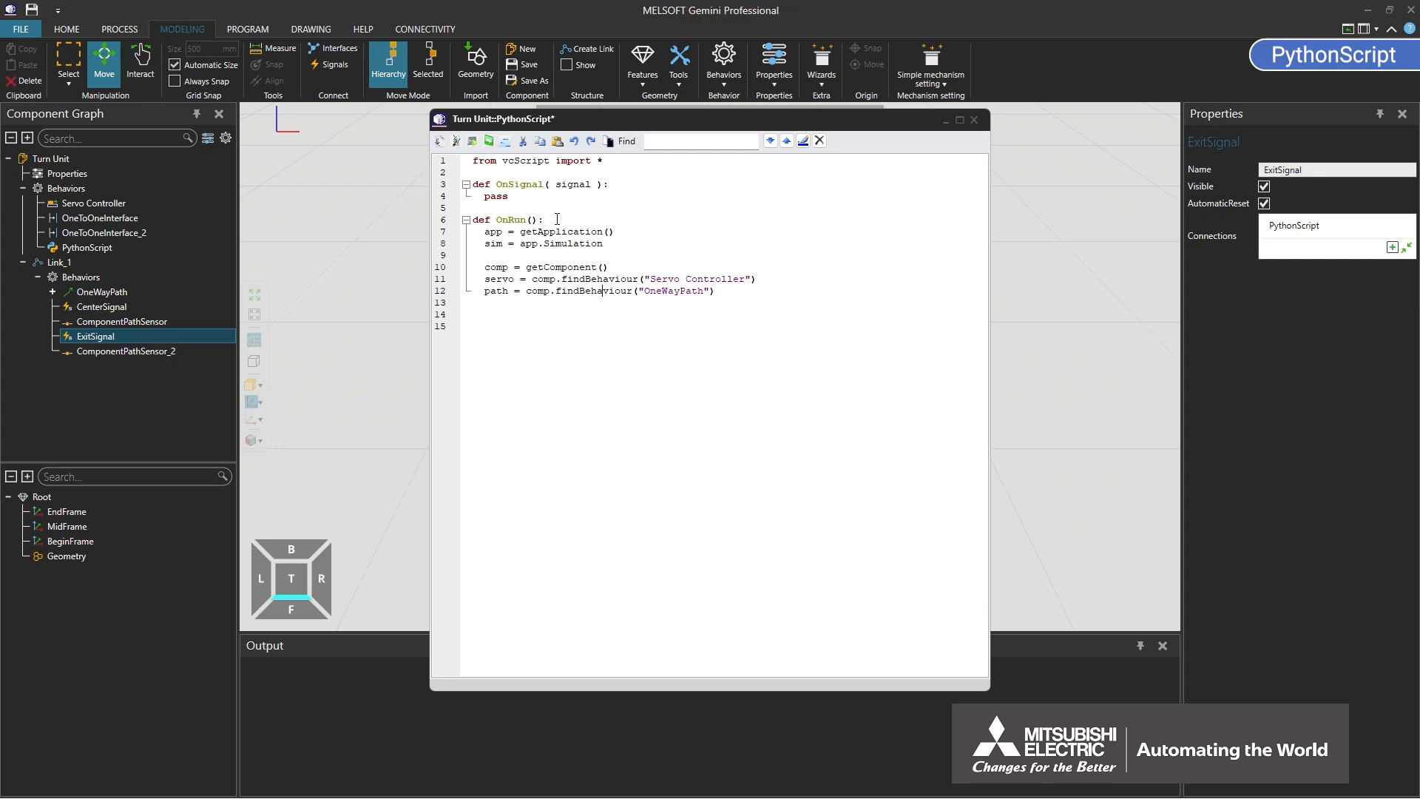
pyautogui.write('while sim.Is')
pyautogui.write('Run')
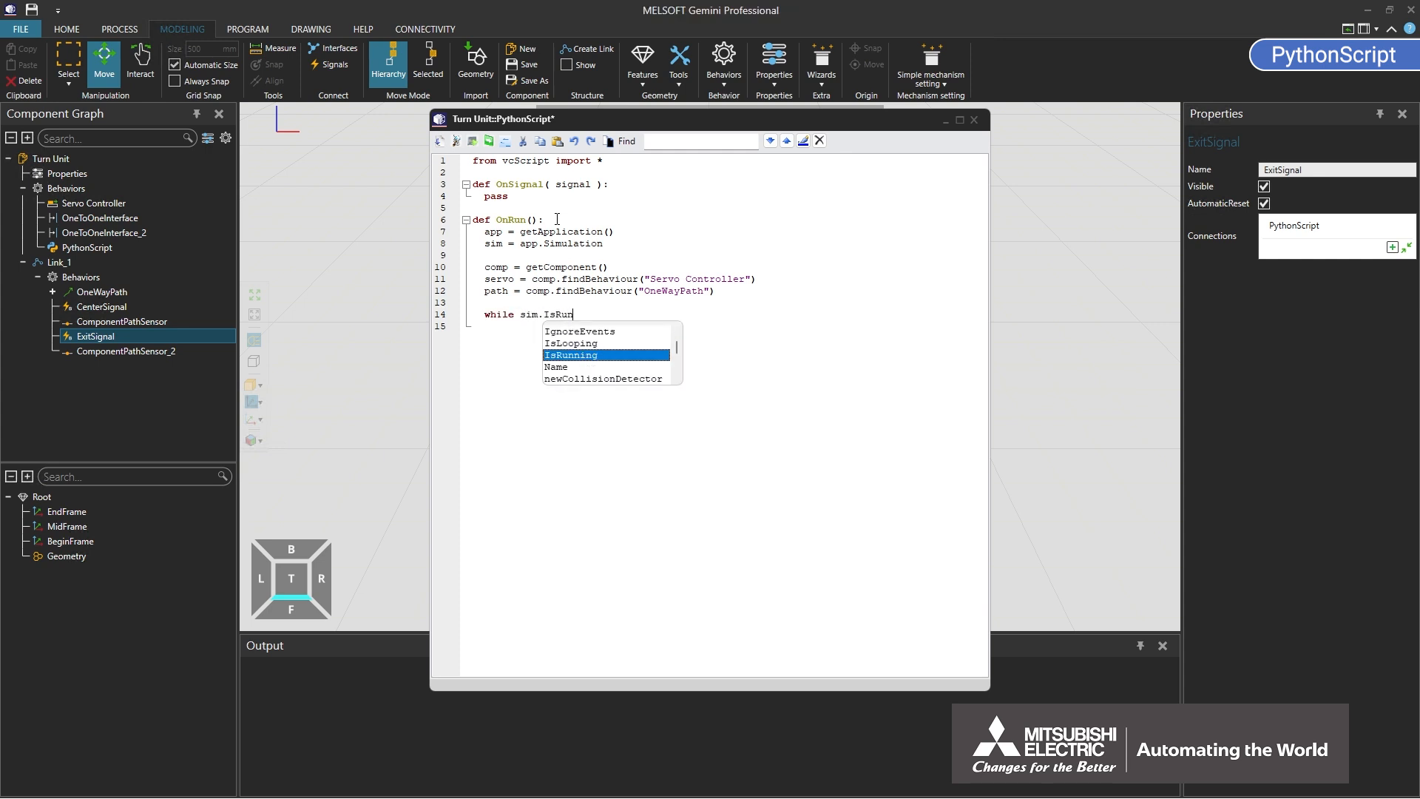
pyautogui.write('ning == True:')
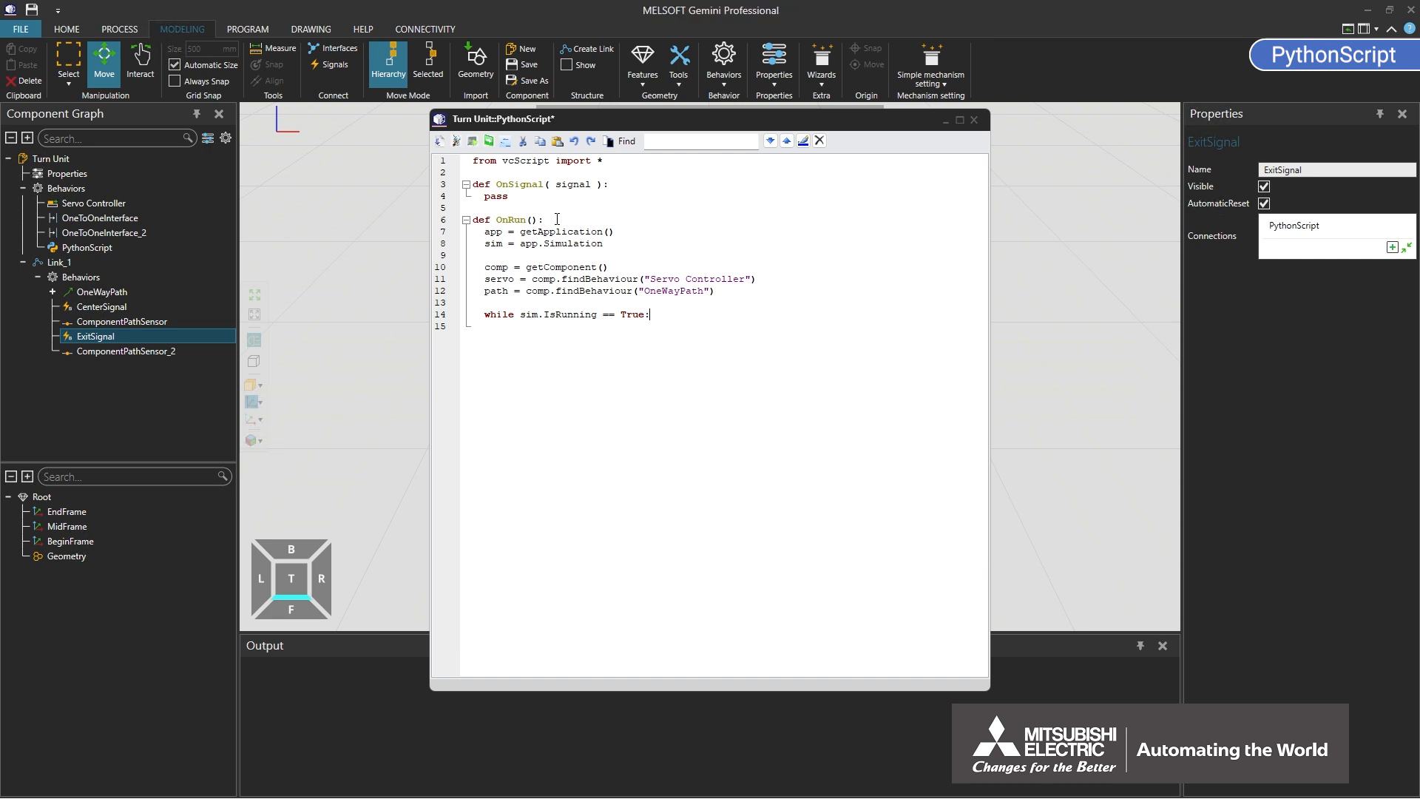
# Step: Inside the while loop, add triggerCondition(lambda: getTrigger().Value == True)
pyautogui.press('Return')
pyautogui.press('Tab')
pyautogui.write('triggerCondition()lambda: getTrigger().V')
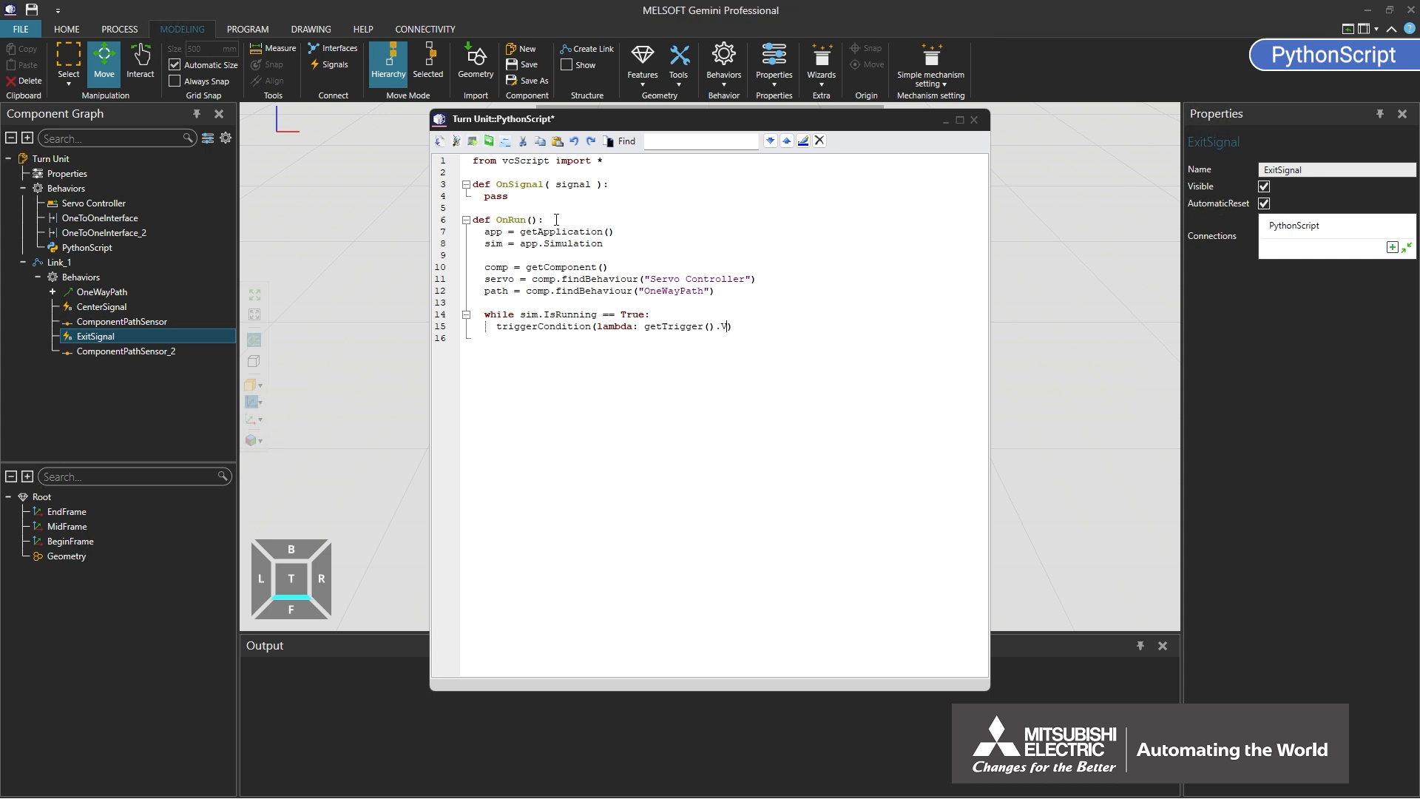
pyautogui.write('alue == Tru')
pyautogui.write('e')
# Step: Below the trigger condition, add path.Enabled = False and path.CapacityAvailable = False
pyautogui.write('path.Enabled')
pyautogui.write(' = False')
pyautogui.press('Return')
pyautogui.write('pat')
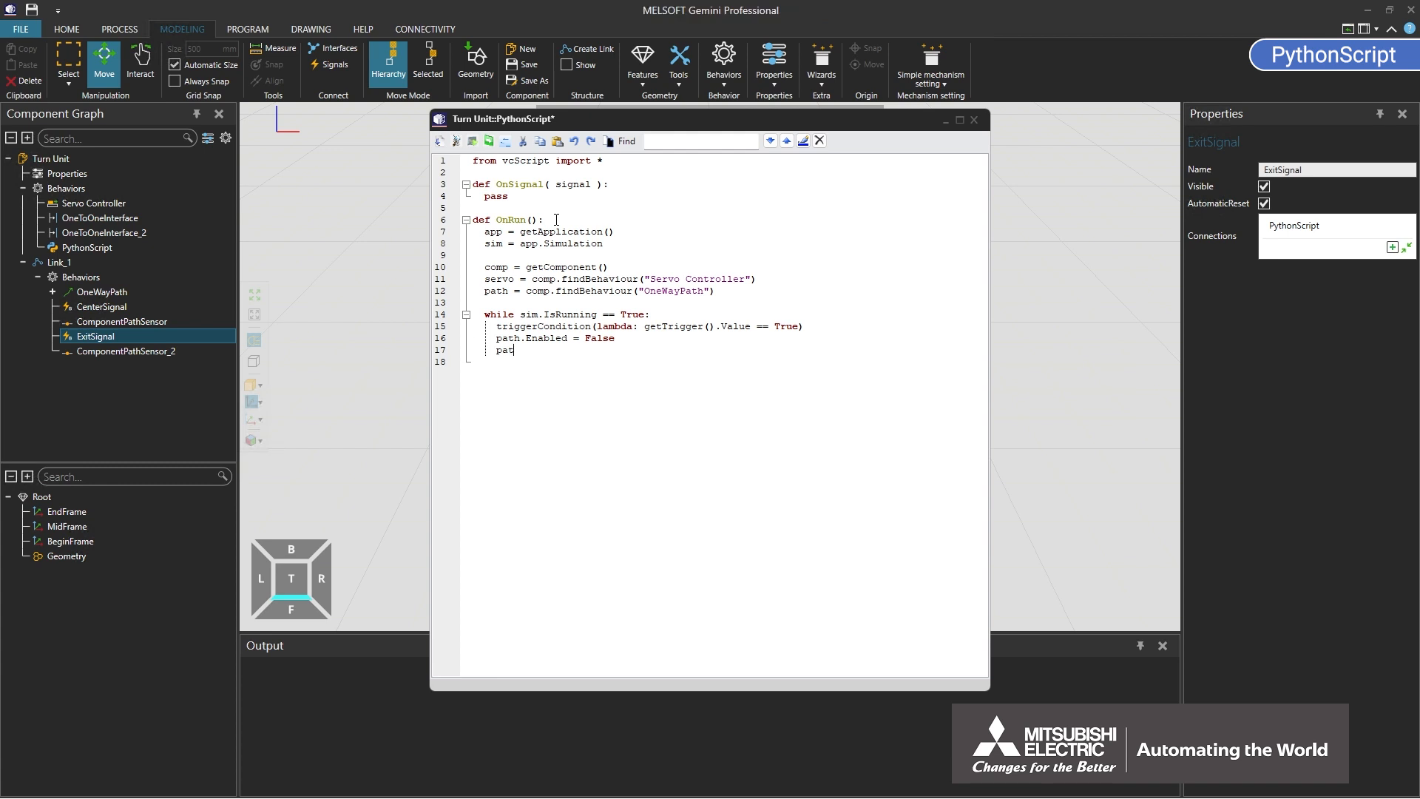
pyautogui.write('h.CapacityAvailable = False')
# Step: Above the while loop, insert path.Enabled = True and path.CapacityAvailable = True
pyautogui.press('Return')
pyautogui.press('Return')
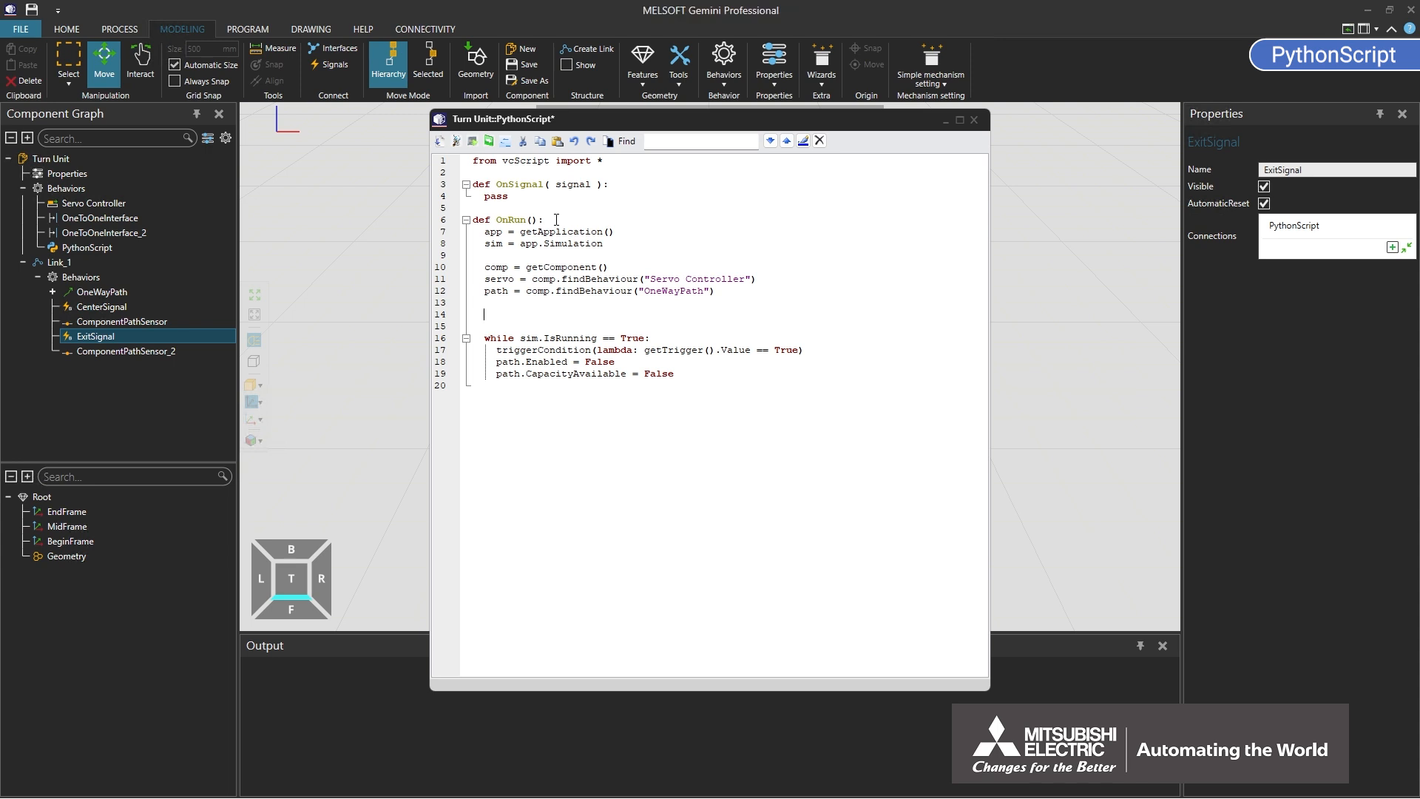
pyautogui.write('path.Enabled')
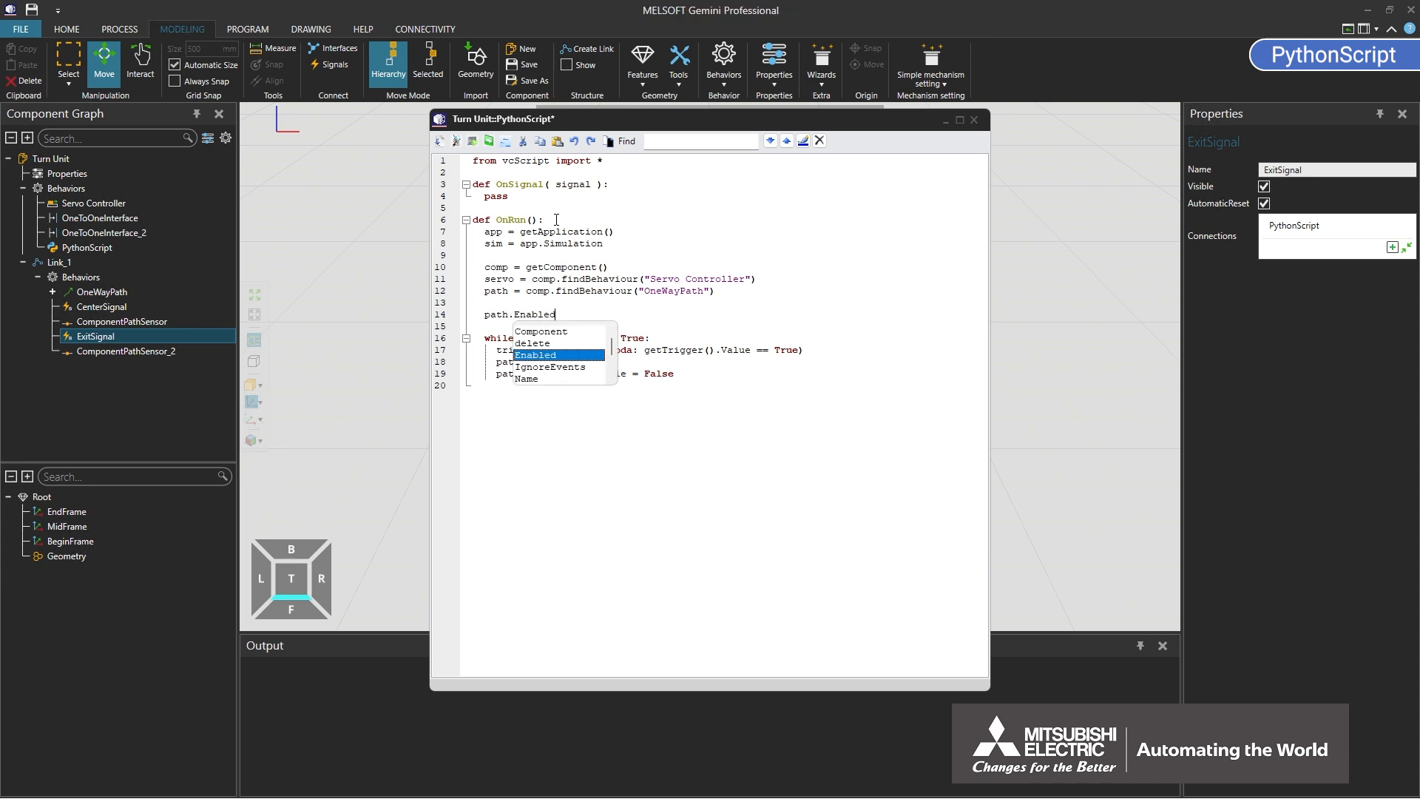
pyautogui.write(' = True')
pyautogui.press('Return')
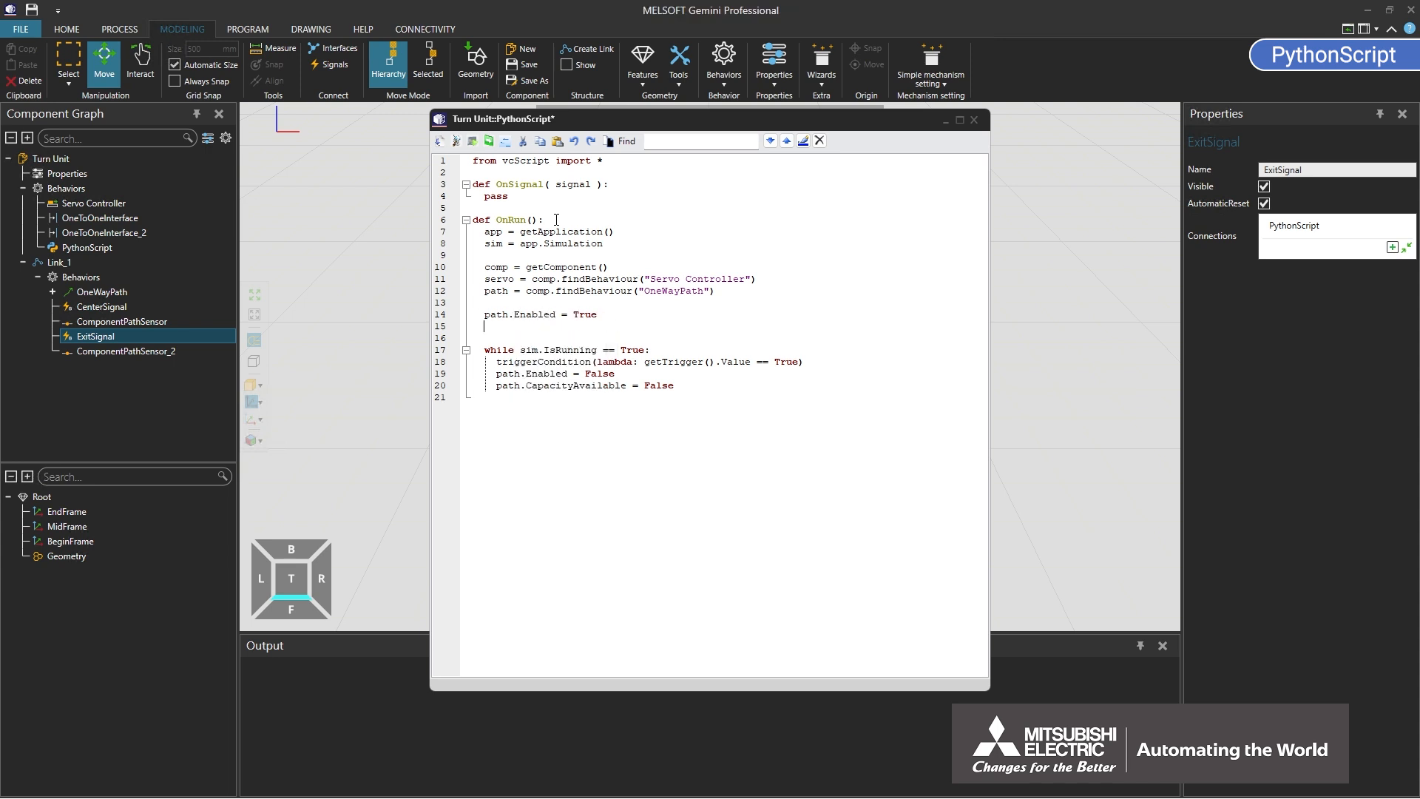
pyautogui.write('path.CapacityAvailable = True')
# Step: Minimize the script editor and set OneWayPath's capacity to 1
pyautogui.click(945, 120)
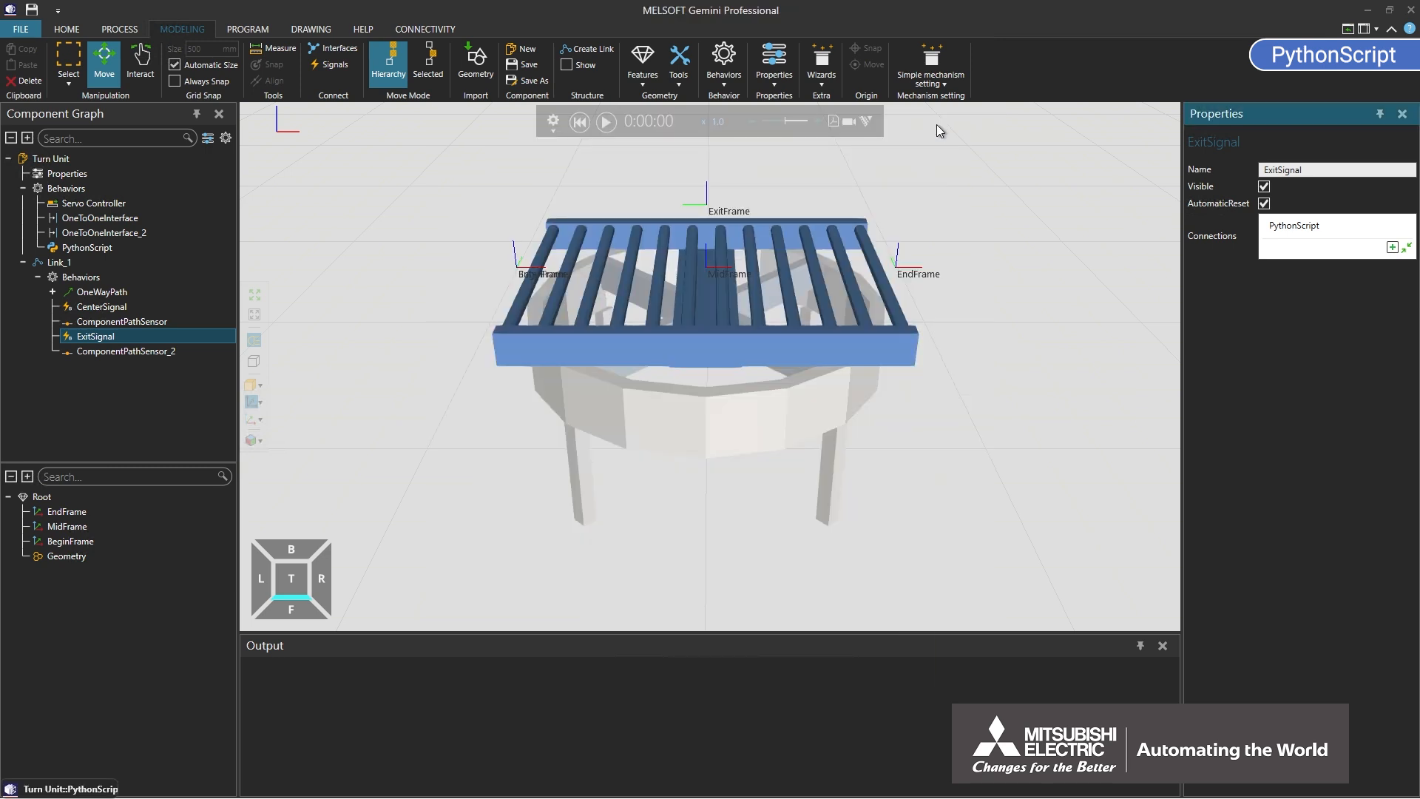
pyautogui.click(110, 292)
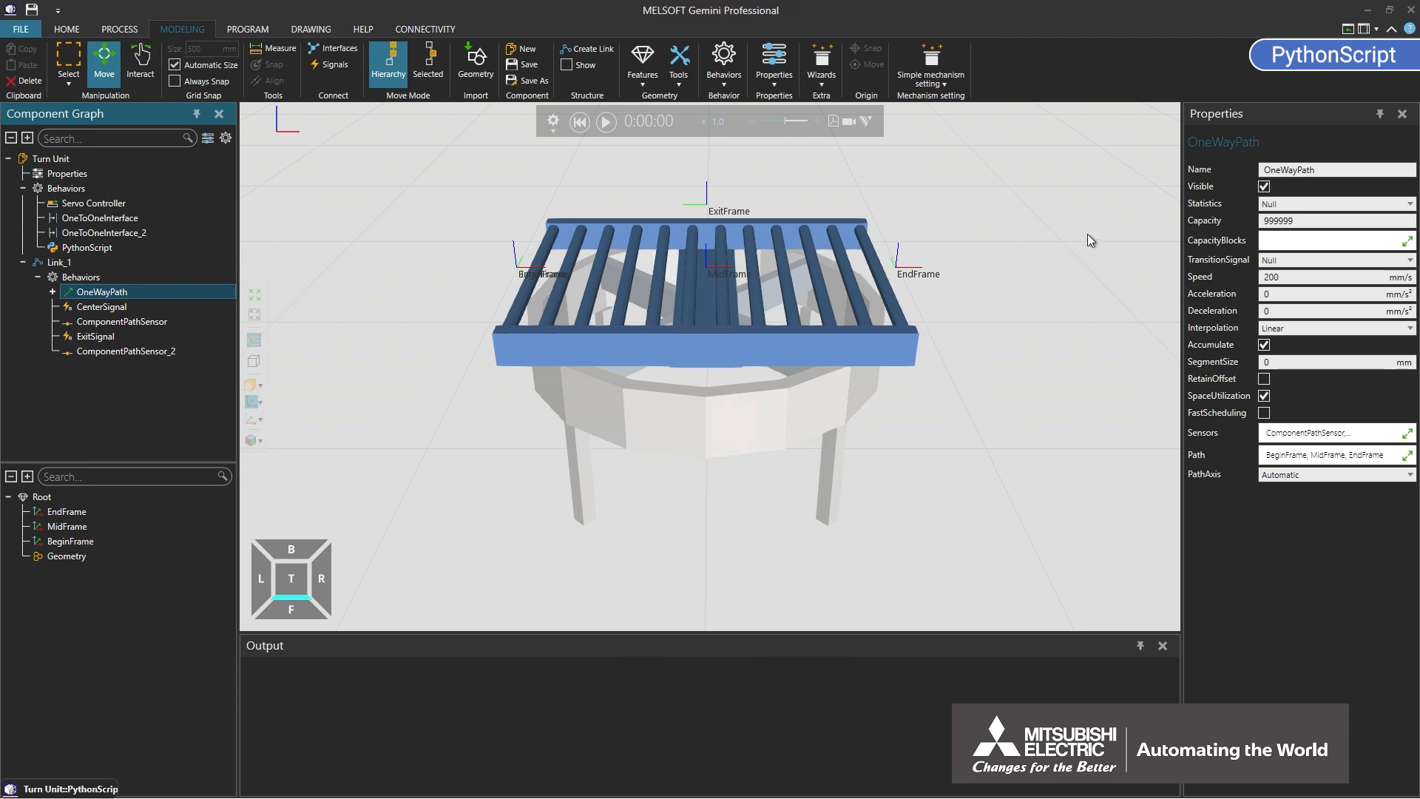
pyautogui.click(1261, 223)
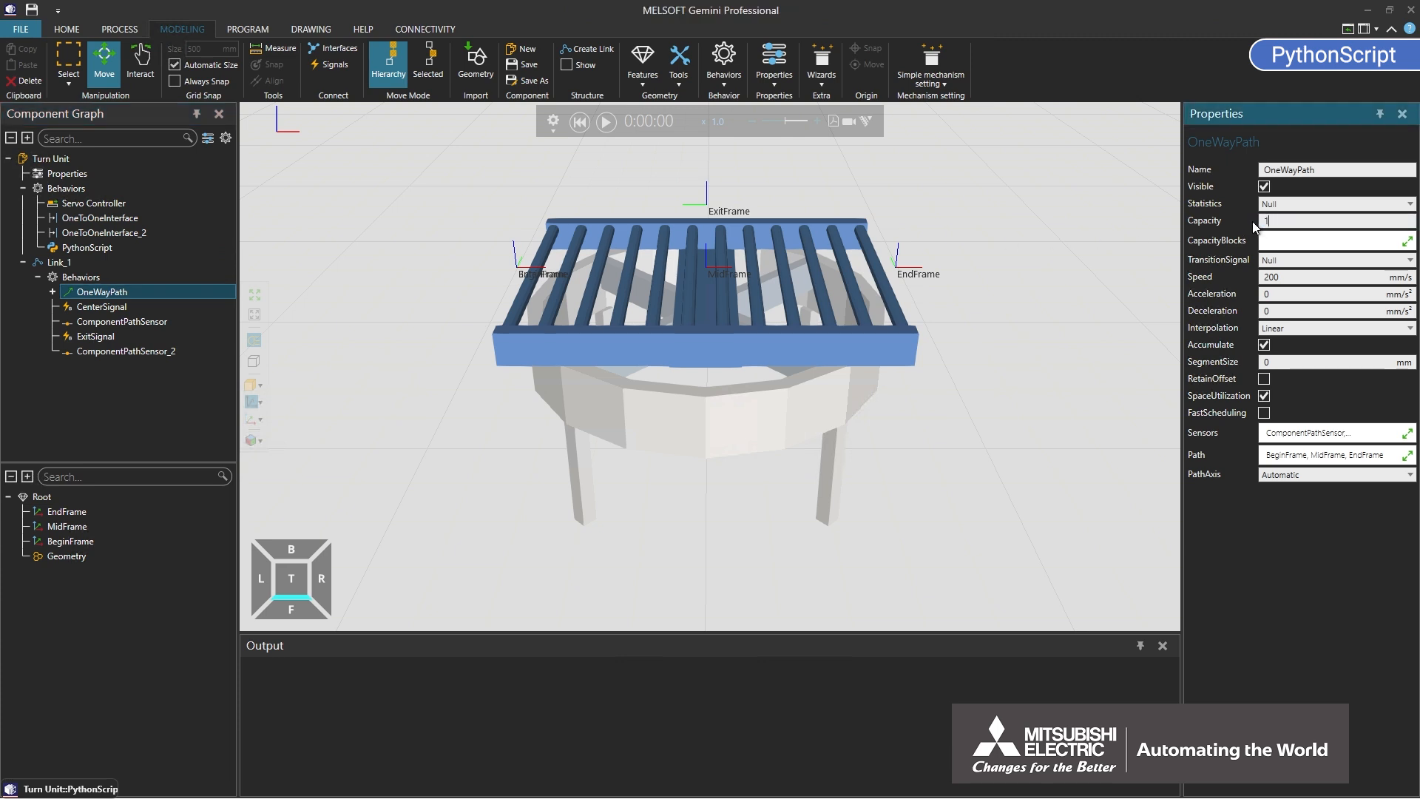
# Step: Restore the script editor and append servo.move(90) and path.Enabled = True to the while loop after a blank line
pyautogui.rightClick(55, 790)
pyautogui.click(85, 682)
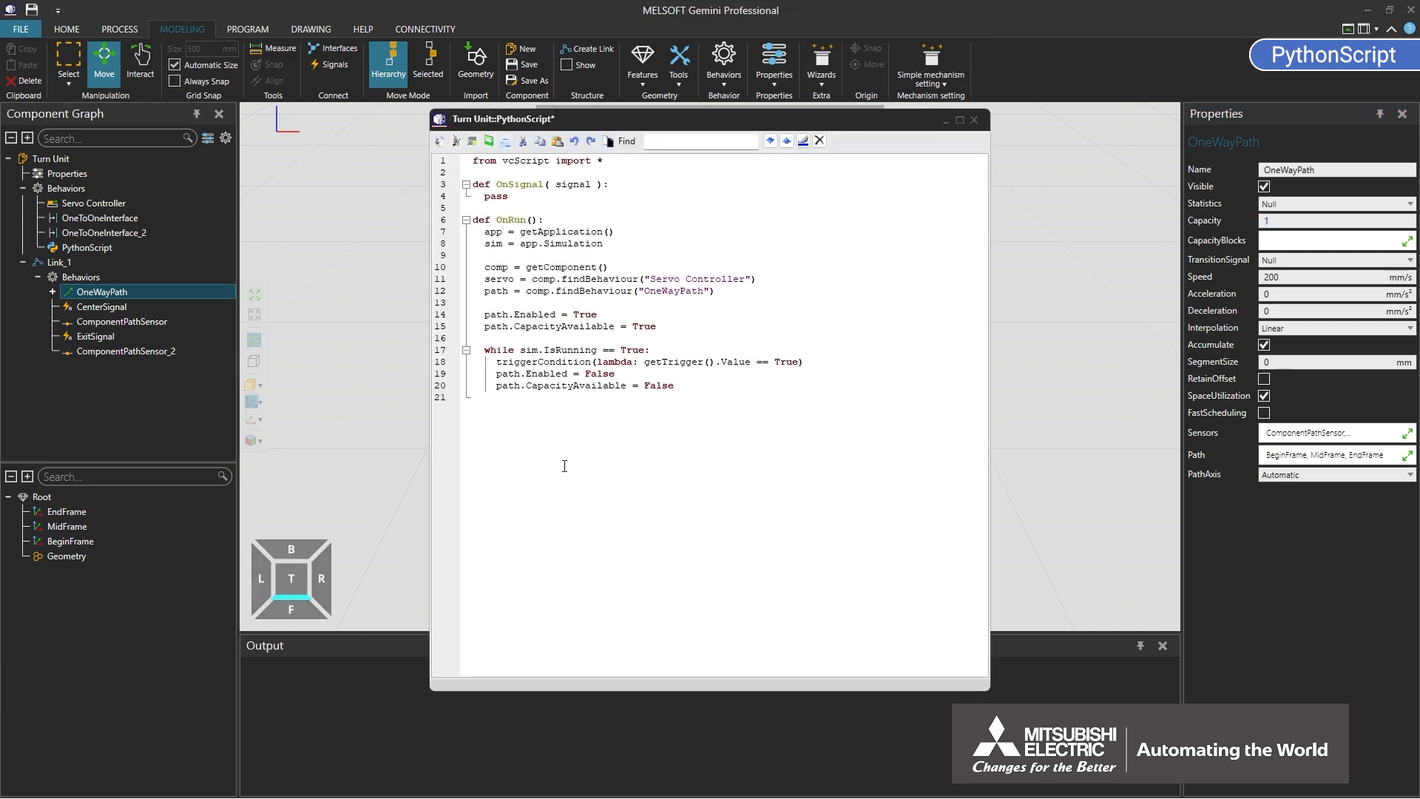
pyautogui.press('Return')
pyautogui.press('Return')
pyautogui.write('servo.mov')
pyautogui.write('e()')
pyautogui.write('90')
pyautogui.press('Return')
pyautogui.write('path.Enabled = True')
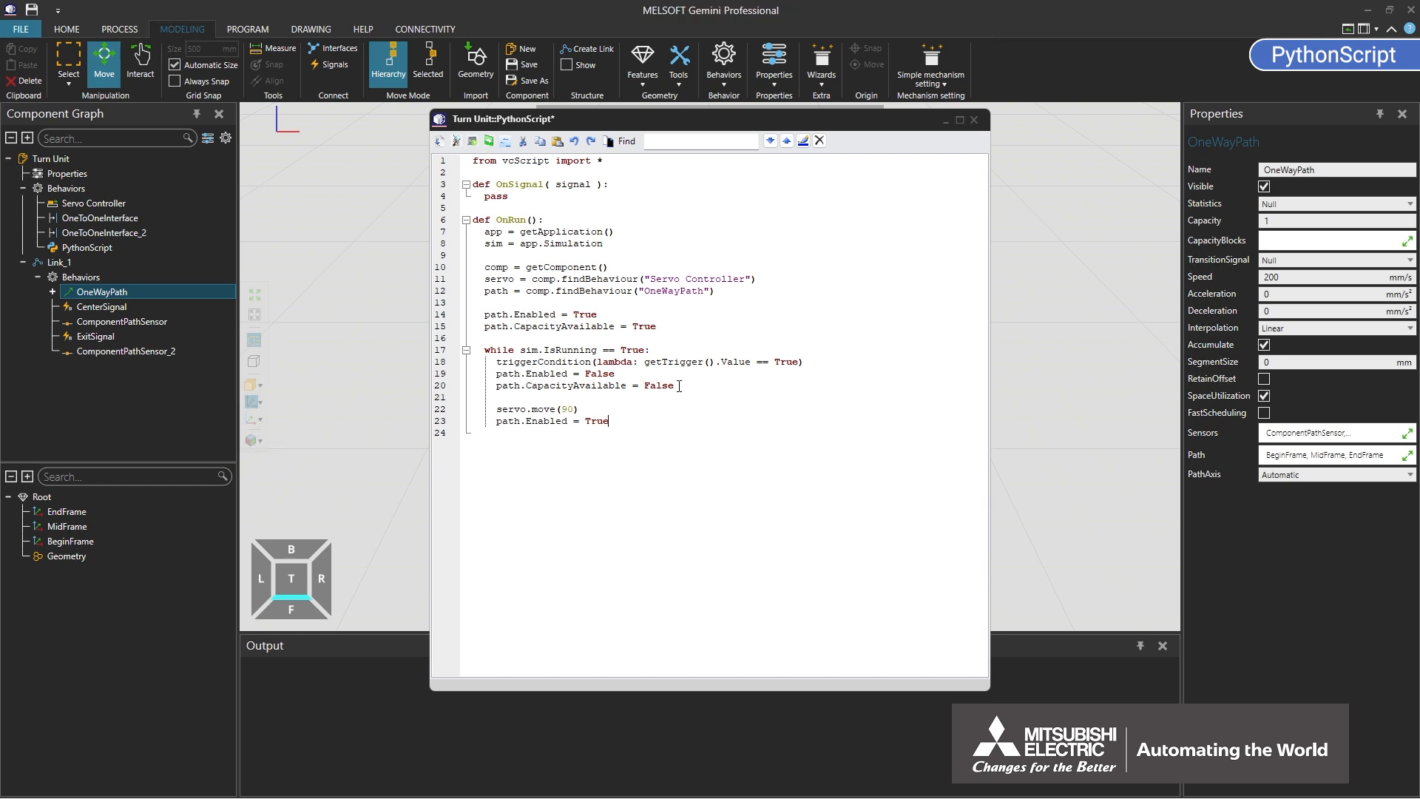
# Step: Append triggerCondition(lambda: getTrigger().Value == True) to the while loop below path.Enabled = True
pyautogui.press('Return')
pyautogui.write('triggerCon')
pyautogui.write('dition()')
pyautogui.write('lambda: getTrigge')
pyautogui.write('r().Value ==')
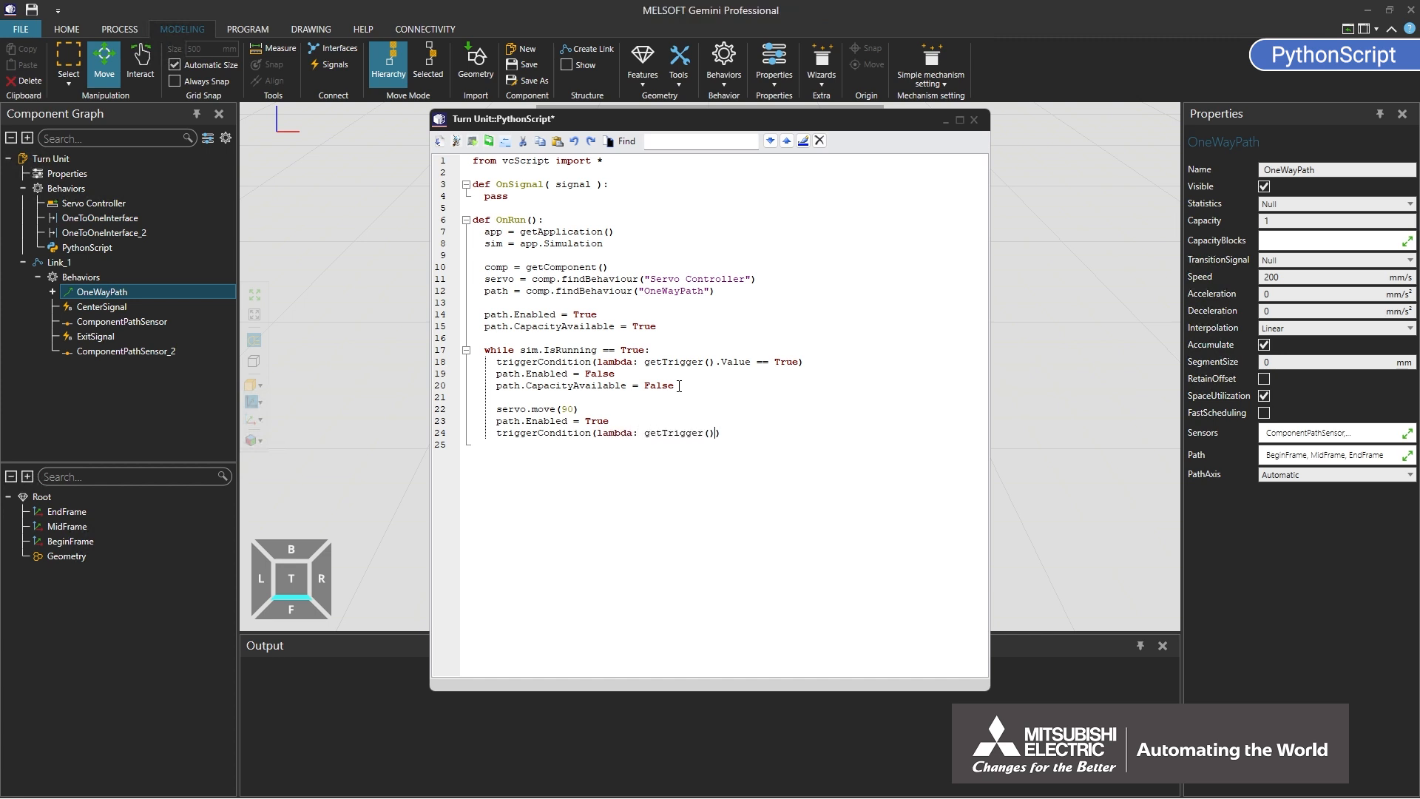
pyautogui.write(' True')
# Step: Append servo.move(0) and path.CapacityAvailable = True to the while loop after a blank line, and compile and close the script
pyautogui.press('Return')
pyautogui.press('Return')
pyautogui.write('servo.move()')
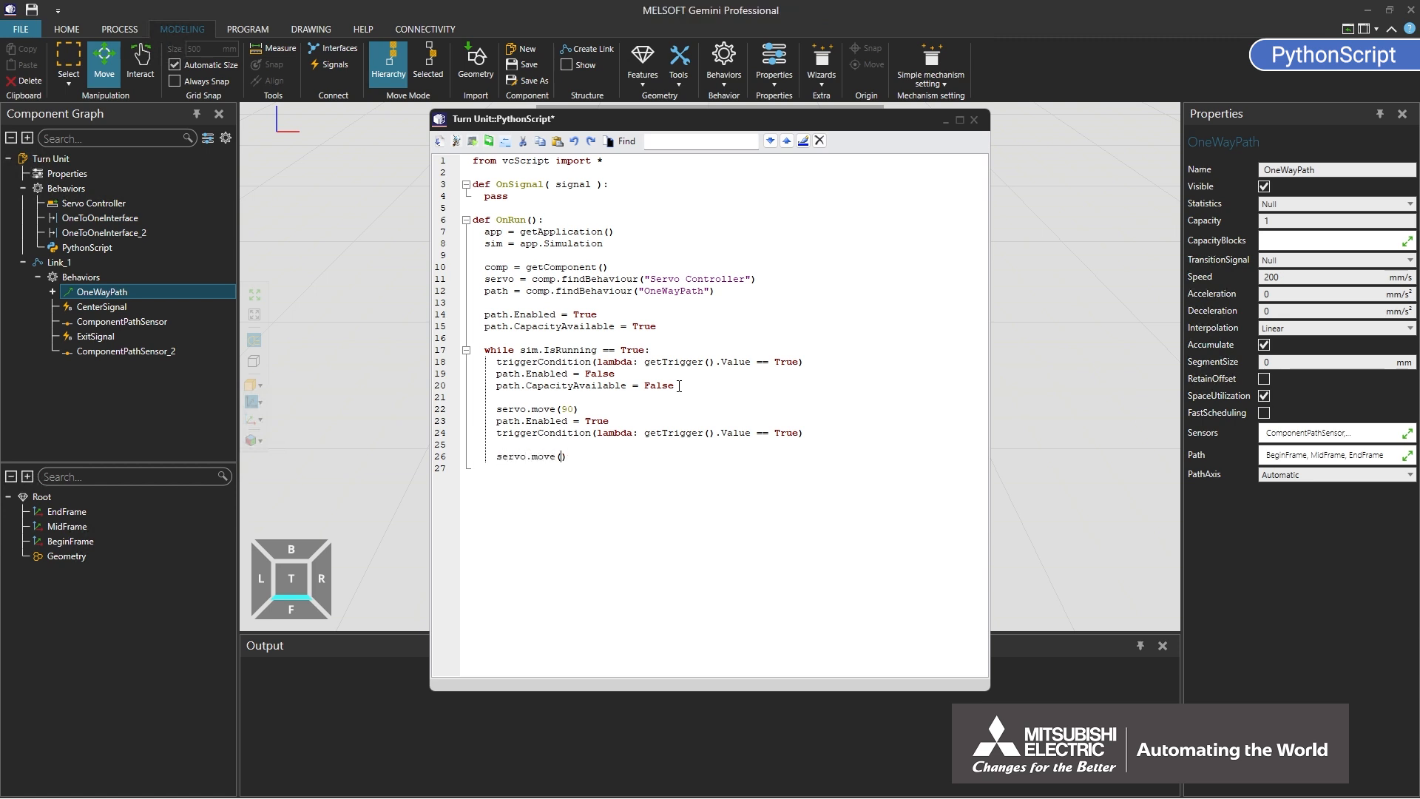
pyautogui.write('0')
pyautogui.press('Return')
pyautogui.write('path.CapacityAvailable = True')
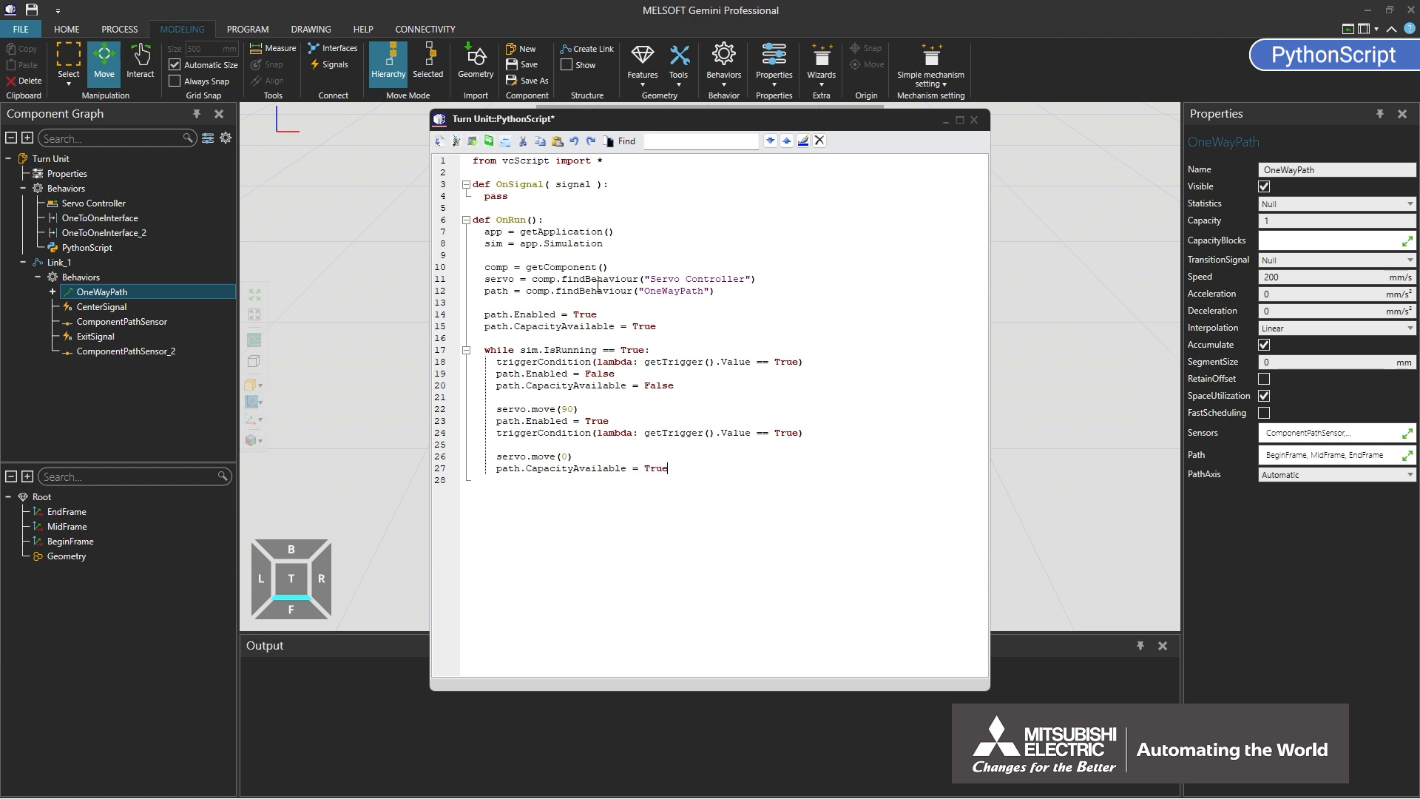
pyautogui.click(441, 143)
pyautogui.click(974, 120)
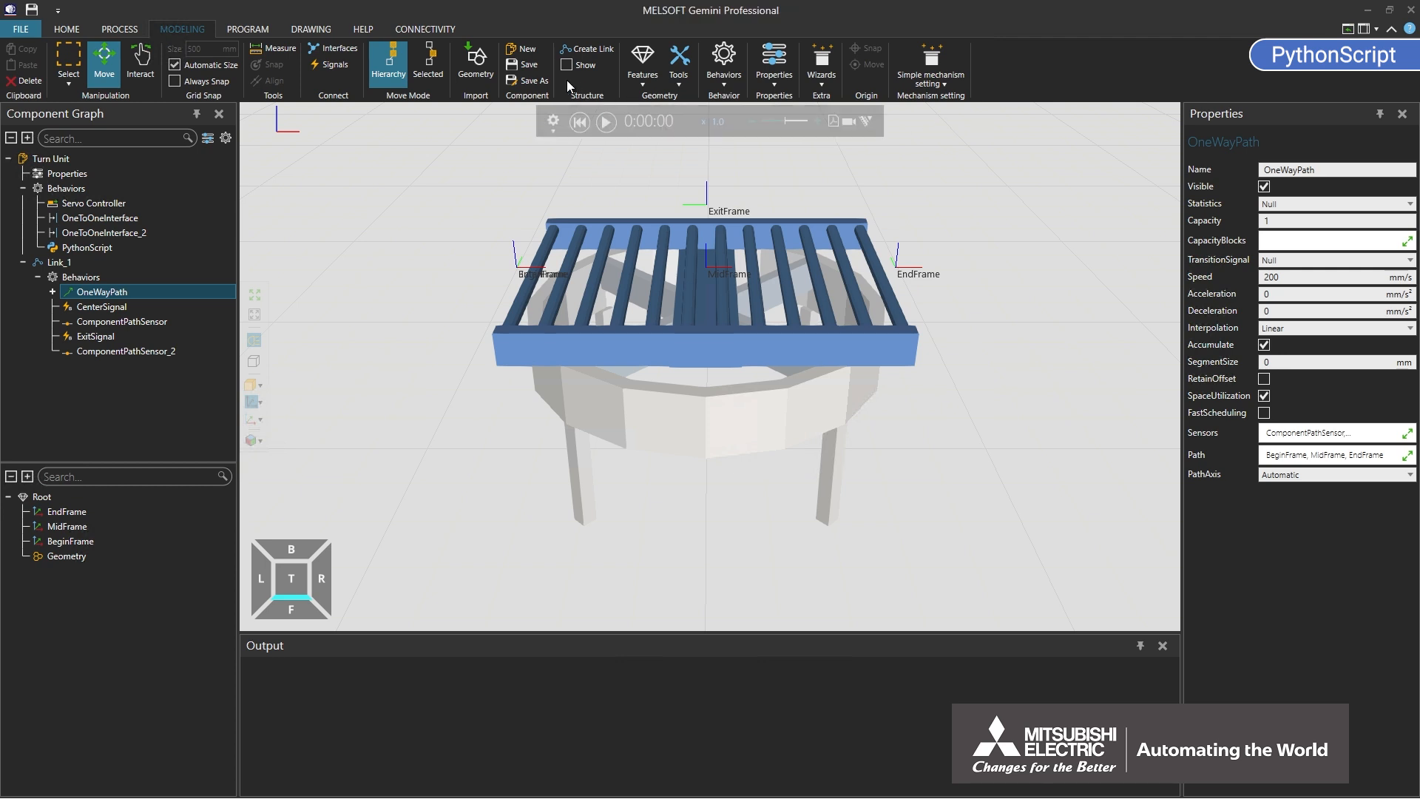
# Step: Save the component as Turn Unit.vcmx in My Models with the tag Training
pyautogui.click(528, 65)
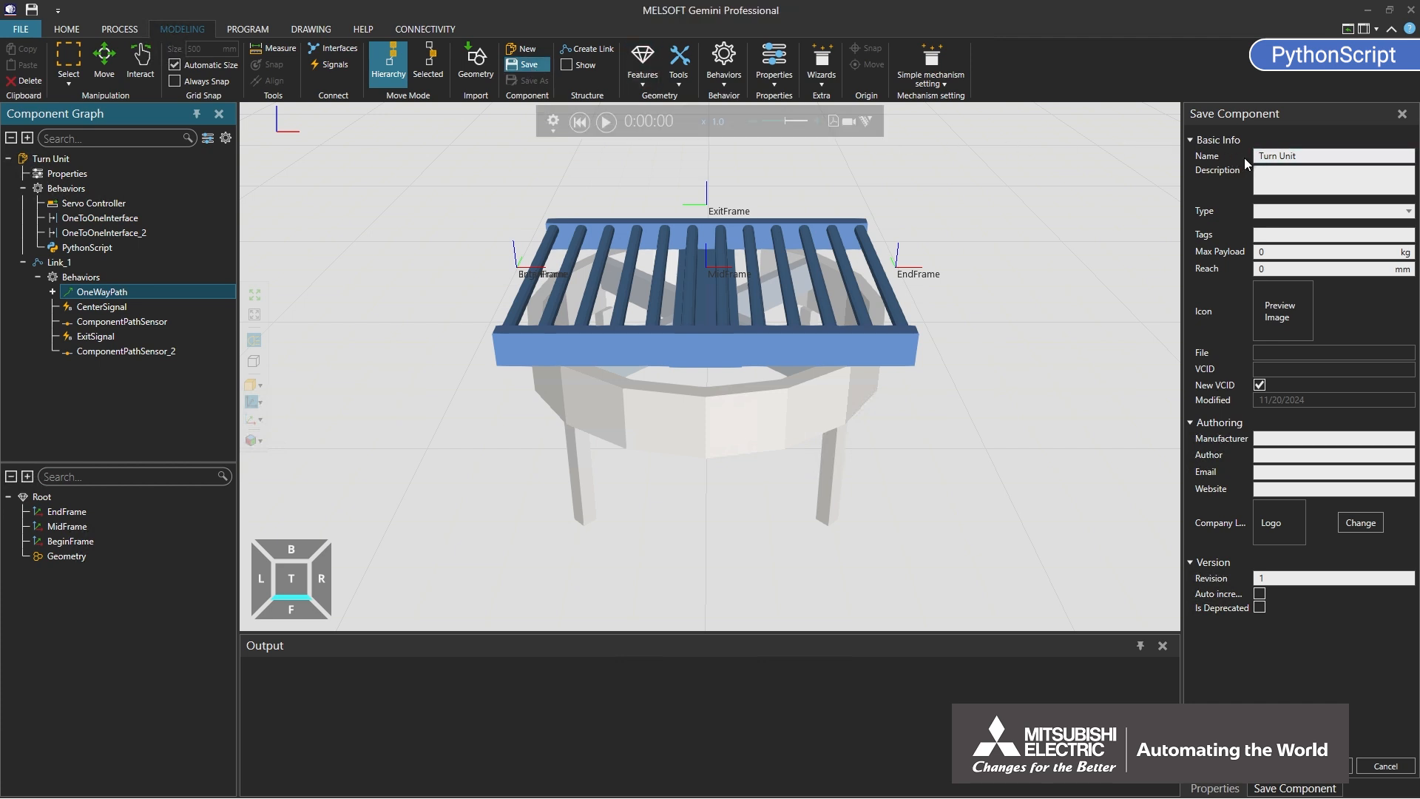
pyautogui.click(1245, 234)
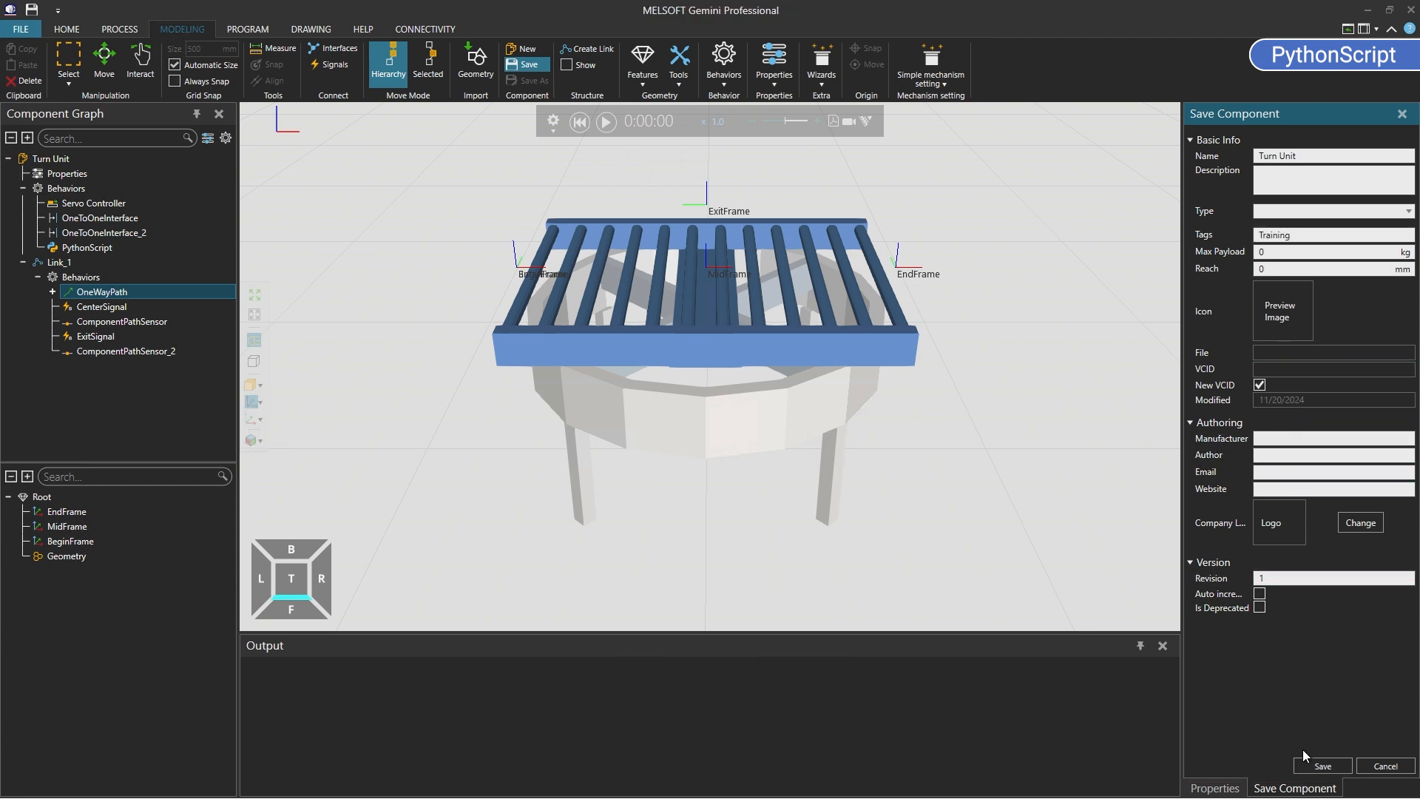
pyautogui.click(1306, 765)
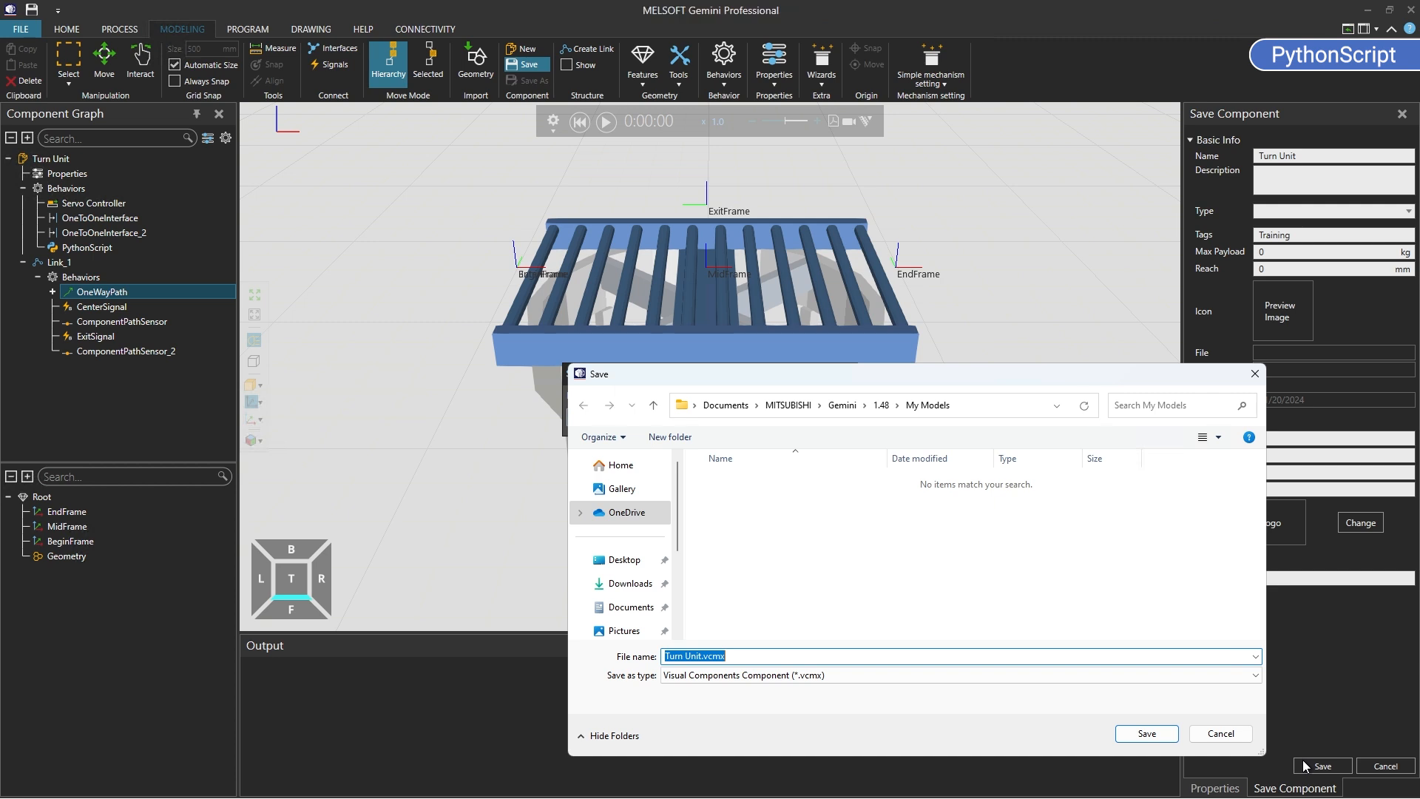
pyautogui.click(1165, 735)
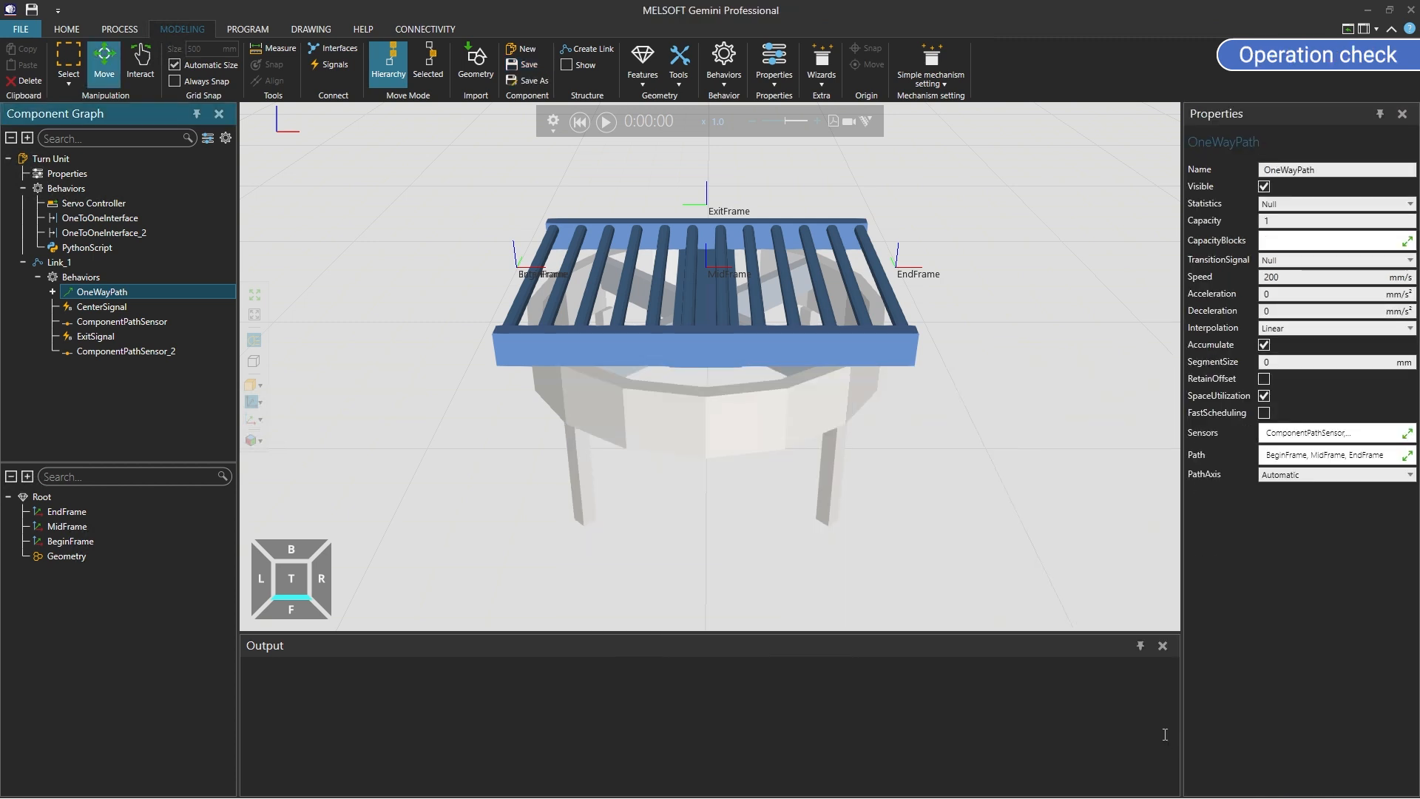
# Step: Add a Visual Components Conveyor from the catalog and snap its outlet to the turn unit's inlet
pyautogui.click(67, 29)
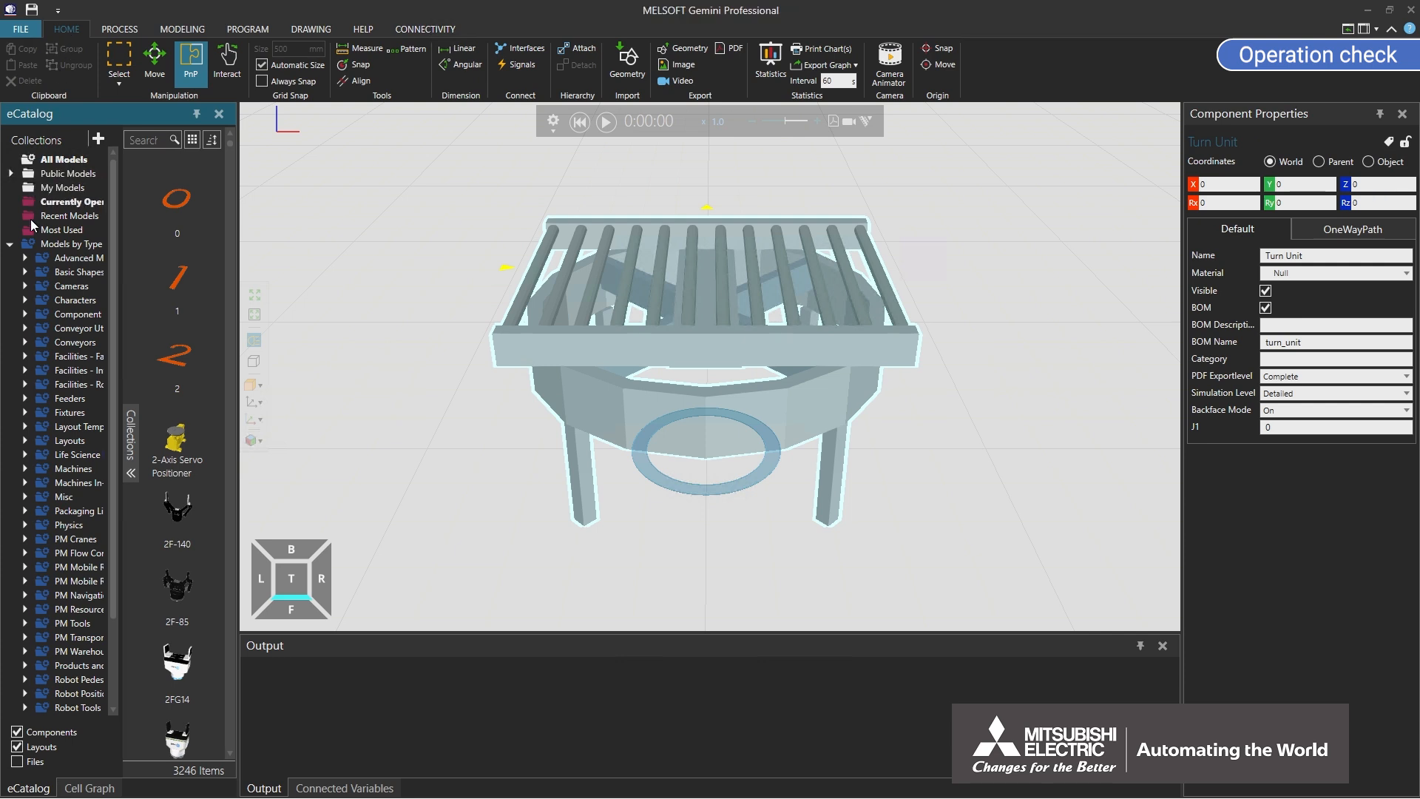
pyautogui.click(25, 342)
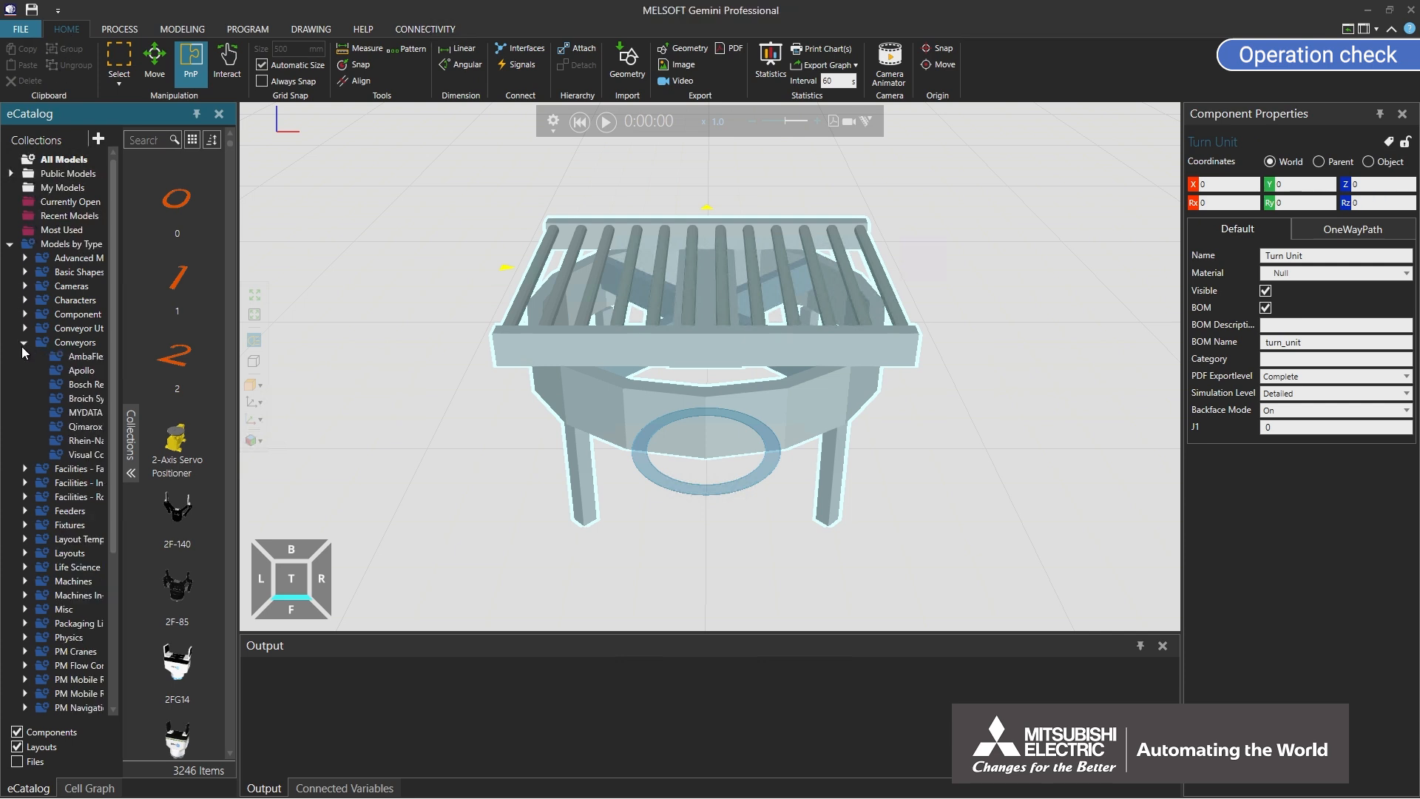
pyautogui.click(54, 455)
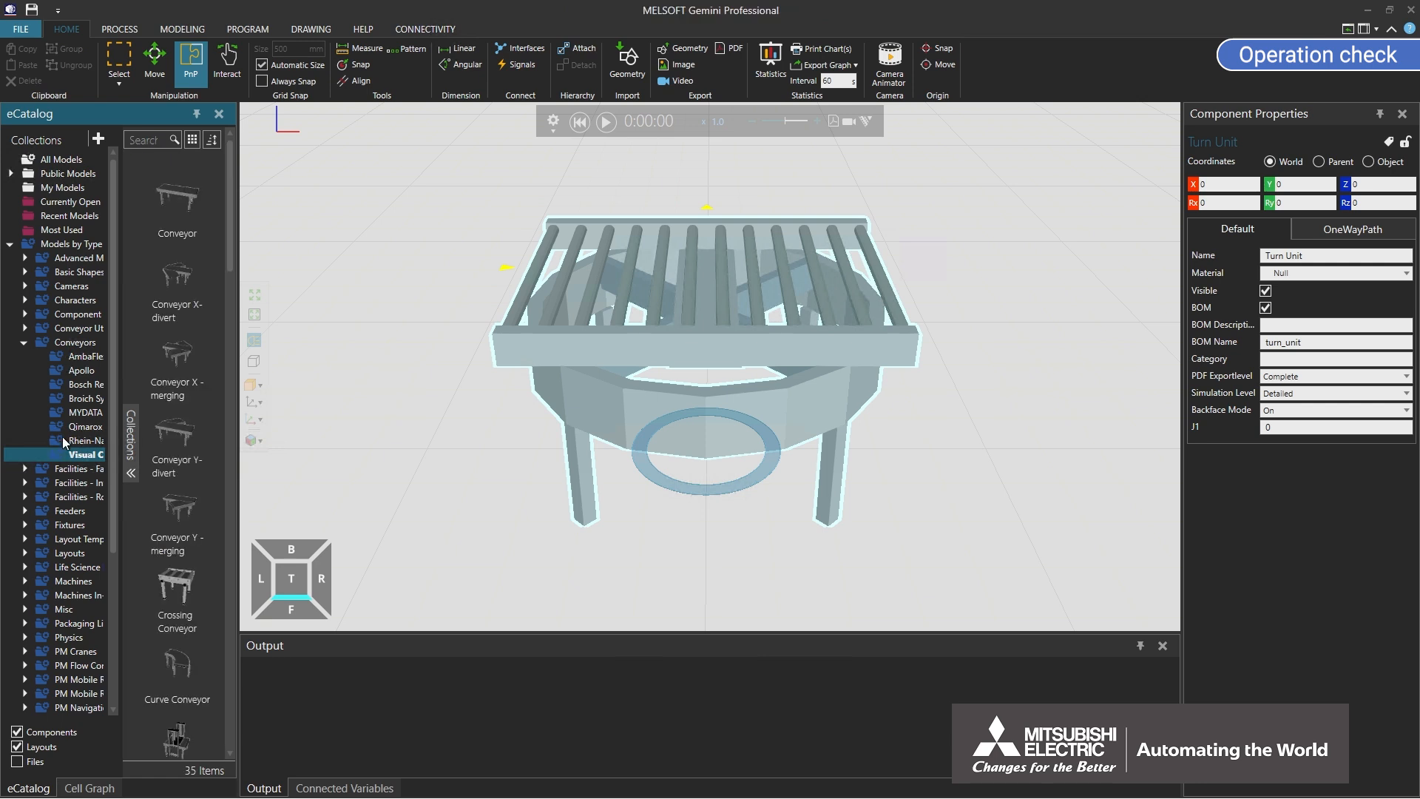
pyautogui.moveTo(176, 203); pyautogui.dragTo(286, 376)
pyautogui.scroll(-3, 286, 376)
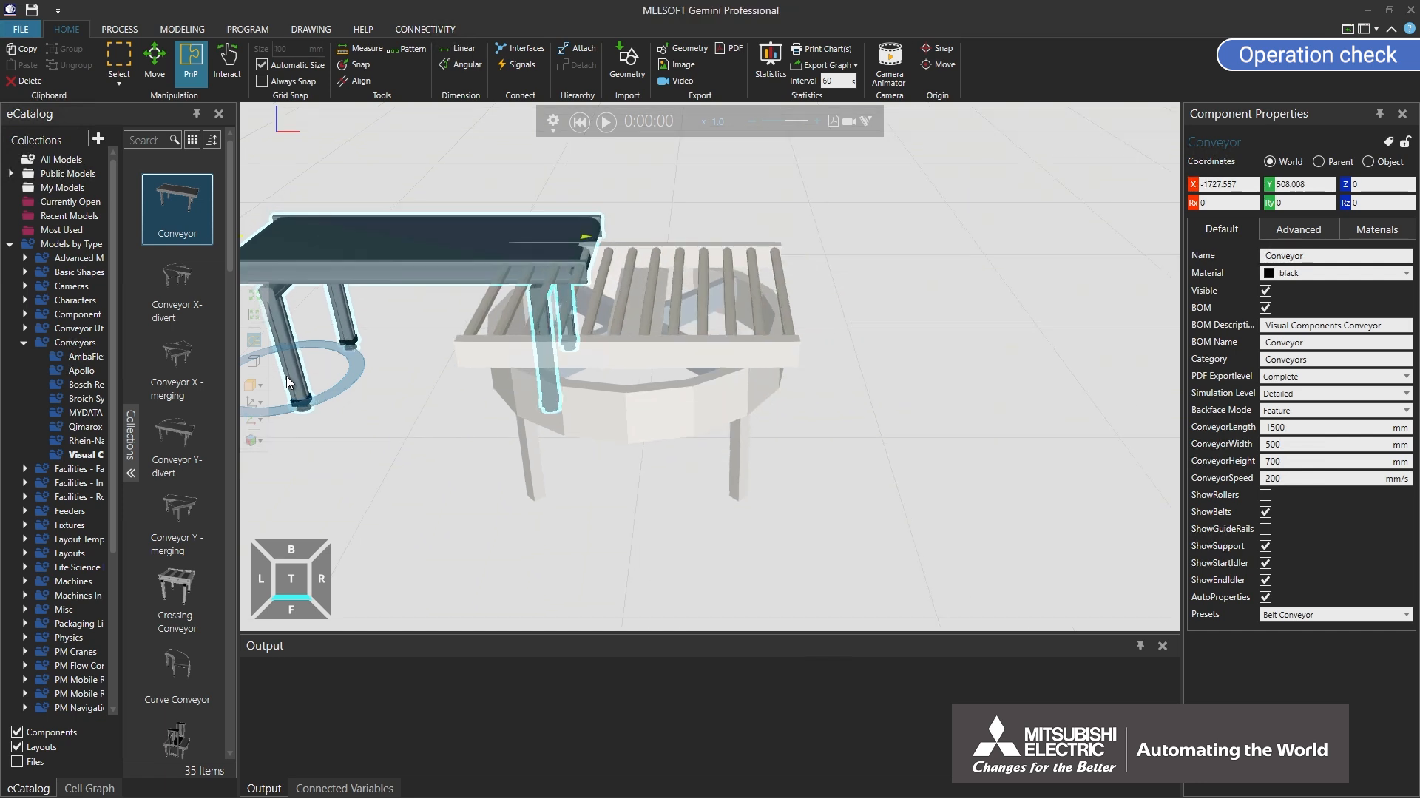
pyautogui.moveTo(318, 397); pyautogui.dragTo(556, 454, button='middle')
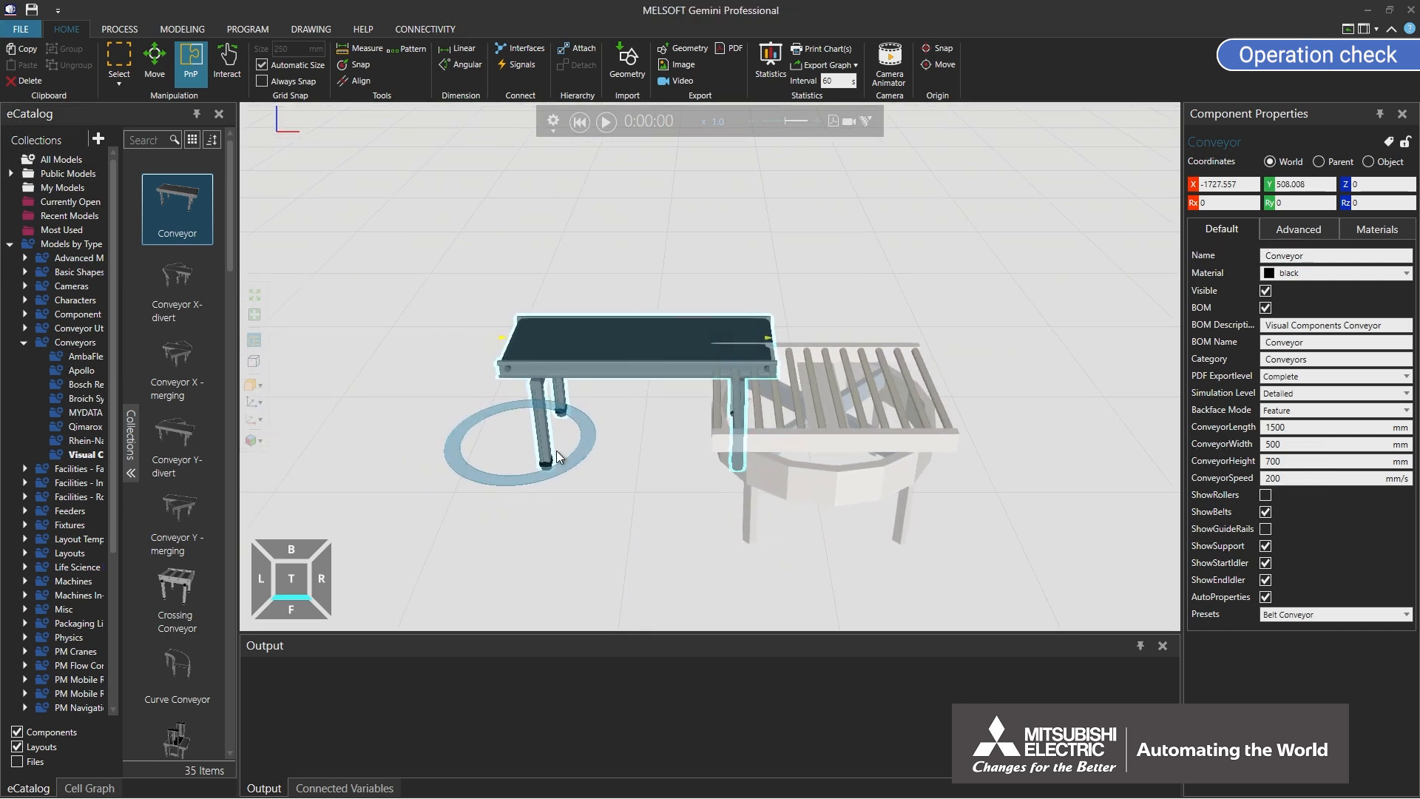
pyautogui.moveTo(649, 342); pyautogui.dragTo(578, 379)
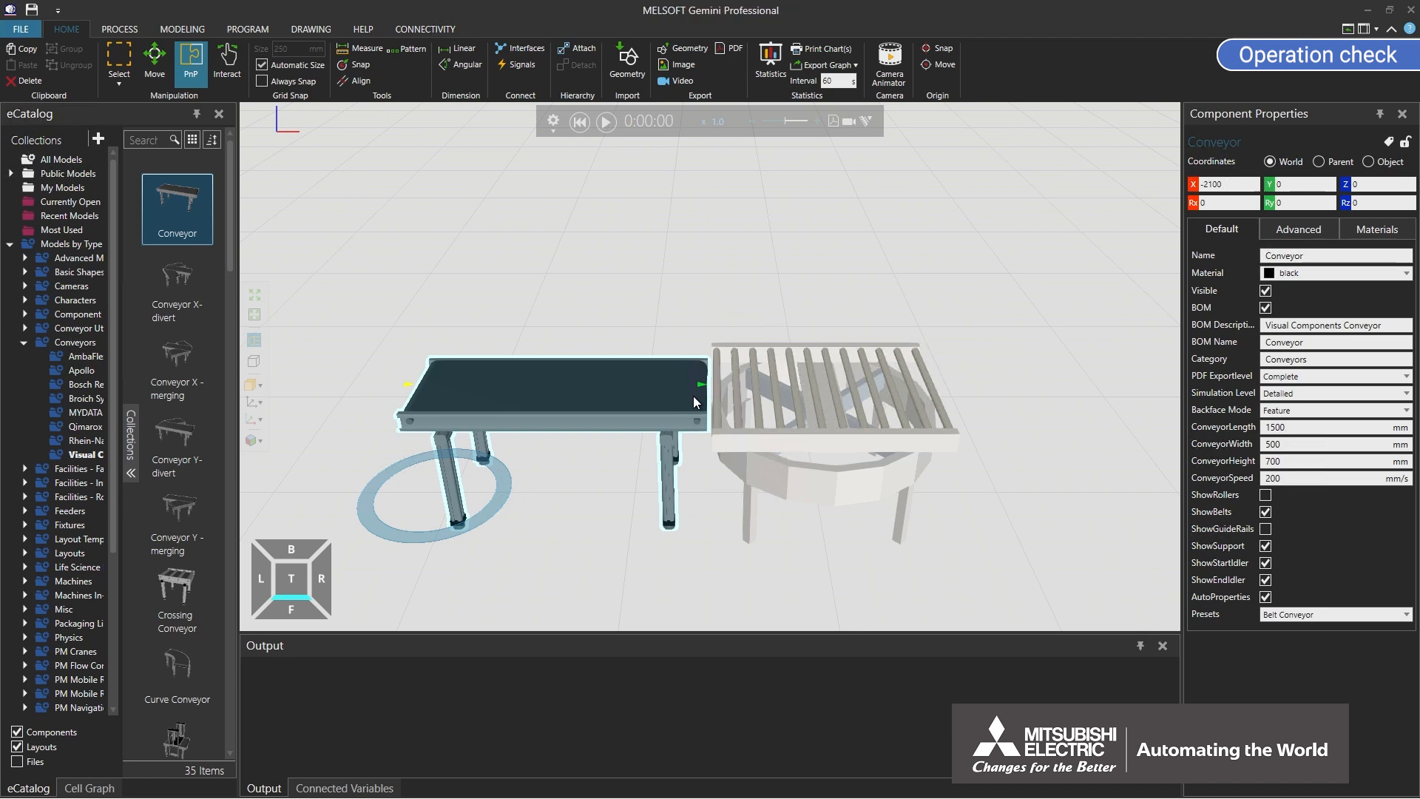
# Step: Add a second Conveyor and snap its inlet to the turn unit's exit at the back, perpendicular to the first conveyor
pyautogui.moveTo(204, 219); pyautogui.dragTo(272, 221)
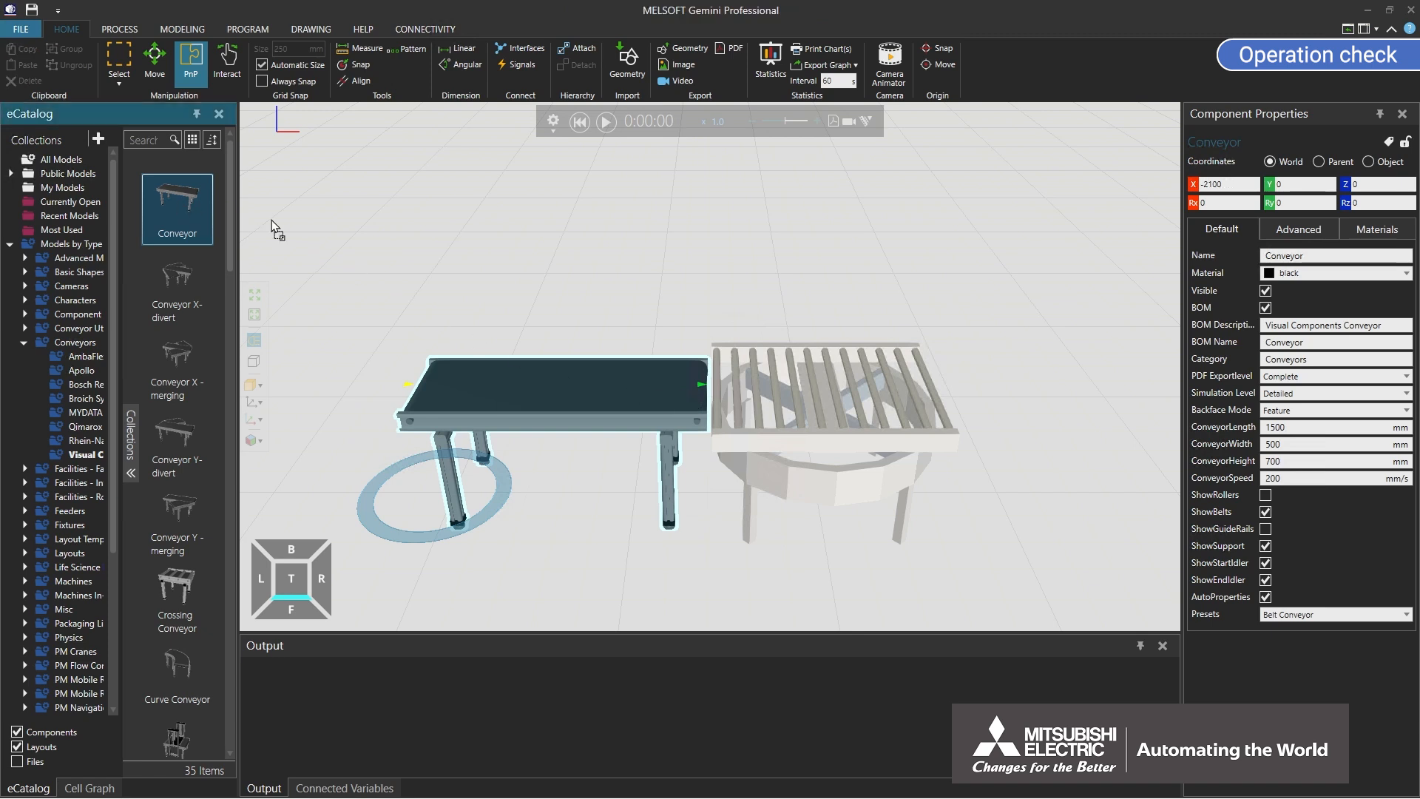
pyautogui.moveTo(707, 299); pyautogui.dragTo(707, 298)
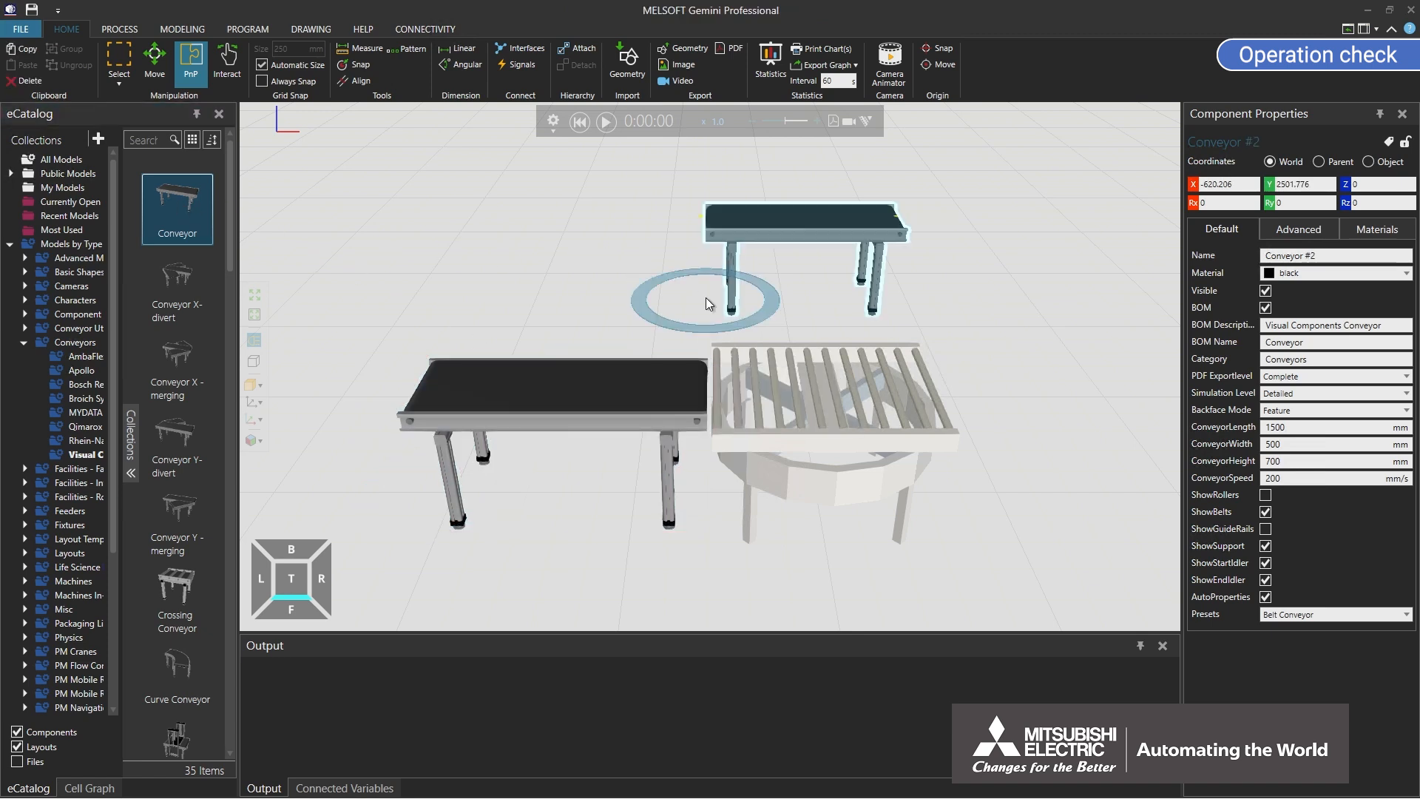
pyautogui.moveTo(727, 220); pyautogui.dragTo(810, 304)
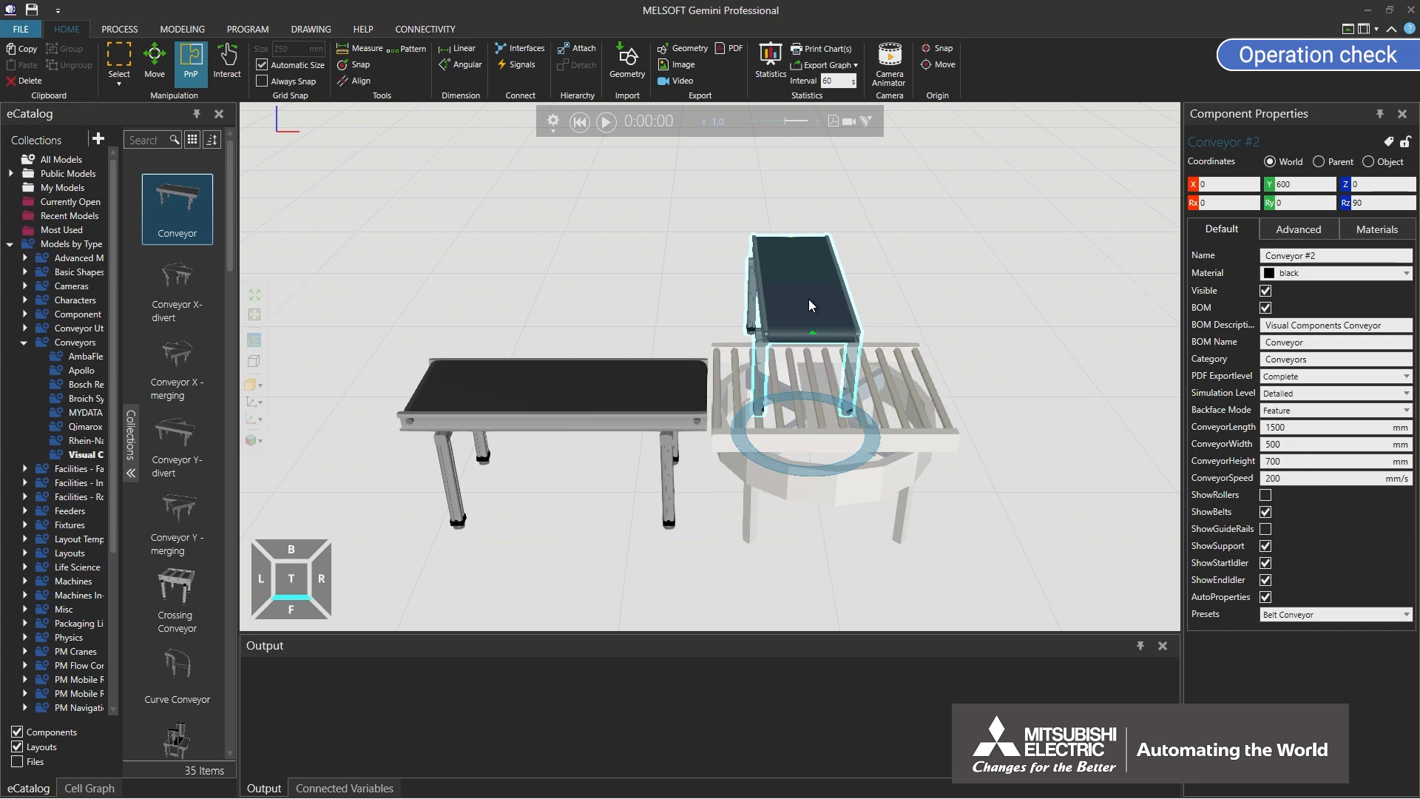
# Step: Add a Visual Components Shape Feeder and snap it to the inlet of the first conveyor
pyautogui.click(24, 510)
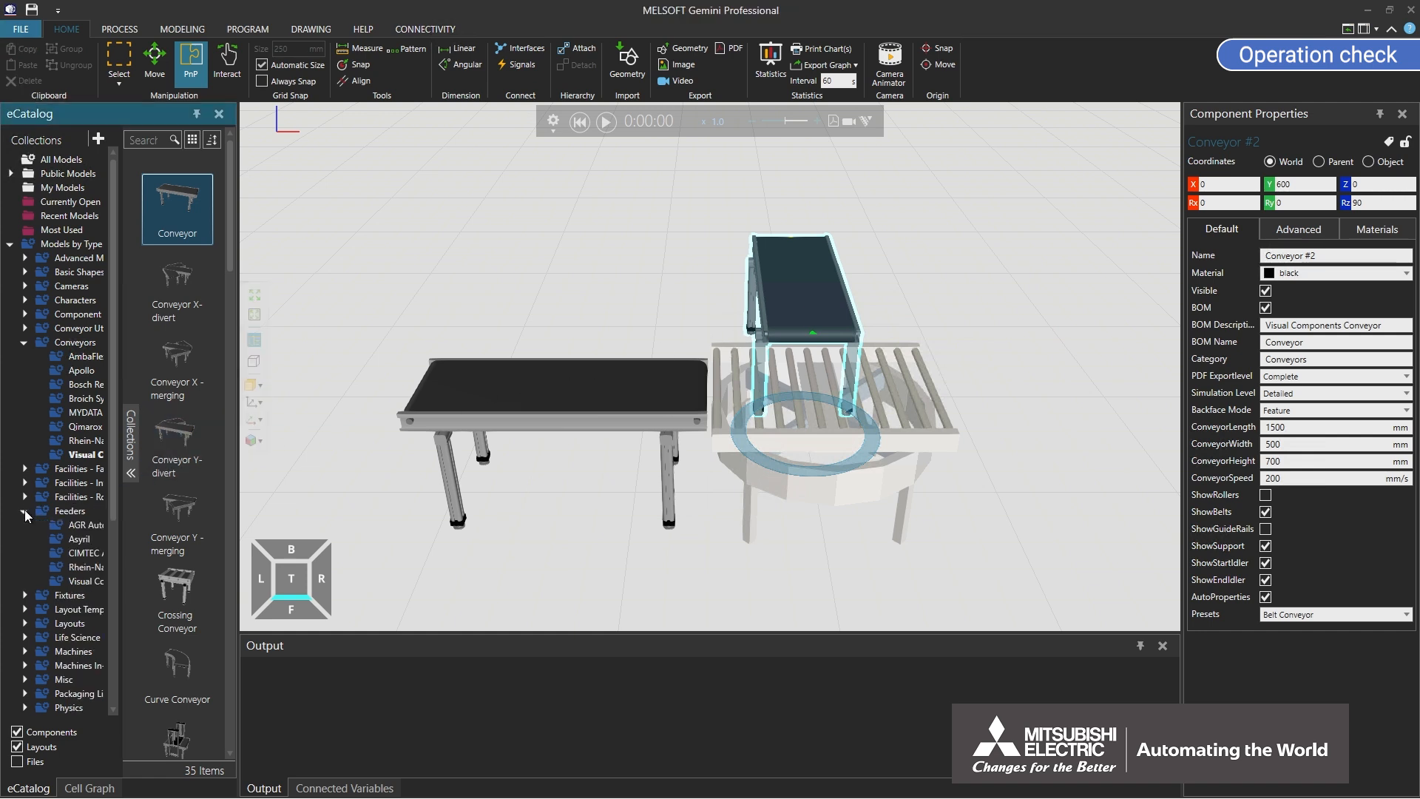
pyautogui.click(53, 581)
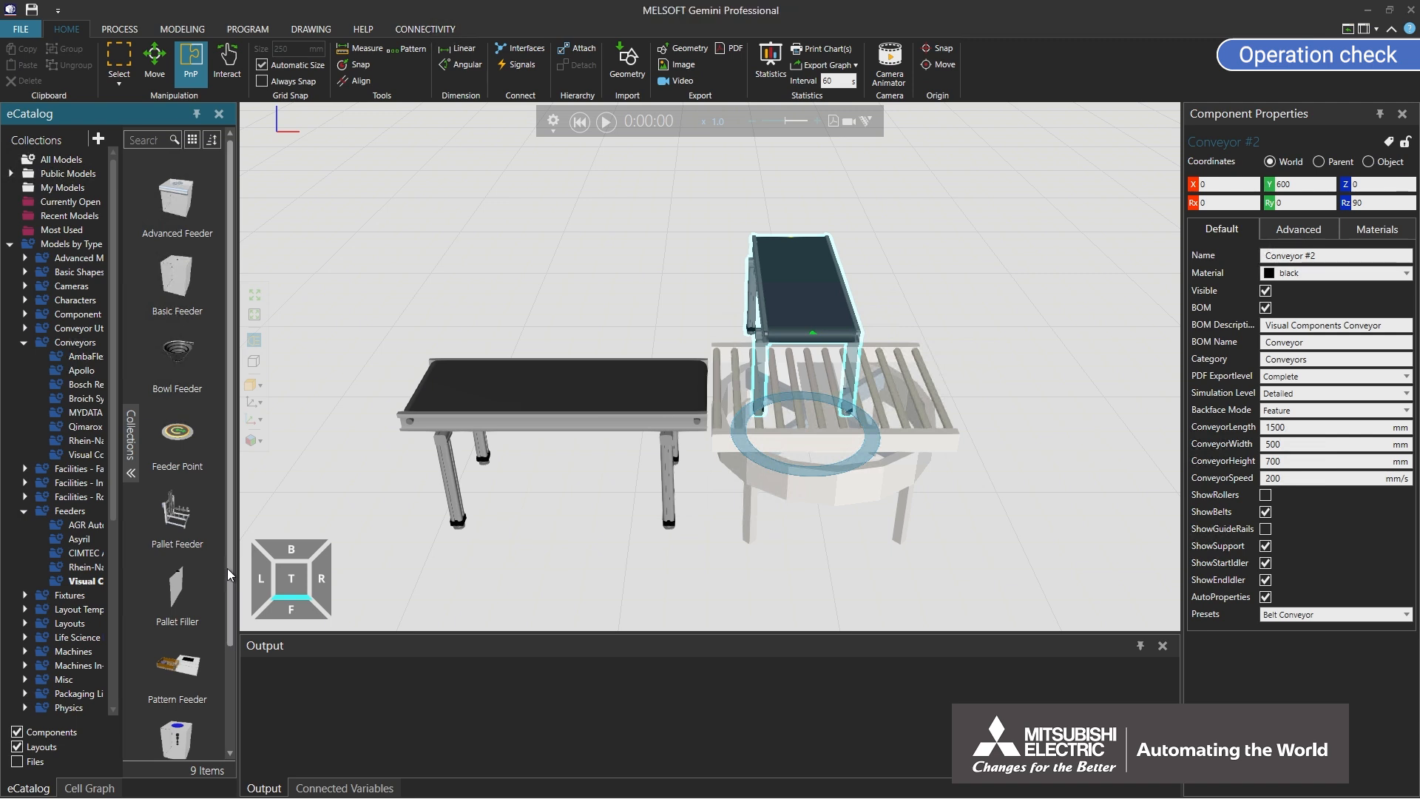
pyautogui.moveTo(228, 568); pyautogui.dragTo(239, 688)
pyautogui.moveTo(173, 625); pyautogui.dragTo(289, 510)
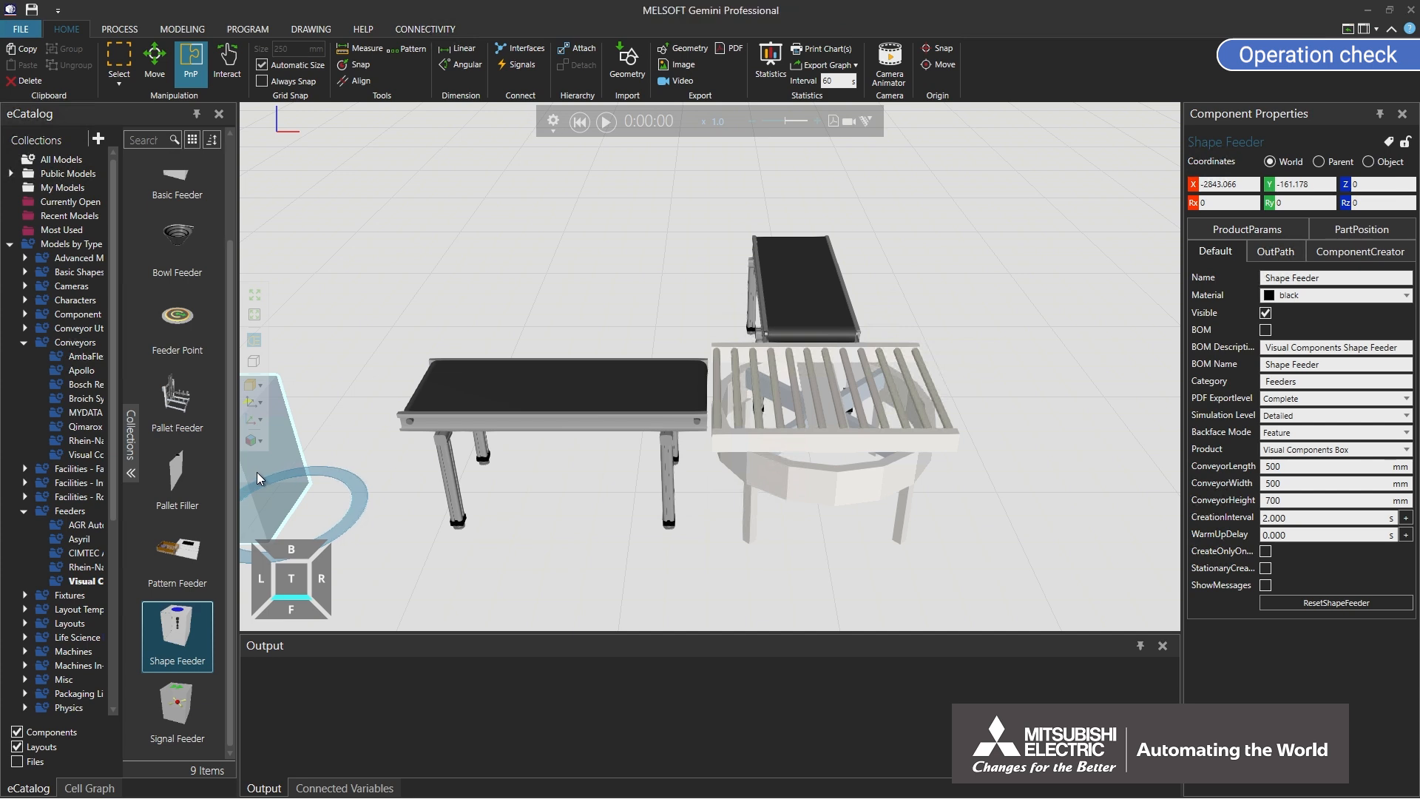
pyautogui.moveTo(256, 472); pyautogui.dragTo(388, 455)
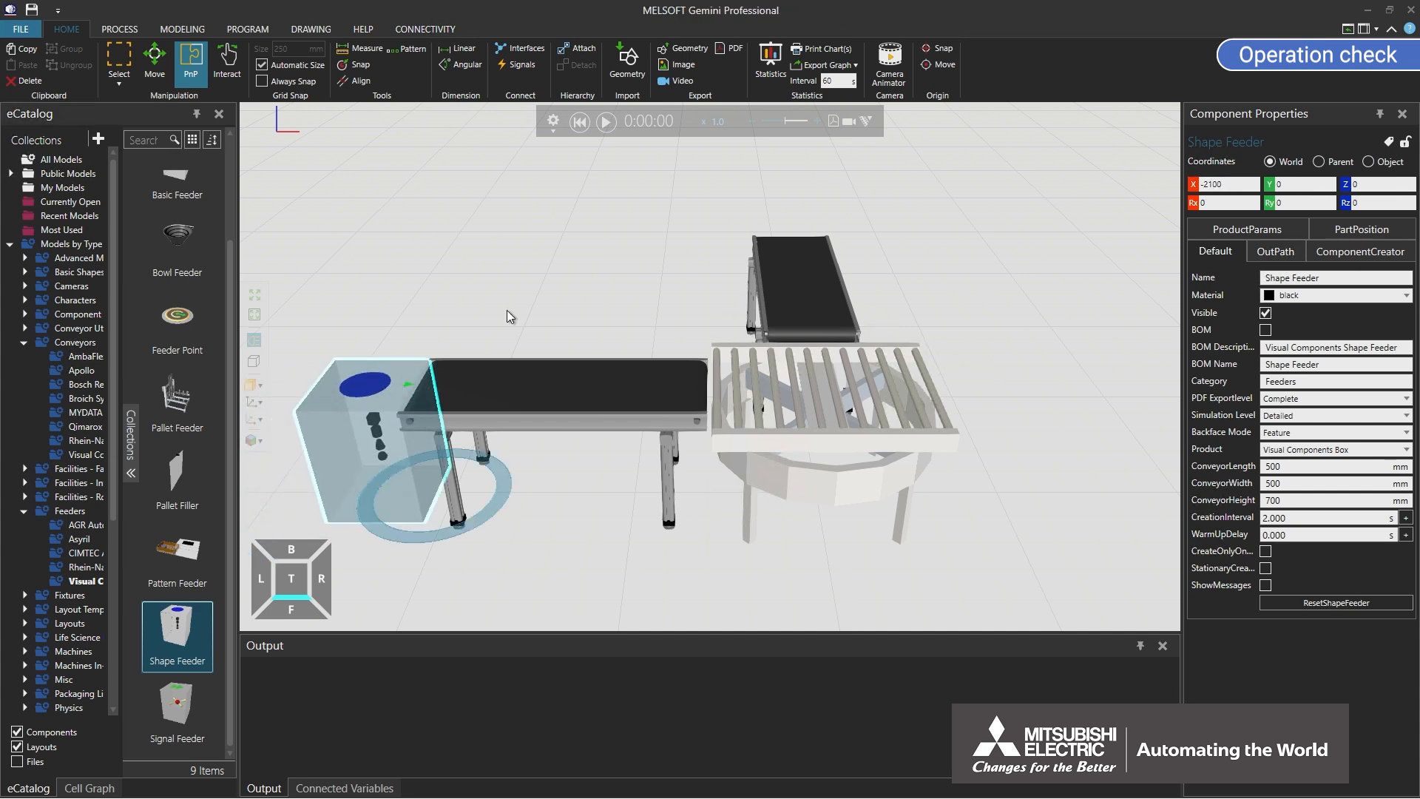
# Step: Run the simulation to check how the turn unit handles the boxes from the feeder
pyautogui.click(606, 122)
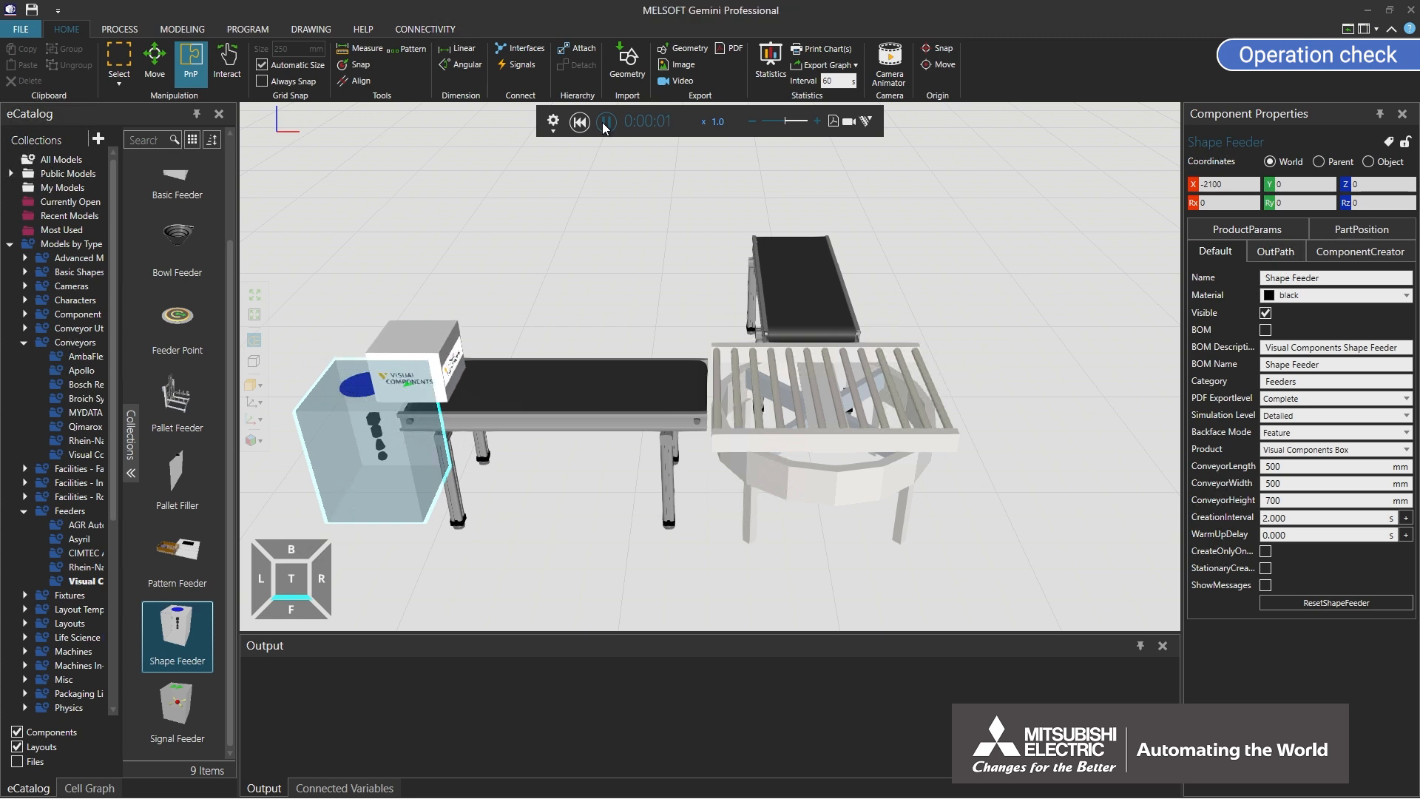